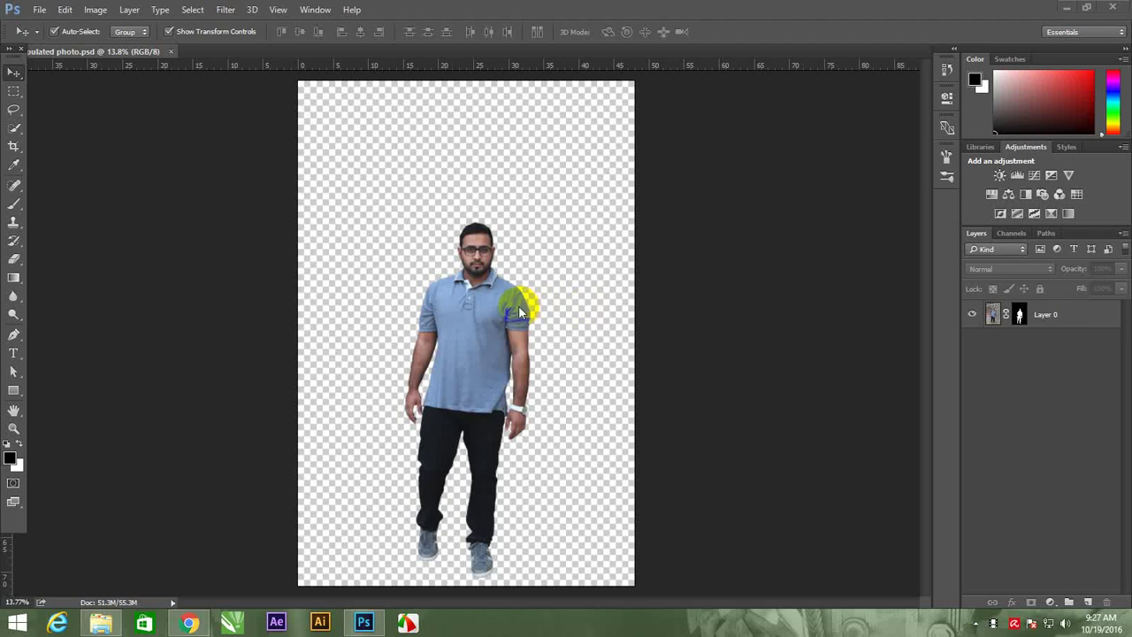
- Select the man's Layer 0 and drag the city-street photo from Afgan's New folder into Photoshop
{"action": "left_click", "coordinate": [501, 307]}
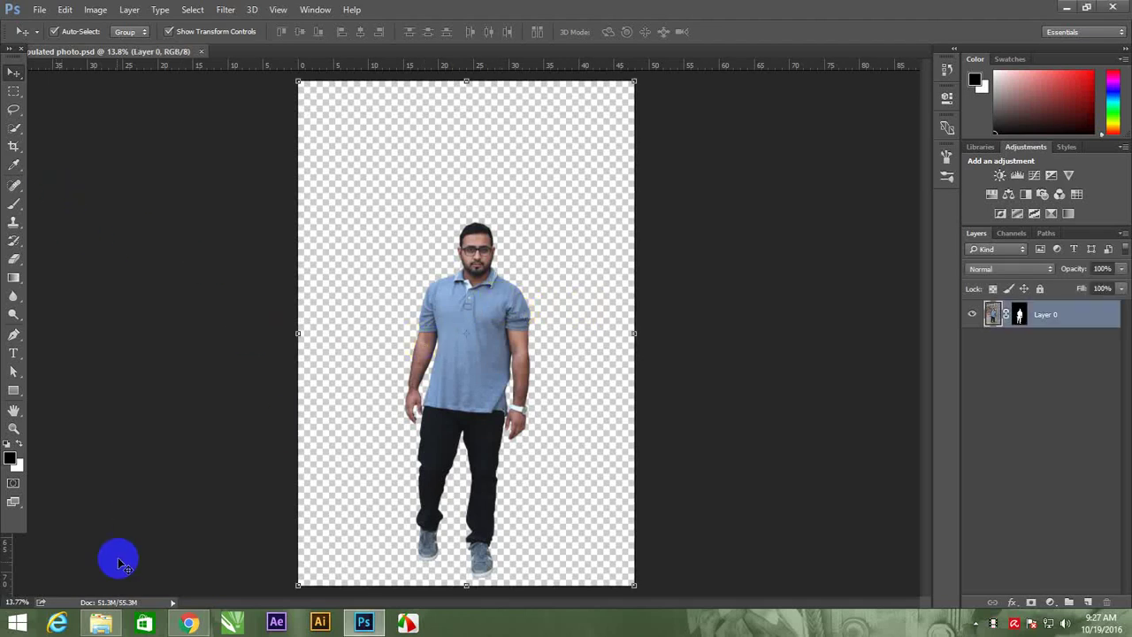
{"action": "left_click", "coordinate": [100, 624]}
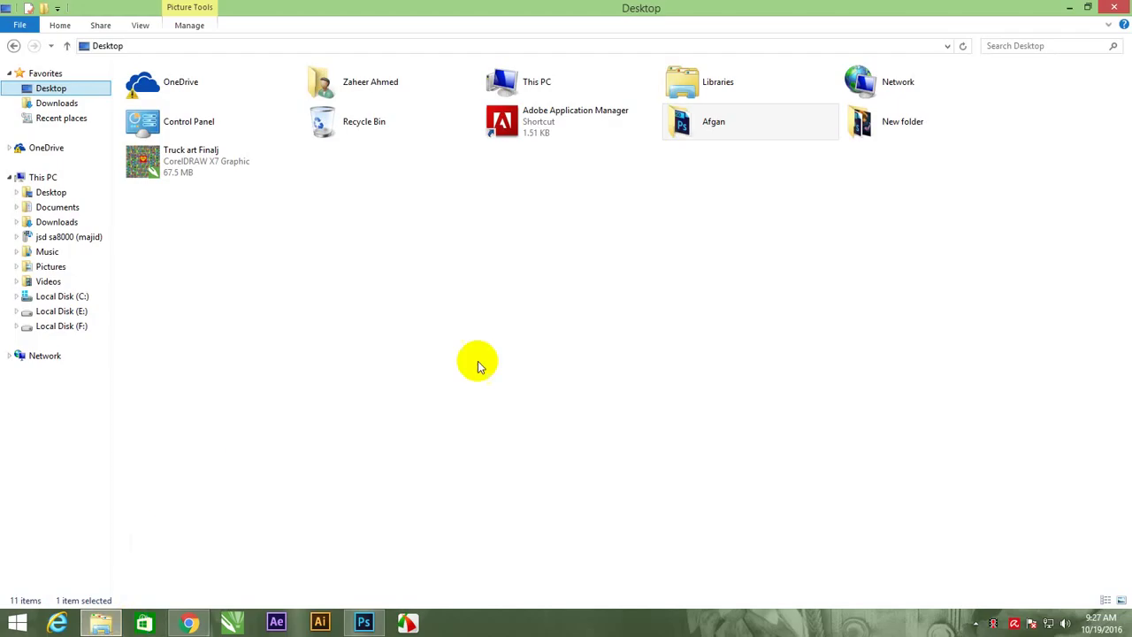
{"action": "double_click", "coordinate": [749, 121]}
{"action": "double_click", "coordinate": [234, 105]}
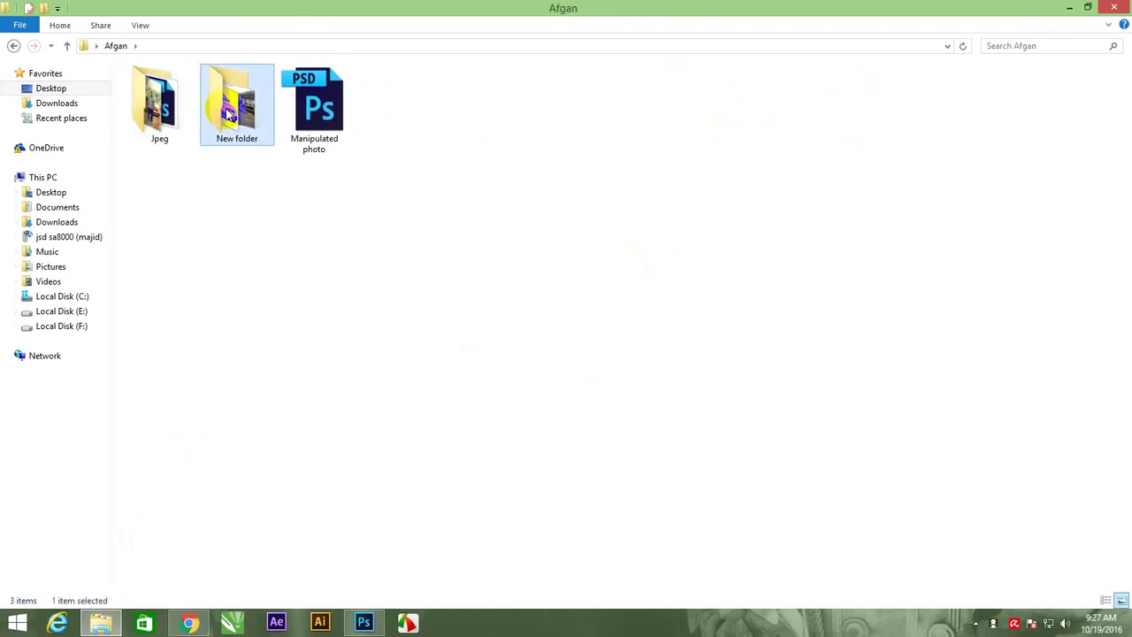
{"action": "left_click_drag", "start_coordinate": [234, 105], "coordinate": [446, 379]}
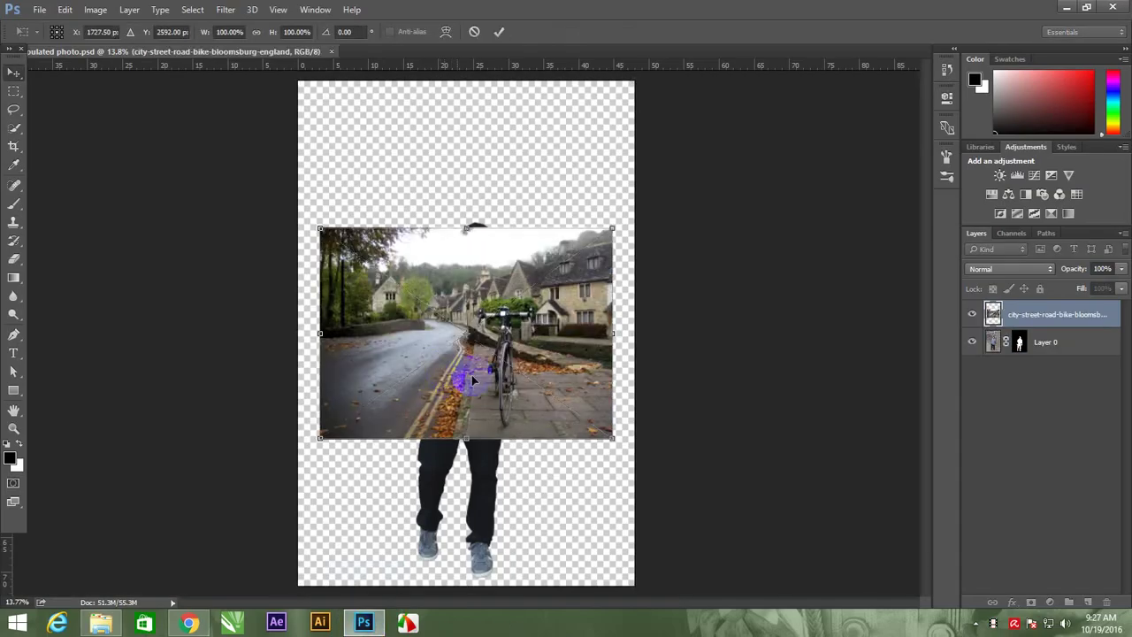
- Enlarge the street photo to about 205% and shift it right so the road and houses fill the canvas
{"action": "left_click_drag", "start_coordinate": [616, 439], "coordinate": [819, 588]}
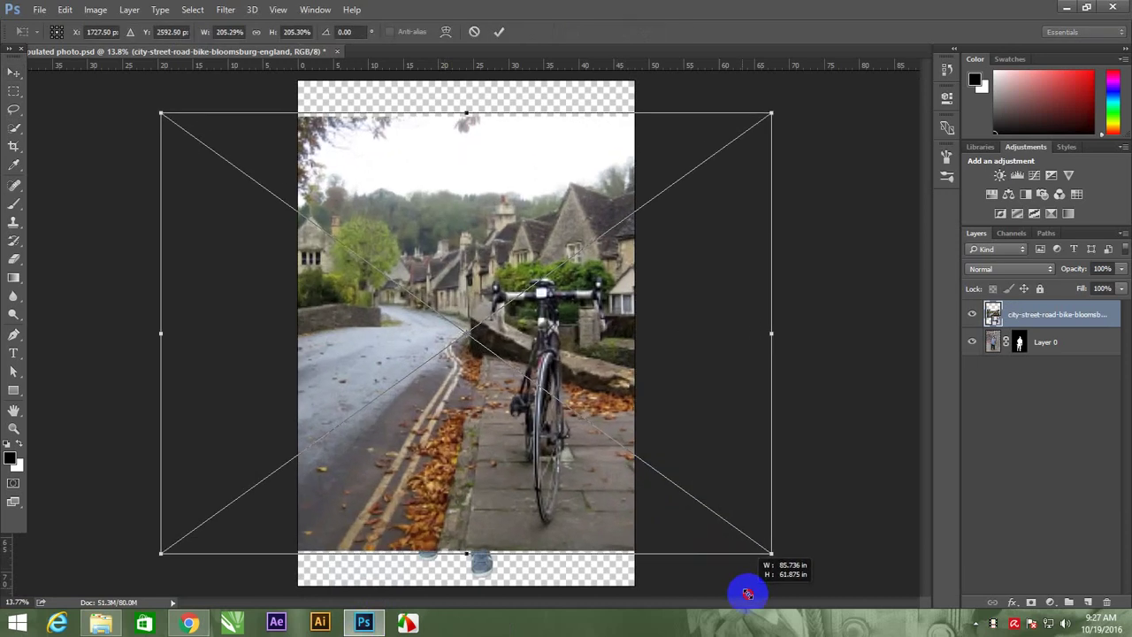
{"action": "key", "text": "Return"}
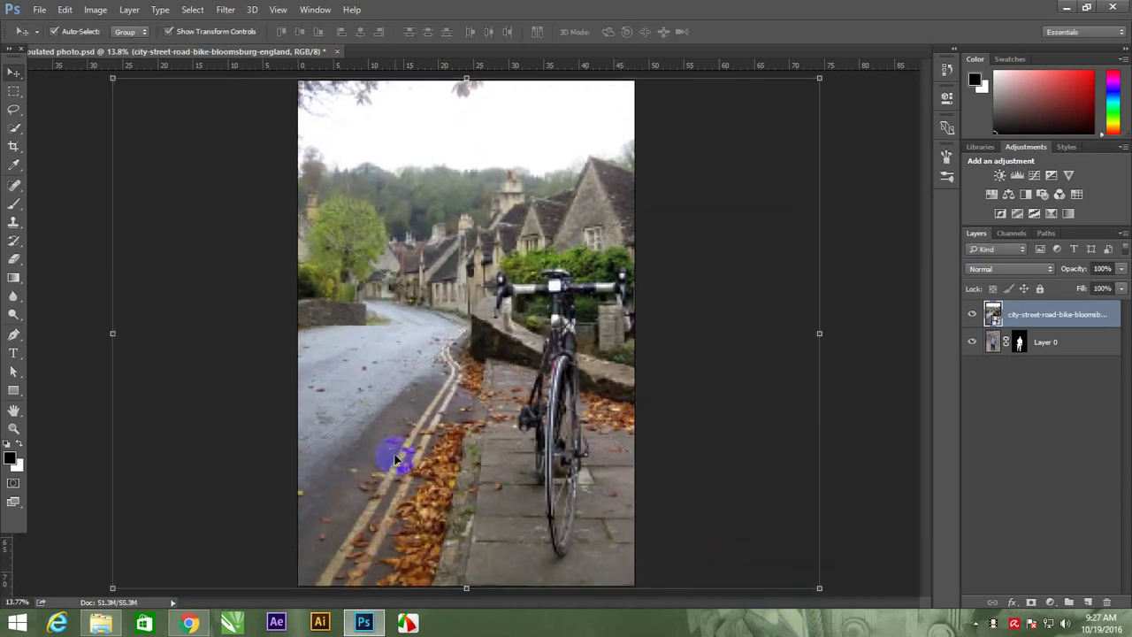
{"action": "left_click_drag", "start_coordinate": [391, 454], "coordinate": [533, 455]}
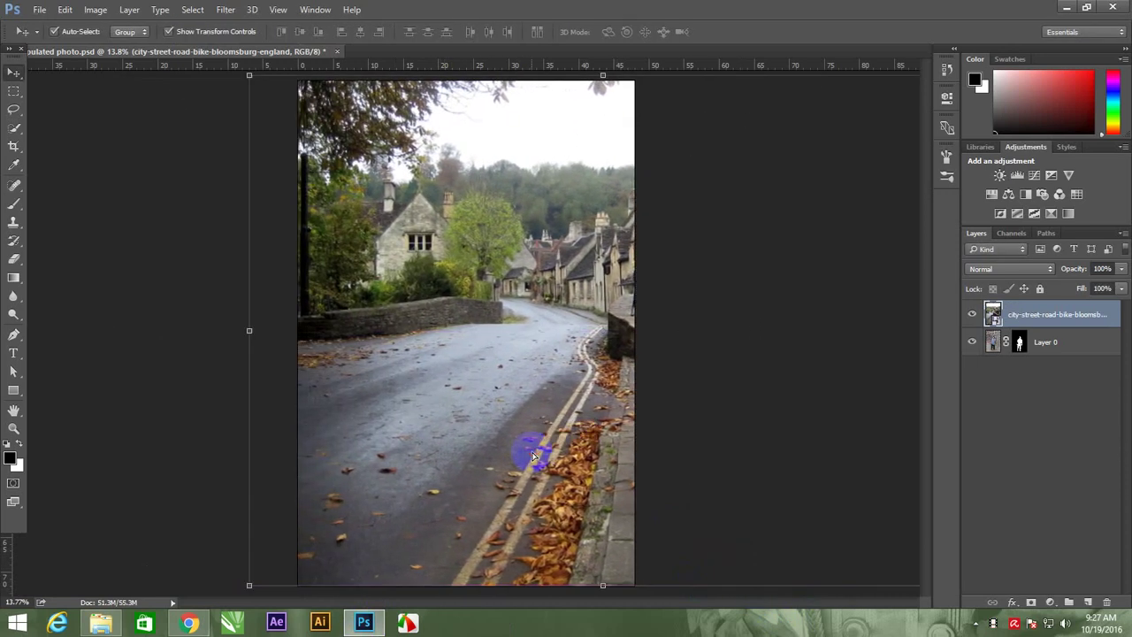
{"action": "left_click_drag", "start_coordinate": [446, 414], "coordinate": [454, 414]}
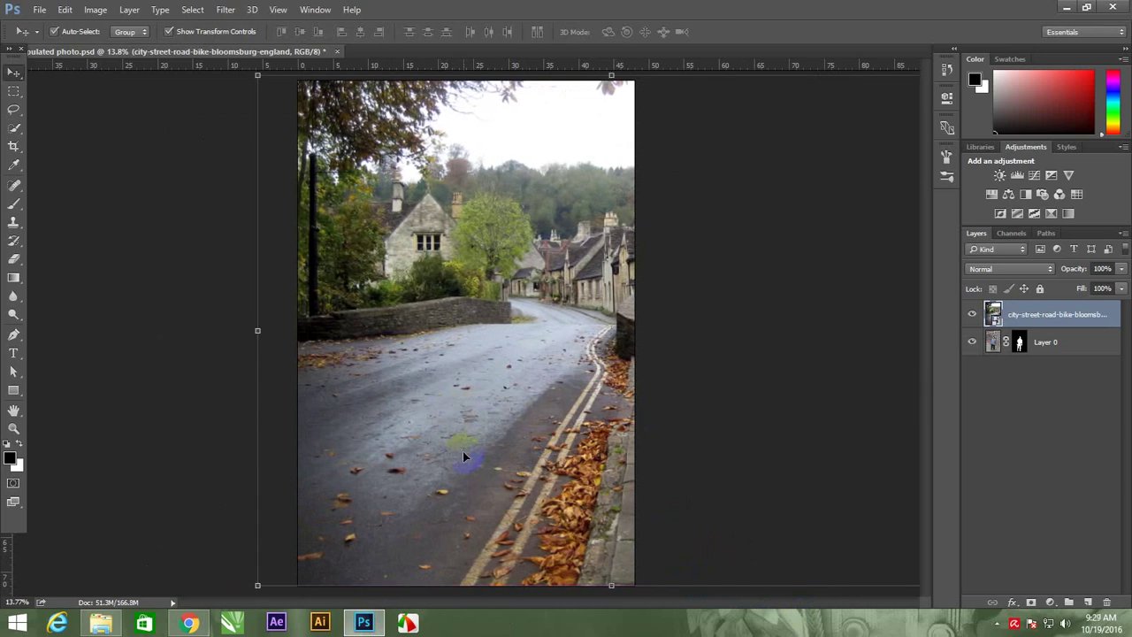
- Put the man above the street photo and nudge the street background into position behind him
{"action": "left_click_drag", "start_coordinate": [1068, 329], "coordinate": [1050, 382]}
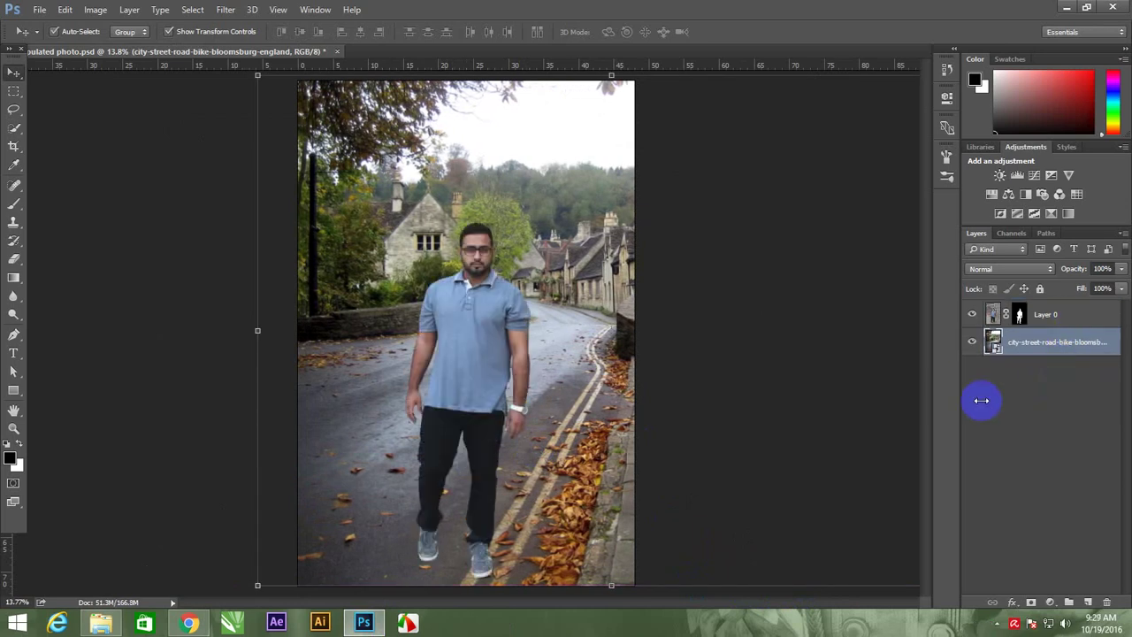
{"action": "left_click_drag", "start_coordinate": [404, 376], "coordinate": [383, 369]}
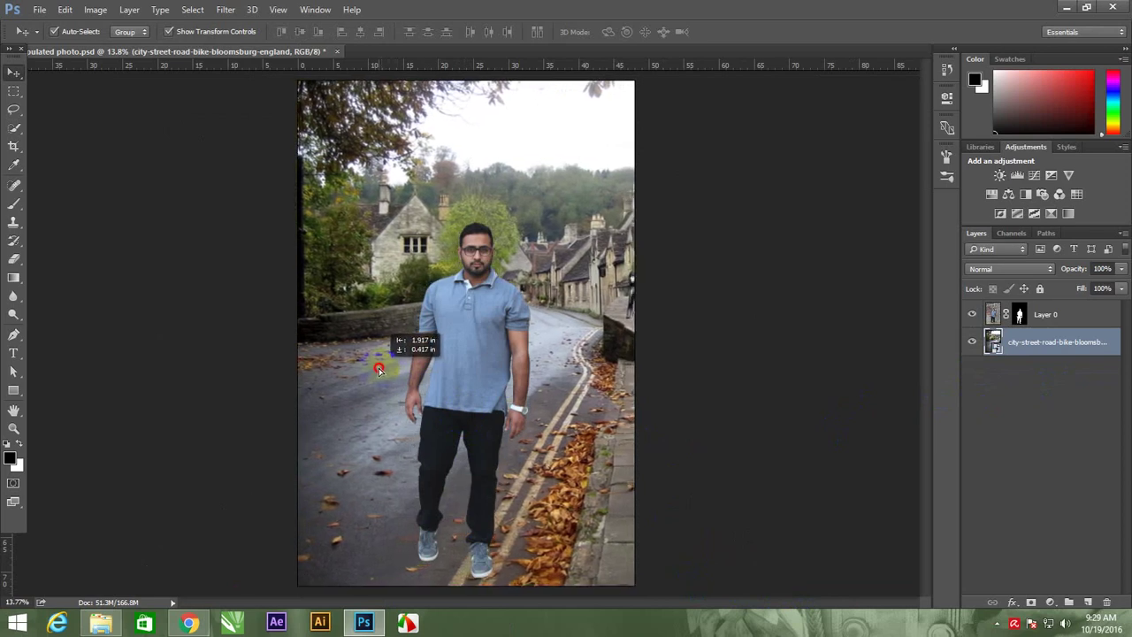
{"action": "left_click_drag", "start_coordinate": [382, 370], "coordinate": [375, 366]}
{"action": "left_click", "coordinate": [738, 409]}
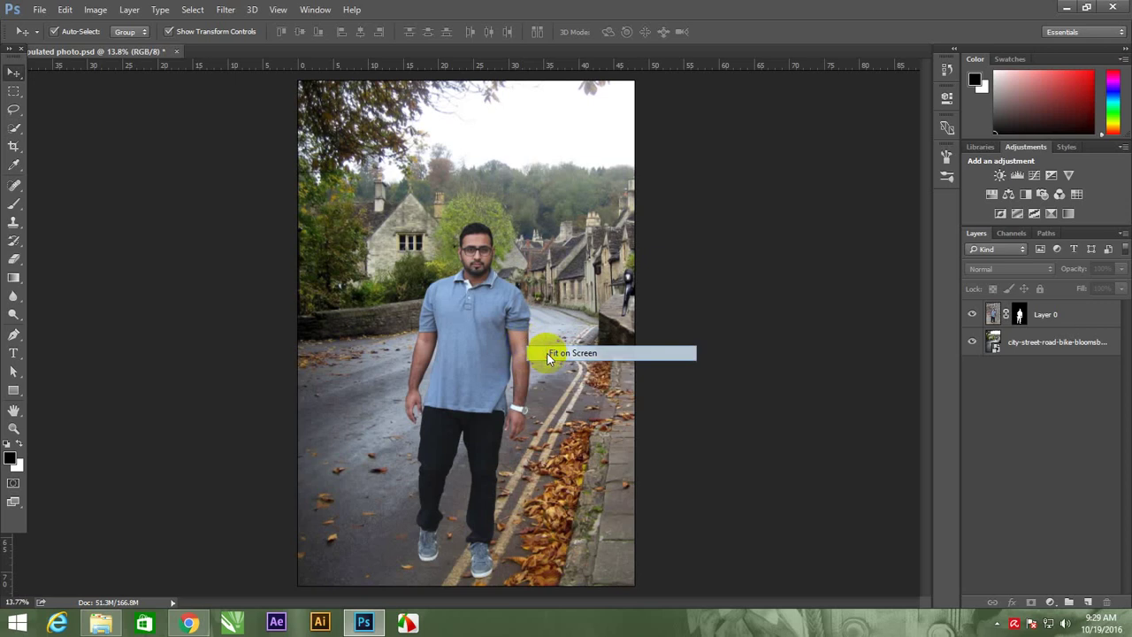
{"action": "left_click_drag", "start_coordinate": [523, 342], "coordinate": [563, 373]}
{"action": "key", "text": "shift+Right"}
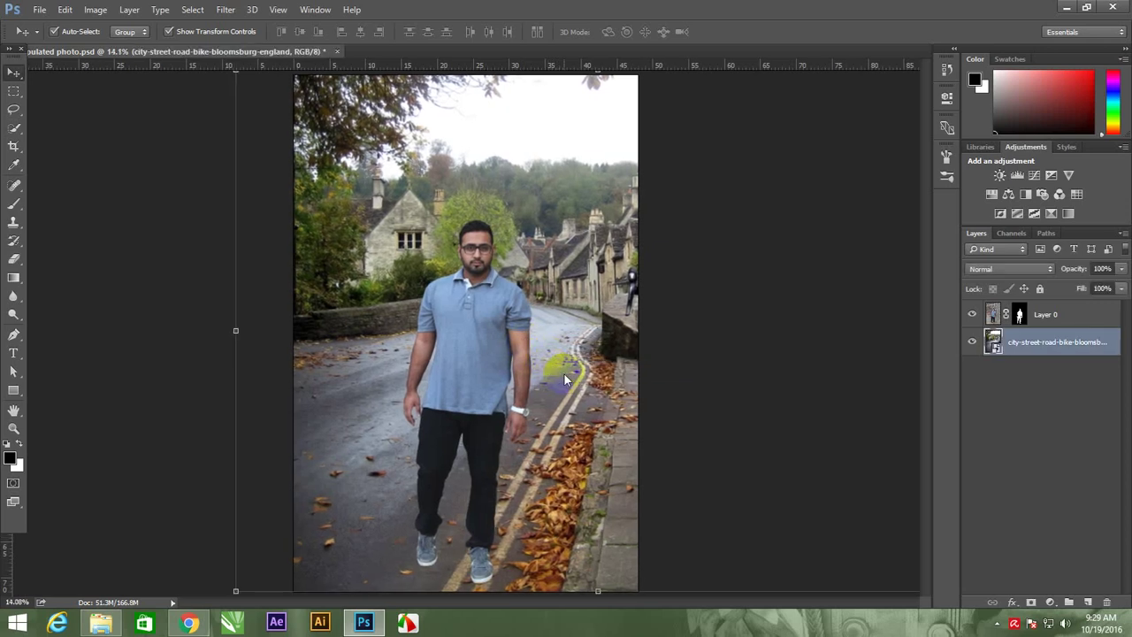
{"action": "key", "text": "shift+Right"}
{"action": "key", "text": "shift+Right"}
{"action": "key", "text": "shift+Right"}
{"action": "key", "text": "shift+Right"}
{"action": "key", "text": "shift+Right"}
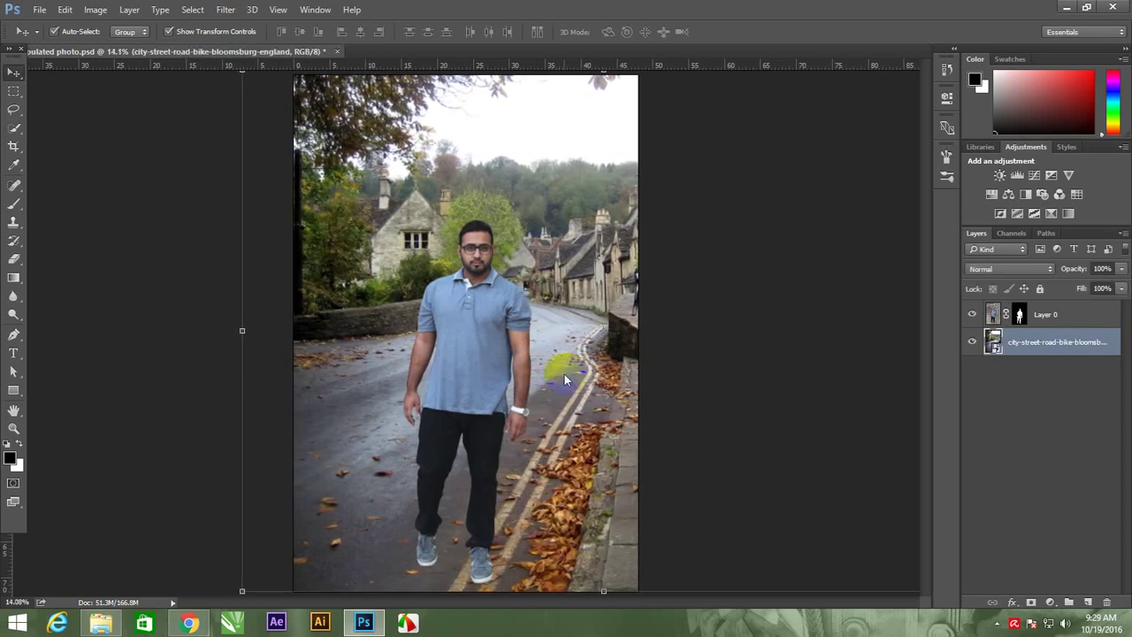
{"action": "key", "text": "shift+Right"}
{"action": "key", "text": "shift+Right"}
- Move the man so he stands on the road beside the yellow lines
{"action": "right_click", "coordinate": [558, 330]}
{"action": "left_click", "coordinate": [558, 329]}
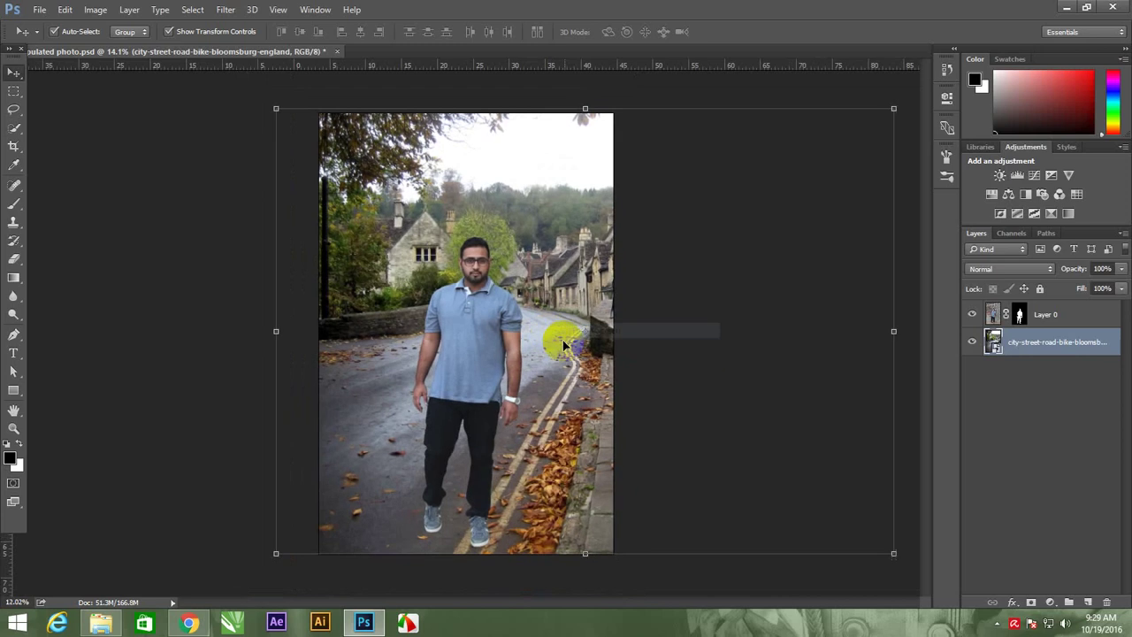
{"action": "left_click", "coordinate": [690, 452]}
{"action": "key", "text": "z"}
{"action": "left_click_drag", "start_coordinate": [524, 501], "coordinate": [581, 538]}
{"action": "key", "text": "v"}
{"action": "left_click_drag", "start_coordinate": [419, 470], "coordinate": [433, 455]}
{"action": "mouse_move", "coordinate": [601, 487]}
{"action": "left_mouse_down"}
{"action": "mouse_move", "coordinate": [587, 336]}
{"action": "mouse_move", "coordinate": [519, 410]}
{"action": "left_mouse_up"}
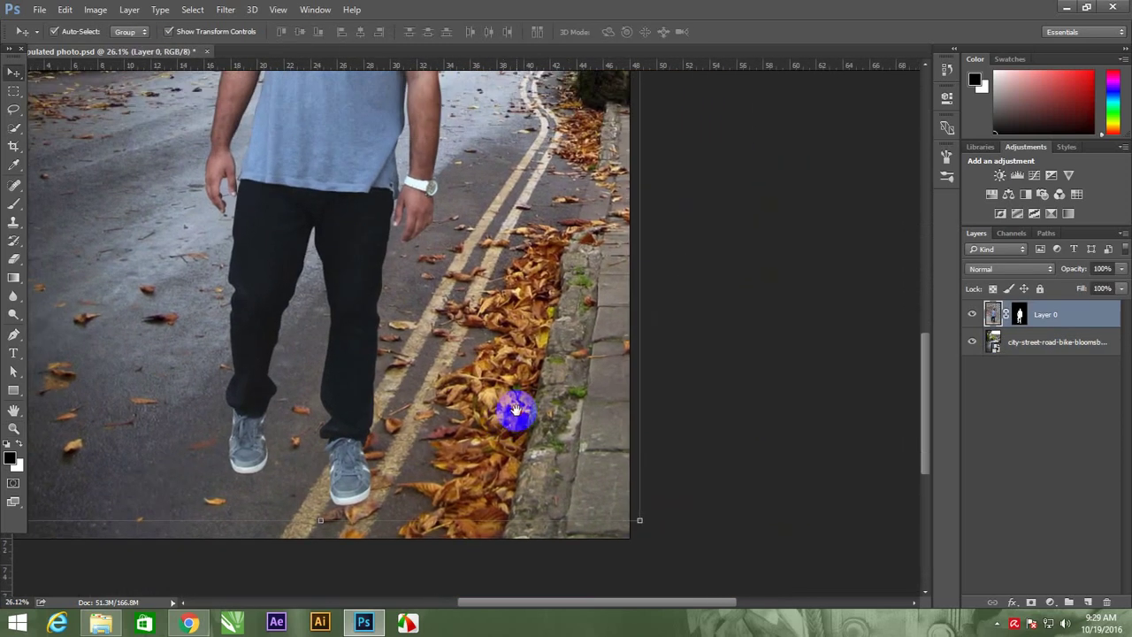
{"action": "left_click_drag", "start_coordinate": [366, 387], "coordinate": [366, 372]}
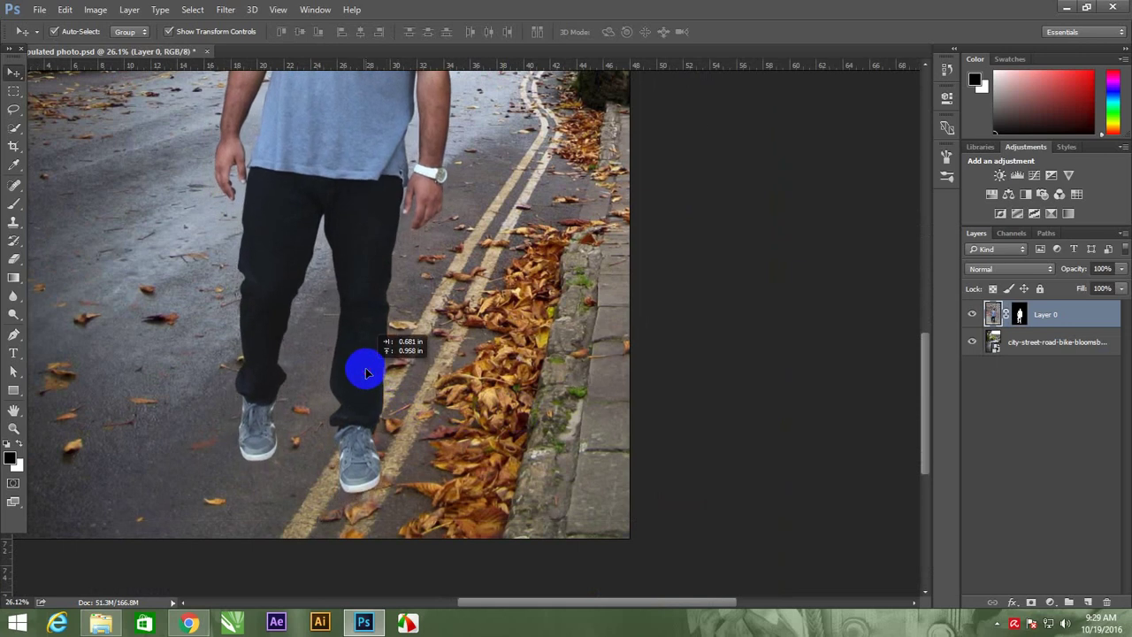
- Scale the man to about 98.7% and add an empty Layer 1 above the street layer
{"action": "left_click_drag", "start_coordinate": [484, 392], "coordinate": [523, 525]}
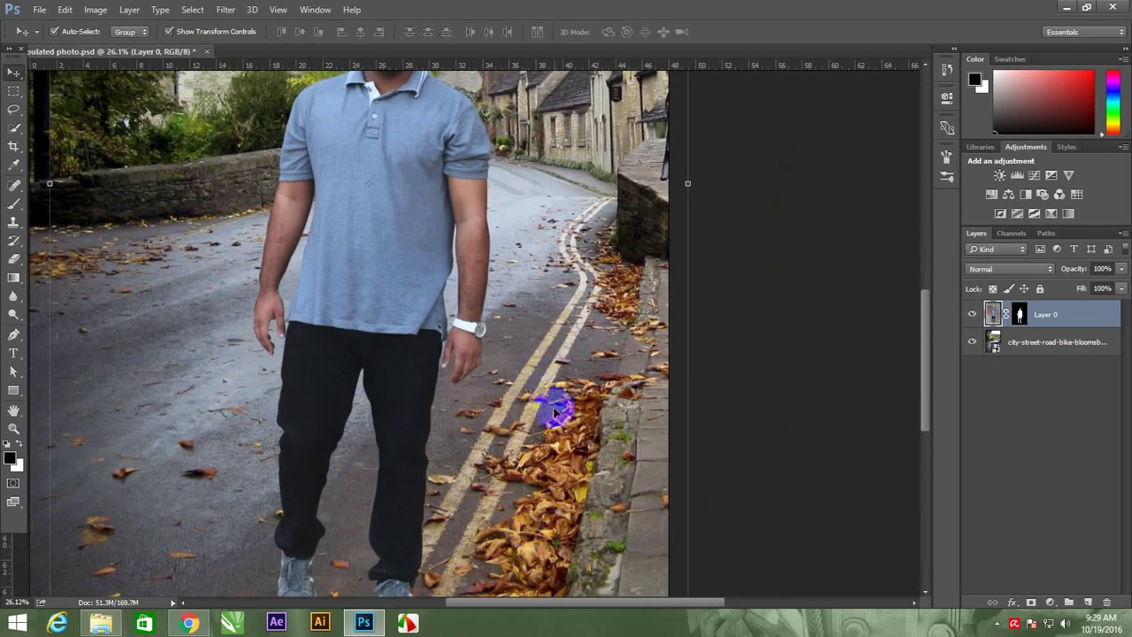
{"action": "scroll", "coordinate": [555, 411], "scroll_direction": "down", "scroll_amount": 2}
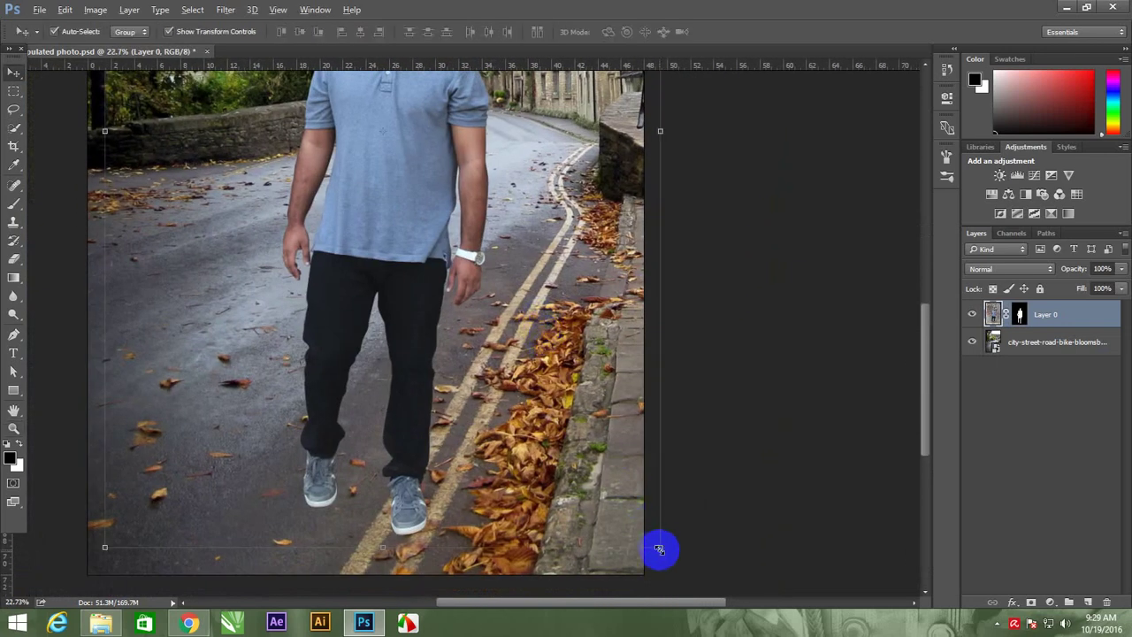
{"action": "left_click_drag", "start_coordinate": [659, 550], "coordinate": [657, 541]}
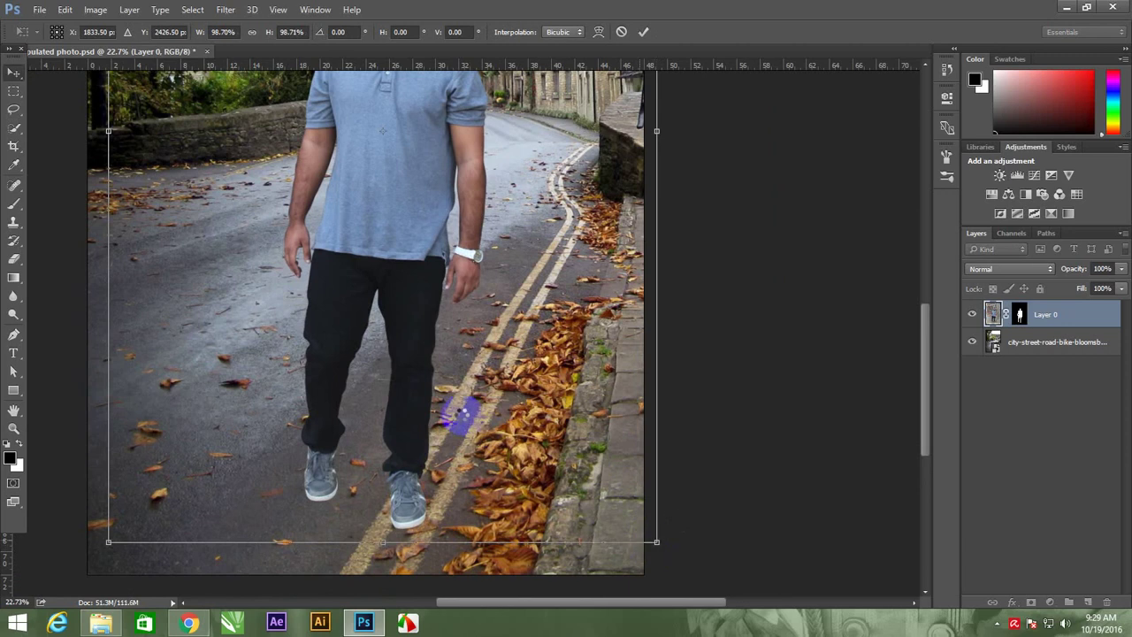
{"action": "key", "text": "Return"}
{"action": "left_click", "coordinate": [1070, 345]}
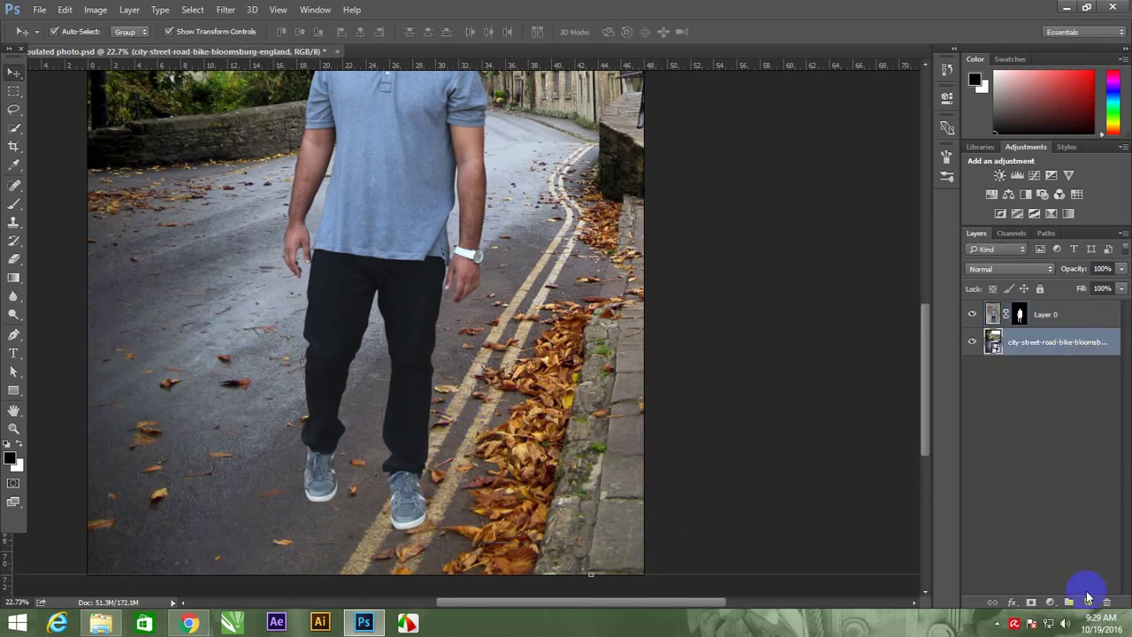
{"action": "left_click", "coordinate": [1088, 602]}
- Paint dark shading beneath the man's shoe with a small brush
{"action": "key", "text": "z"}
{"action": "mouse_move", "coordinate": [452, 492]}
{"action": "left_mouse_down"}
{"action": "mouse_move", "coordinate": [422, 508]}
{"action": "mouse_move", "coordinate": [530, 422]}
{"action": "left_mouse_up"}
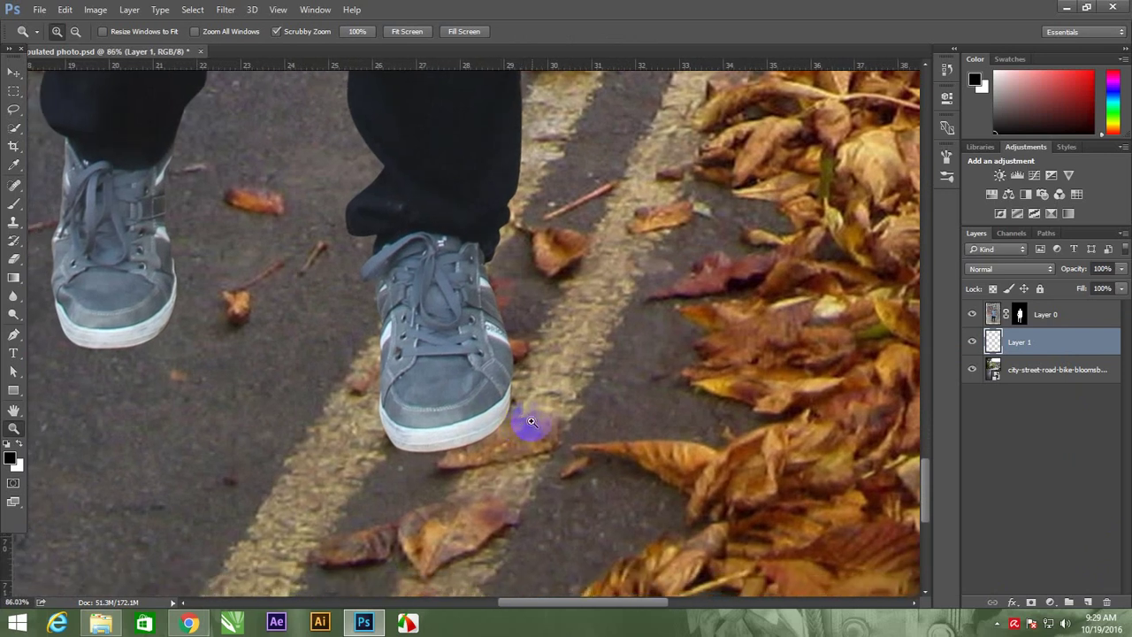
{"action": "key", "text": "b"}
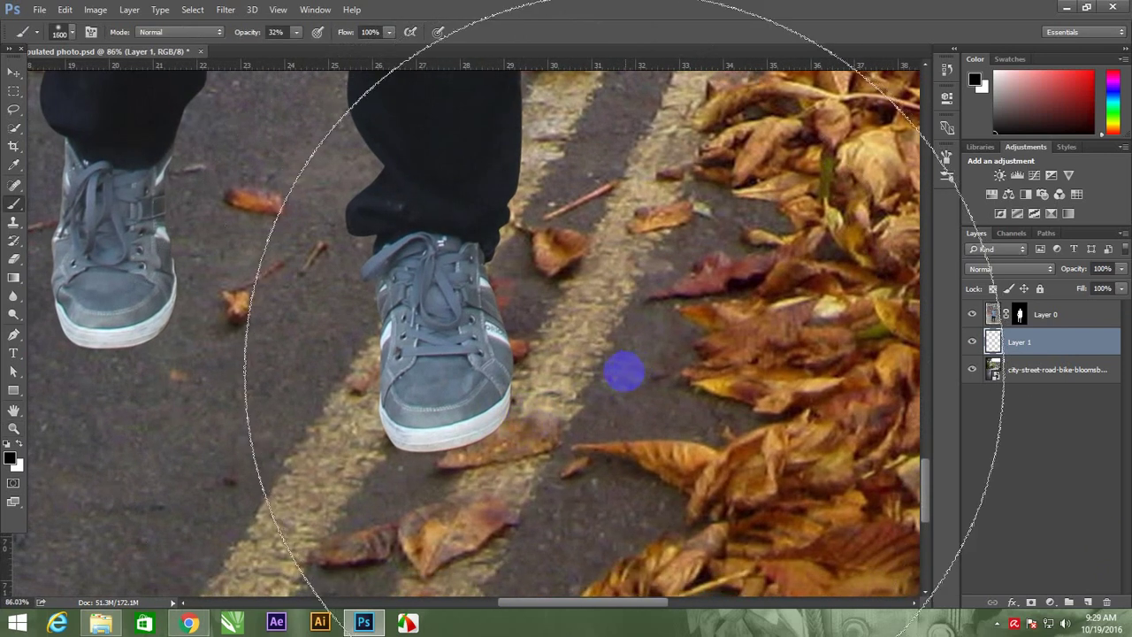
{"action": "left_click_drag", "start_coordinate": [625, 371], "coordinate": [571, 362]}
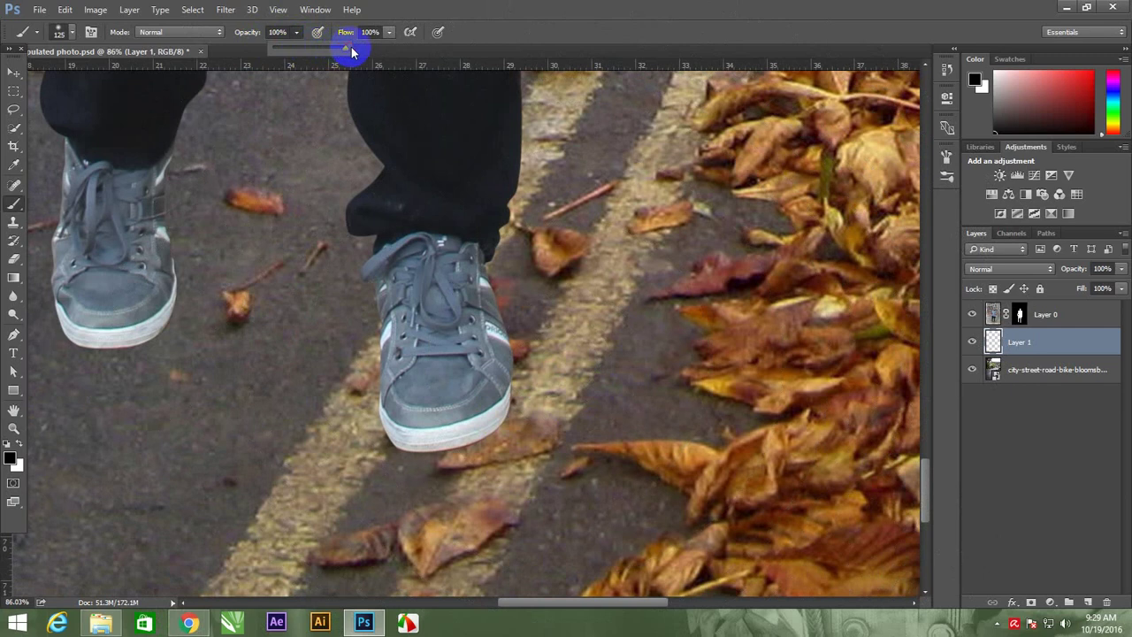
{"action": "left_click_drag", "start_coordinate": [473, 417], "coordinate": [451, 439]}
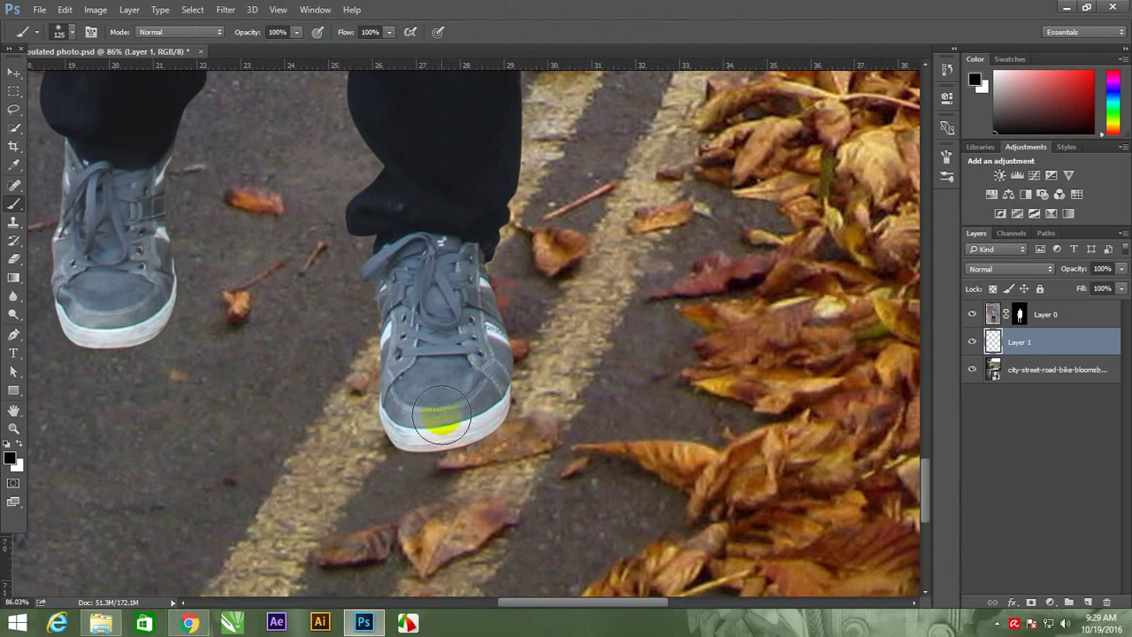
- Stretch and widen the painted shadow, extending its top and bottom edges
{"action": "key", "text": "v"}
{"action": "left_click_drag", "start_coordinate": [442, 416], "coordinate": [441, 523]}
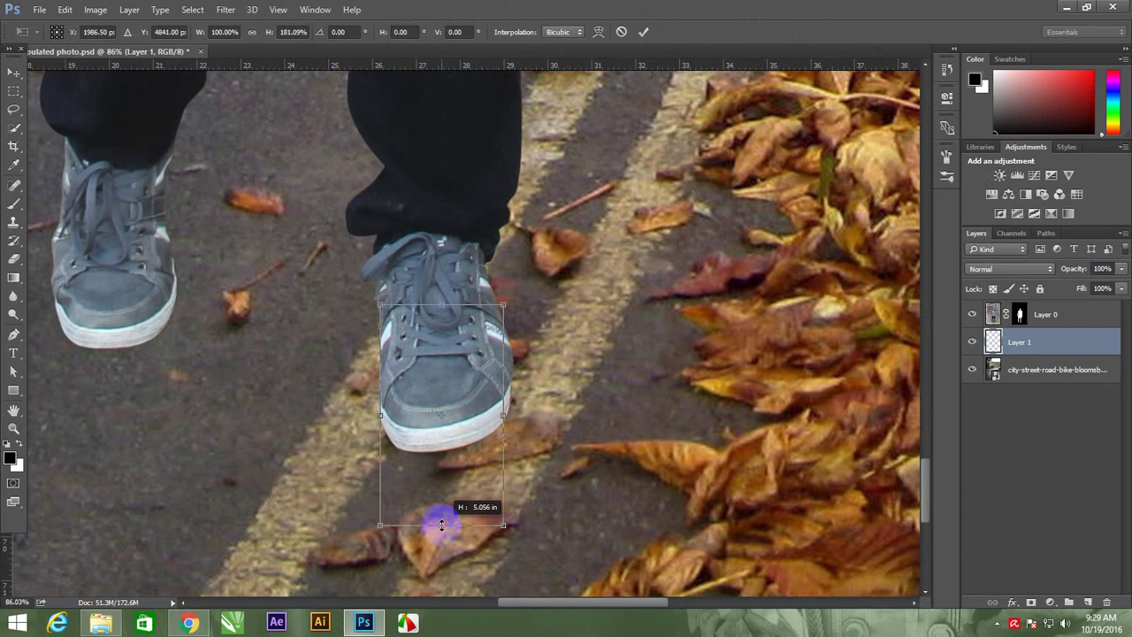
{"action": "key", "text": "Return"}
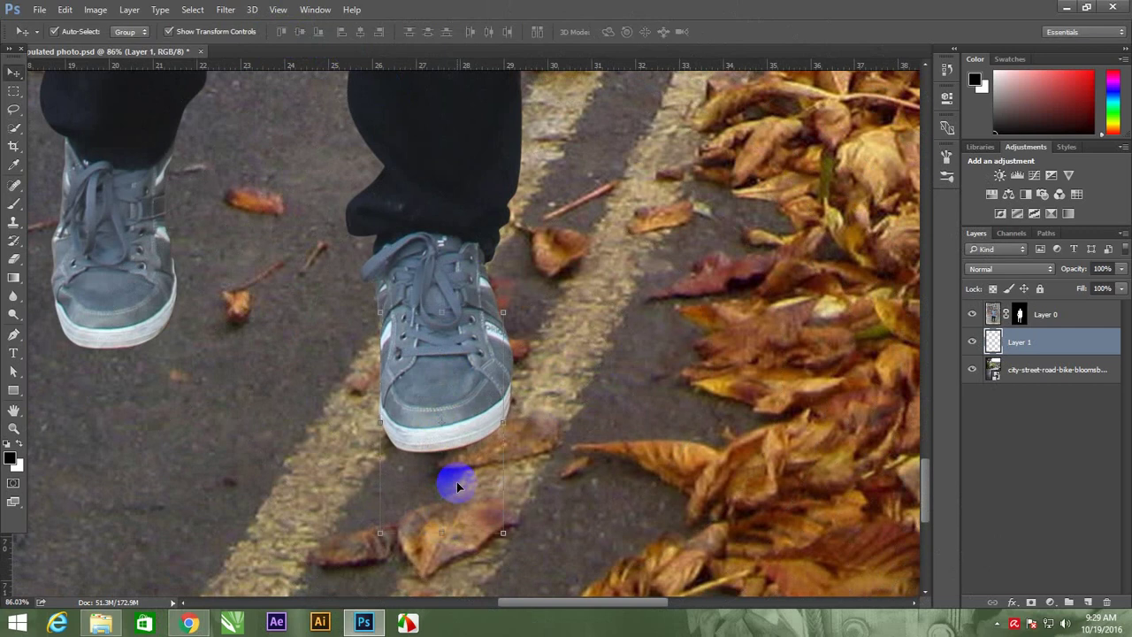
{"action": "mouse_move", "coordinate": [503, 422]}
{"action": "left_mouse_down"}
{"action": "mouse_move", "coordinate": [678, 407]}
{"action": "mouse_move", "coordinate": [631, 429]}
{"action": "left_mouse_up"}
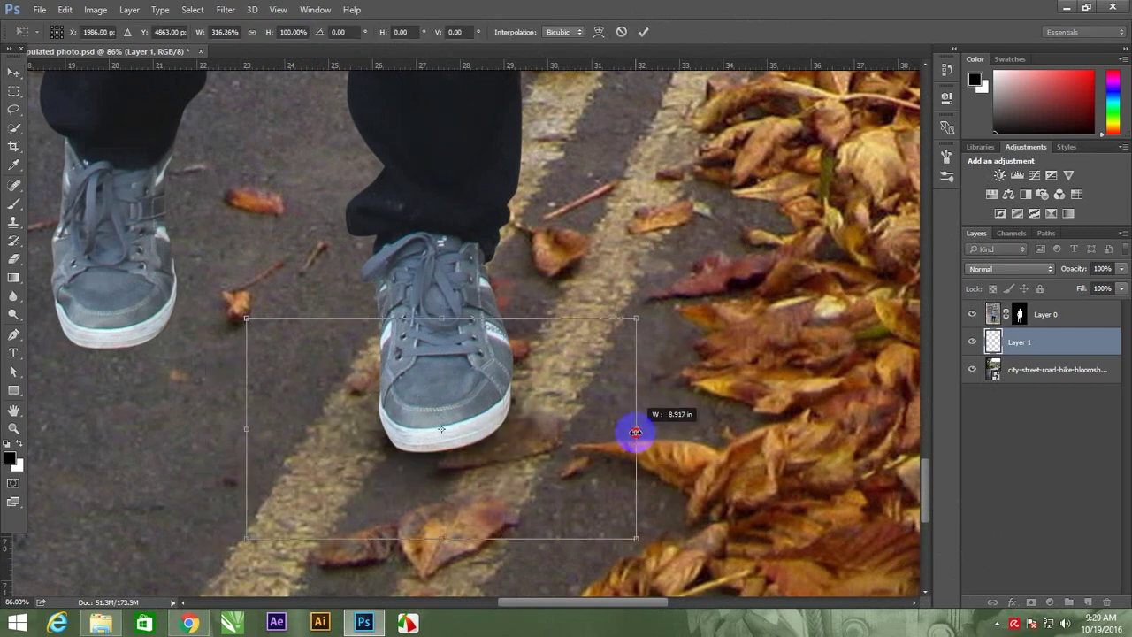
{"action": "left_click_drag", "start_coordinate": [441, 536], "coordinate": [441, 563]}
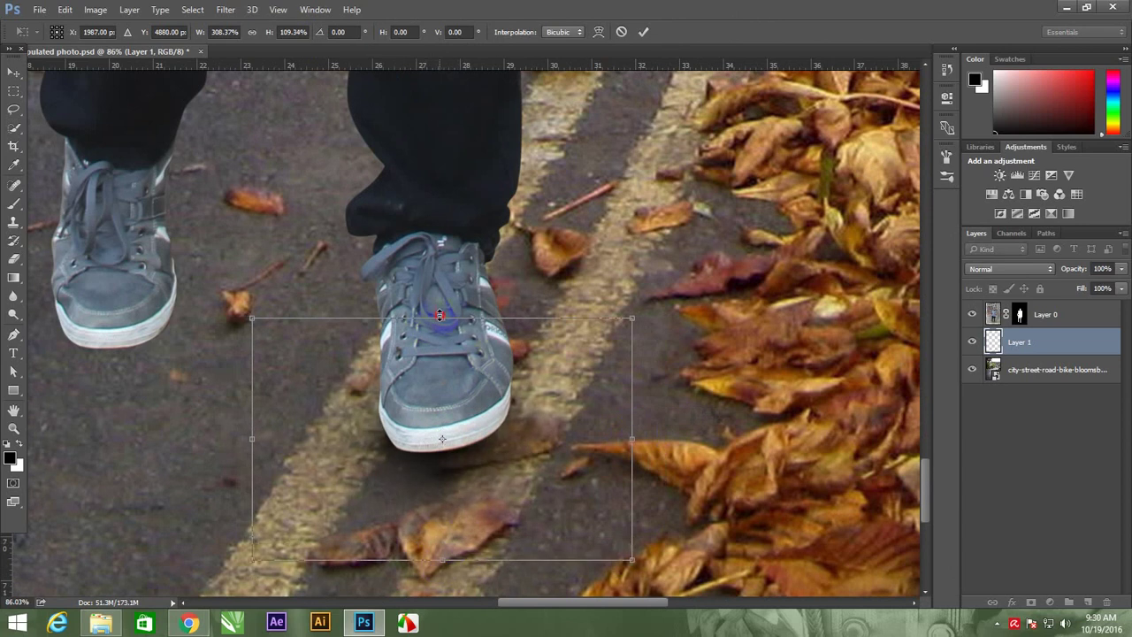
{"action": "left_click_drag", "start_coordinate": [440, 315], "coordinate": [429, 258]}
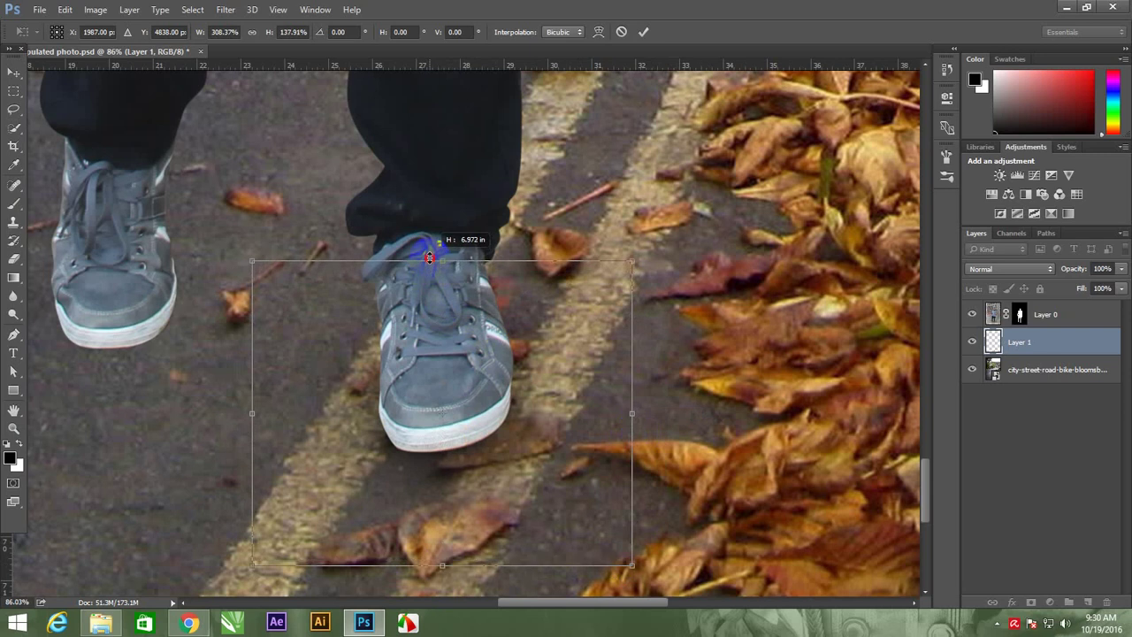
{"action": "key", "text": "Return"}
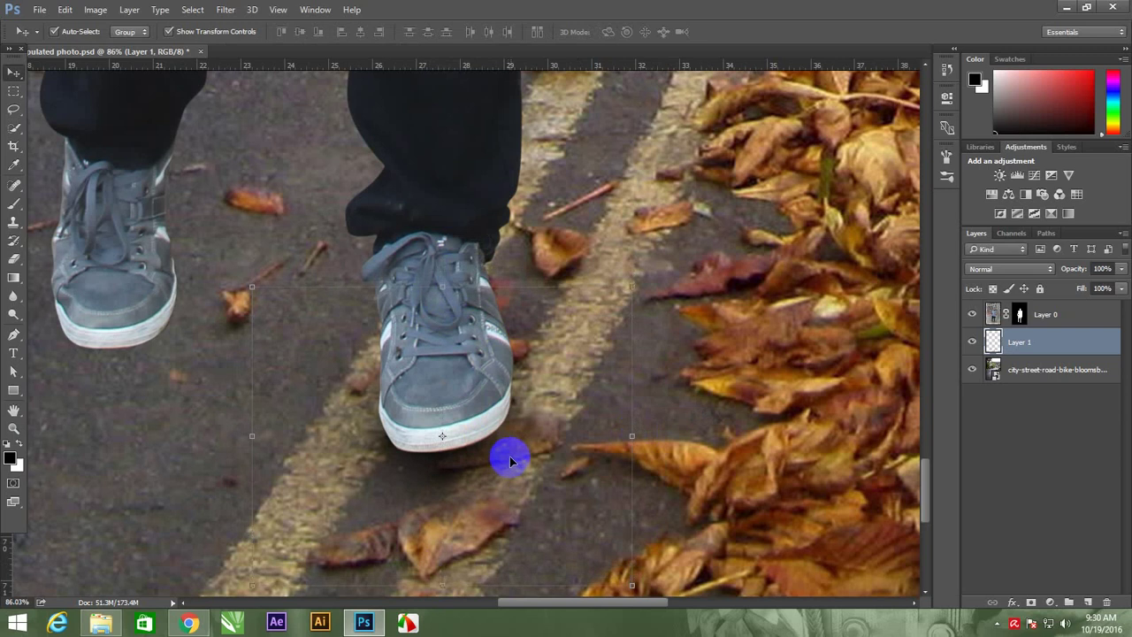
- Transform the shadow under the right shoe and commit it with the checkmark
{"action": "left_click", "coordinate": [629, 435]}
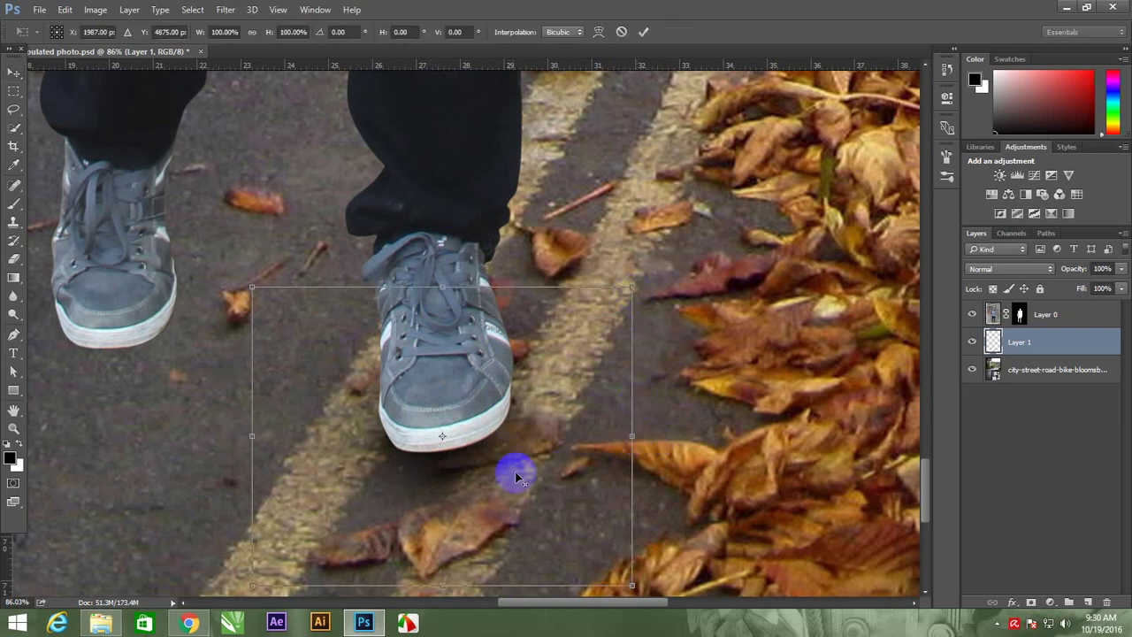
{"action": "key", "text": "alt+space"}
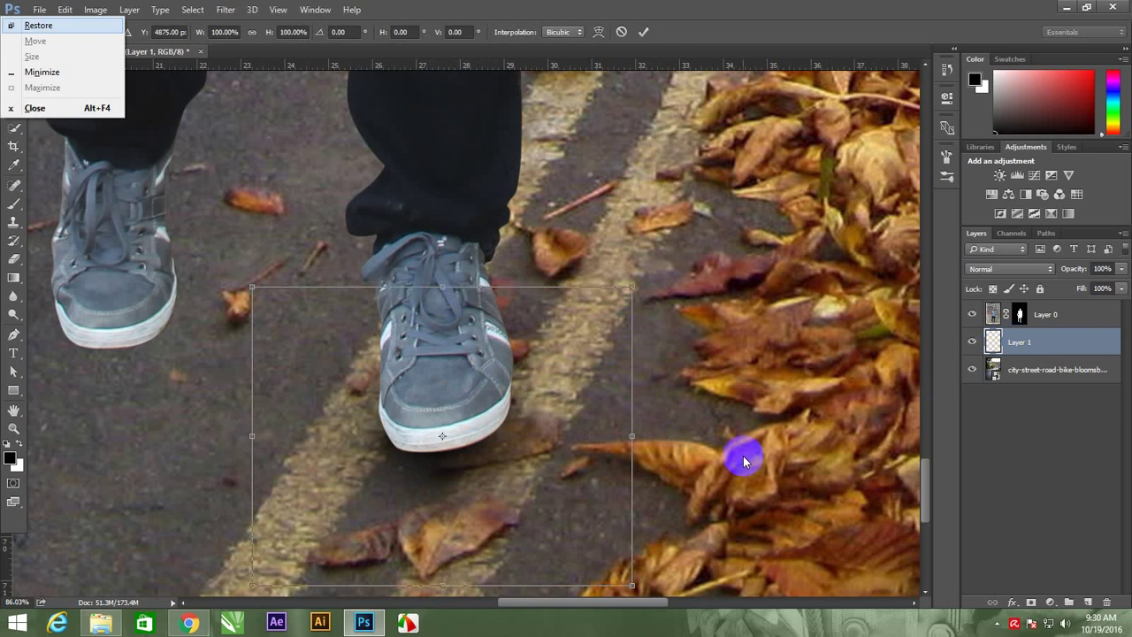
{"action": "key", "text": "Escape"}
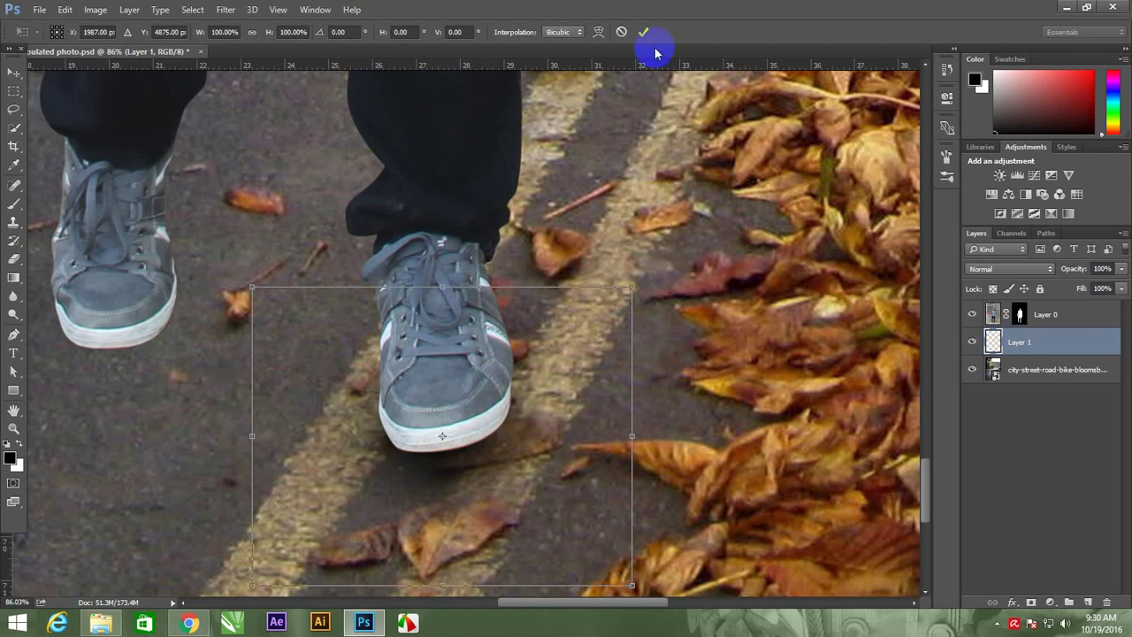
{"action": "left_click", "coordinate": [648, 31]}
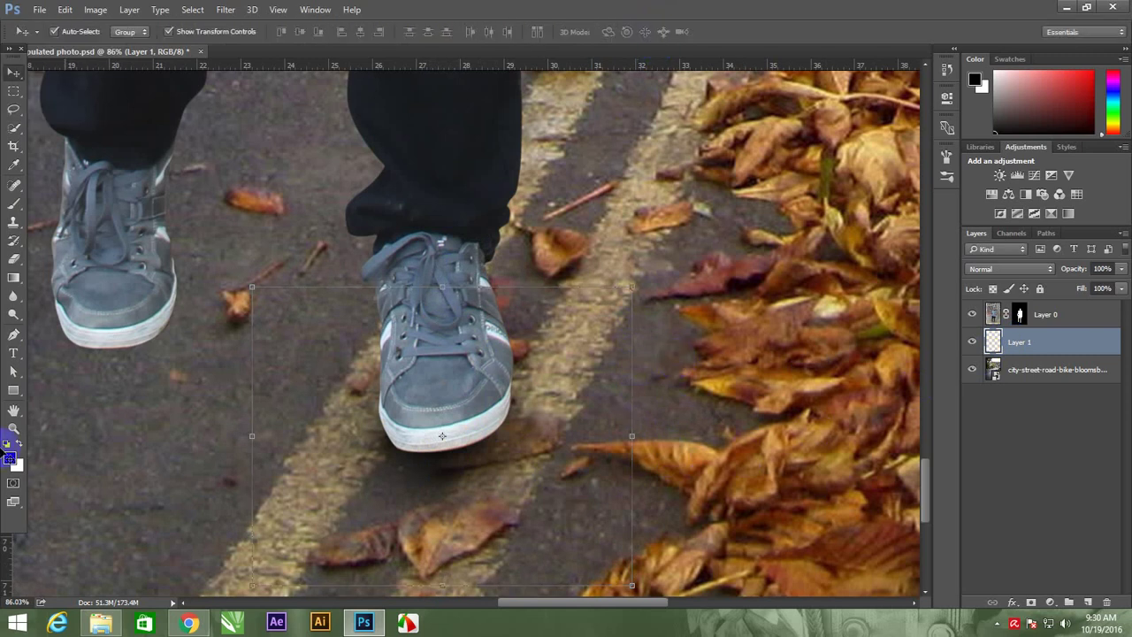
- Paint soft shading along the right shoe's heel with the brush at 32% opacity
{"action": "left_click", "coordinate": [18, 206]}
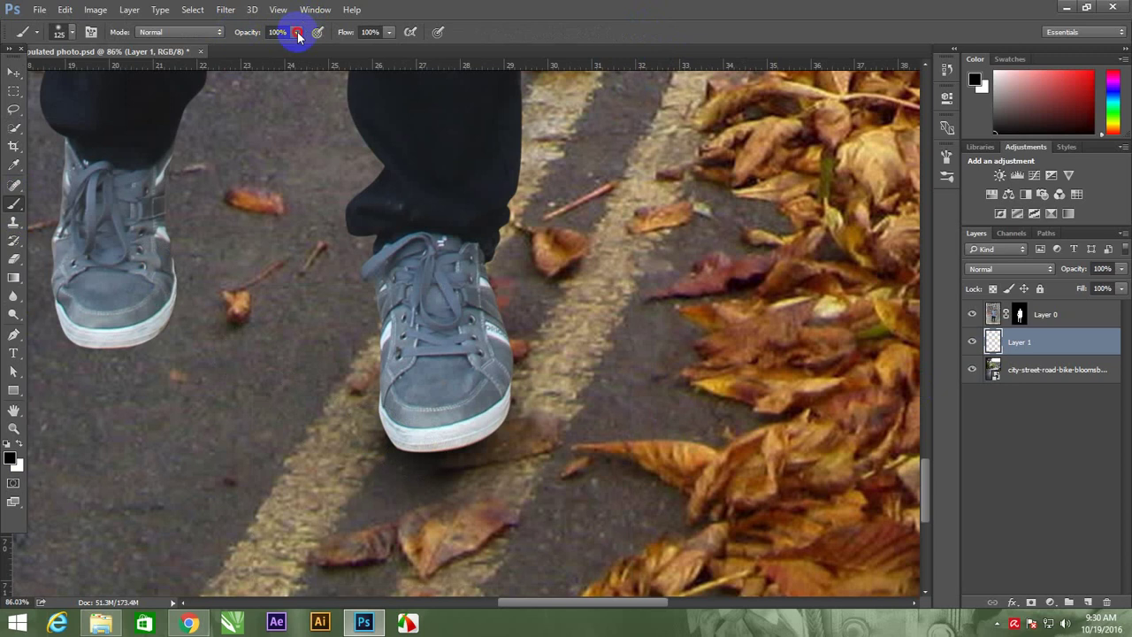
{"action": "mouse_move", "coordinate": [298, 33]}
{"action": "left_mouse_down"}
{"action": "mouse_move", "coordinate": [291, 53]}
{"action": "mouse_move", "coordinate": [247, 53]}
{"action": "left_mouse_up"}
{"action": "mouse_move", "coordinate": [448, 455]}
{"action": "left_mouse_down"}
{"action": "mouse_move", "coordinate": [452, 421]}
{"action": "mouse_move", "coordinate": [422, 430]}
{"action": "mouse_move", "coordinate": [462, 428]}
{"action": "mouse_move", "coordinate": [425, 434]}
{"action": "mouse_move", "coordinate": [442, 427]}
{"action": "left_mouse_up"}
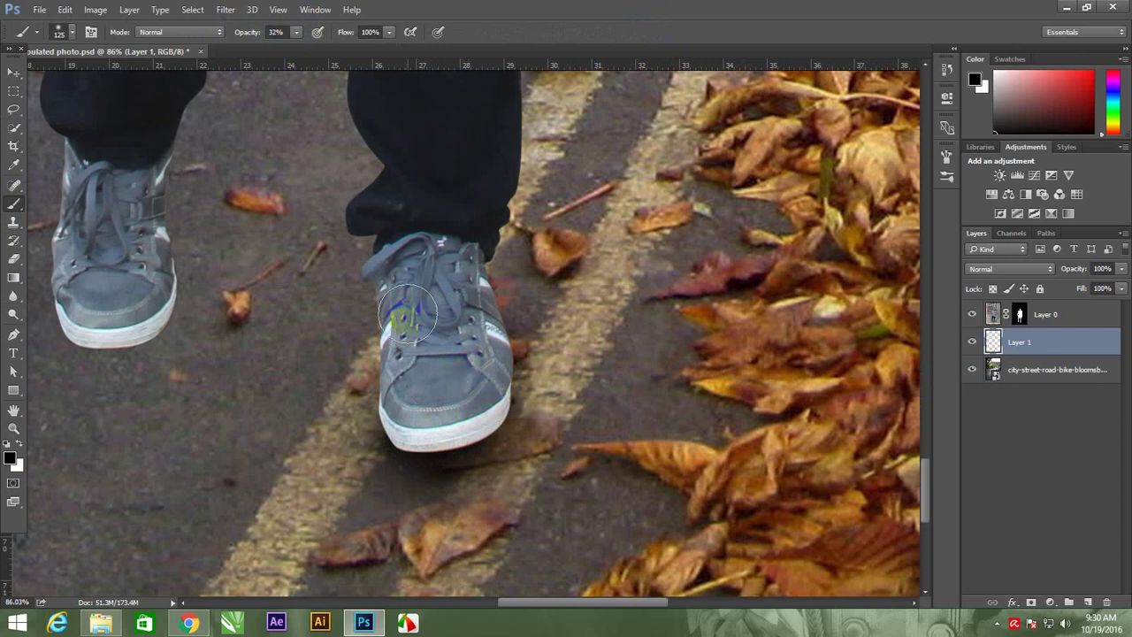
{"action": "left_click_drag", "start_coordinate": [401, 334], "coordinate": [426, 430]}
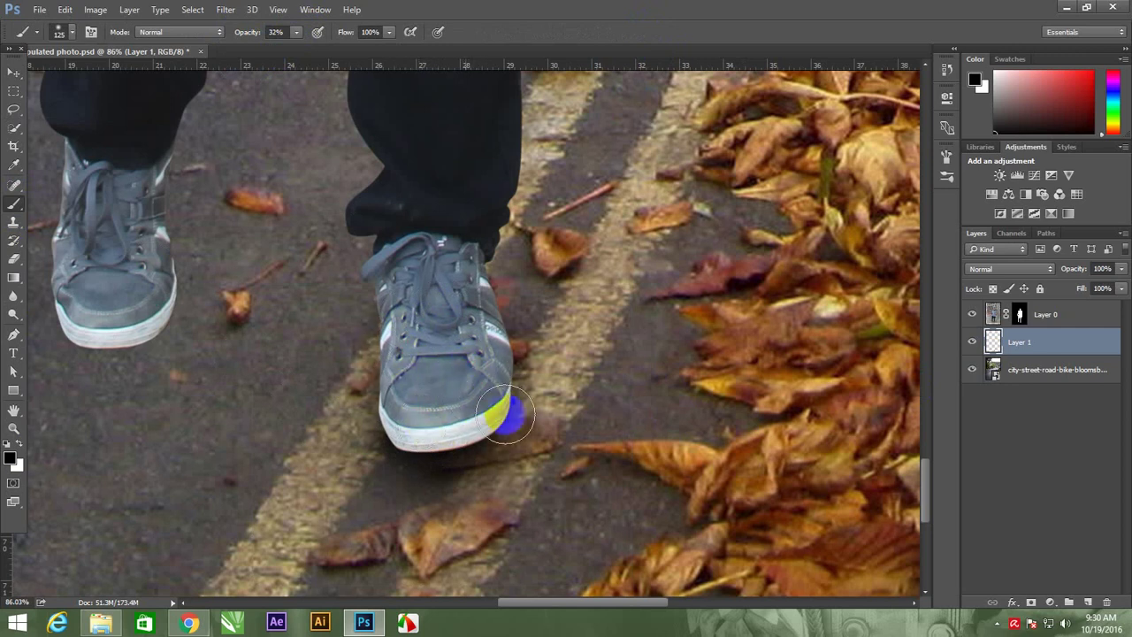
- Alt-drag a copy of the shoe shadow over to the left shoe
{"action": "key", "text": "v"}
{"action": "left_click", "coordinate": [440, 436]}
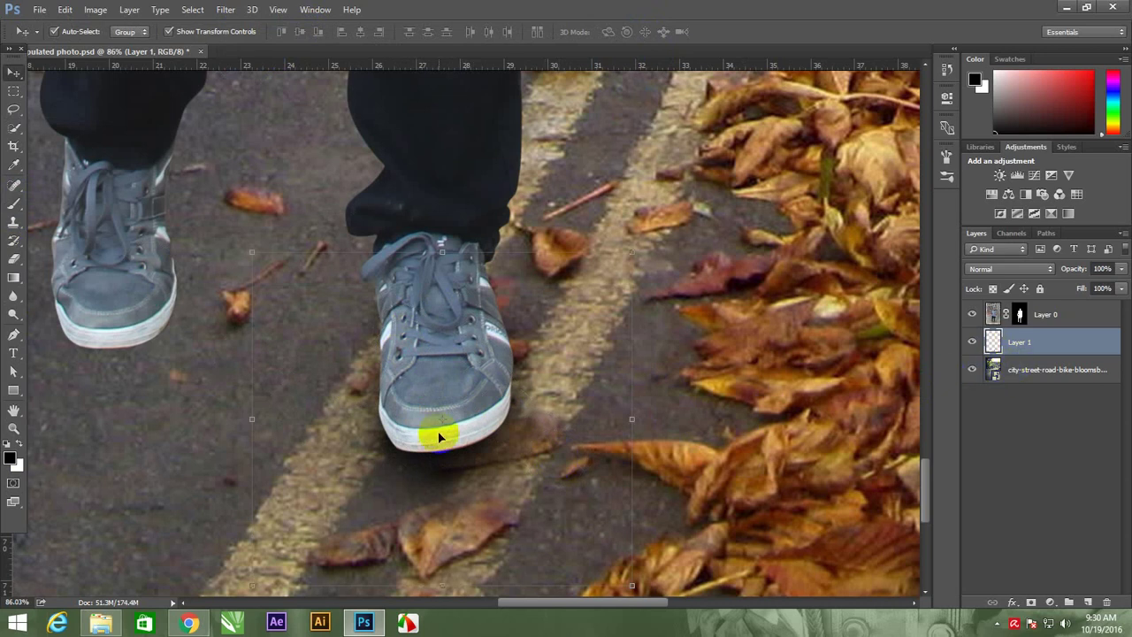
{"action": "left_click_drag", "start_coordinate": [436, 469], "coordinate": [113, 373]}
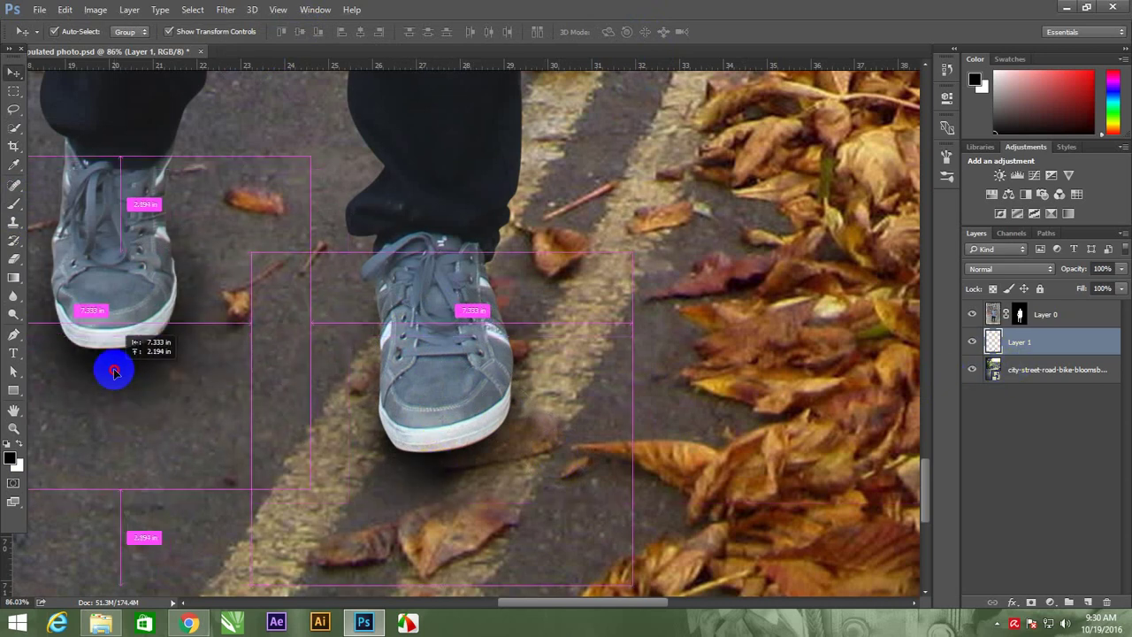
- Flip the copied shadow horizontally, narrow it, and place it under the left shoe
{"action": "key", "text": "ctrl+t"}
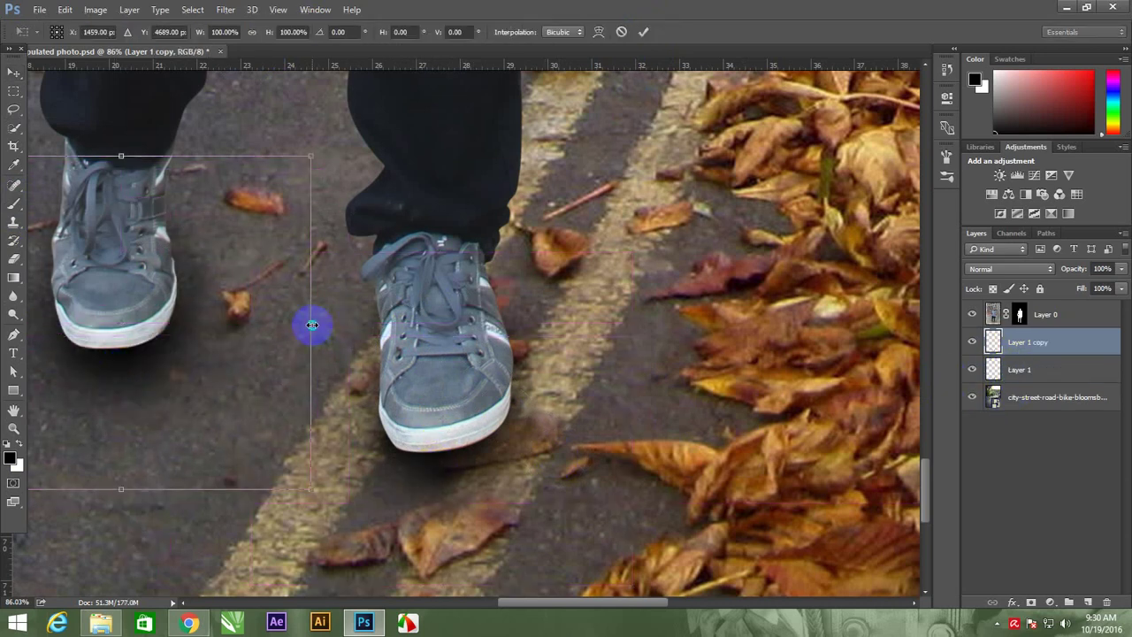
{"action": "right_click", "coordinate": [311, 324]}
{"action": "left_click", "coordinate": [363, 536]}
{"action": "key", "text": "Return"}
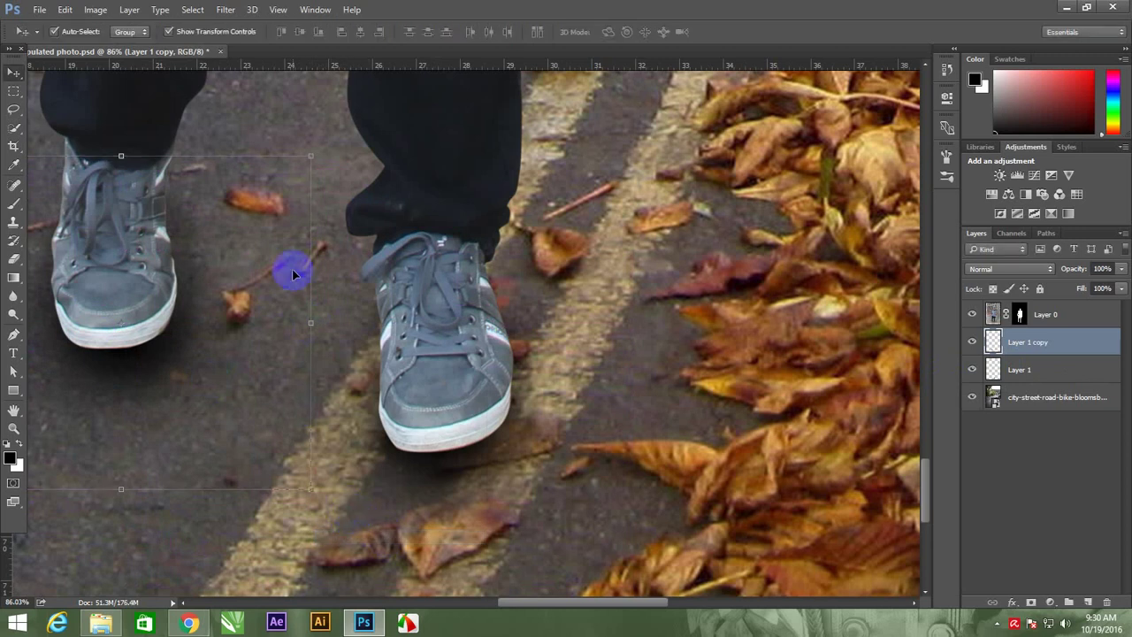
{"action": "left_click_drag", "start_coordinate": [309, 322], "coordinate": [294, 323]}
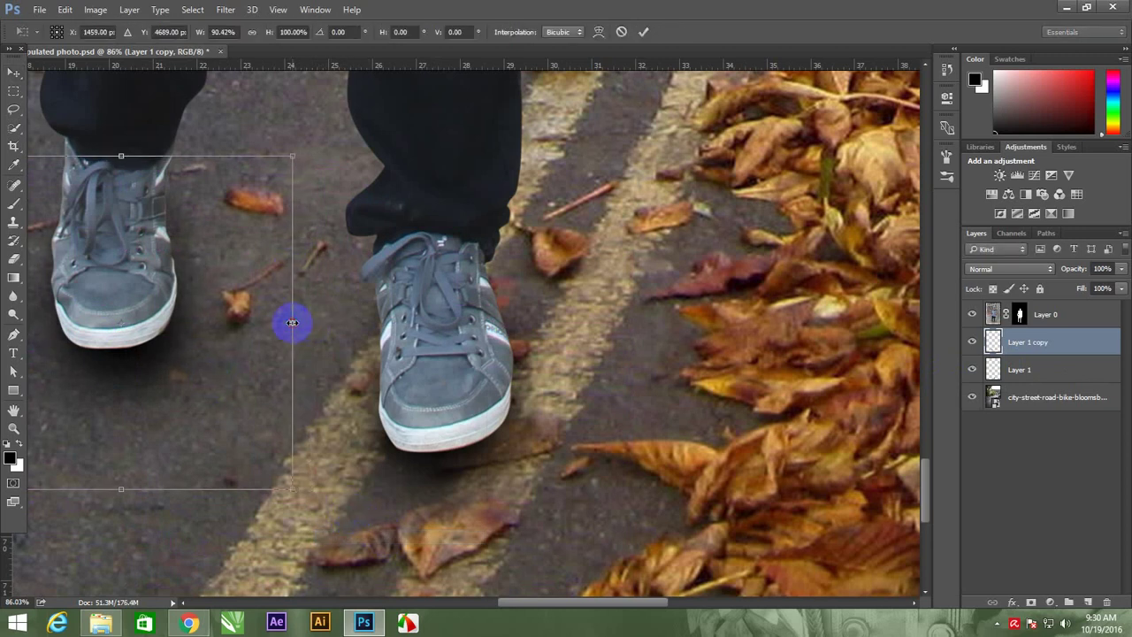
{"action": "key", "text": "Return"}
{"action": "left_click_drag", "start_coordinate": [144, 371], "coordinate": [131, 359]}
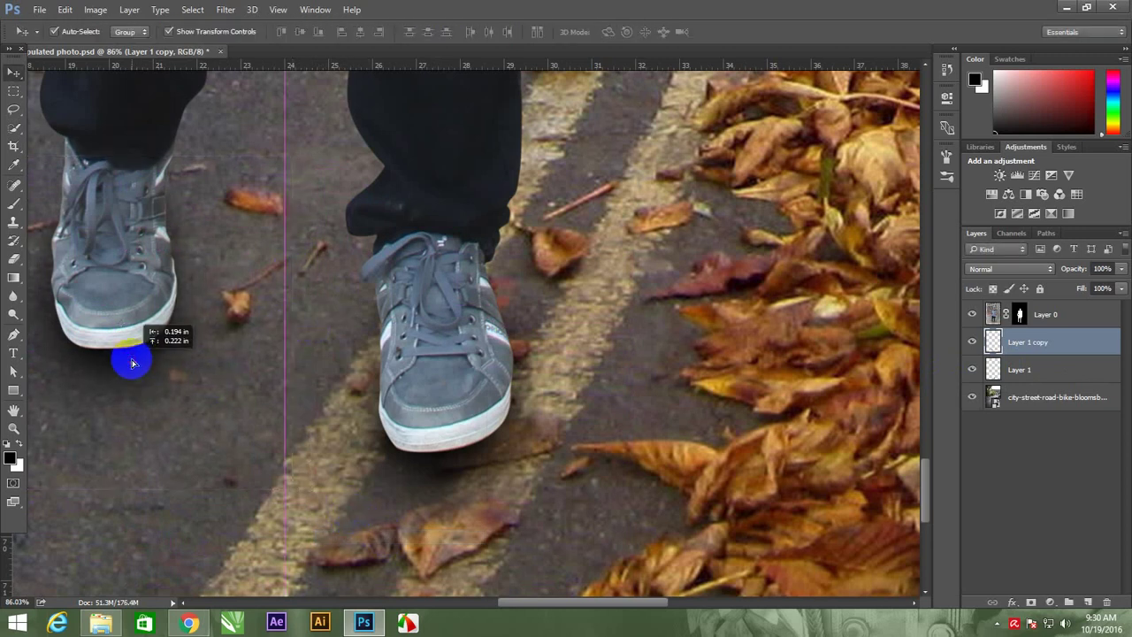
- Narrow the right shoe's shadow slightly
{"action": "key", "text": "z"}
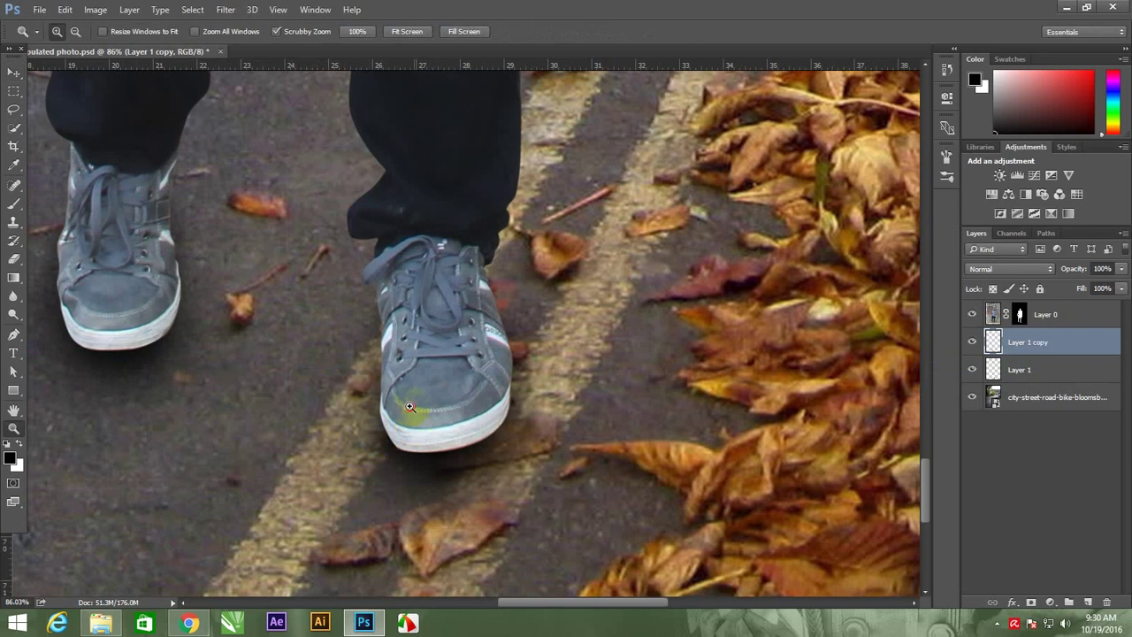
{"action": "left_click_drag", "start_coordinate": [409, 407], "coordinate": [351, 185]}
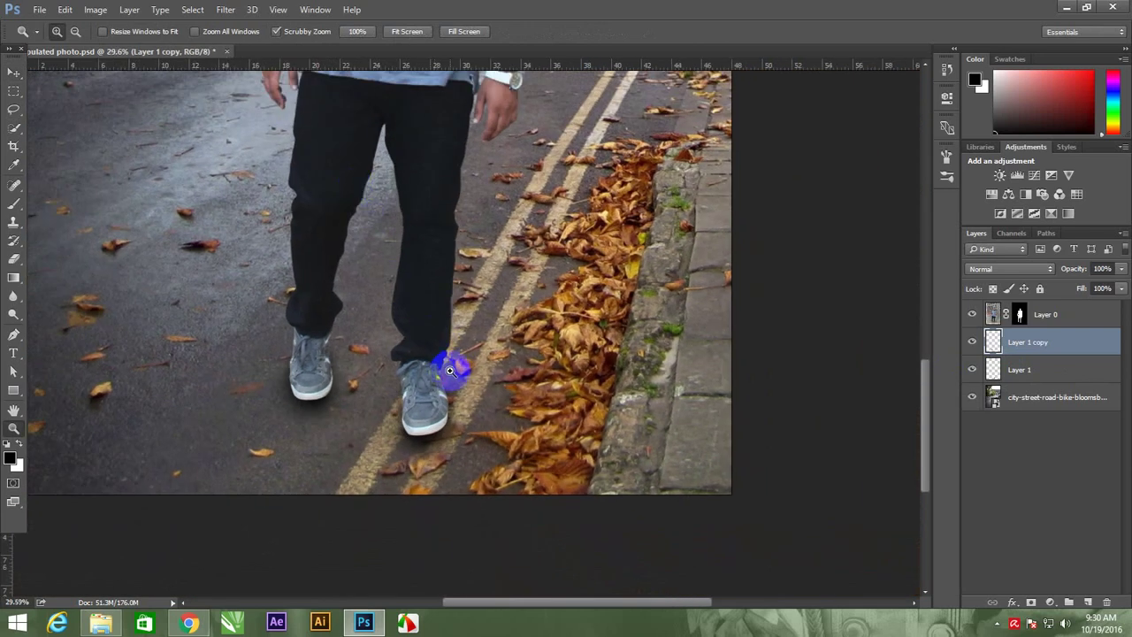
{"action": "key", "text": "v"}
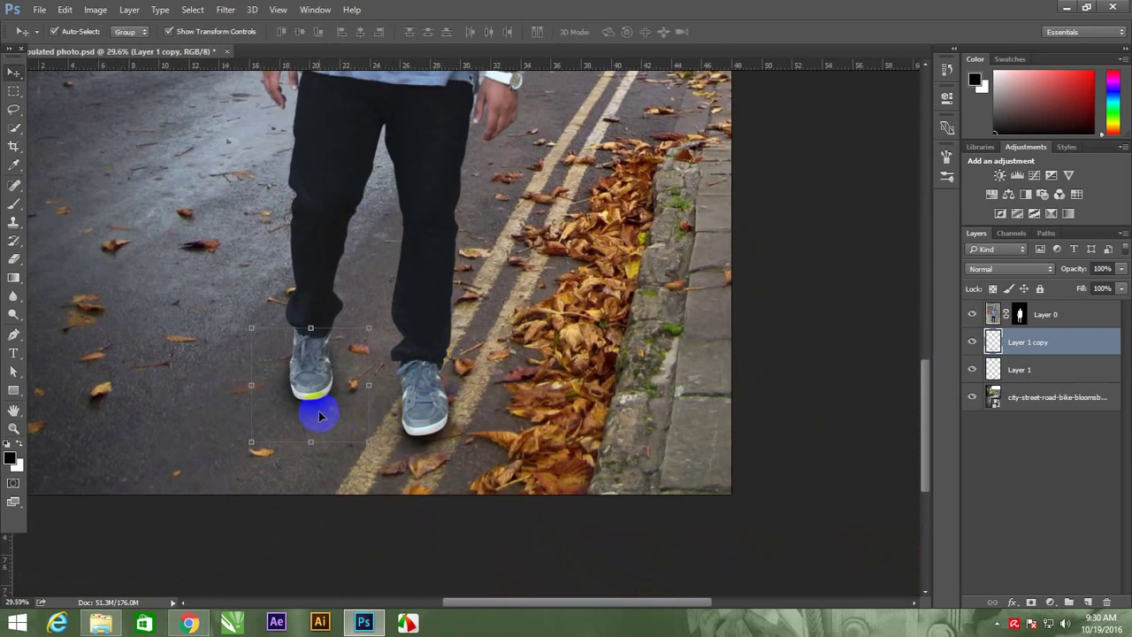
{"action": "left_click", "coordinate": [422, 451]}
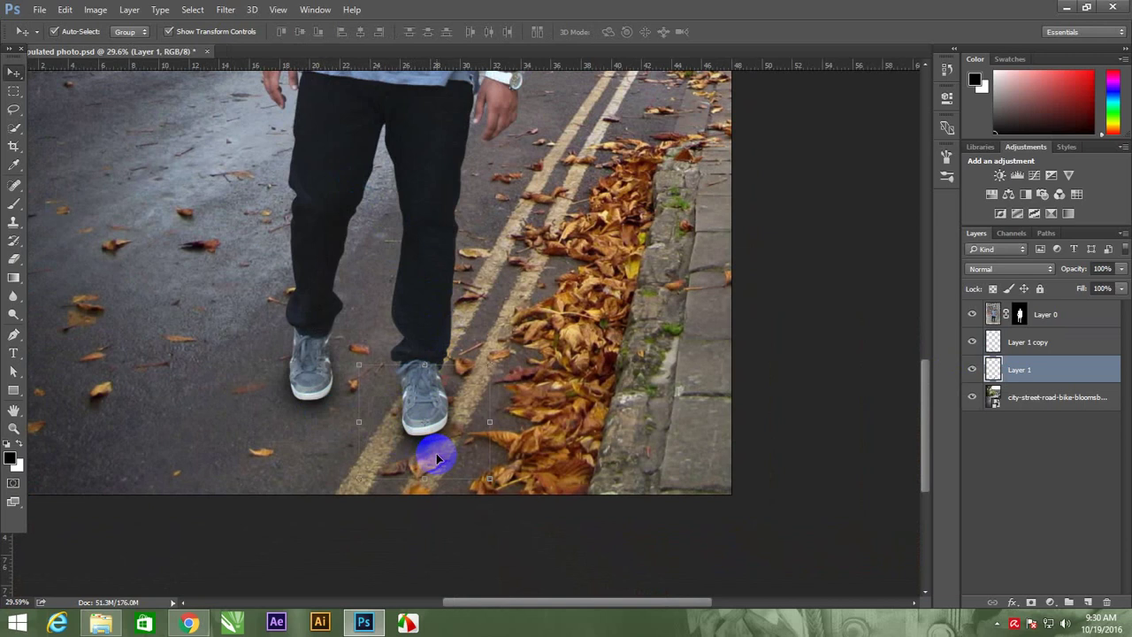
{"action": "left_click_drag", "start_coordinate": [490, 420], "coordinate": [484, 417]}
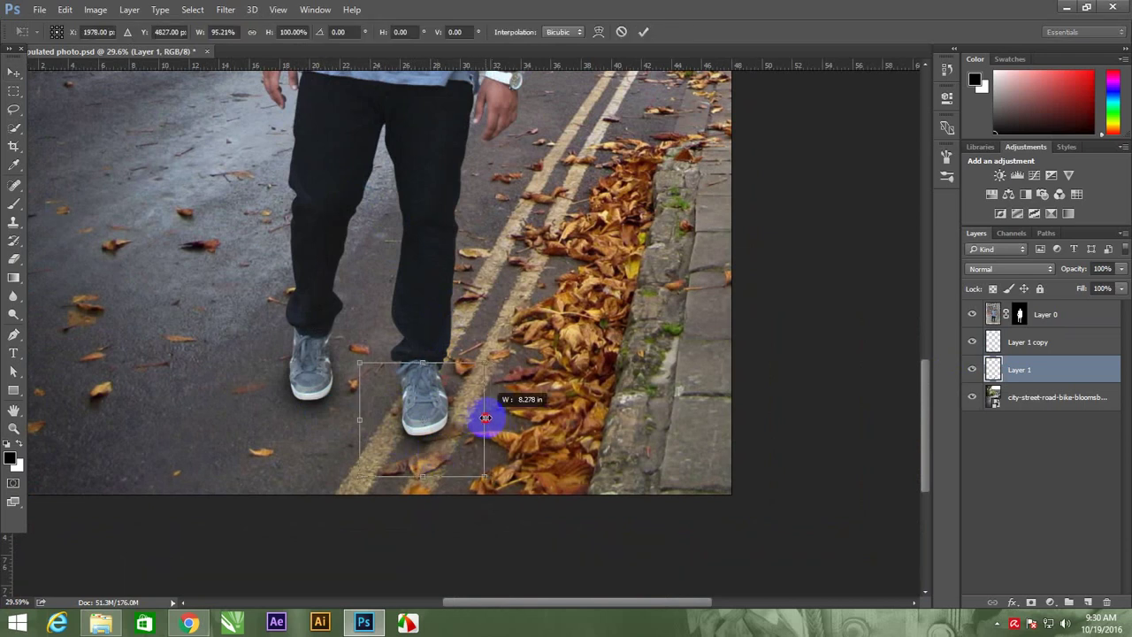
{"action": "key", "text": "Return"}
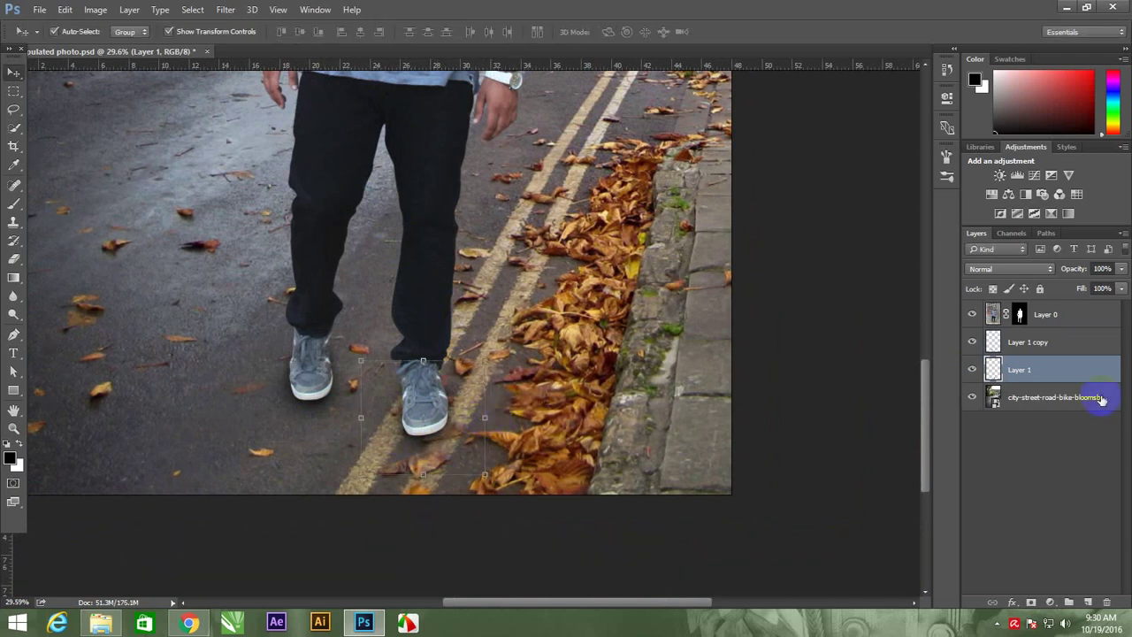
- Group Layer 1 copy and Layer 1 into Group 1
{"action": "left_click", "coordinate": [1048, 344]}
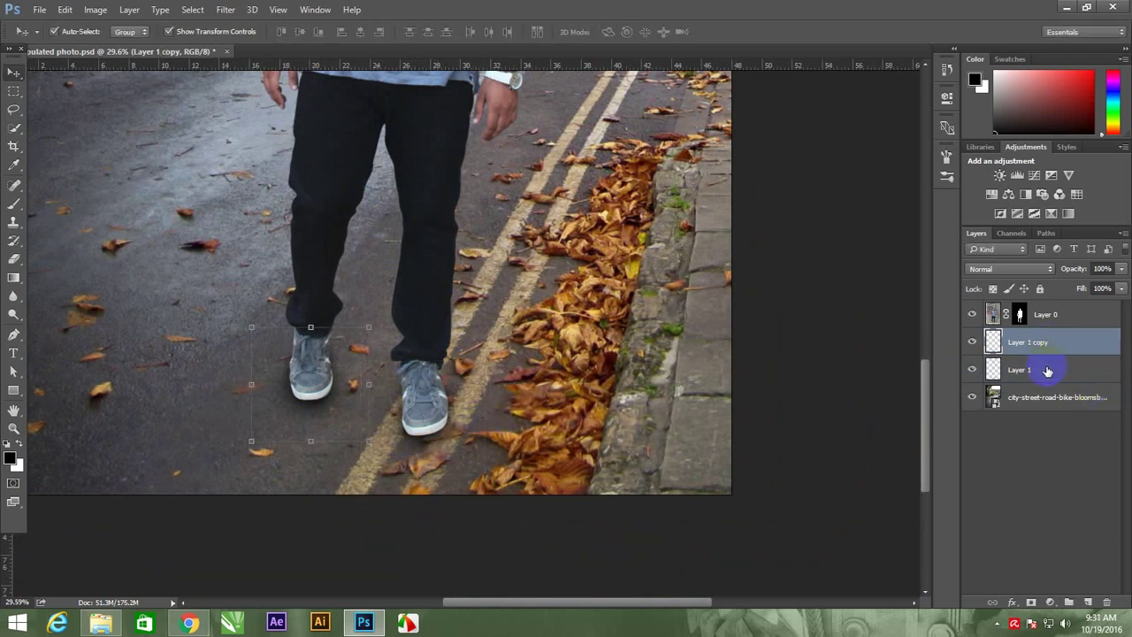
{"action": "left_click", "coordinate": [1043, 372], "text": "shift"}
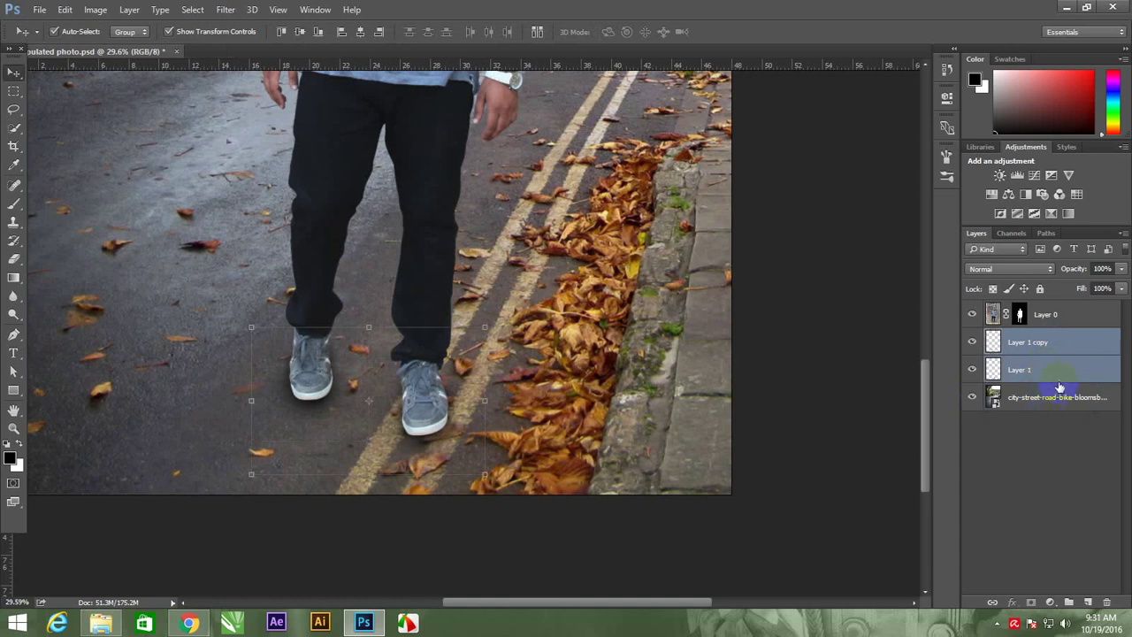
{"action": "key", "text": "ctrl+g"}
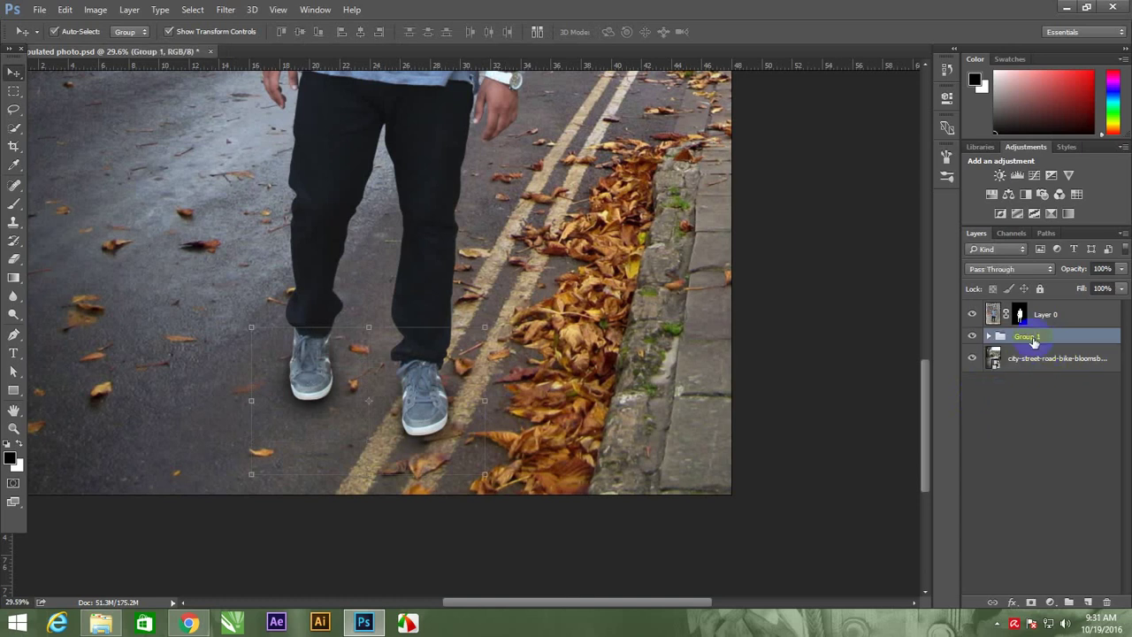
- Select Layer 0 and reposition the cut-out man on the street
{"action": "left_click", "coordinate": [1054, 318]}
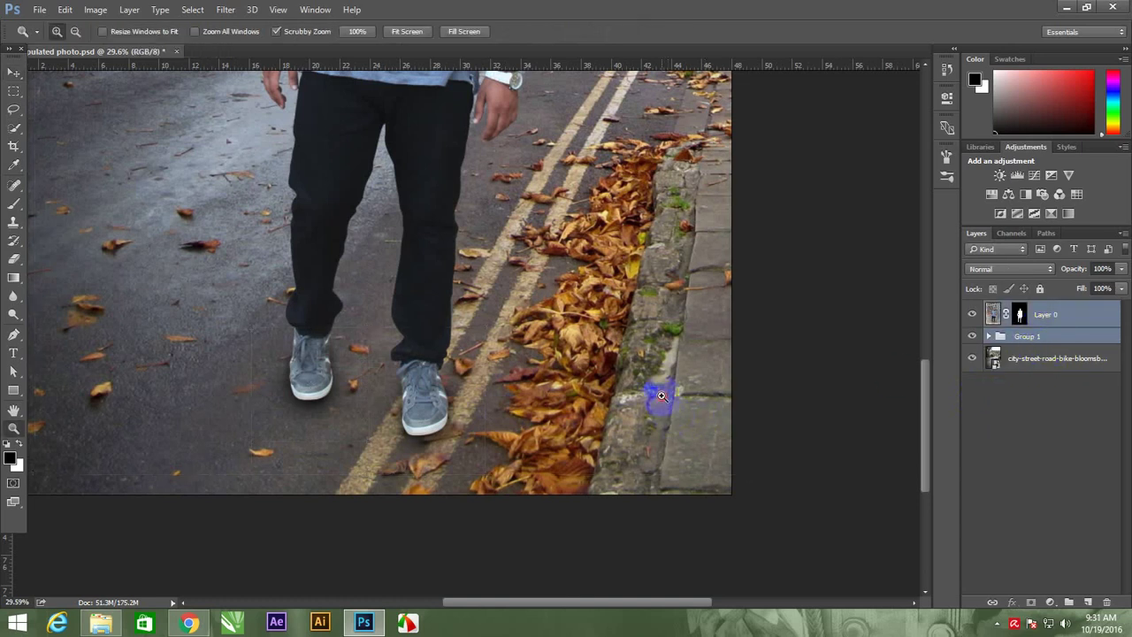
{"action": "scroll", "coordinate": [657, 398], "scroll_direction": "down", "scroll_amount": 1}
{"action": "left_click_drag", "start_coordinate": [472, 345], "coordinate": [447, 491]}
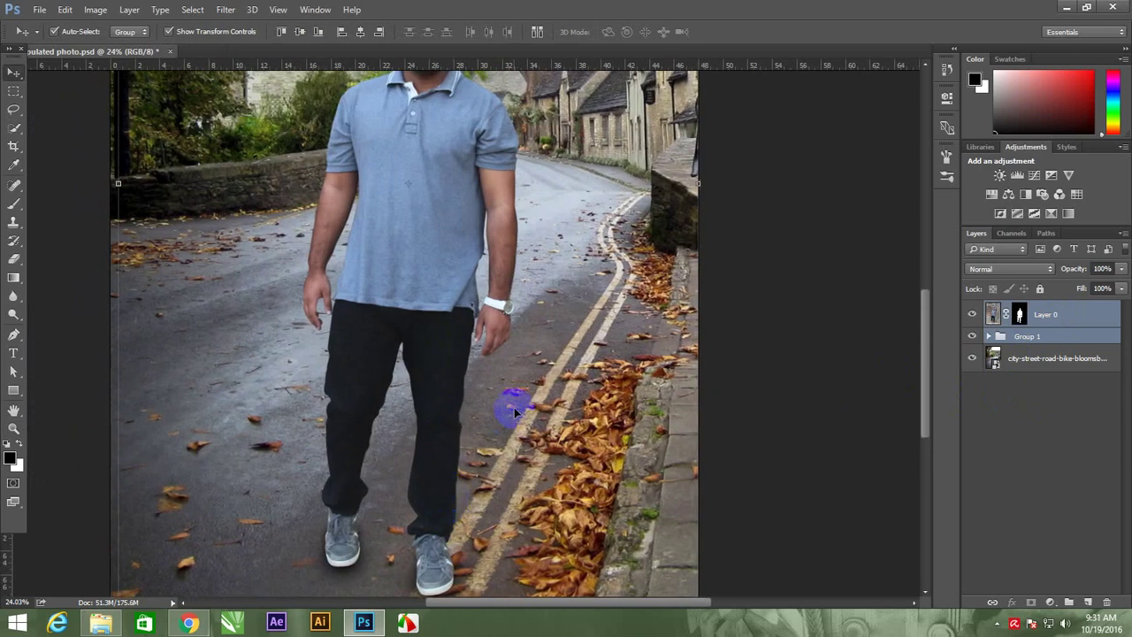
{"action": "scroll", "coordinate": [515, 412], "scroll_direction": "down", "scroll_amount": 1}
{"action": "scroll", "coordinate": [504, 346], "scroll_direction": "down", "scroll_amount": 1}
{"action": "left_click", "coordinate": [758, 362]}
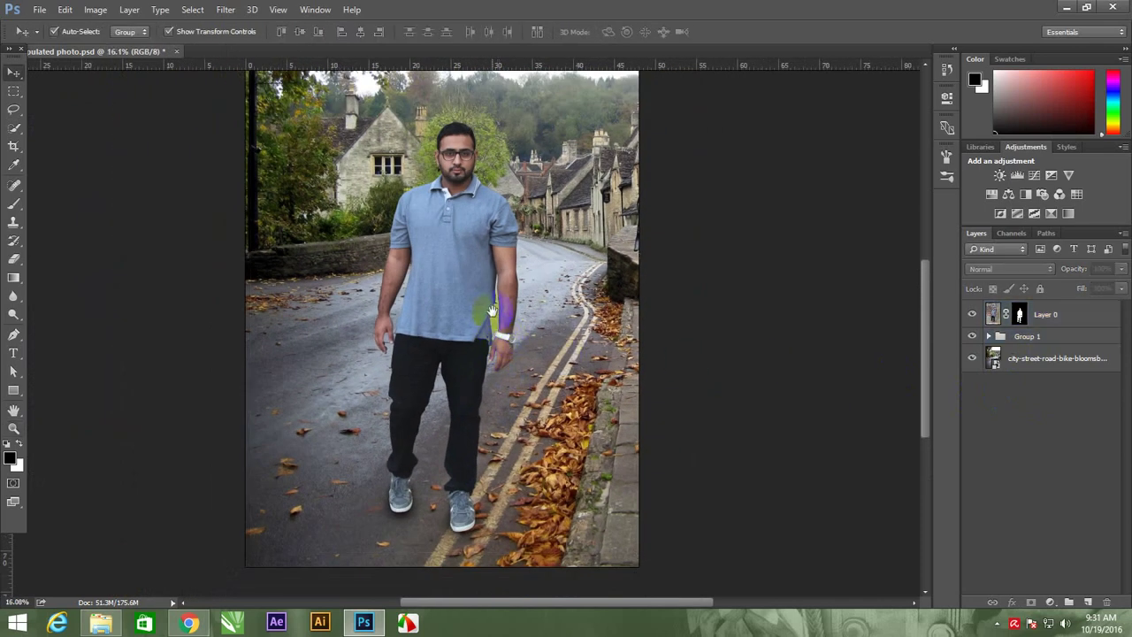
{"action": "scroll", "coordinate": [517, 320], "scroll_direction": "down", "scroll_amount": 1}
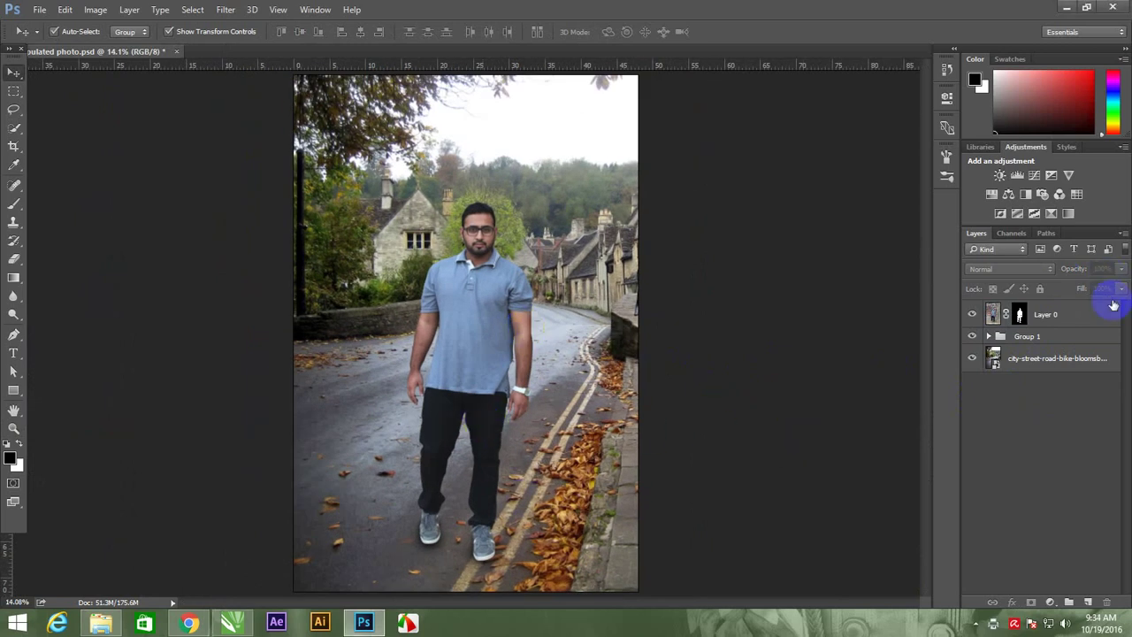
- Add a drop shadow to Layer 0 and convert it into its own 'Layer 0's Drop Shadow' layer
{"action": "left_click", "coordinate": [1102, 317]}
{"action": "double_click", "coordinate": [1102, 317]}
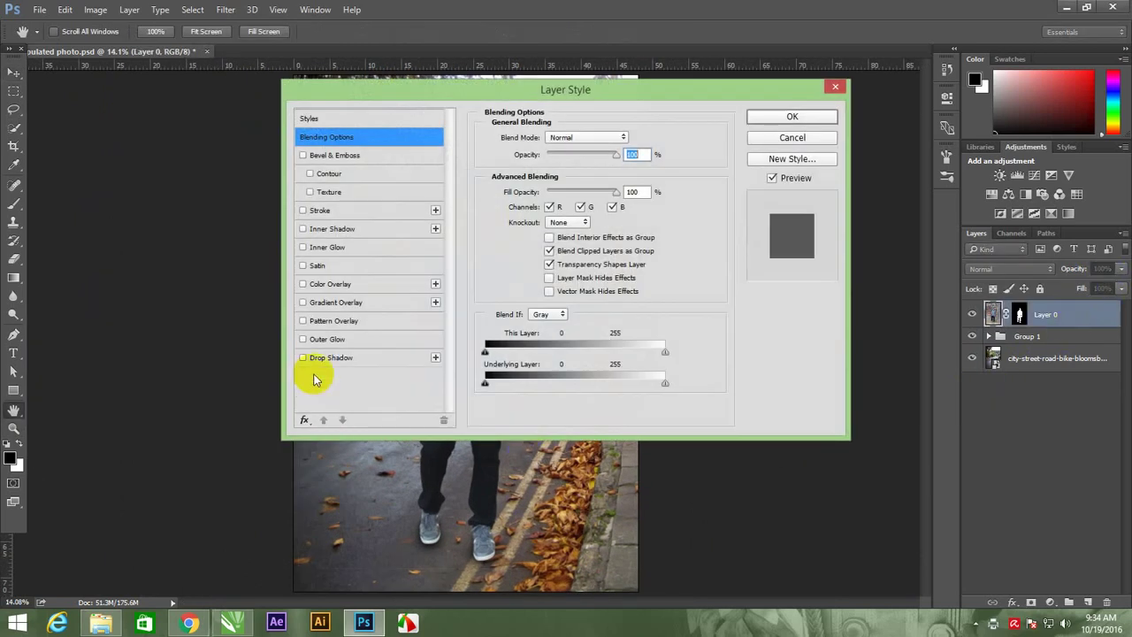
{"action": "left_click", "coordinate": [321, 363]}
{"action": "left_click", "coordinate": [800, 117]}
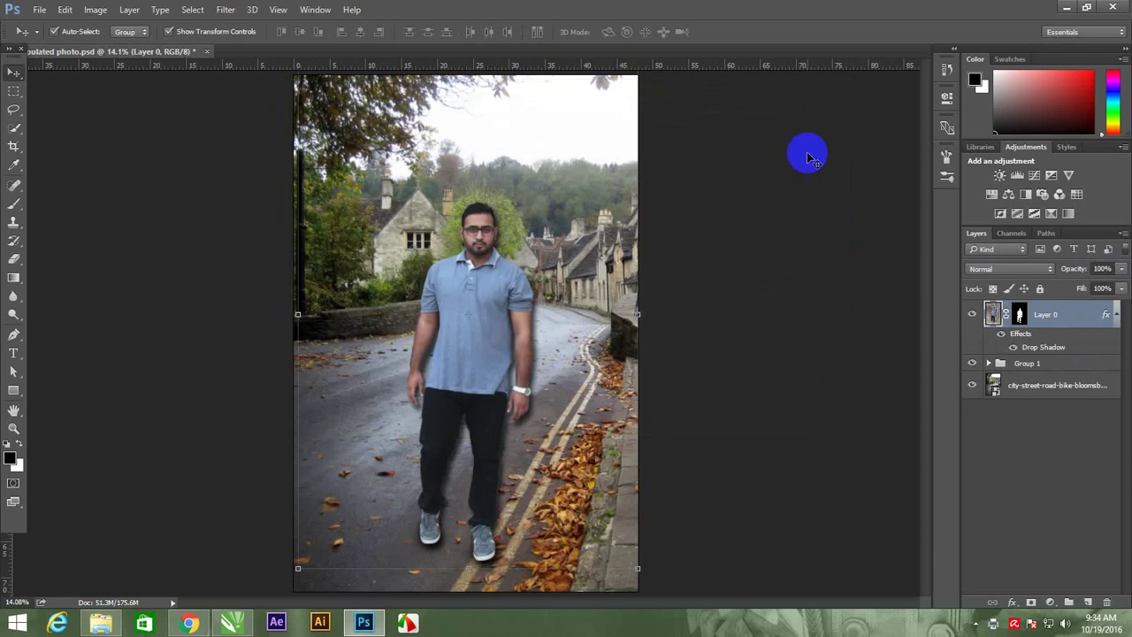
{"action": "right_click", "coordinate": [1066, 346]}
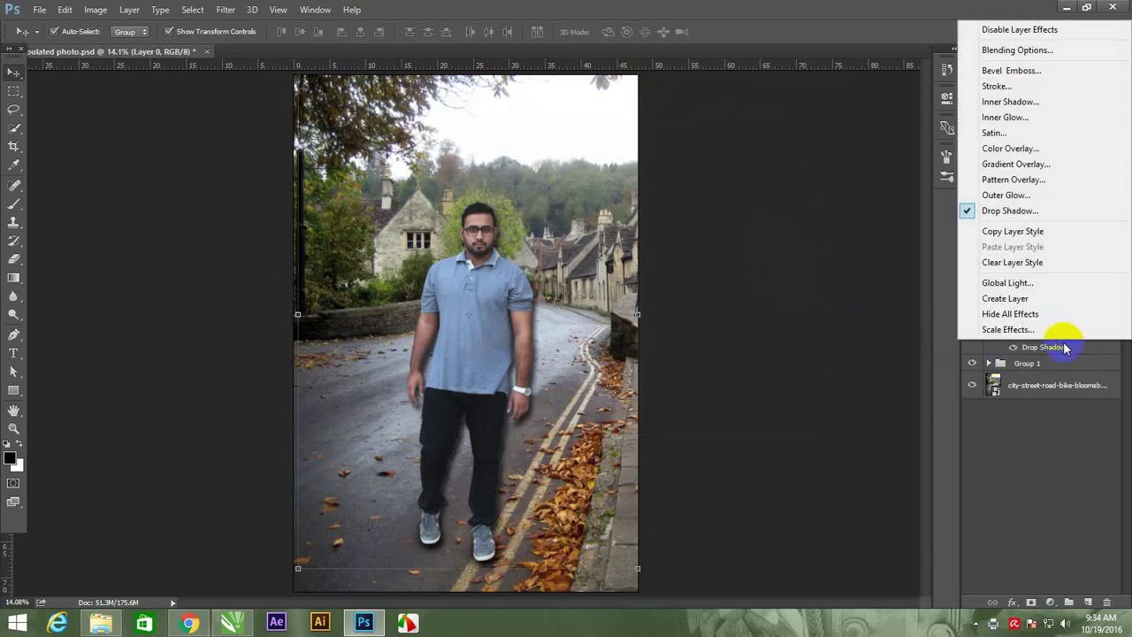
{"action": "left_click", "coordinate": [1009, 297]}
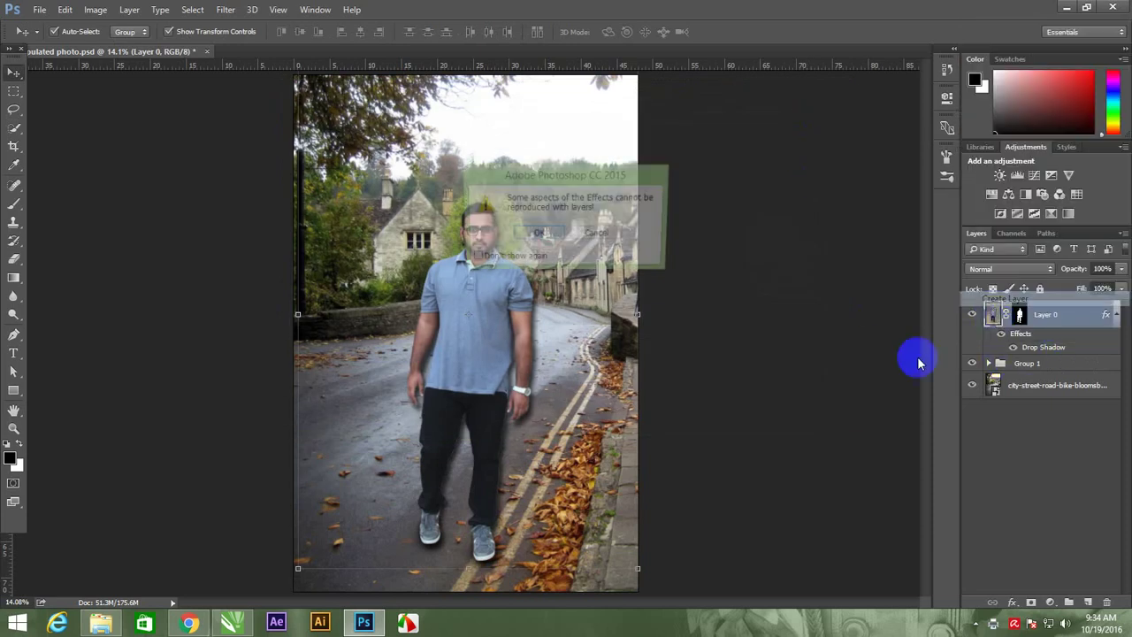
{"action": "left_click", "coordinate": [534, 234]}
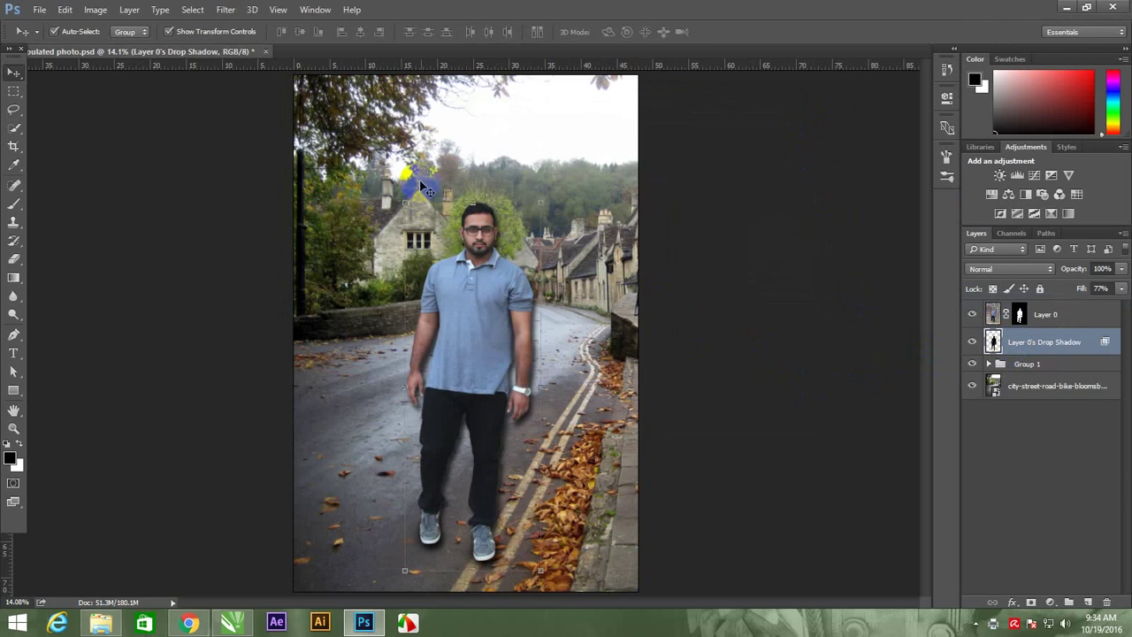
- Skew and distort the drop-shadow layer so it lies flat across the road to the man's left
{"action": "key", "text": "ctrl+t"}
{"action": "left_click_drag", "start_coordinate": [473, 208], "coordinate": [336, 399]}
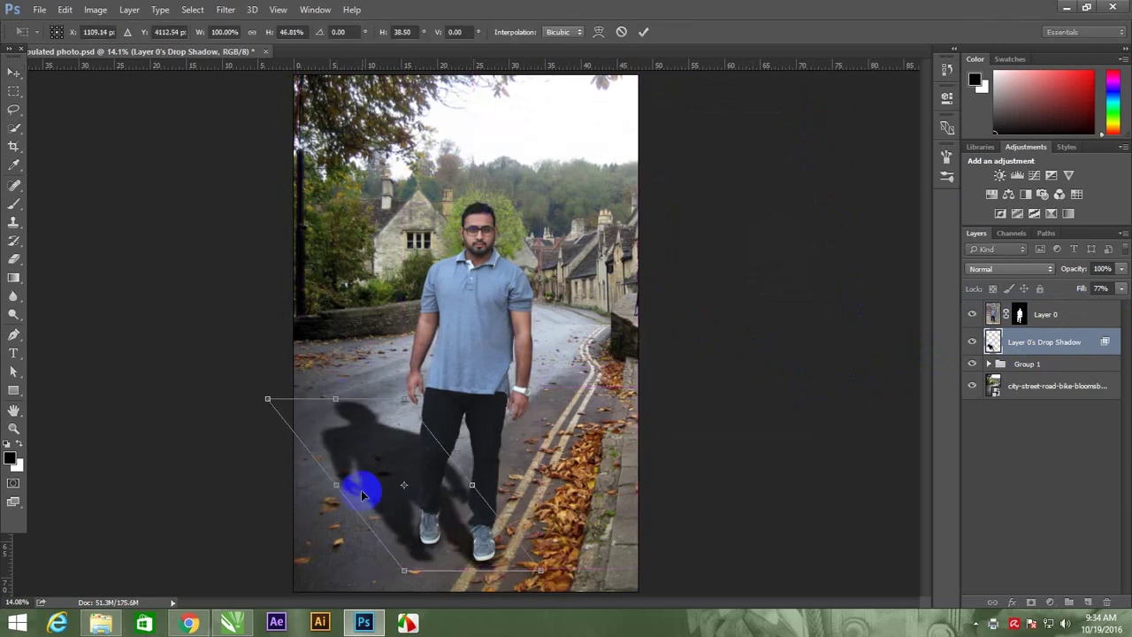
{"action": "left_click_drag", "start_coordinate": [405, 573], "coordinate": [409, 542]}
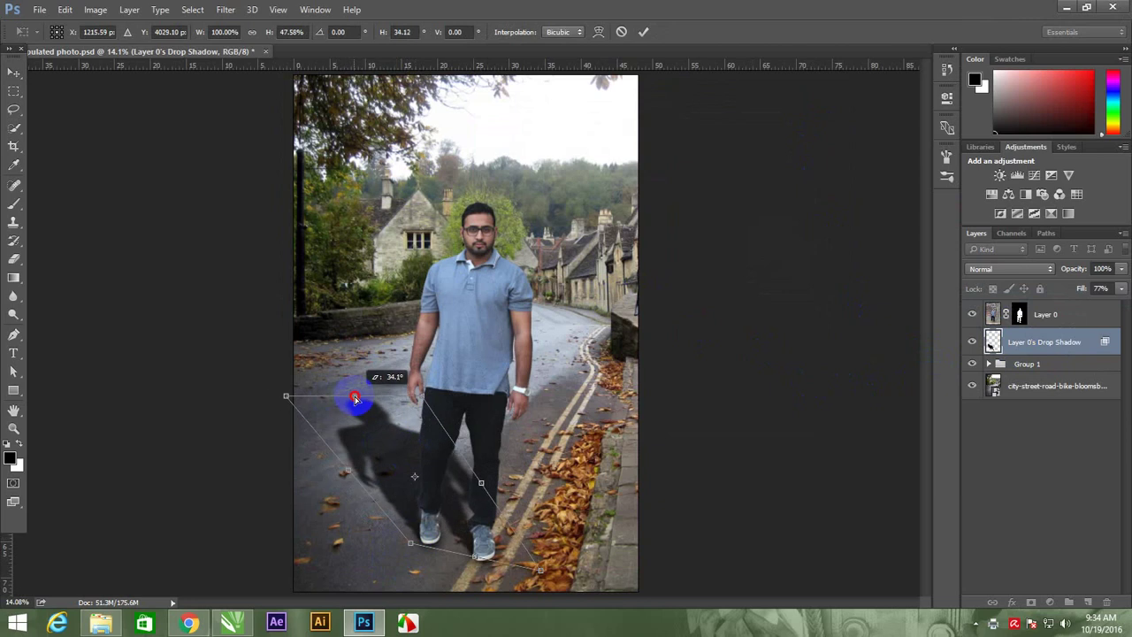
{"action": "mouse_move", "coordinate": [331, 403]}
{"action": "left_mouse_down"}
{"action": "mouse_move", "coordinate": [426, 413]}
{"action": "mouse_move", "coordinate": [443, 392]}
{"action": "mouse_move", "coordinate": [432, 403]}
{"action": "left_mouse_up"}
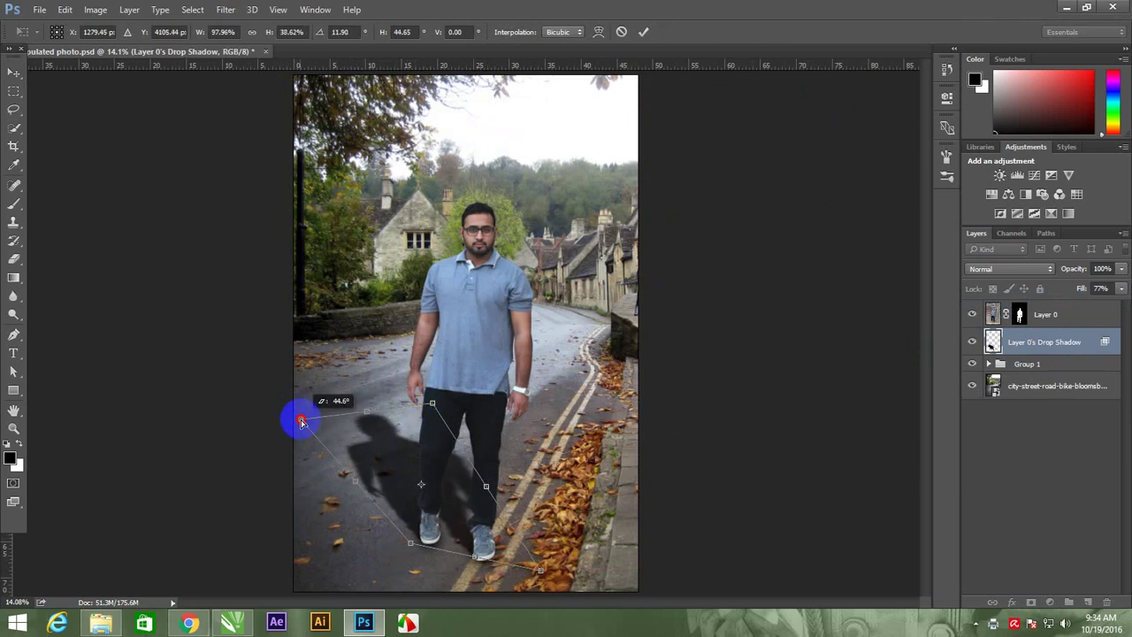
{"action": "left_click_drag", "start_coordinate": [290, 412], "coordinate": [301, 422]}
{"action": "left_click_drag", "start_coordinate": [542, 574], "coordinate": [536, 555]}
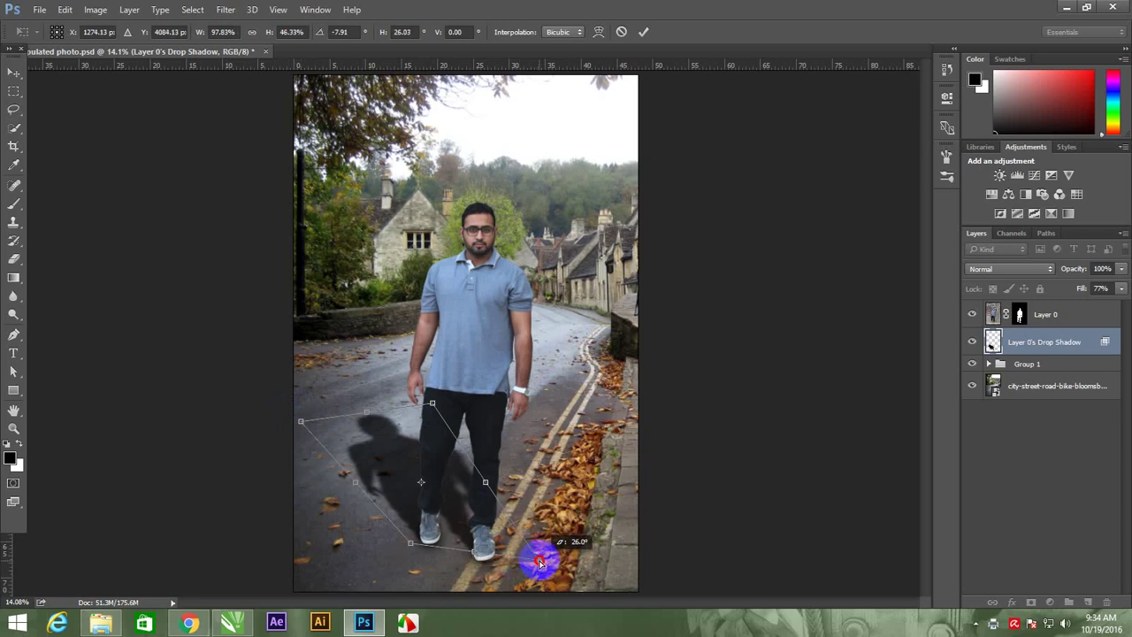
{"action": "mouse_move", "coordinate": [432, 406]}
{"action": "left_mouse_down"}
{"action": "mouse_move", "coordinate": [430, 391]}
{"action": "mouse_move", "coordinate": [347, 413]}
{"action": "left_mouse_up"}
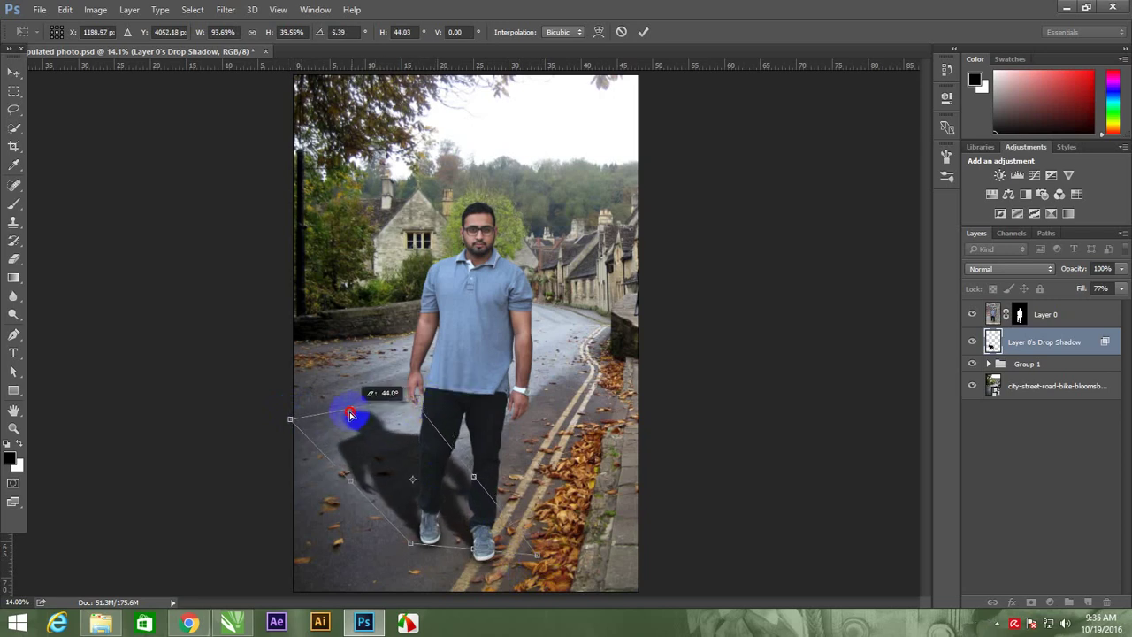
{"action": "key", "text": "Return"}
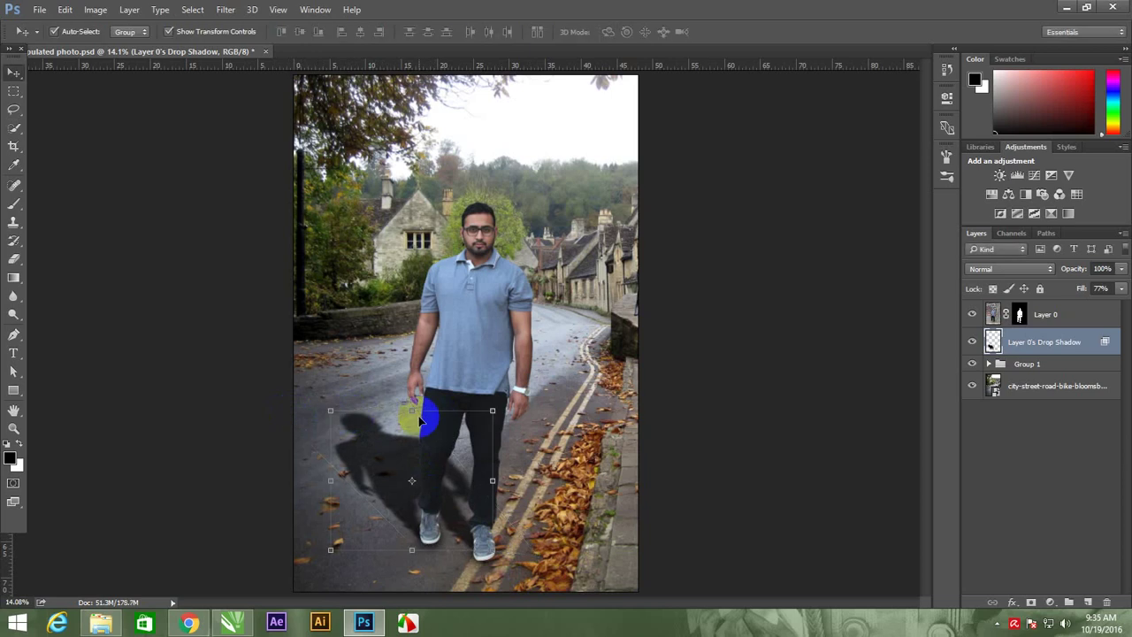
{"action": "right_click", "coordinate": [482, 380]}
{"action": "left_click", "coordinate": [504, 386]}
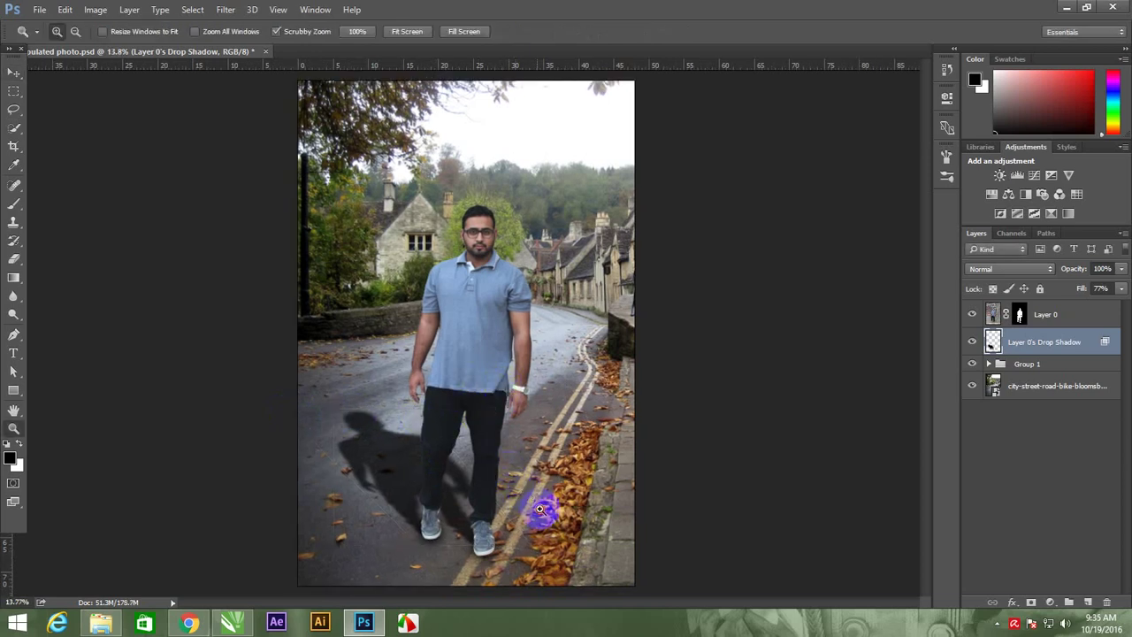
- Skew the road shadow slightly and lower the shadow layer's opacity to 54%
{"action": "scroll", "coordinate": [537, 513], "scroll_direction": "up", "scroll_amount": 3}
{"action": "left_click", "coordinate": [243, 428]}
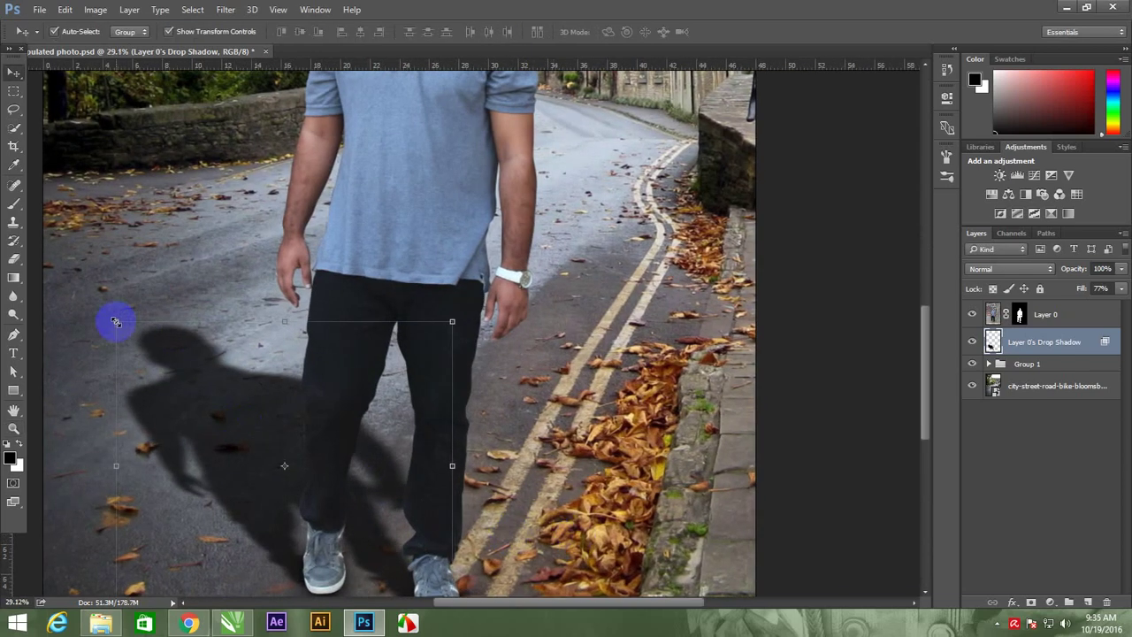
{"action": "left_click_drag", "start_coordinate": [116, 322], "coordinate": [85, 305]}
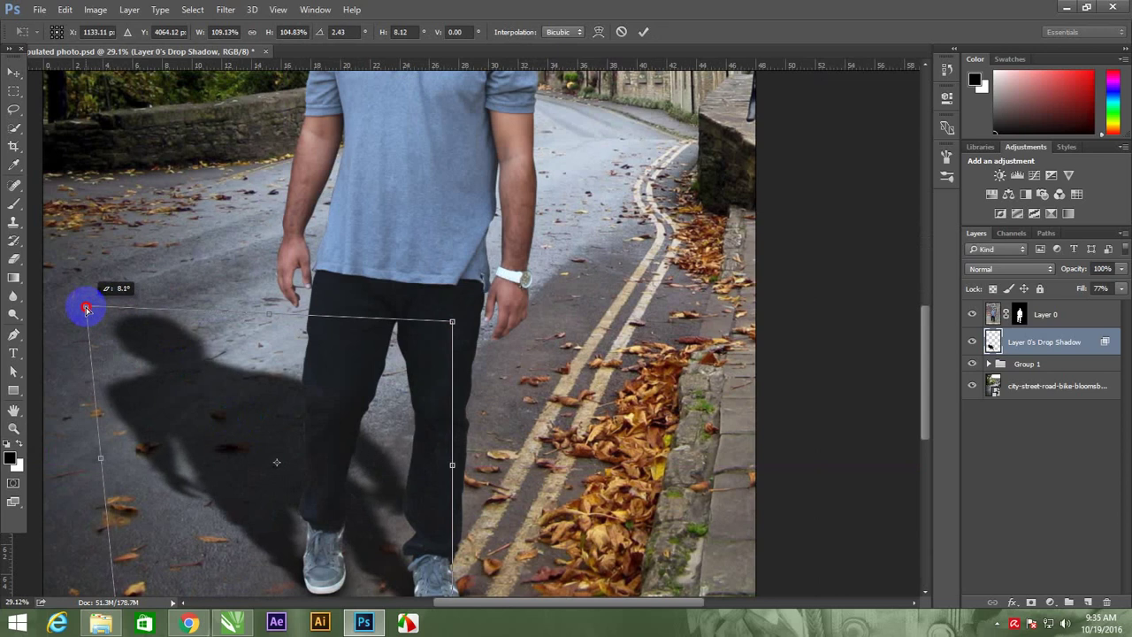
{"action": "key", "text": "ctrl+z"}
{"action": "left_click_drag", "start_coordinate": [269, 313], "coordinate": [265, 295]}
{"action": "key", "text": "Return"}
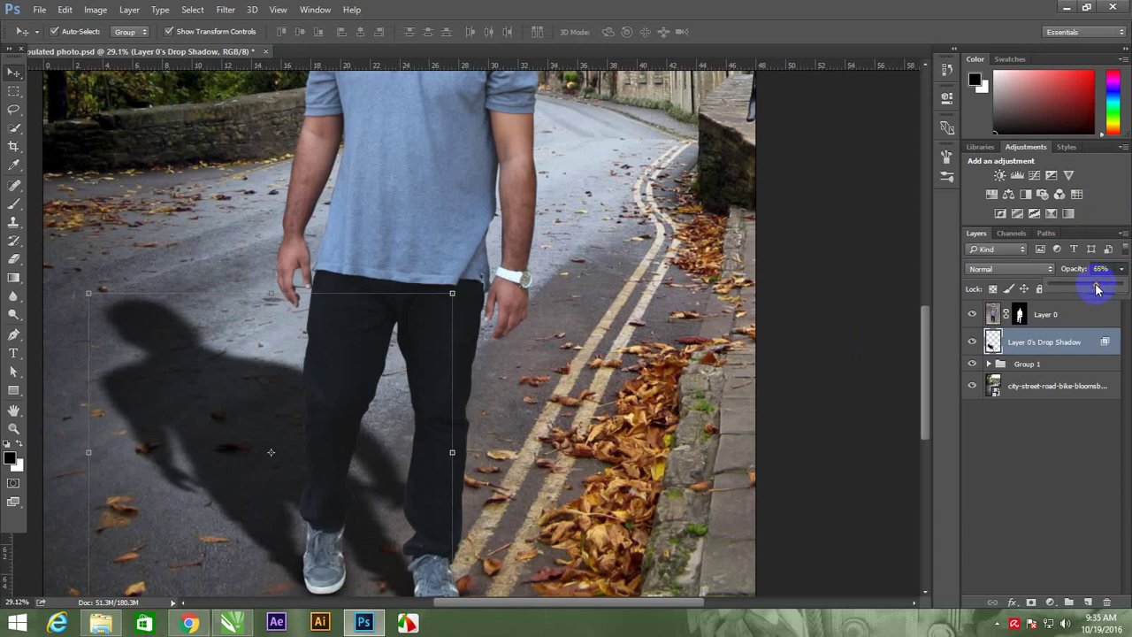
{"action": "left_click_drag", "start_coordinate": [1097, 289], "coordinate": [1087, 288]}
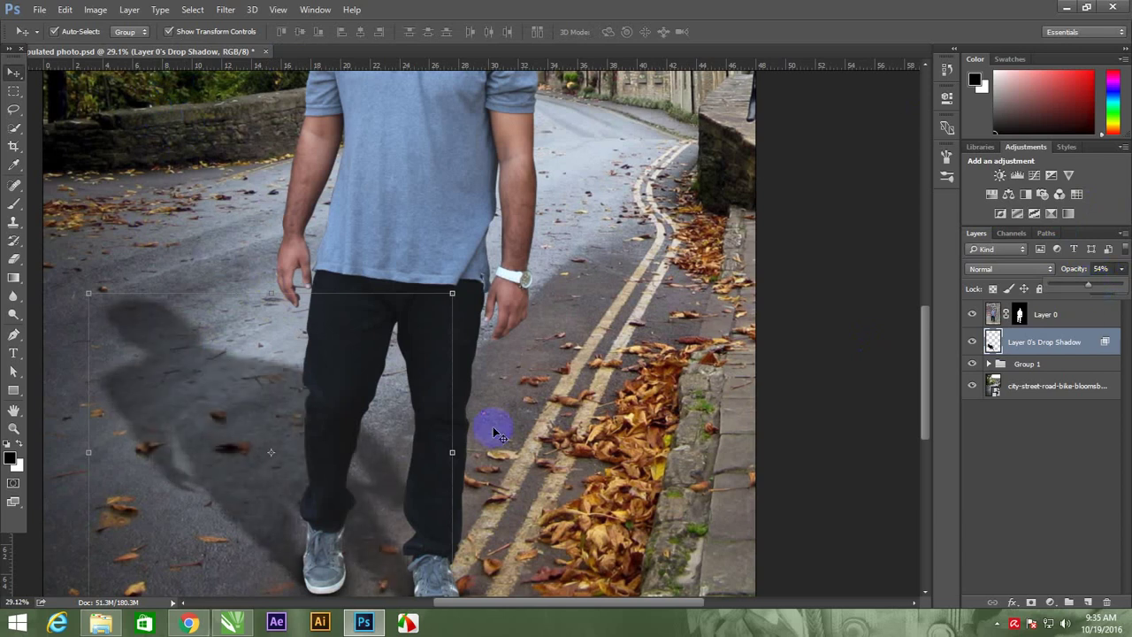
{"action": "left_click_drag", "start_coordinate": [402, 373], "coordinate": [467, 265]}
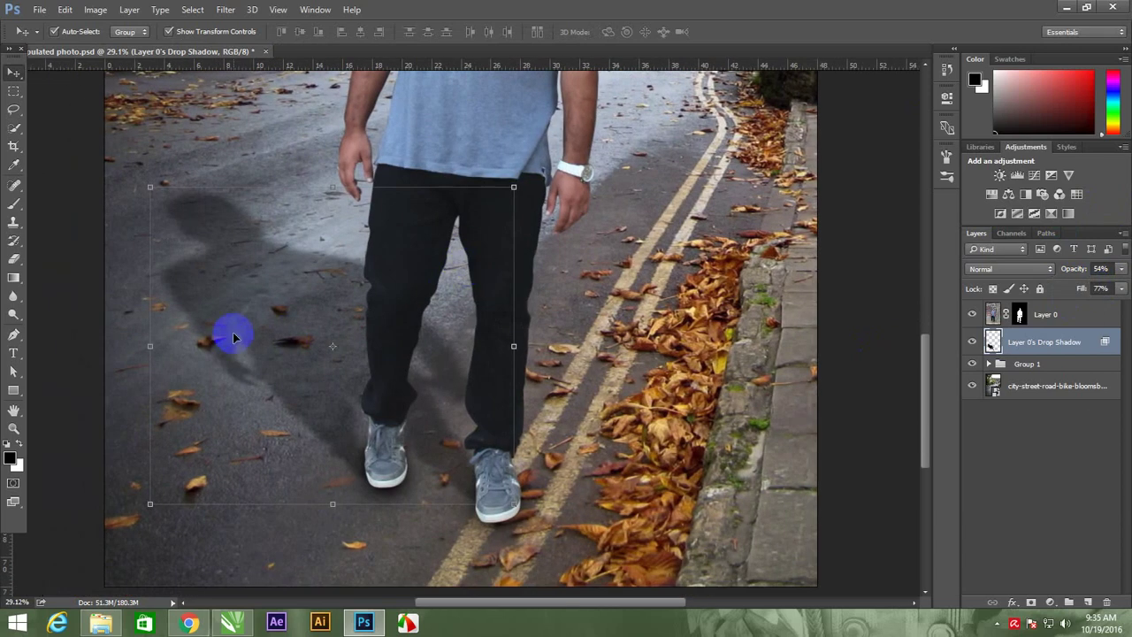
- Add a layer mask to the shadow layer and brush black over the shadow's far end
{"action": "left_click", "coordinate": [1032, 603]}
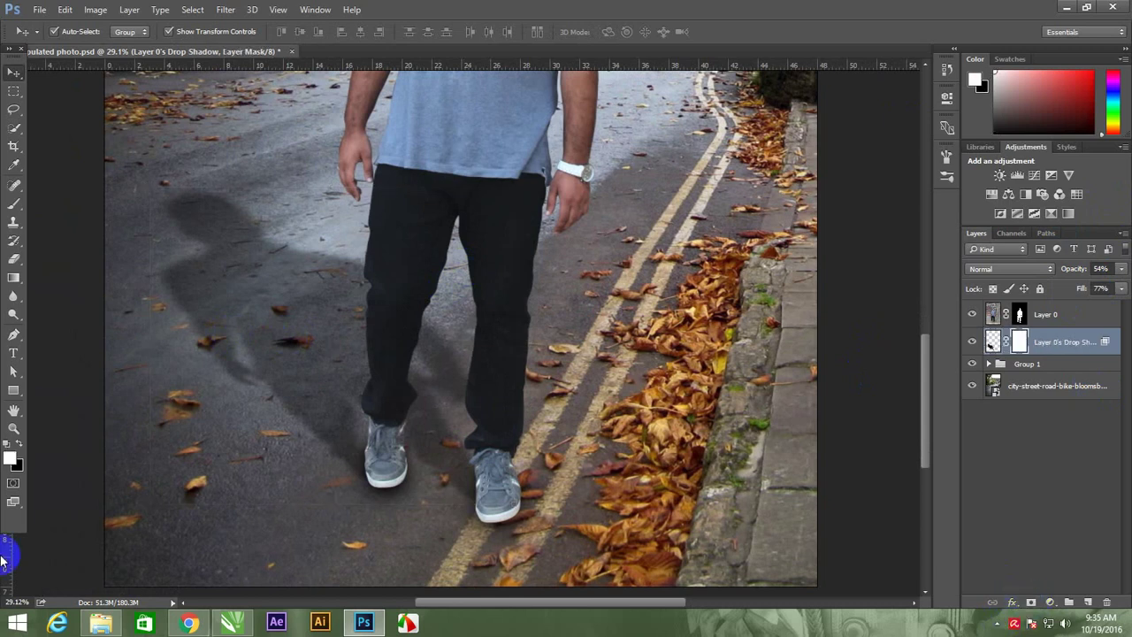
{"action": "left_click", "coordinate": [14, 203]}
{"action": "left_click_drag", "start_coordinate": [382, 261], "coordinate": [271, 289]}
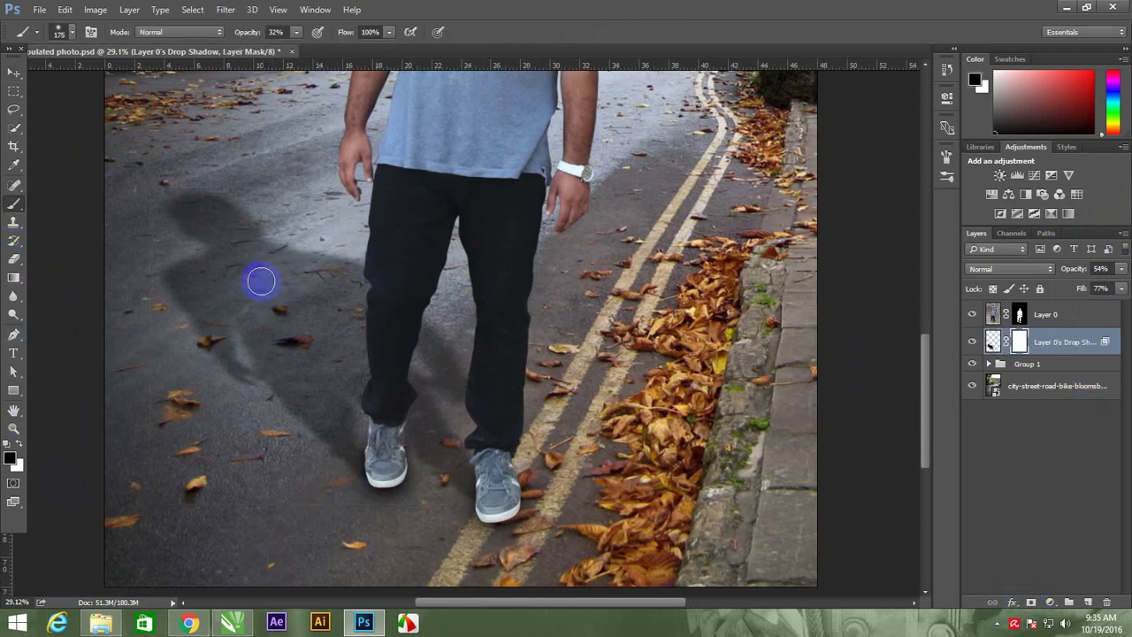
{"action": "key", "text": "bracketright"}
{"action": "key", "text": "bracketright"}
{"action": "left_click", "coordinate": [225, 251]}
{"action": "mouse_move", "coordinate": [219, 241]}
{"action": "left_mouse_down"}
{"action": "mouse_move", "coordinate": [216, 205]}
{"action": "mouse_move", "coordinate": [292, 285]}
{"action": "mouse_move", "coordinate": [161, 347]}
{"action": "mouse_move", "coordinate": [169, 426]}
{"action": "mouse_move", "coordinate": [184, 430]}
{"action": "mouse_move", "coordinate": [235, 330]}
{"action": "mouse_move", "coordinate": [215, 220]}
{"action": "mouse_move", "coordinate": [266, 156]}
{"action": "mouse_move", "coordinate": [316, 291]}
{"action": "mouse_move", "coordinate": [316, 266]}
{"action": "left_mouse_up"}
- Refine the mask, restoring parts with white and fading the shadow near the left leg
{"action": "key", "text": "x"}
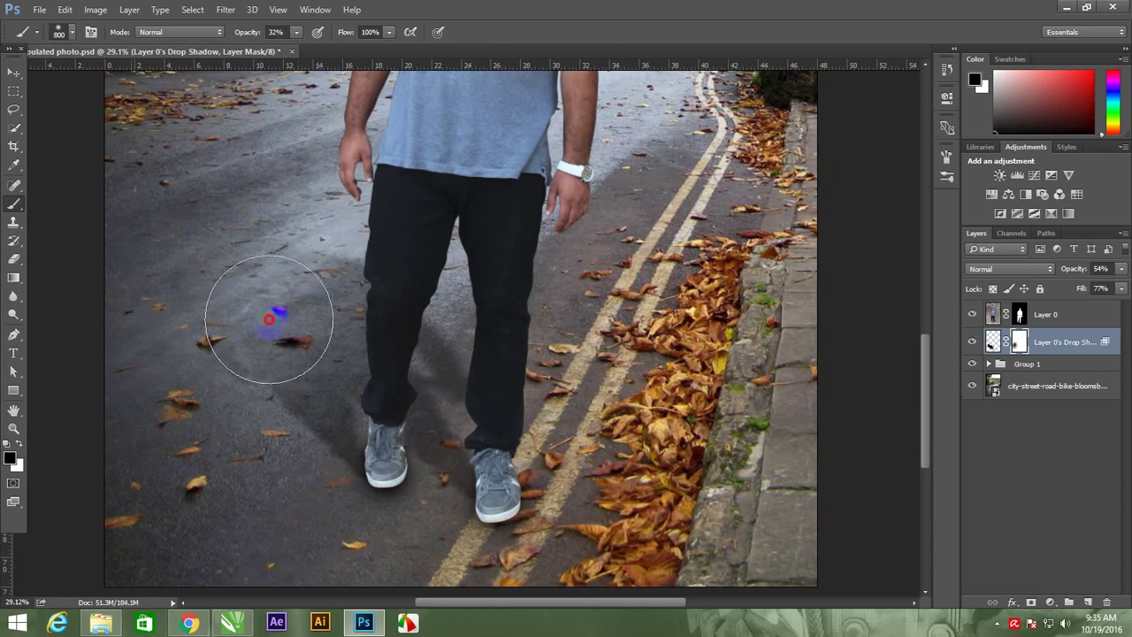
{"action": "mouse_move", "coordinate": [265, 316]}
{"action": "left_mouse_down"}
{"action": "mouse_move", "coordinate": [80, 232]}
{"action": "mouse_move", "coordinate": [164, 341]}
{"action": "mouse_move", "coordinate": [258, 358]}
{"action": "left_mouse_up"}
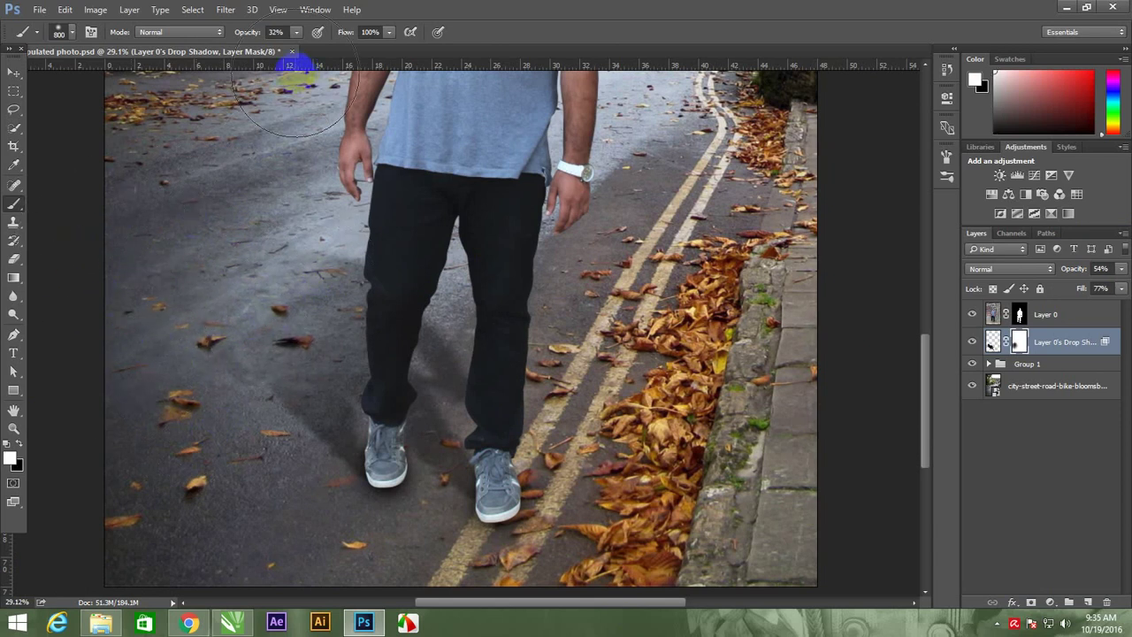
{"action": "mouse_move", "coordinate": [278, 305]}
{"action": "left_mouse_down"}
{"action": "mouse_move", "coordinate": [285, 323]}
{"action": "mouse_move", "coordinate": [80, 501]}
{"action": "mouse_move", "coordinate": [243, 473]}
{"action": "mouse_move", "coordinate": [286, 308]}
{"action": "left_mouse_up"}
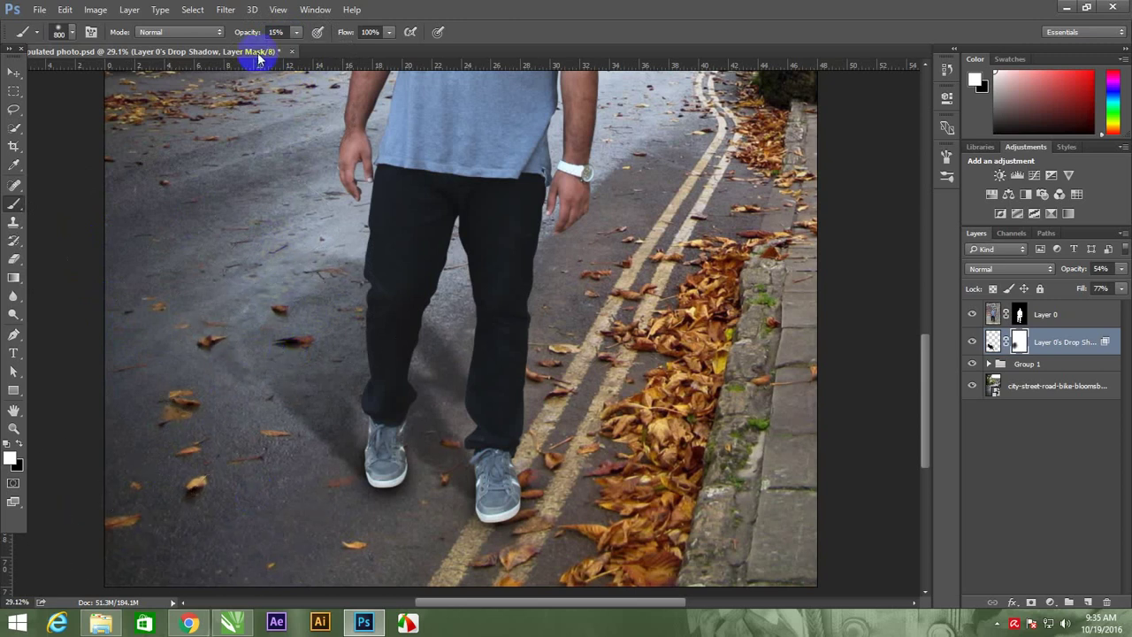
{"action": "key", "text": "x"}
{"action": "mouse_move", "coordinate": [298, 227]}
{"action": "left_mouse_down"}
{"action": "mouse_move", "coordinate": [360, 355]}
{"action": "mouse_move", "coordinate": [316, 233]}
{"action": "mouse_move", "coordinate": [472, 348]}
{"action": "mouse_move", "coordinate": [404, 250]}
{"action": "mouse_move", "coordinate": [371, 240]}
{"action": "left_mouse_up"}
{"action": "right_click", "coordinate": [372, 240]}
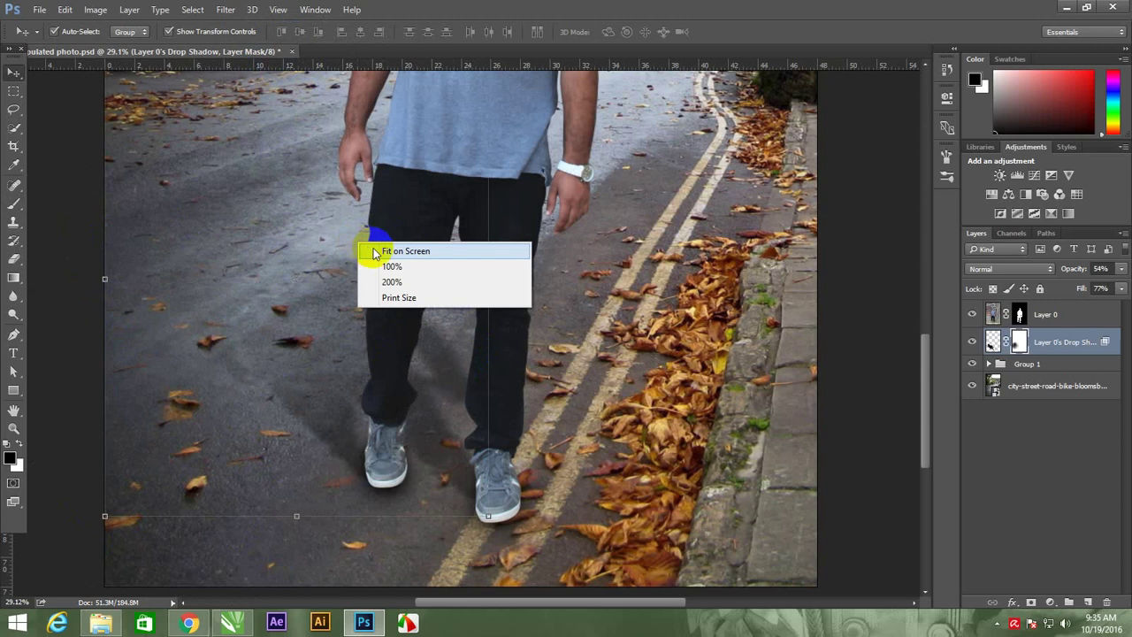
{"action": "left_click", "coordinate": [393, 250]}
- Stretch Layer 0's road shadow further left to about 107% with a slight skew, then fit the image on screen
{"action": "key", "text": "v"}
{"action": "left_click", "coordinate": [756, 370]}
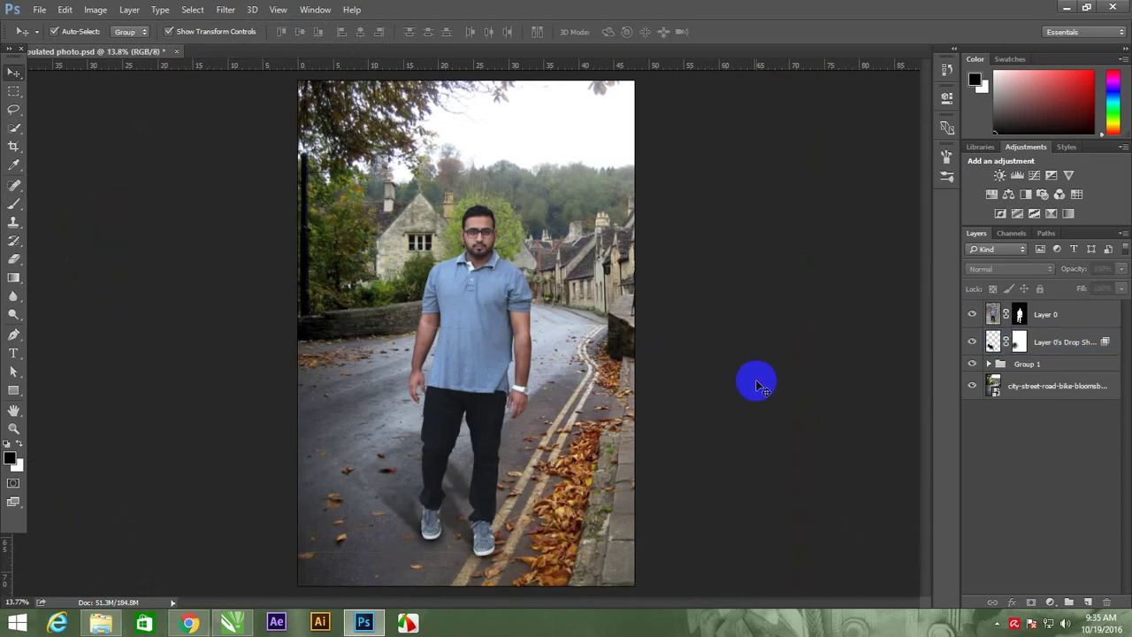
{"action": "left_click", "coordinate": [371, 451]}
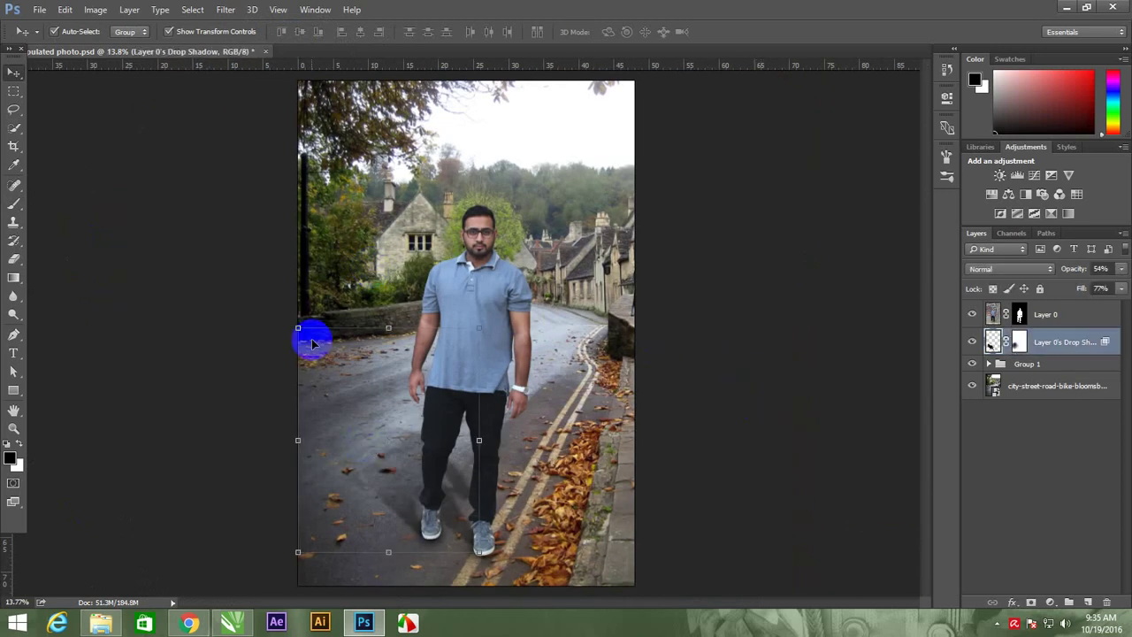
{"action": "left_click_drag", "start_coordinate": [298, 328], "coordinate": [284, 335]}
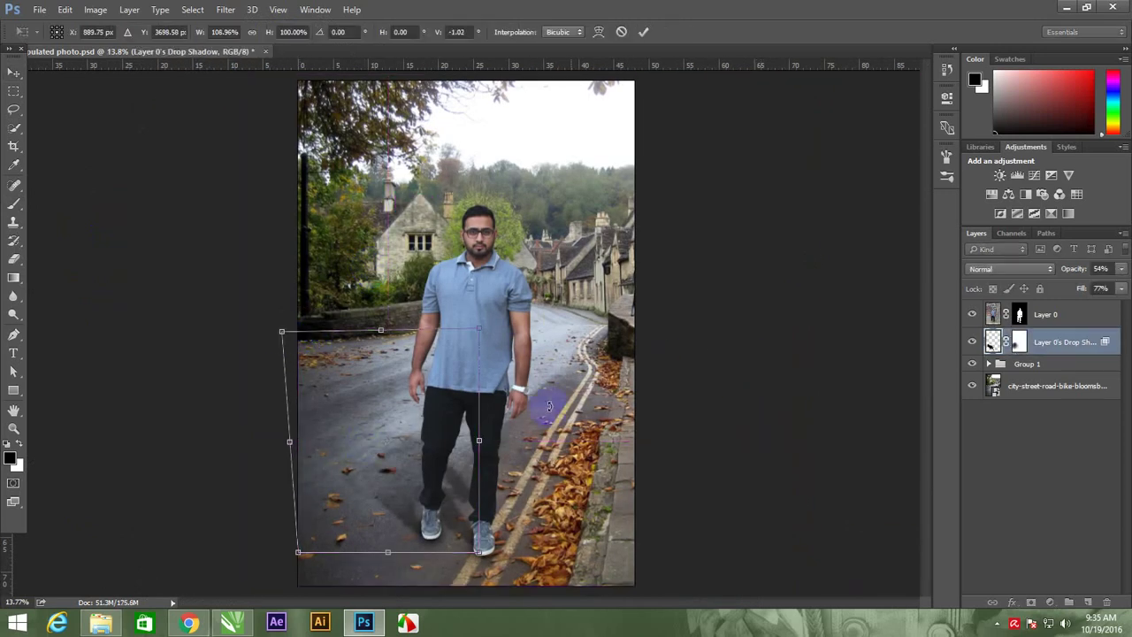
{"action": "left_click", "coordinate": [766, 399]}
{"action": "right_click", "coordinate": [382, 344]}
{"action": "left_click", "coordinate": [412, 342]}
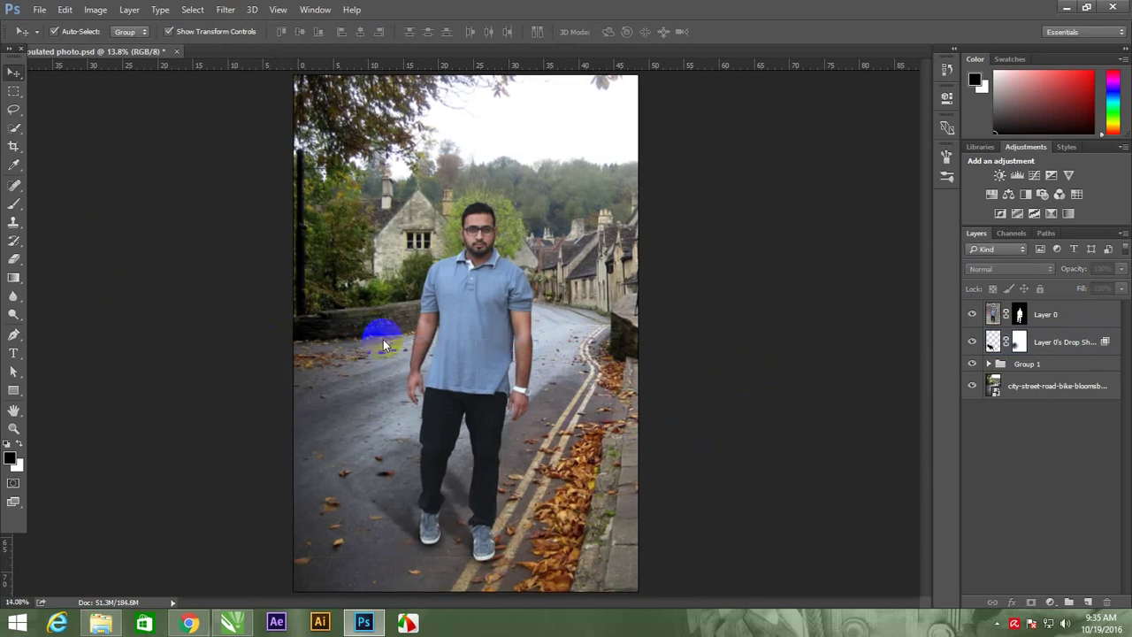
{"action": "left_click", "coordinate": [1080, 390]}
- Rasterize the street background layer and duplicate it, selecting the upper copy
{"action": "right_click", "coordinate": [1080, 390]}
{"action": "left_click", "coordinate": [830, 321]}
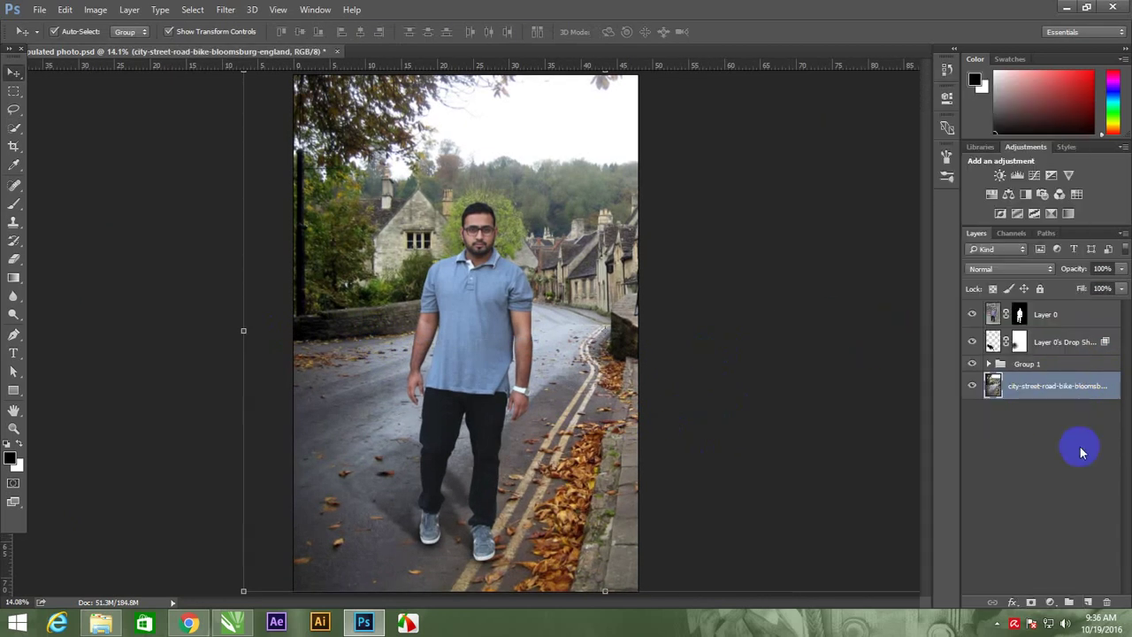
{"action": "key", "text": "ctrl+j"}
{"action": "left_click", "coordinate": [1079, 456]}
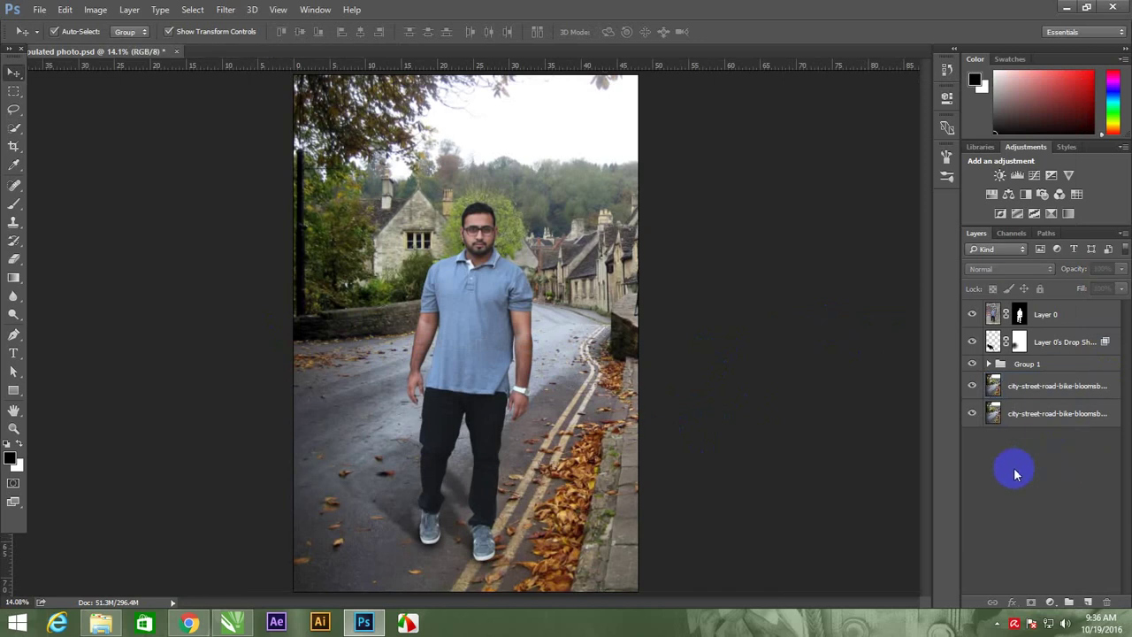
{"action": "left_click", "coordinate": [1050, 398]}
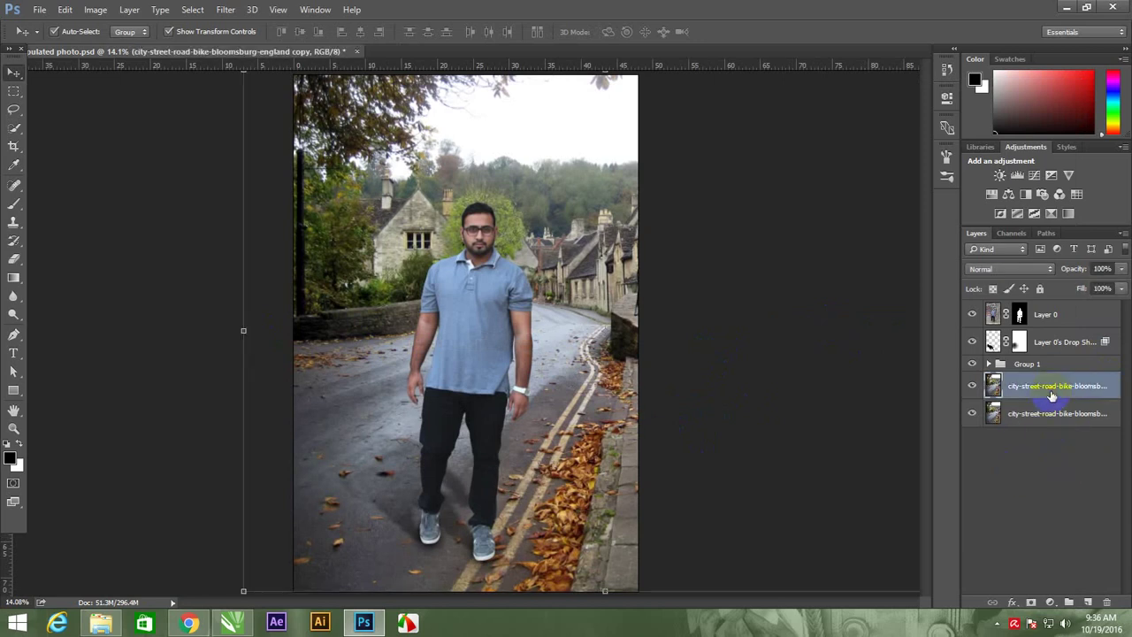
- Apply a 36-pixel Gaussian Blur to the street copy
{"action": "left_click", "coordinate": [228, 11]}
{"action": "mouse_move", "coordinate": [233, 165]}
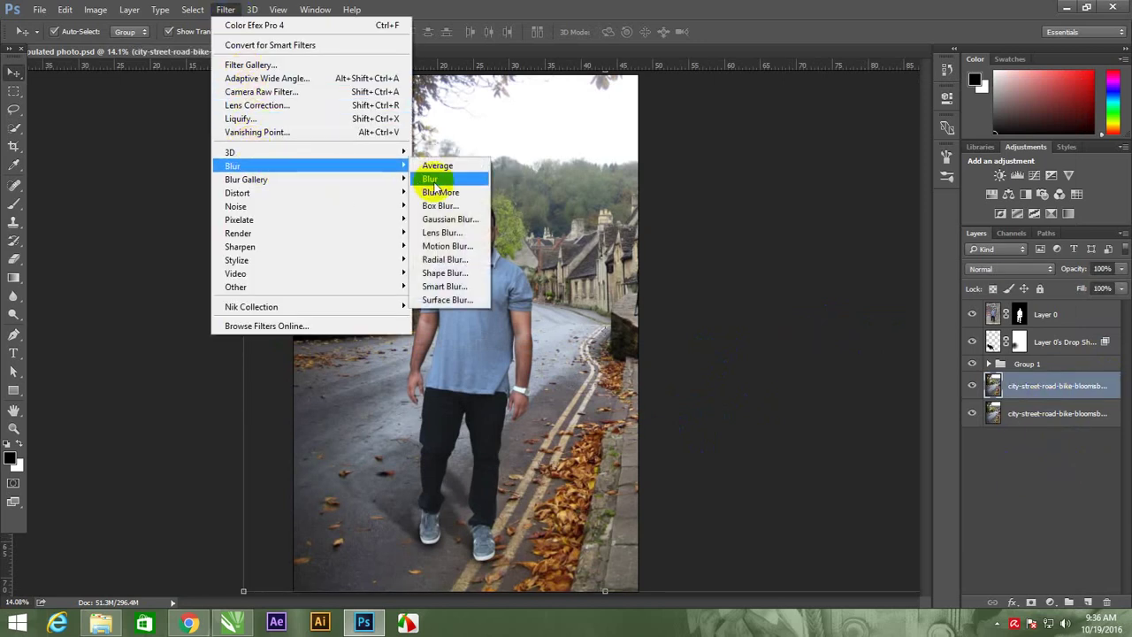
{"action": "left_click", "coordinate": [451, 218]}
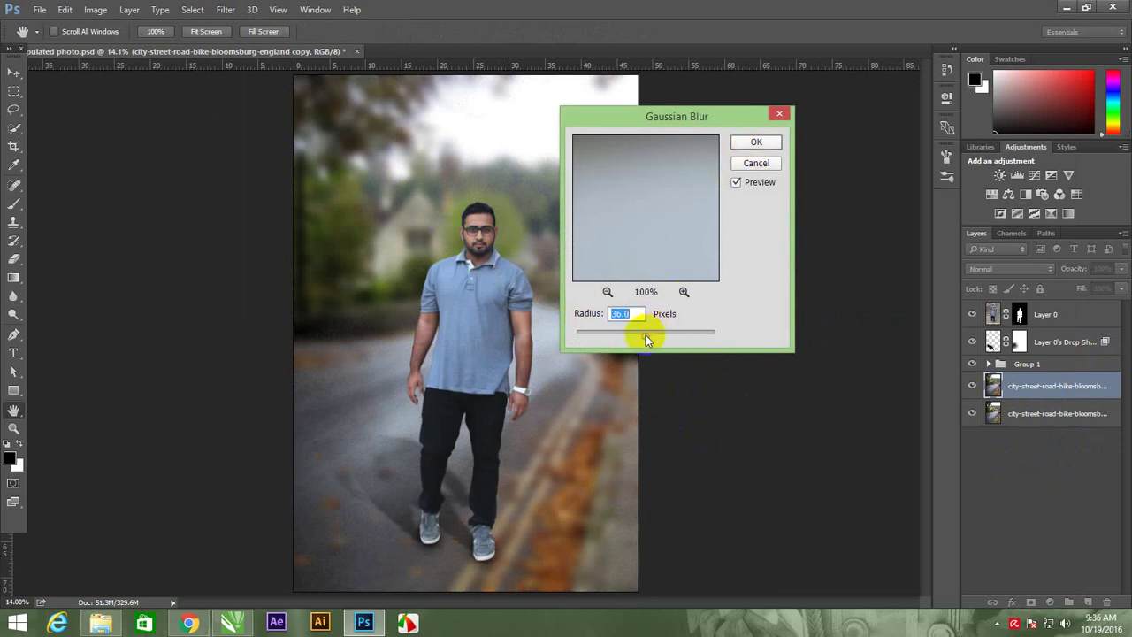
{"action": "left_click", "coordinate": [749, 147]}
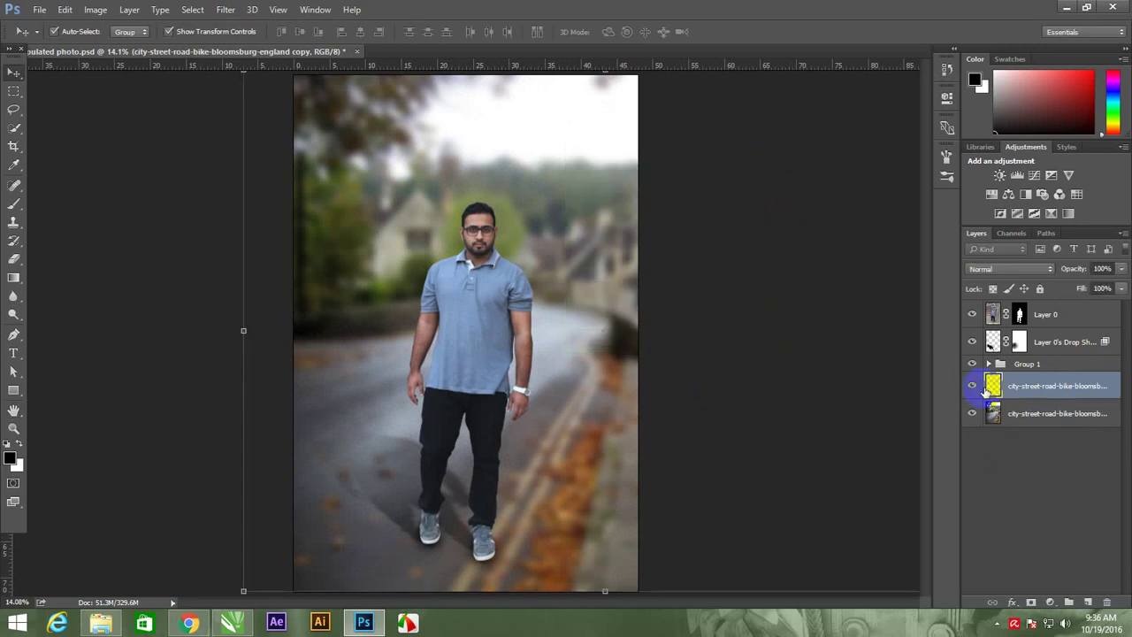
- Mask the blurred copy and paint black with a 2100 brush at 52% opacity around the house and street centre
{"action": "left_click", "coordinate": [1030, 605]}
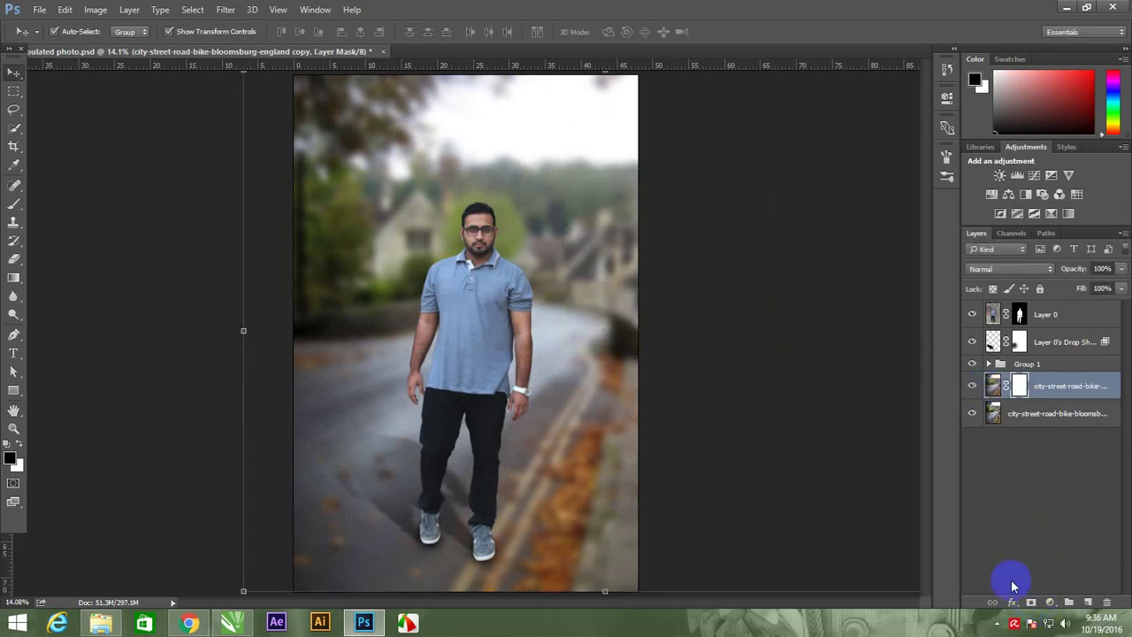
{"action": "left_click", "coordinate": [14, 205]}
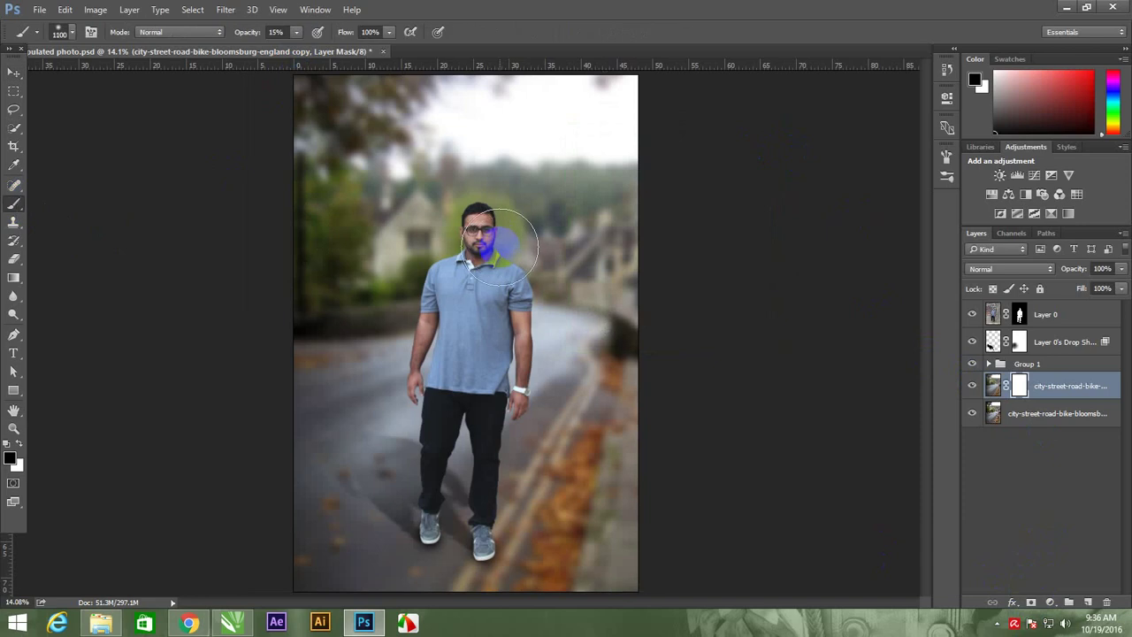
{"action": "key", "text": "bracketright"}
{"action": "key", "text": "bracketright"}
{"action": "key", "text": "bracketright"}
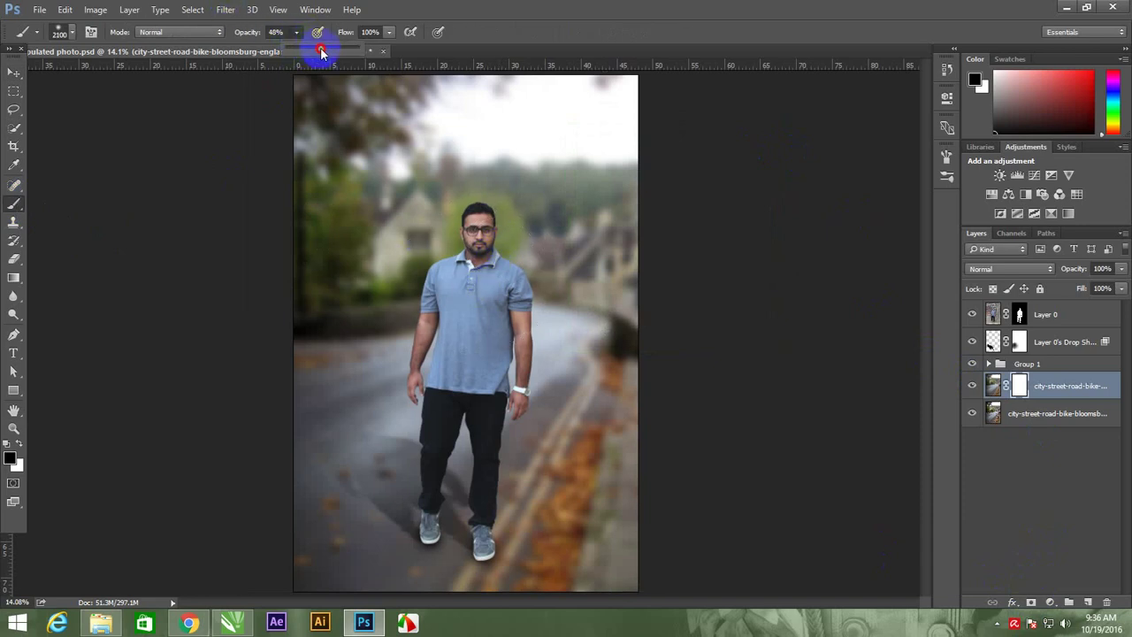
{"action": "left_click_drag", "start_coordinate": [329, 53], "coordinate": [323, 53]}
{"action": "mouse_move", "coordinate": [487, 362]}
{"action": "left_mouse_down"}
{"action": "mouse_move", "coordinate": [486, 453]}
{"action": "mouse_move", "coordinate": [515, 321]}
{"action": "left_mouse_up"}
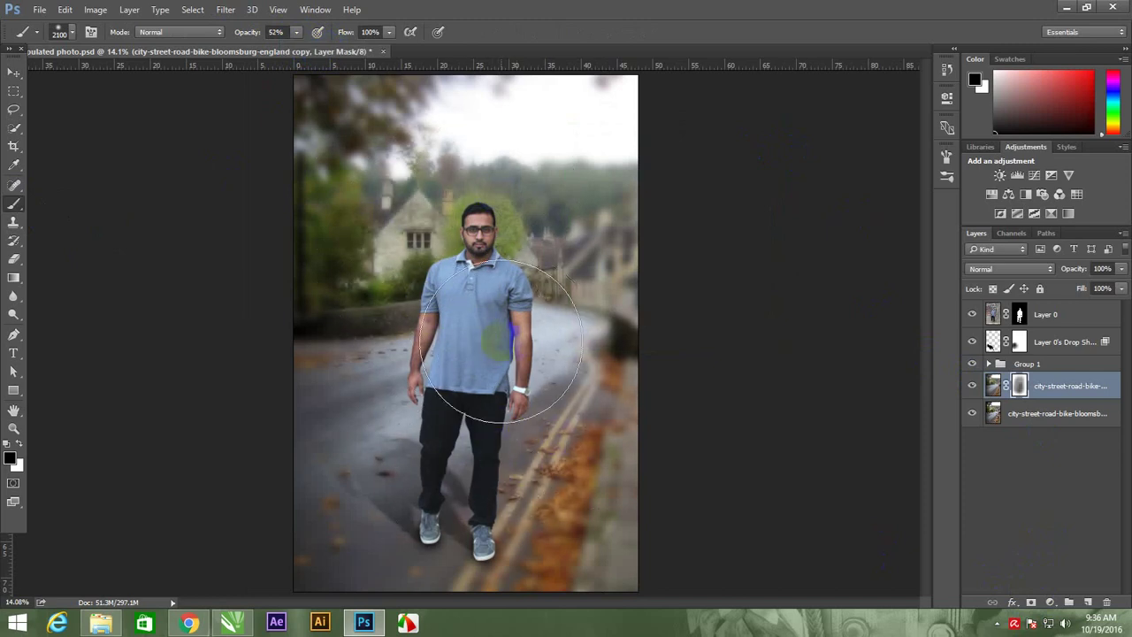
{"action": "left_click_drag", "start_coordinate": [516, 321], "coordinate": [518, 379]}
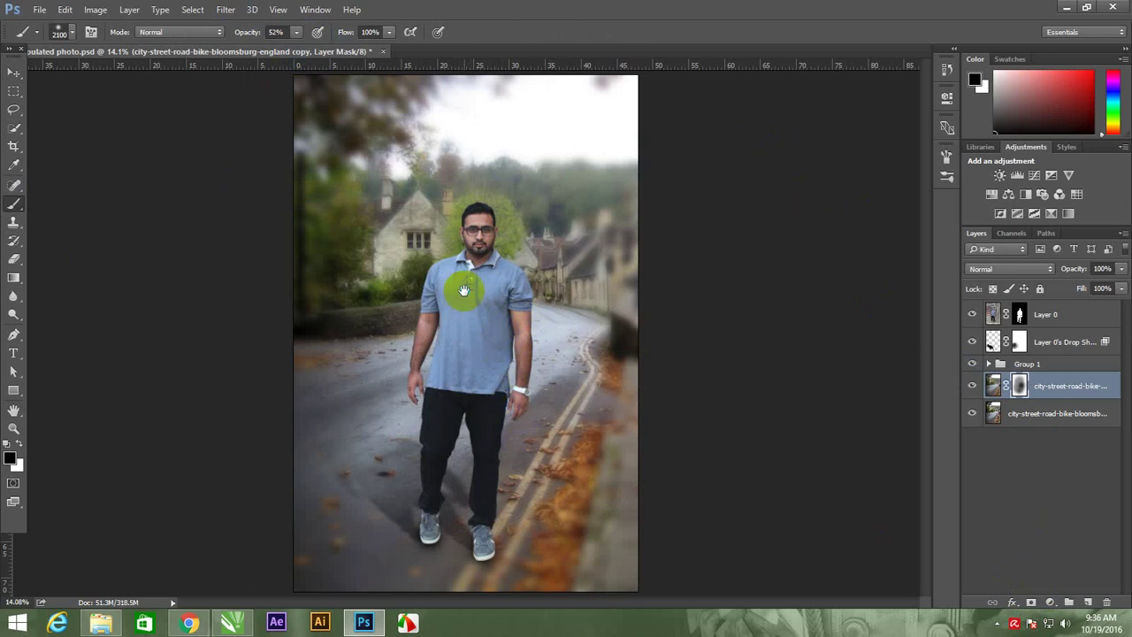
- Zoom out to check the man against the street, fit the image on screen and select Layer 0
{"action": "right_click", "coordinate": [485, 302]}
{"action": "left_click", "coordinate": [484, 302]}
{"action": "key", "text": "z"}
{"action": "left_click_drag", "start_coordinate": [576, 345], "coordinate": [227, 278]}
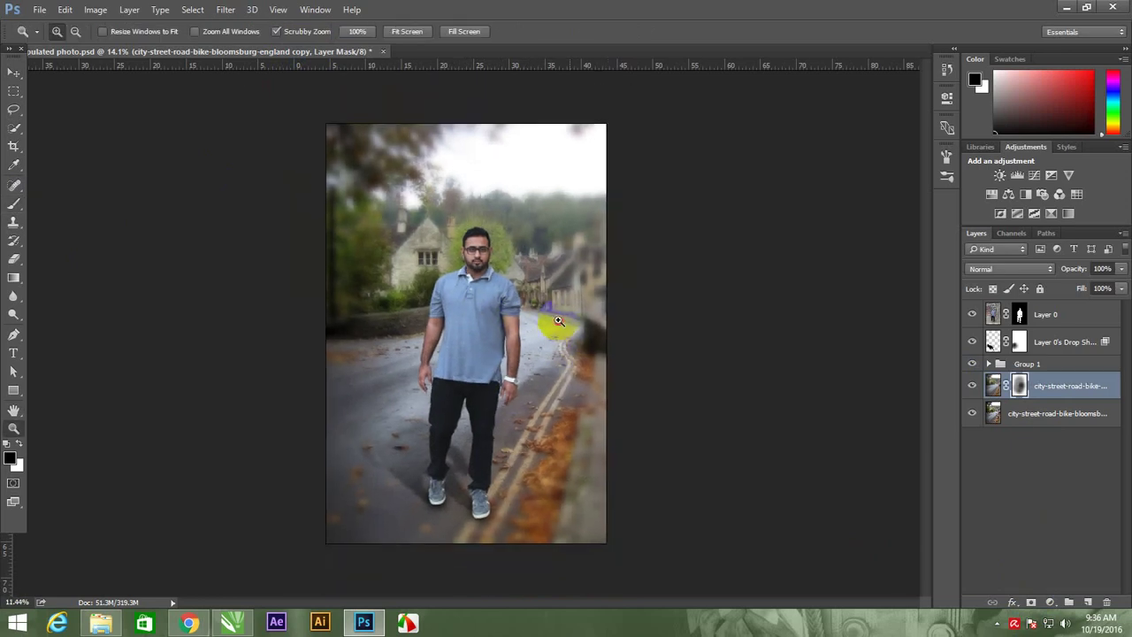
{"action": "left_click", "coordinate": [13, 71]}
{"action": "left_click", "coordinate": [640, 357]}
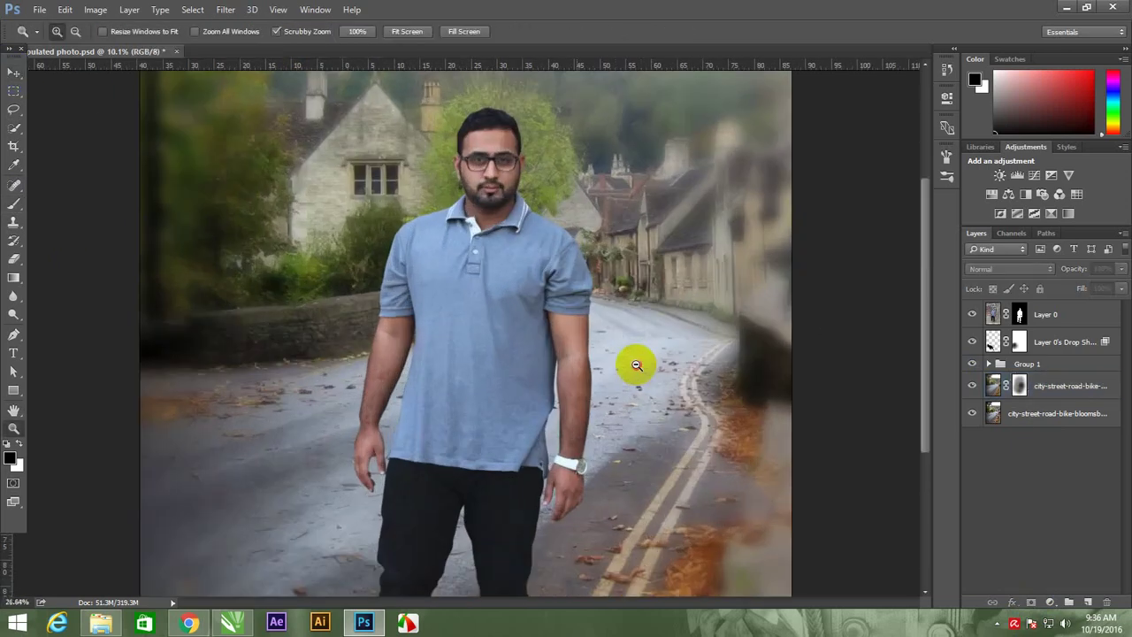
{"action": "left_click_drag", "start_coordinate": [570, 320], "coordinate": [619, 364]}
{"action": "right_click", "coordinate": [298, 286]}
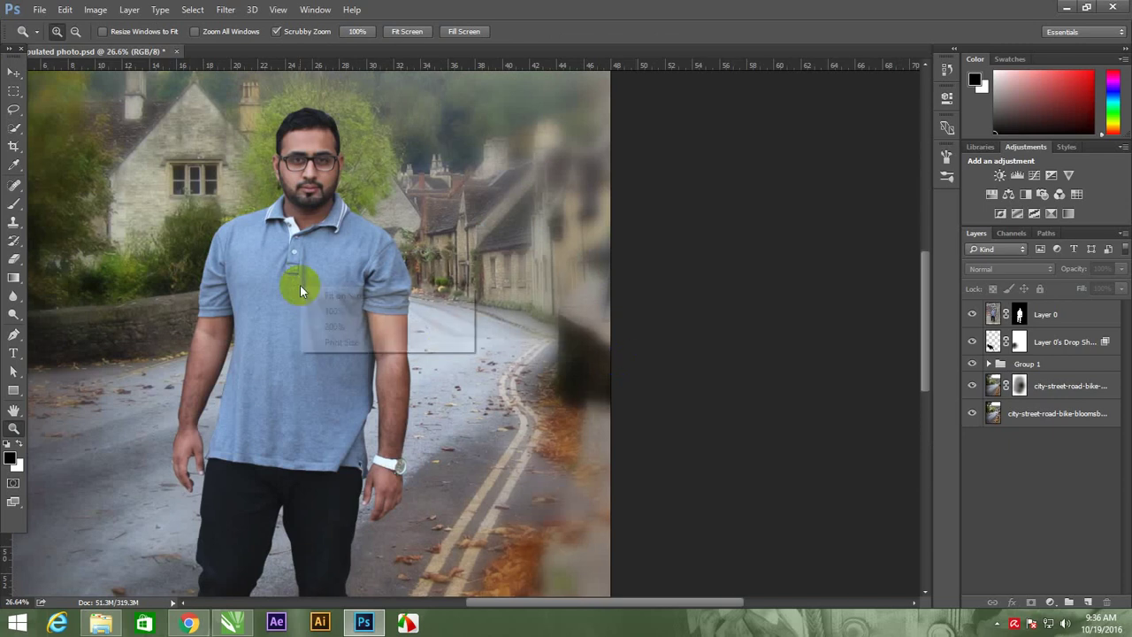
{"action": "left_click", "coordinate": [301, 295]}
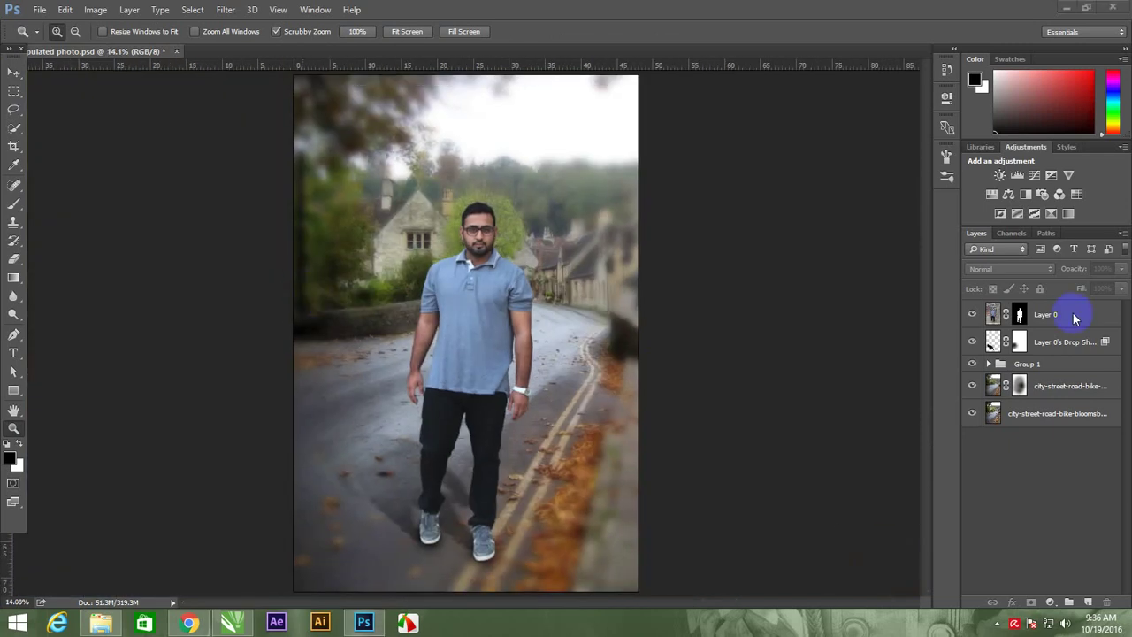
{"action": "left_click", "coordinate": [1073, 314]}
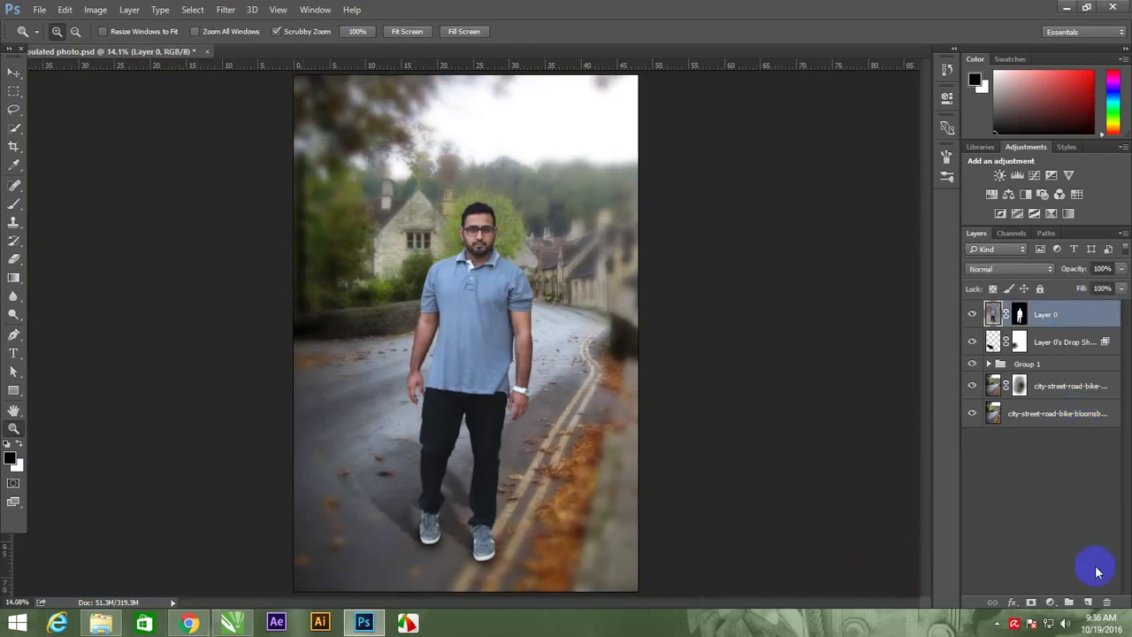
- Add a new Layer 2 above Layer 0 filled with 50% Gray
{"action": "left_click", "coordinate": [1089, 602]}
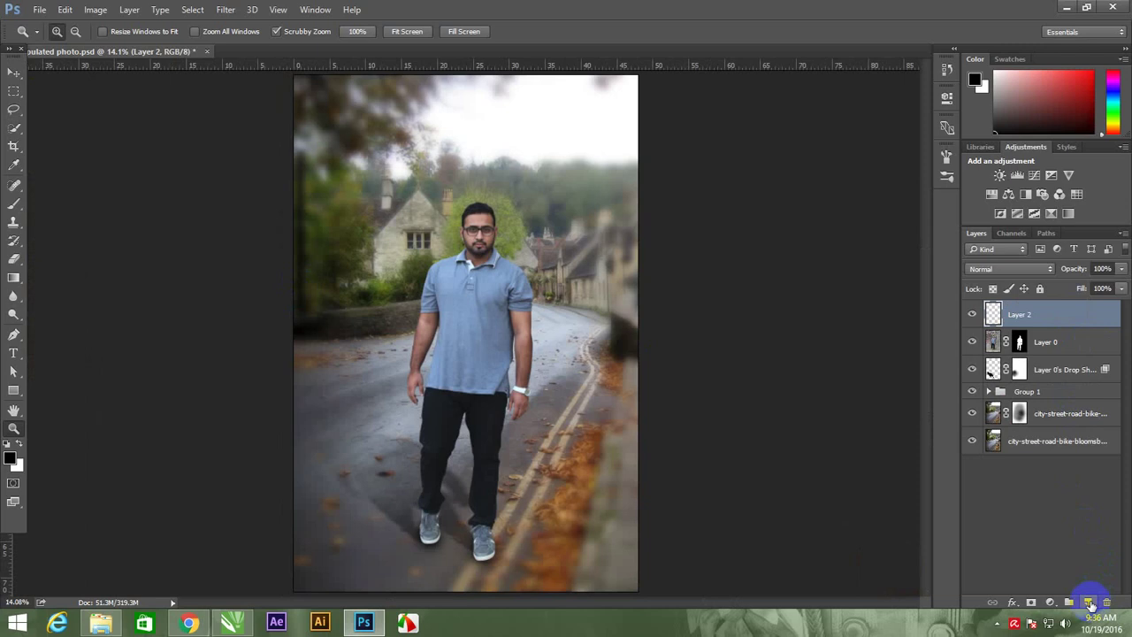
{"action": "key", "text": "shift+F5"}
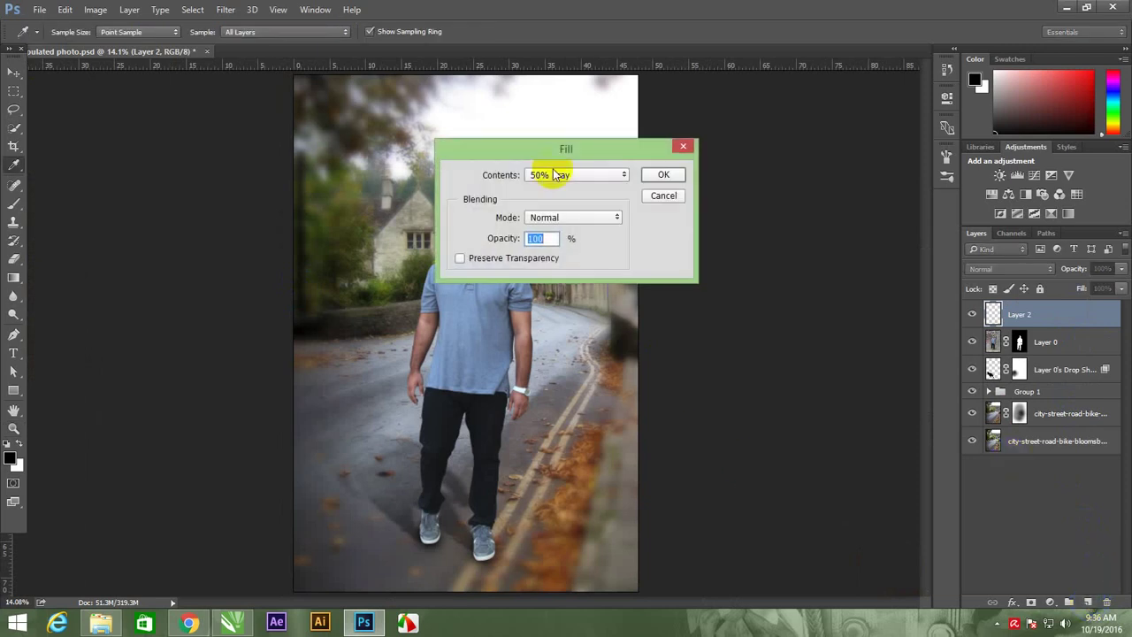
{"action": "left_click", "coordinate": [662, 175]}
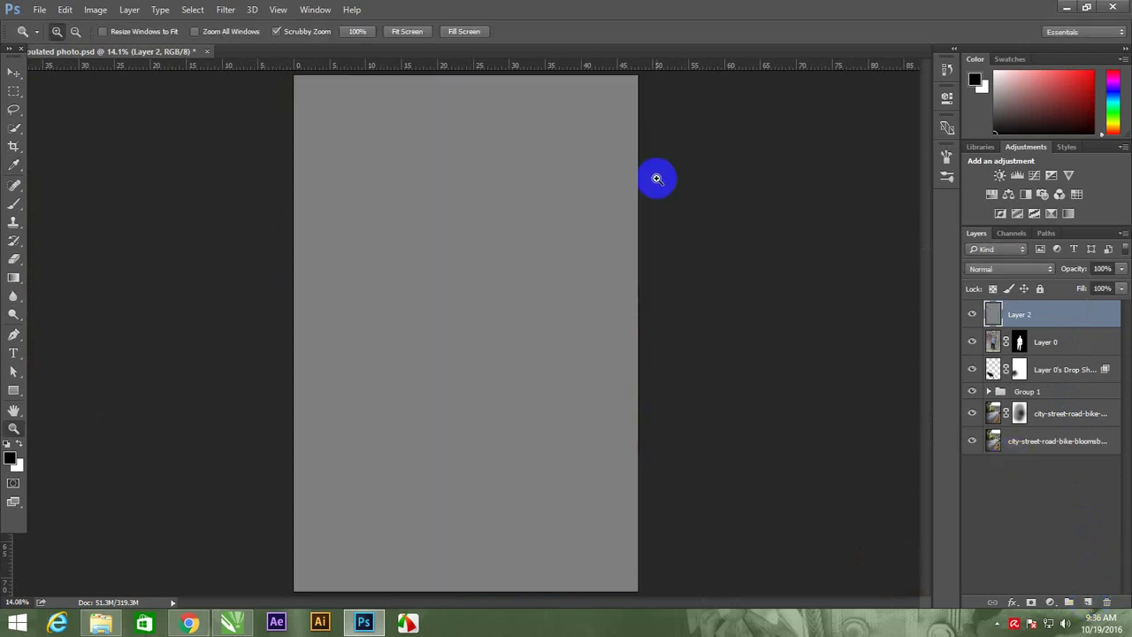
- Set Layer 2 to Overlay blend mode and clip it to Layer 0
{"action": "left_click", "coordinate": [1027, 269]}
{"action": "left_click", "coordinate": [1027, 268]}
{"action": "left_click", "coordinate": [1025, 268]}
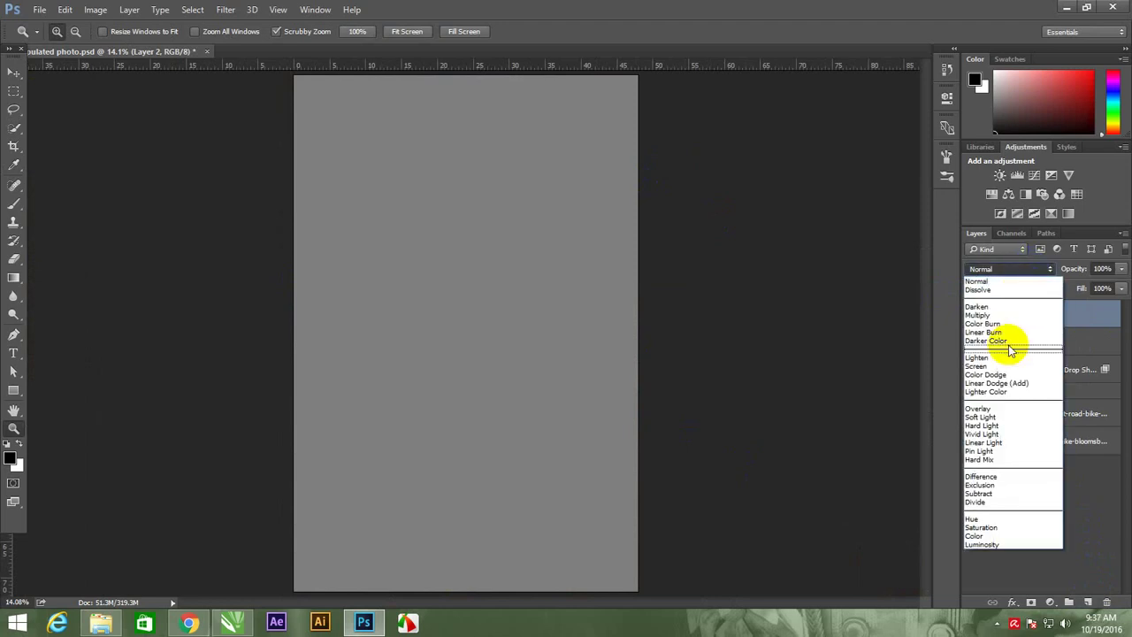
{"action": "left_click", "coordinate": [1000, 409]}
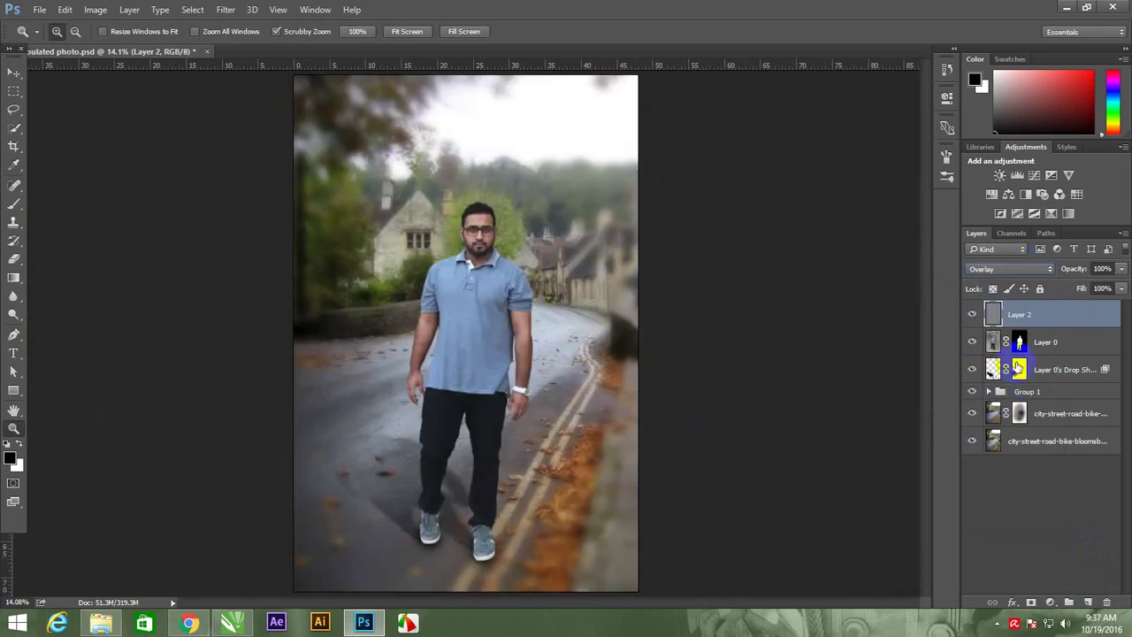
{"action": "right_click", "coordinate": [1069, 307]}
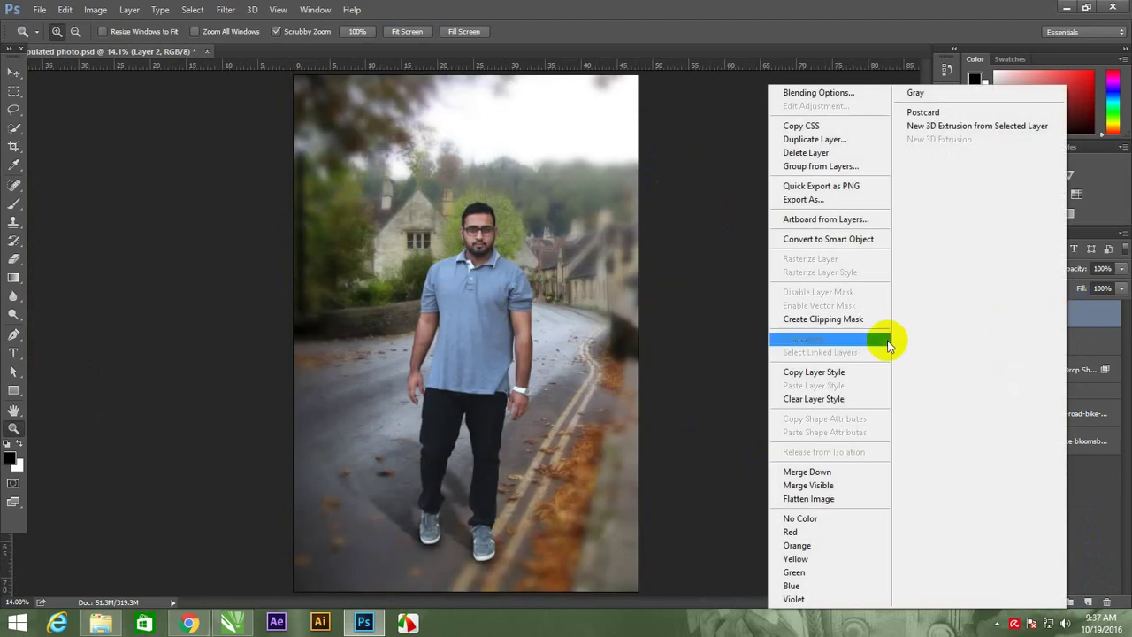
{"action": "left_click", "coordinate": [829, 324]}
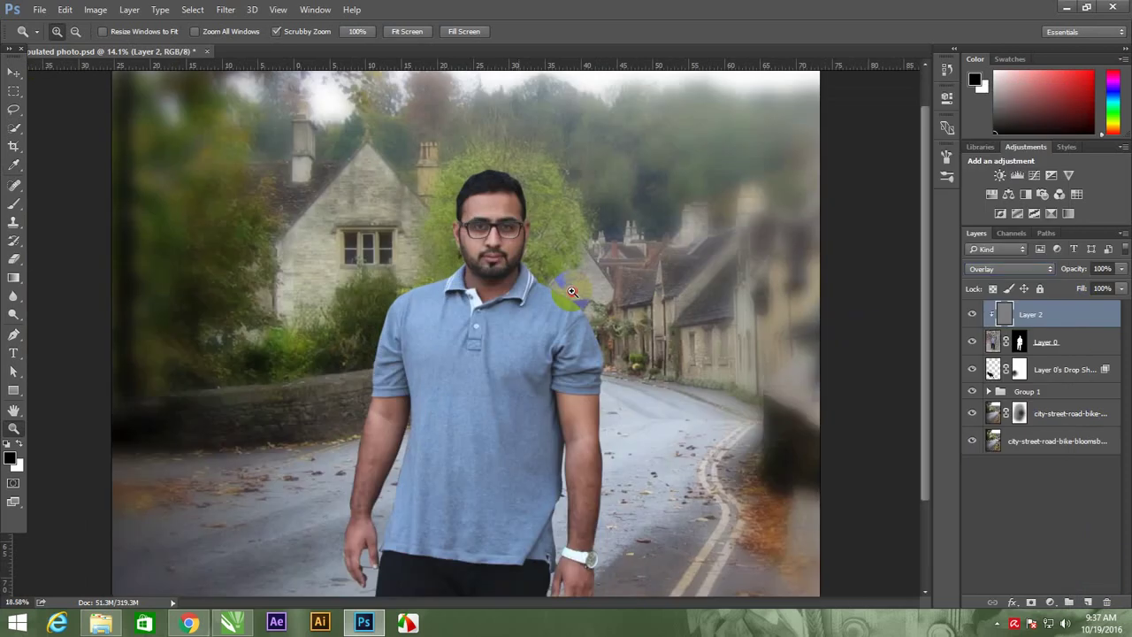
- Zoom into the face and dodge the hairline and forehead with an enlarged Midtones brush at 13% exposure
{"action": "left_click_drag", "start_coordinate": [540, 253], "coordinate": [607, 316]}
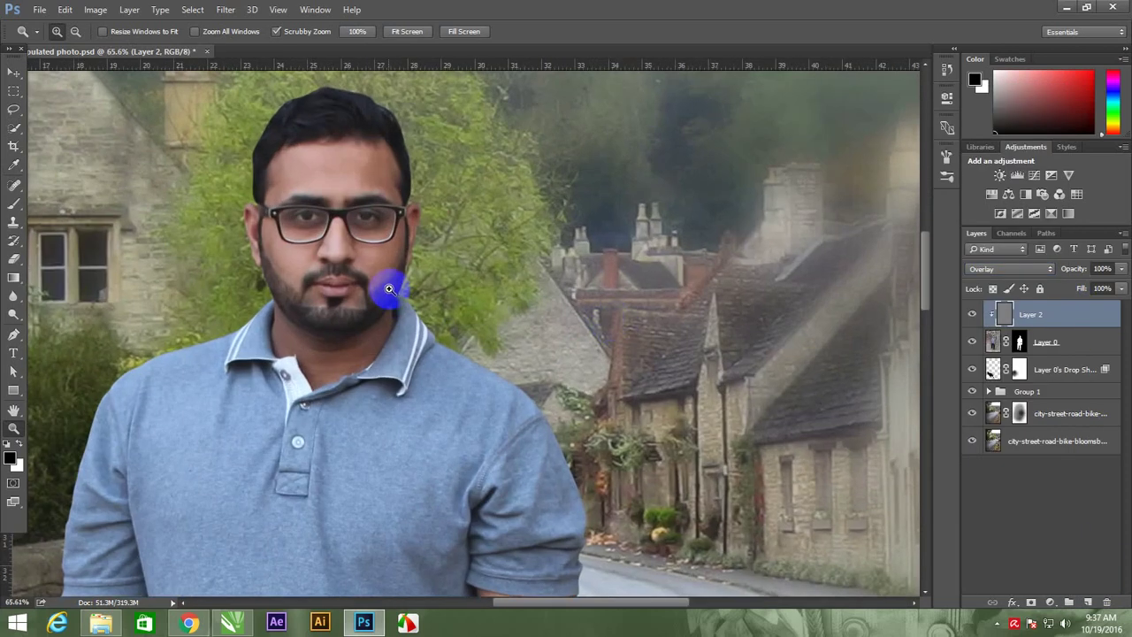
{"action": "left_click_drag", "start_coordinate": [375, 166], "coordinate": [404, 198]}
{"action": "mouse_move", "coordinate": [354, 336]}
{"action": "left_mouse_down"}
{"action": "mouse_move", "coordinate": [448, 298]}
{"action": "mouse_move", "coordinate": [406, 255]}
{"action": "mouse_move", "coordinate": [397, 307]}
{"action": "left_mouse_up"}
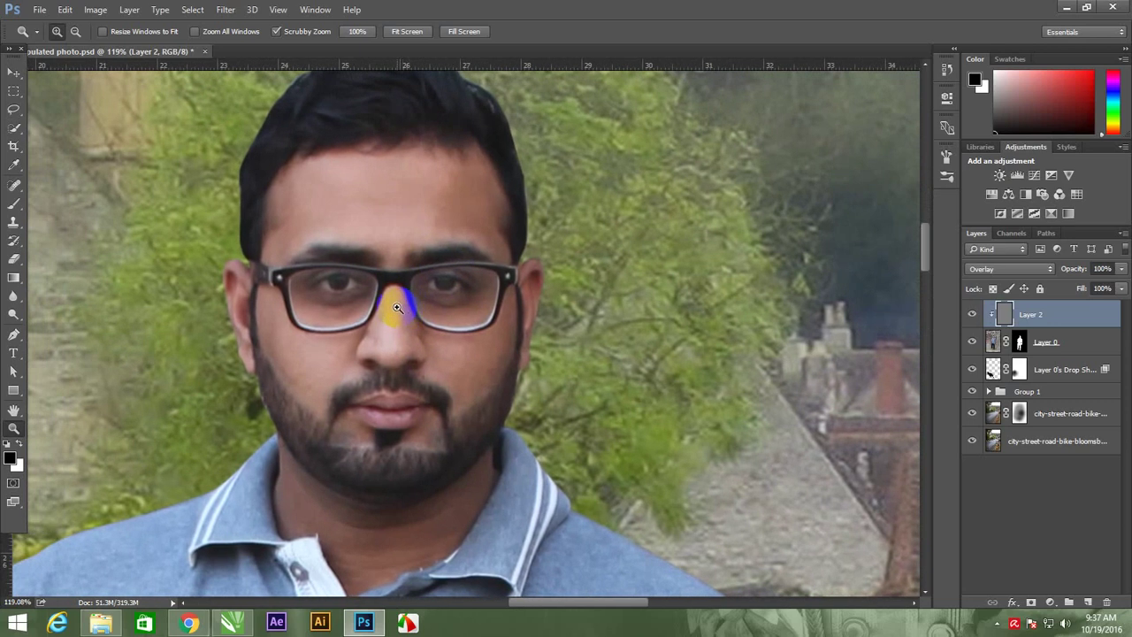
{"action": "left_click", "coordinate": [15, 314]}
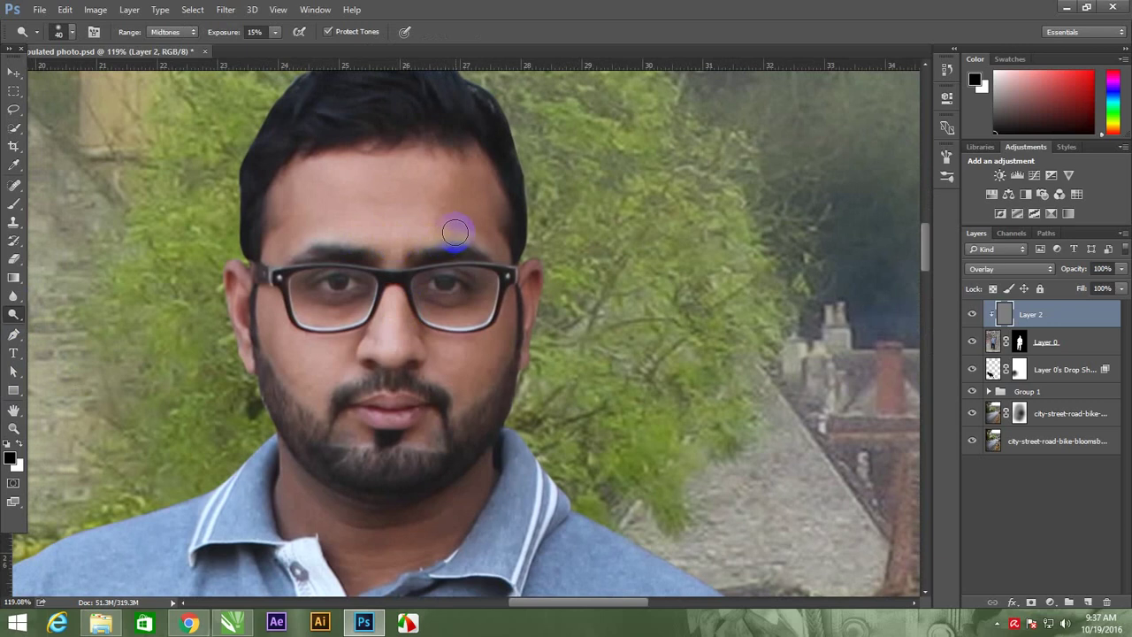
{"action": "left_click", "coordinate": [275, 32]}
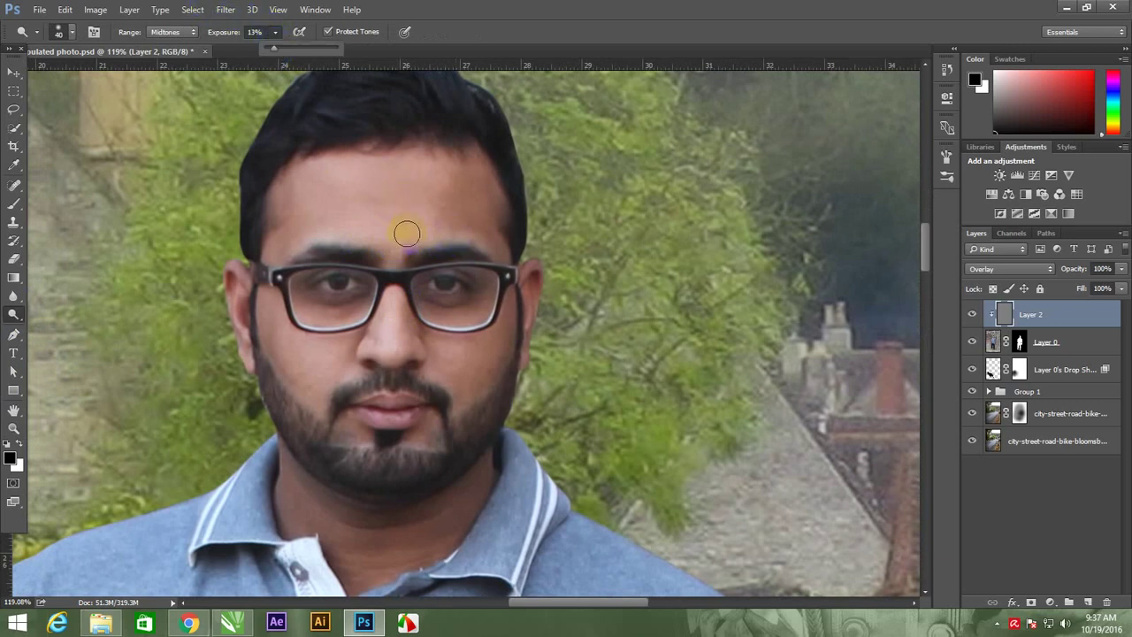
{"action": "key", "text": "bracketright"}
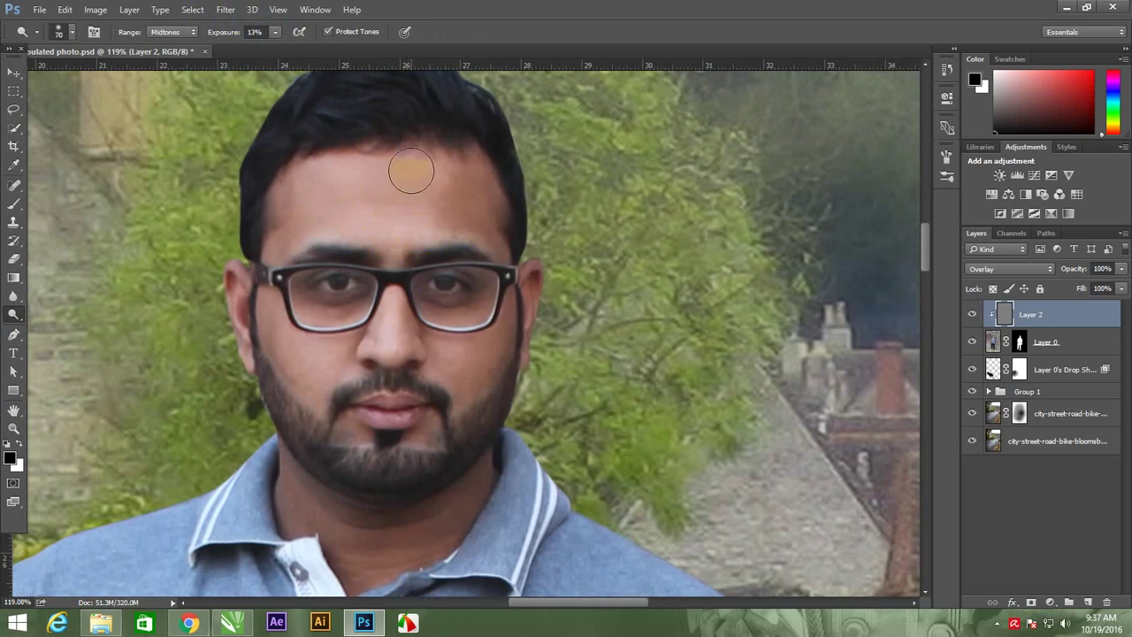
{"action": "key", "text": "bracketright"}
{"action": "left_click", "coordinate": [316, 162]}
{"action": "left_click_drag", "start_coordinate": [355, 211], "coordinate": [339, 221]}
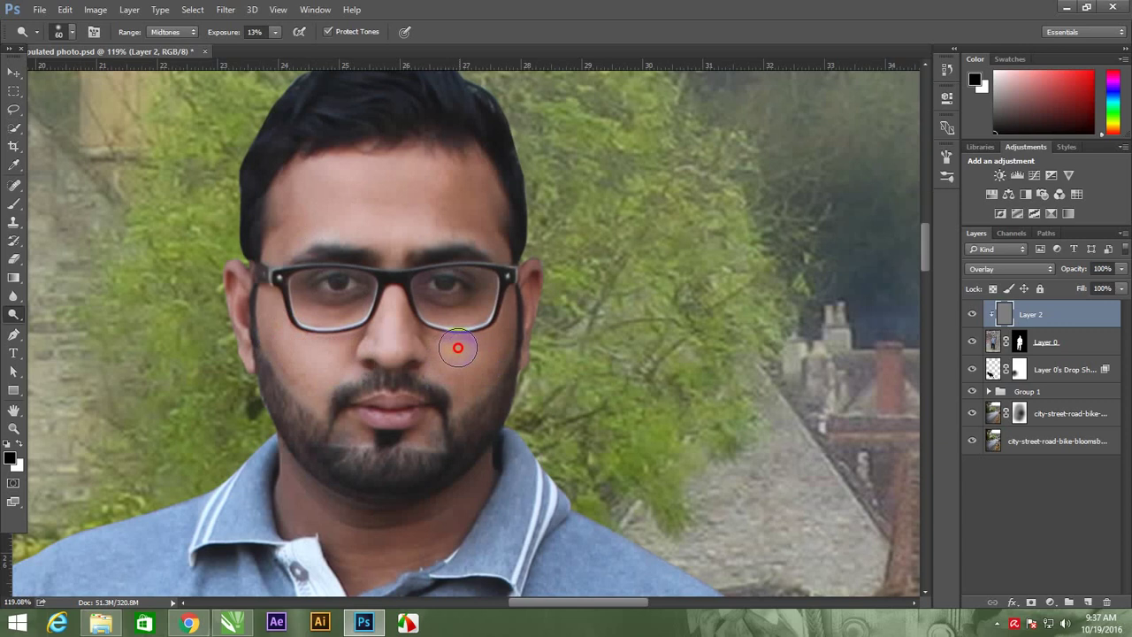
- Dodge the beard, then with a 25 brush lighten the lips, upper lip and nose bridge
{"action": "key", "text": "z"}
{"action": "left_click", "coordinate": [471, 465]}
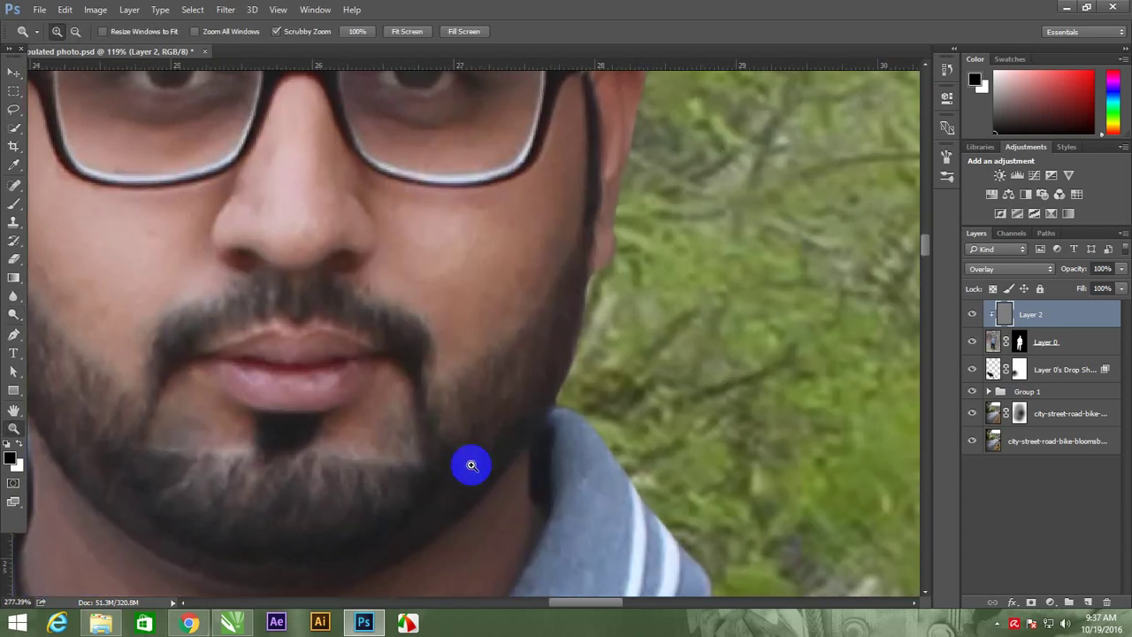
{"action": "left_click_drag", "start_coordinate": [471, 465], "coordinate": [475, 450]}
{"action": "key", "text": "o"}
{"action": "left_click_drag", "start_coordinate": [402, 437], "coordinate": [219, 449]}
{"action": "key", "text": "bracketleft"}
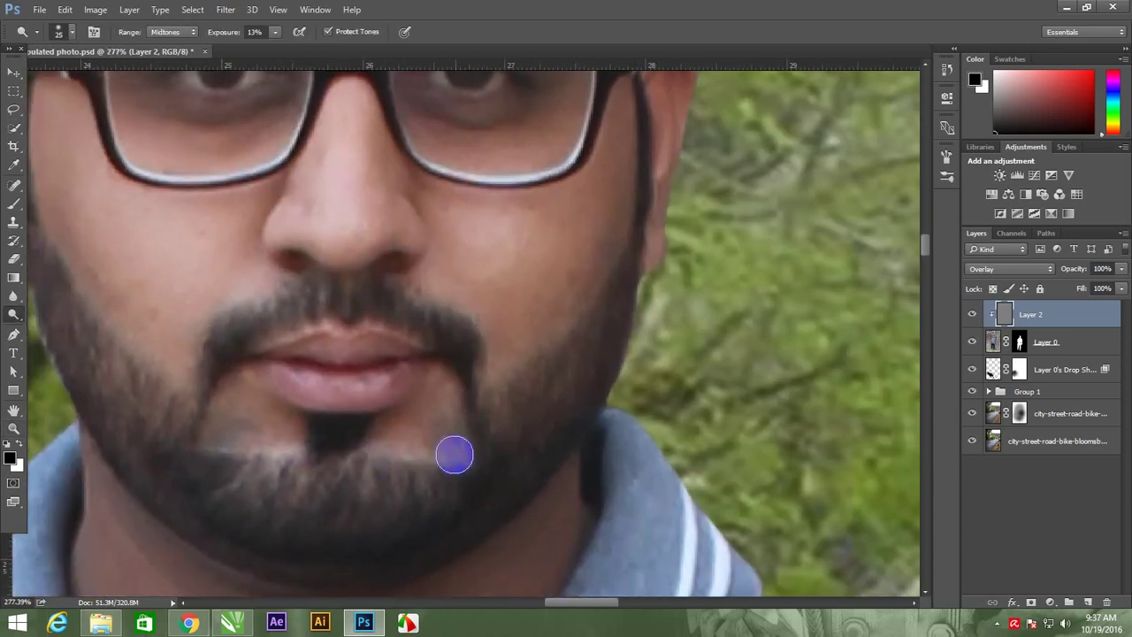
{"action": "left_click_drag", "start_coordinate": [328, 374], "coordinate": [390, 373]}
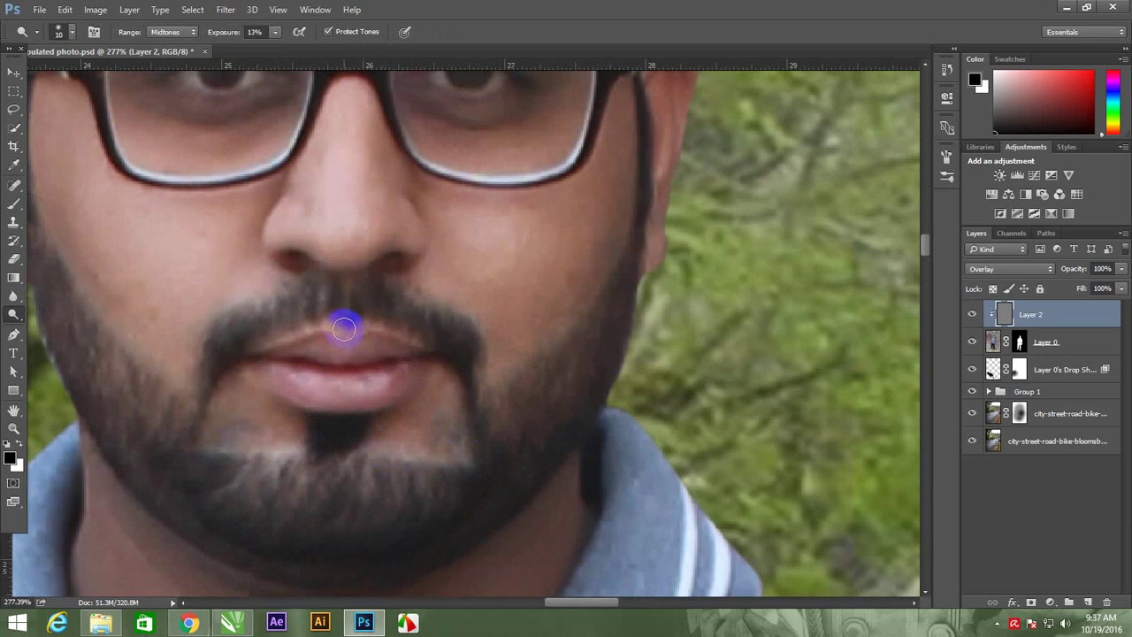
{"action": "mouse_move", "coordinate": [354, 331]}
{"action": "left_mouse_down"}
{"action": "mouse_move", "coordinate": [427, 336]}
{"action": "mouse_move", "coordinate": [371, 321]}
{"action": "mouse_move", "coordinate": [392, 341]}
{"action": "mouse_move", "coordinate": [335, 329]}
{"action": "mouse_move", "coordinate": [279, 338]}
{"action": "mouse_move", "coordinate": [392, 277]}
{"action": "left_mouse_up"}
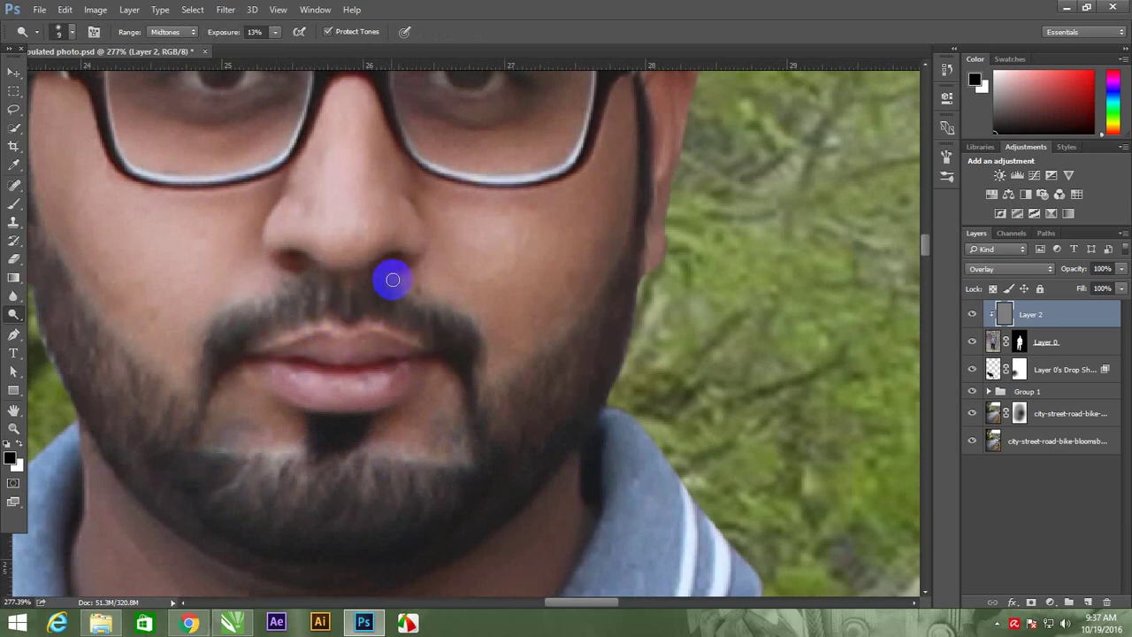
{"action": "mouse_move", "coordinate": [350, 103]}
{"action": "left_mouse_down"}
{"action": "mouse_move", "coordinate": [331, 182]}
{"action": "mouse_move", "coordinate": [348, 207]}
{"action": "mouse_move", "coordinate": [390, 157]}
{"action": "left_mouse_up"}
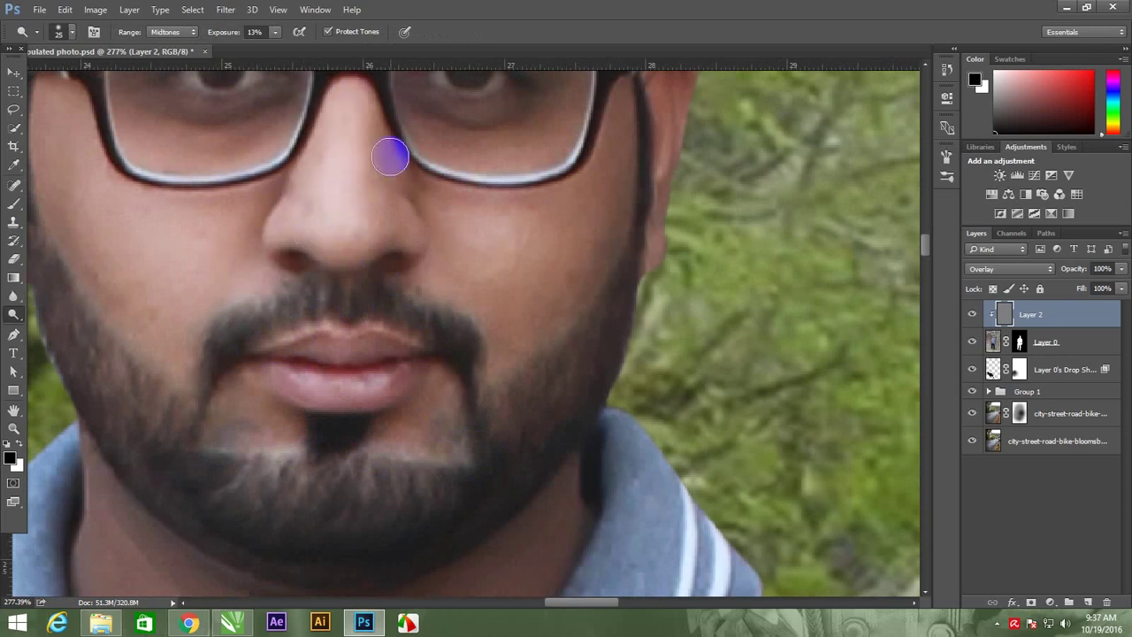
- With a 9 brush, brighten the lower, inner and outer glasses rims and the left iris
{"action": "left_click_drag", "start_coordinate": [435, 217], "coordinate": [432, 341]}
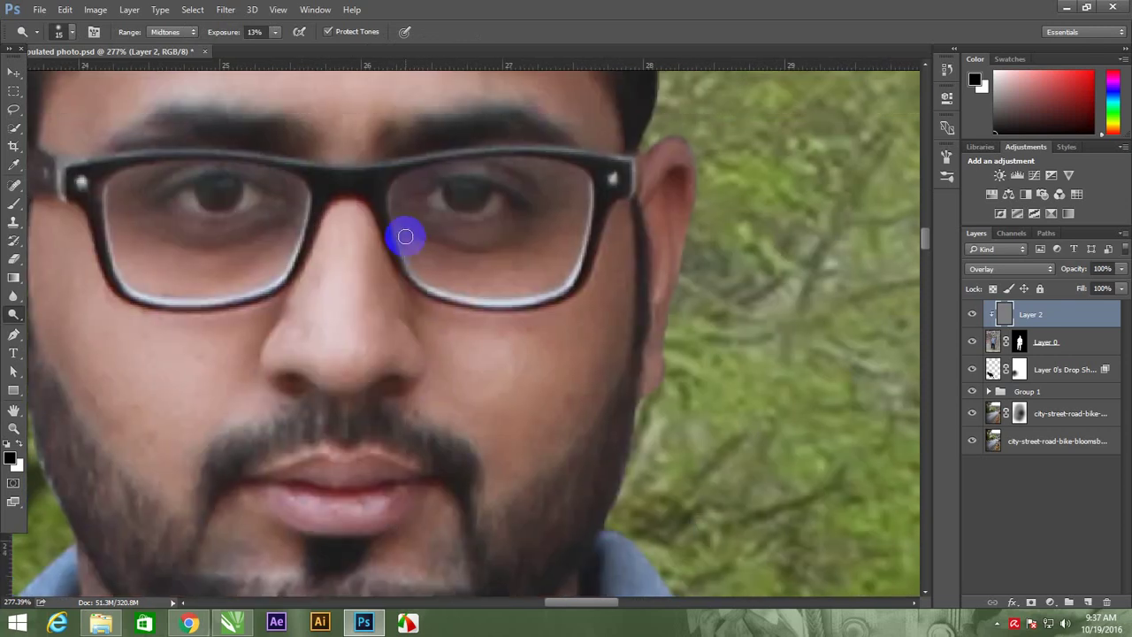
{"action": "key", "text": "bracketleft"}
{"action": "key", "text": "bracketleft"}
{"action": "key", "text": "bracketleft"}
{"action": "left_click_drag", "start_coordinate": [407, 281], "coordinate": [419, 278]}
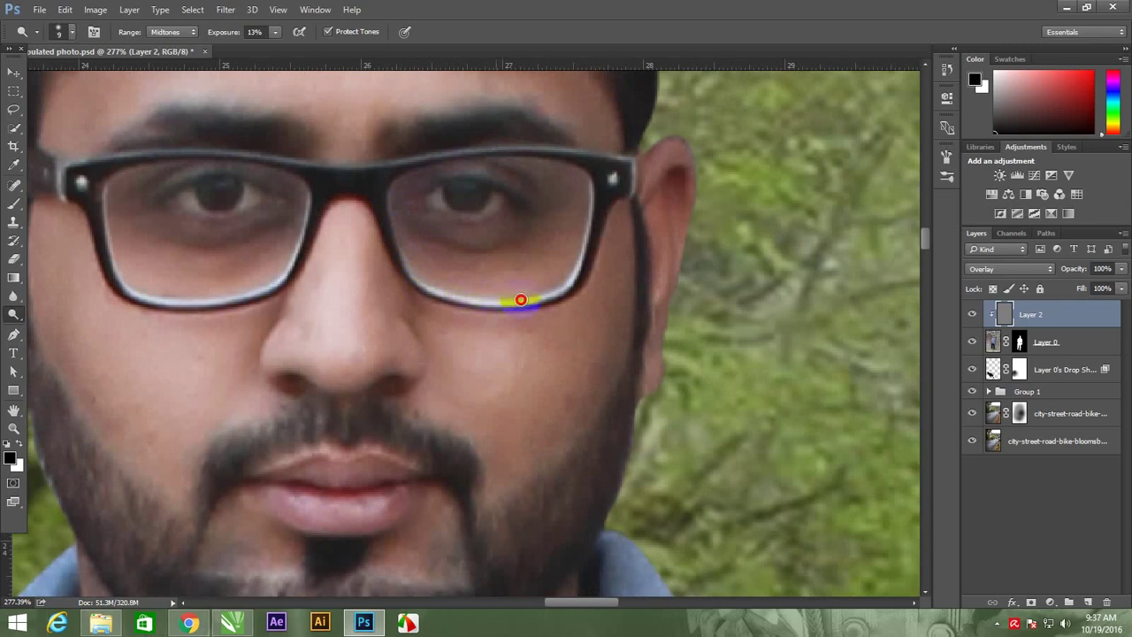
{"action": "left_click_drag", "start_coordinate": [561, 285], "coordinate": [596, 189]}
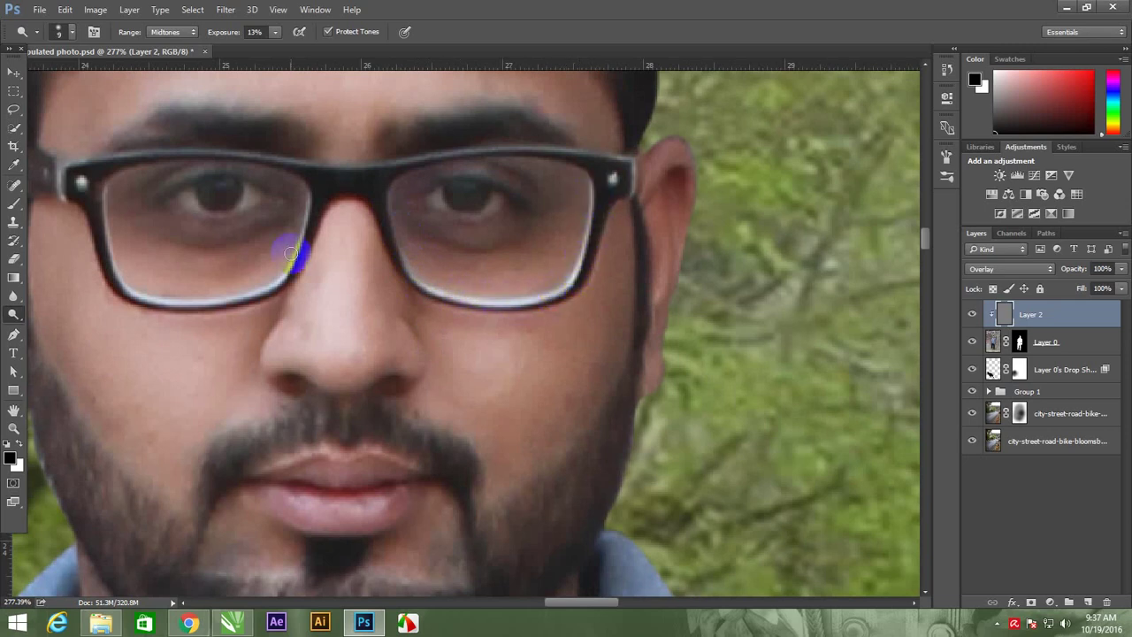
{"action": "left_click_drag", "start_coordinate": [313, 199], "coordinate": [274, 284]}
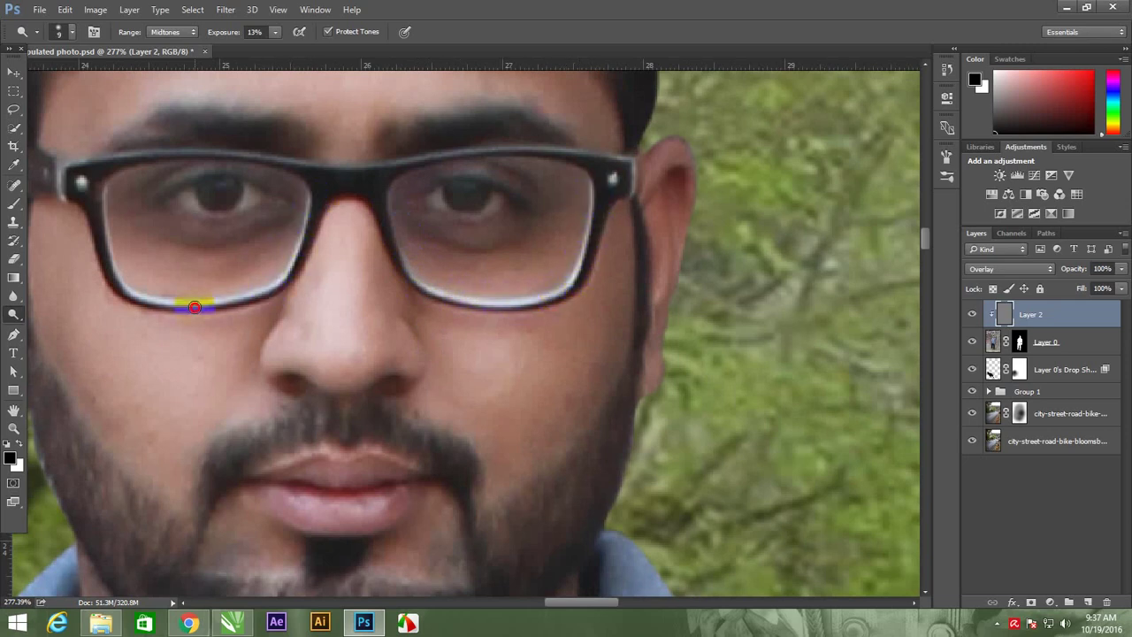
{"action": "mouse_move", "coordinate": [137, 305]}
{"action": "left_mouse_down"}
{"action": "mouse_move", "coordinate": [94, 182]}
{"action": "mouse_move", "coordinate": [109, 221]}
{"action": "left_mouse_up"}
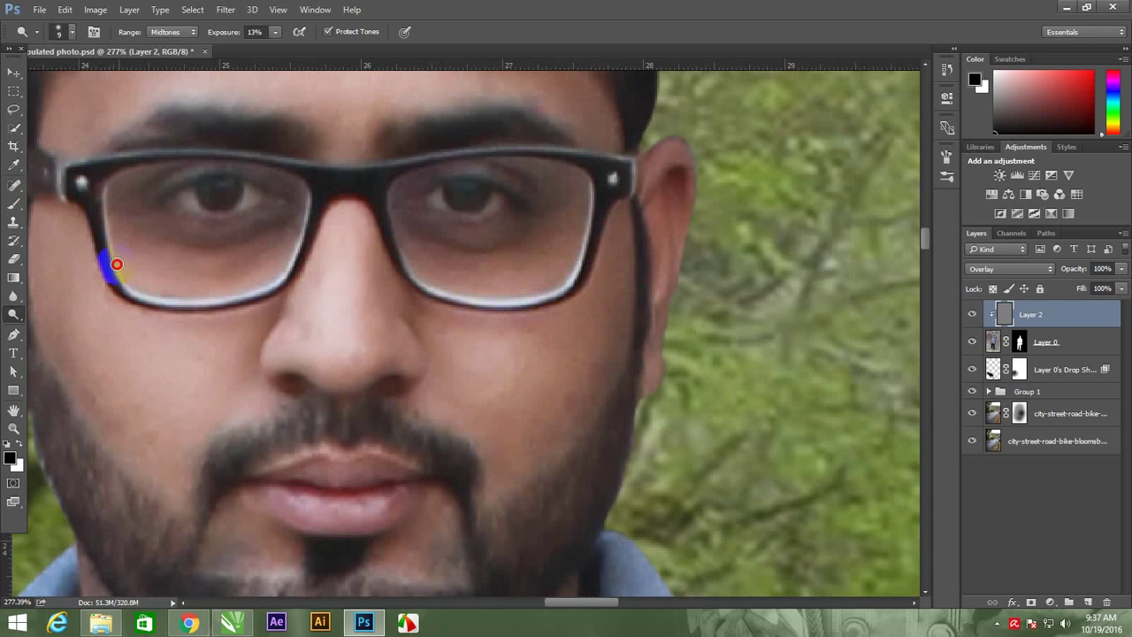
{"action": "left_click", "coordinate": [225, 212]}
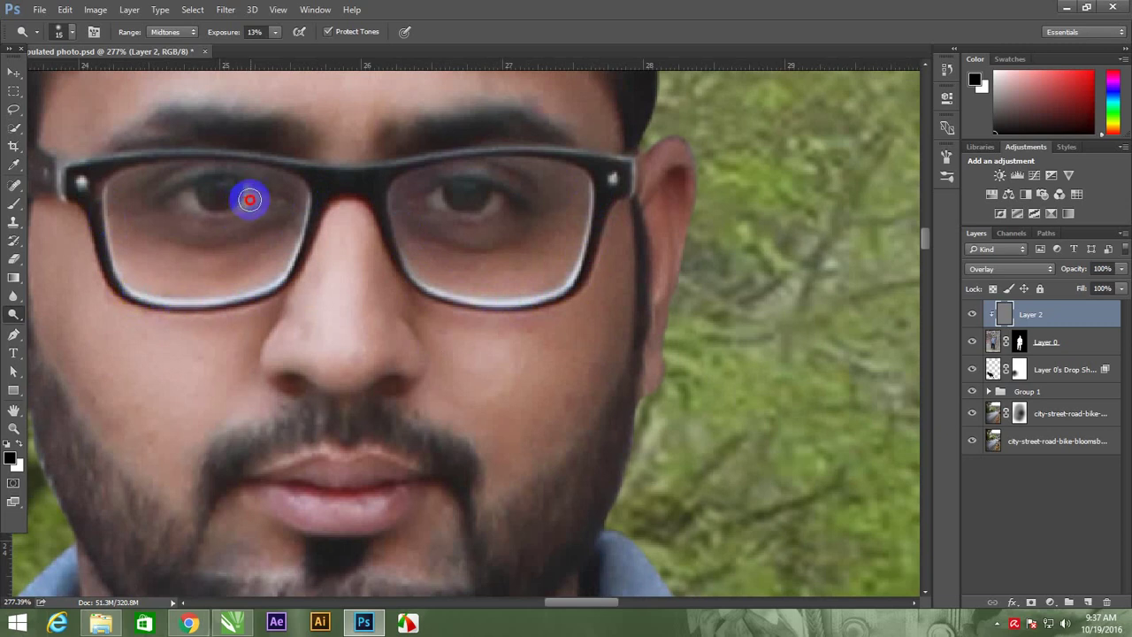
{"action": "mouse_move", "coordinate": [241, 205]}
{"action": "left_mouse_down"}
{"action": "mouse_move", "coordinate": [188, 198]}
{"action": "mouse_move", "coordinate": [243, 207]}
{"action": "mouse_move", "coordinate": [195, 215]}
{"action": "left_mouse_up"}
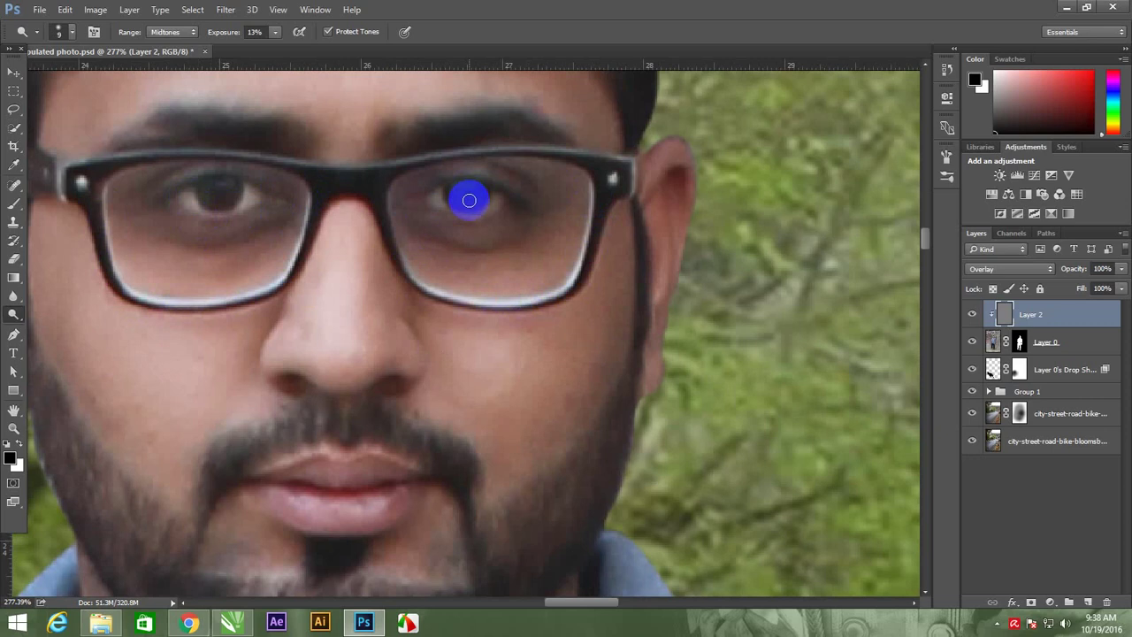
- Lighten the right iris, the top and right corner of the glasses frame, and the ear edge to the cheek
{"action": "key", "text": "bracketright"}
{"action": "key", "text": "bracketright"}
{"action": "mouse_move", "coordinate": [465, 192]}
{"action": "left_mouse_down"}
{"action": "mouse_move", "coordinate": [448, 203]}
{"action": "mouse_move", "coordinate": [493, 192]}
{"action": "mouse_move", "coordinate": [474, 217]}
{"action": "mouse_move", "coordinate": [463, 147]}
{"action": "left_mouse_up"}
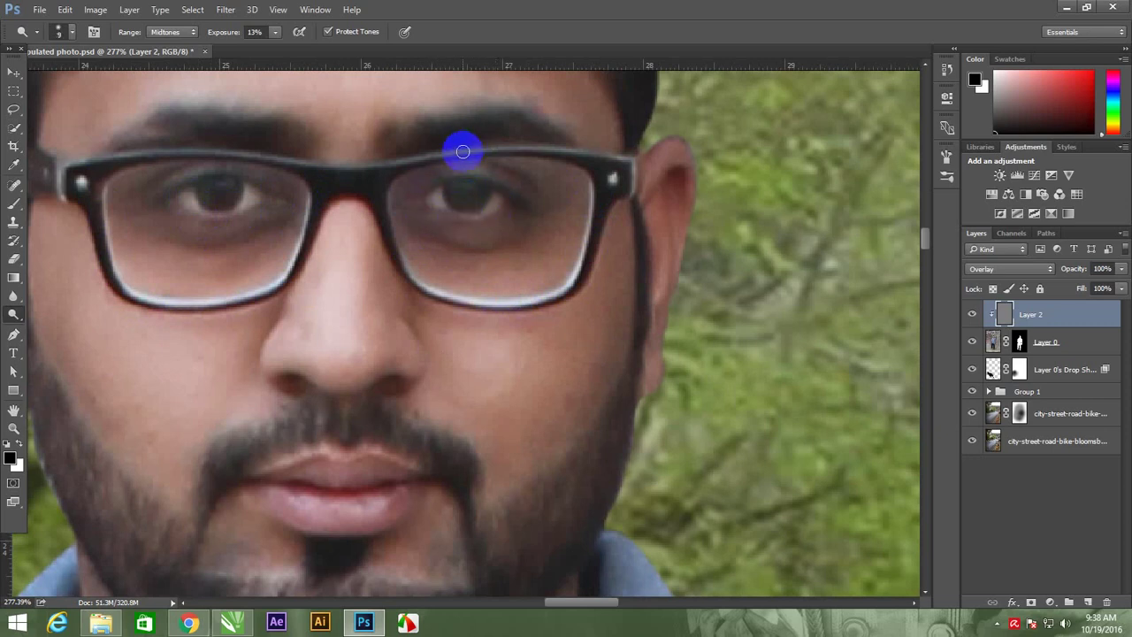
{"action": "mouse_move", "coordinate": [540, 146]}
{"action": "left_mouse_down"}
{"action": "mouse_move", "coordinate": [618, 160]}
{"action": "mouse_move", "coordinate": [637, 202]}
{"action": "left_mouse_up"}
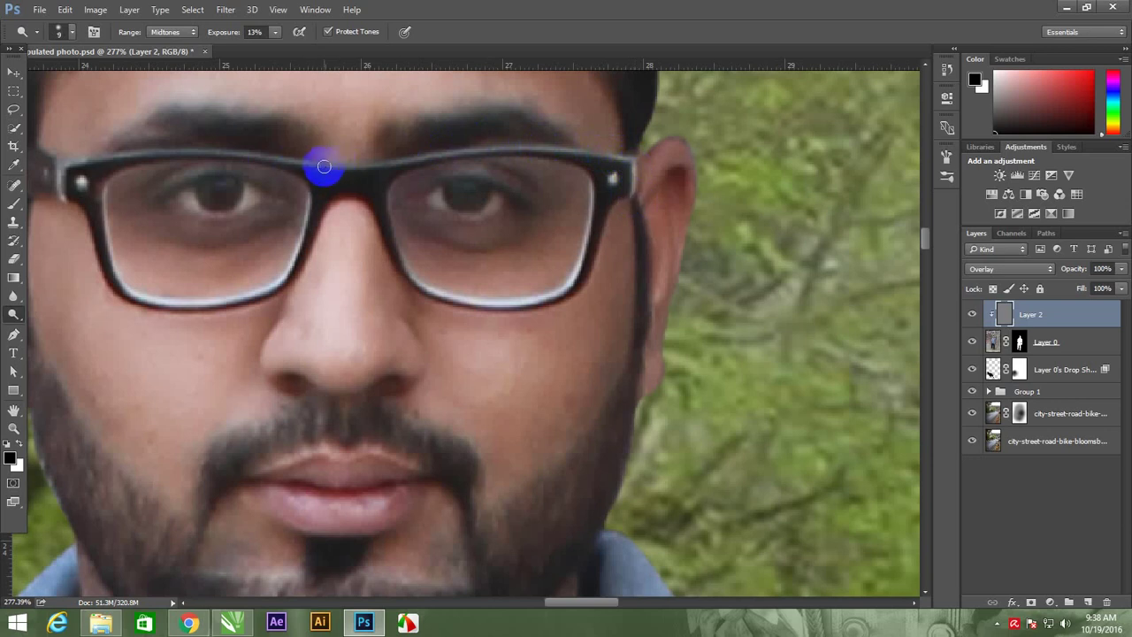
{"action": "mouse_move", "coordinate": [323, 166]}
{"action": "left_mouse_down"}
{"action": "mouse_move", "coordinate": [157, 139]}
{"action": "mouse_move", "coordinate": [202, 151]}
{"action": "mouse_move", "coordinate": [90, 158]}
{"action": "left_mouse_up"}
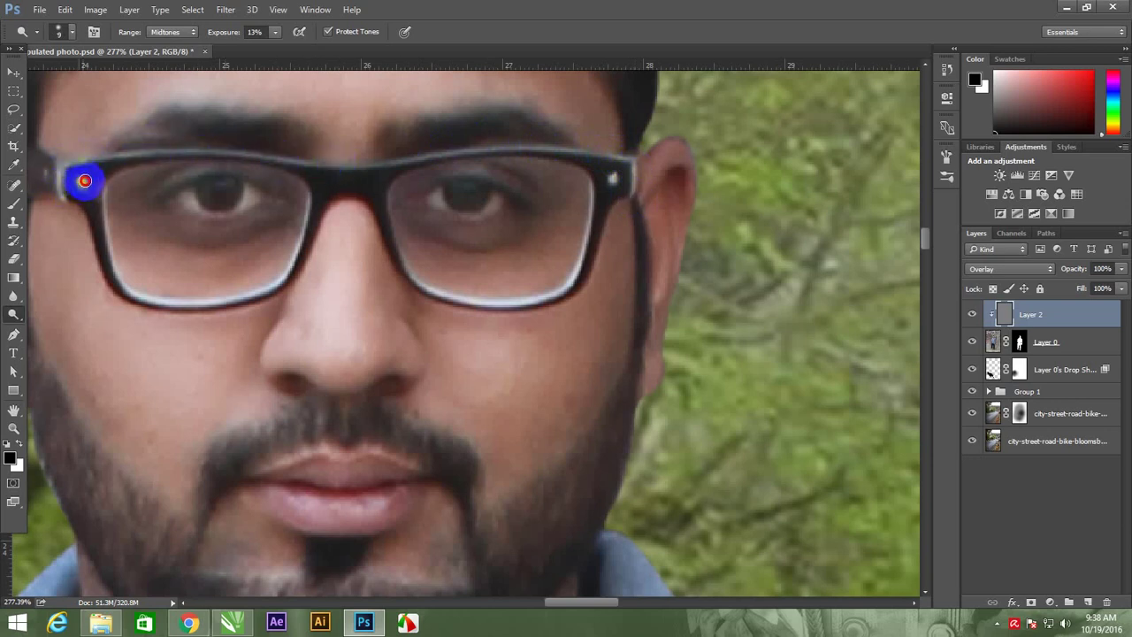
{"action": "left_click", "coordinate": [612, 185]}
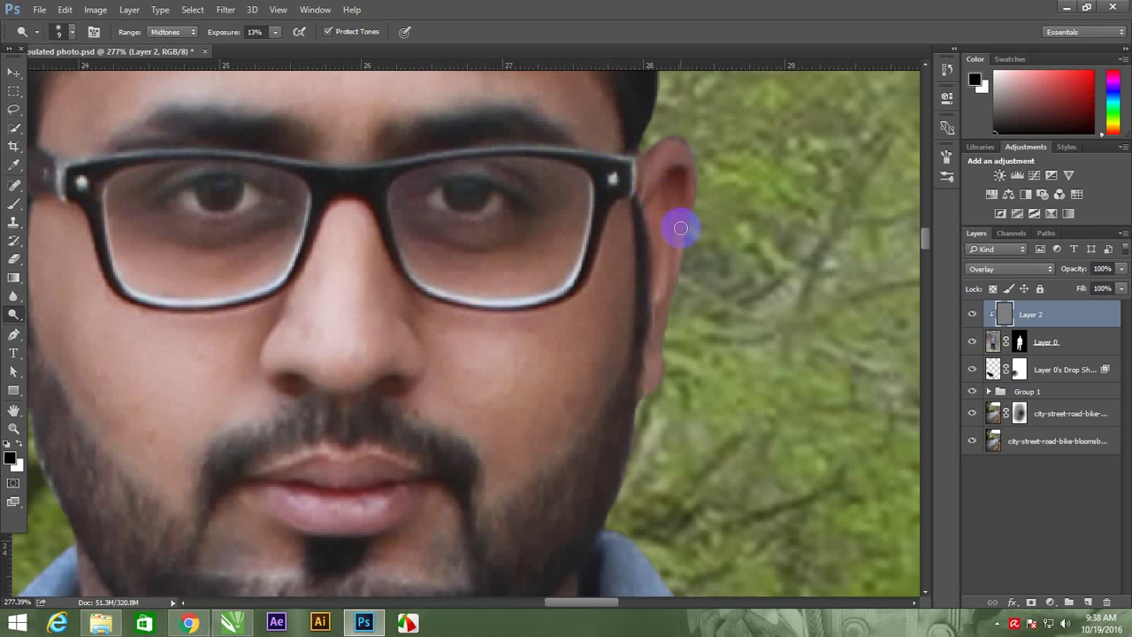
{"action": "key", "text": "bracketright"}
{"action": "mouse_move", "coordinate": [677, 232]}
{"action": "left_mouse_down"}
{"action": "mouse_move", "coordinate": [654, 265]}
{"action": "mouse_move", "coordinate": [657, 328]}
{"action": "mouse_move", "coordinate": [587, 433]}
{"action": "mouse_move", "coordinate": [572, 397]}
{"action": "left_mouse_up"}
- Fit the image on screen, zoom in on the face and switch back to an enlarged Dodge brush
{"action": "key", "text": "z"}
{"action": "right_click", "coordinate": [417, 280]}
{"action": "left_click", "coordinate": [434, 281]}
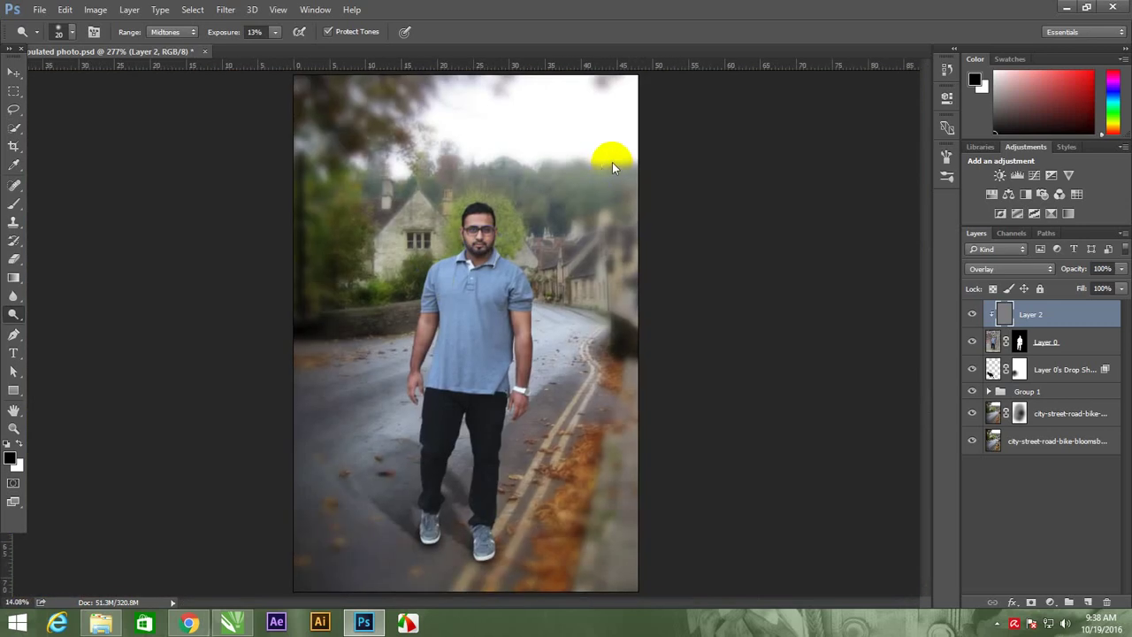
{"action": "left_click_drag", "start_coordinate": [489, 204], "coordinate": [596, 298]}
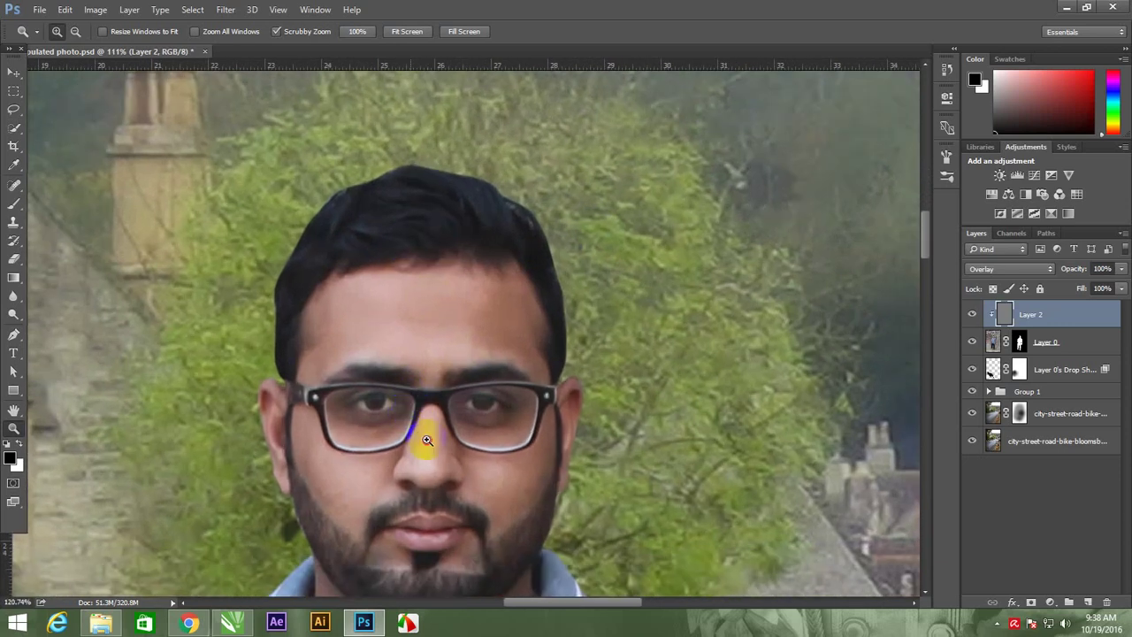
{"action": "left_click_drag", "start_coordinate": [426, 439], "coordinate": [451, 323]}
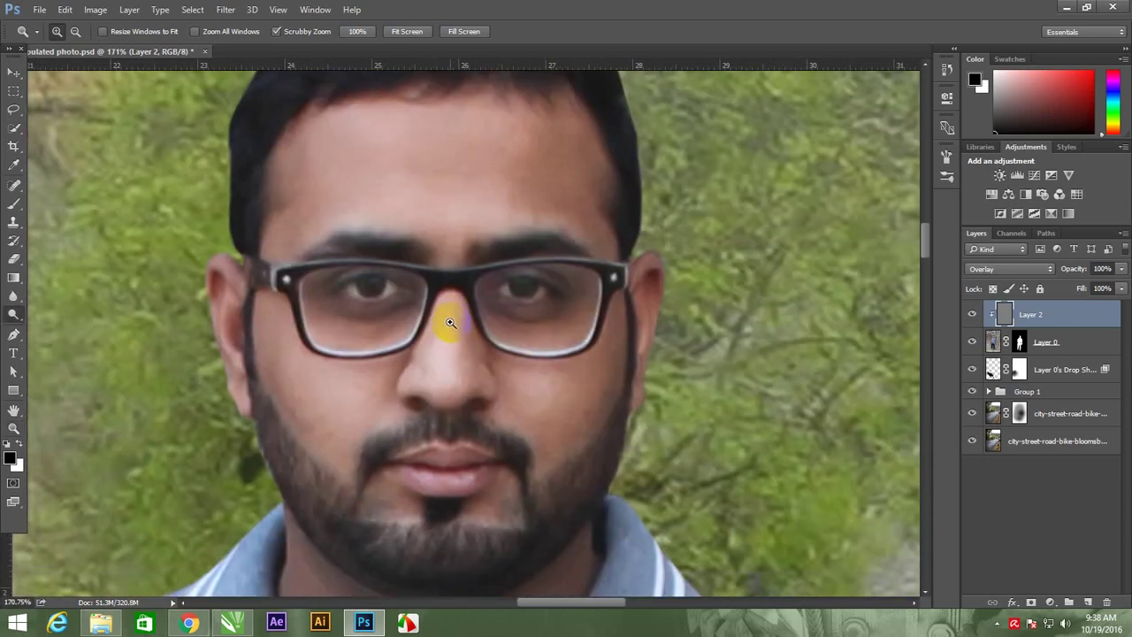
{"action": "key", "text": "o"}
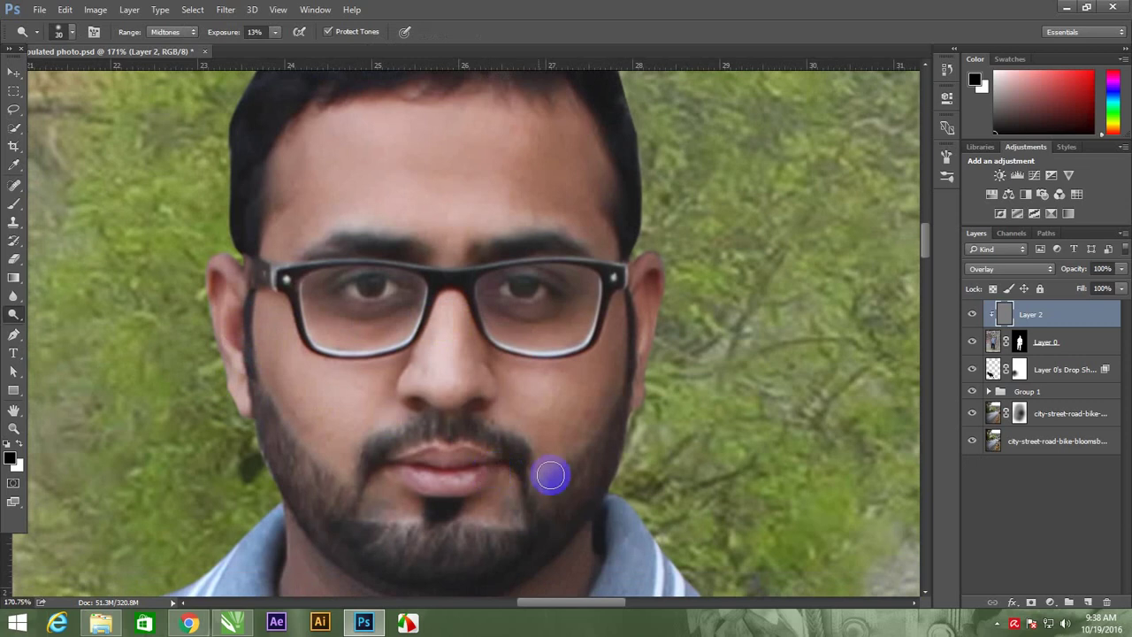
{"action": "key", "text": "bracketright"}
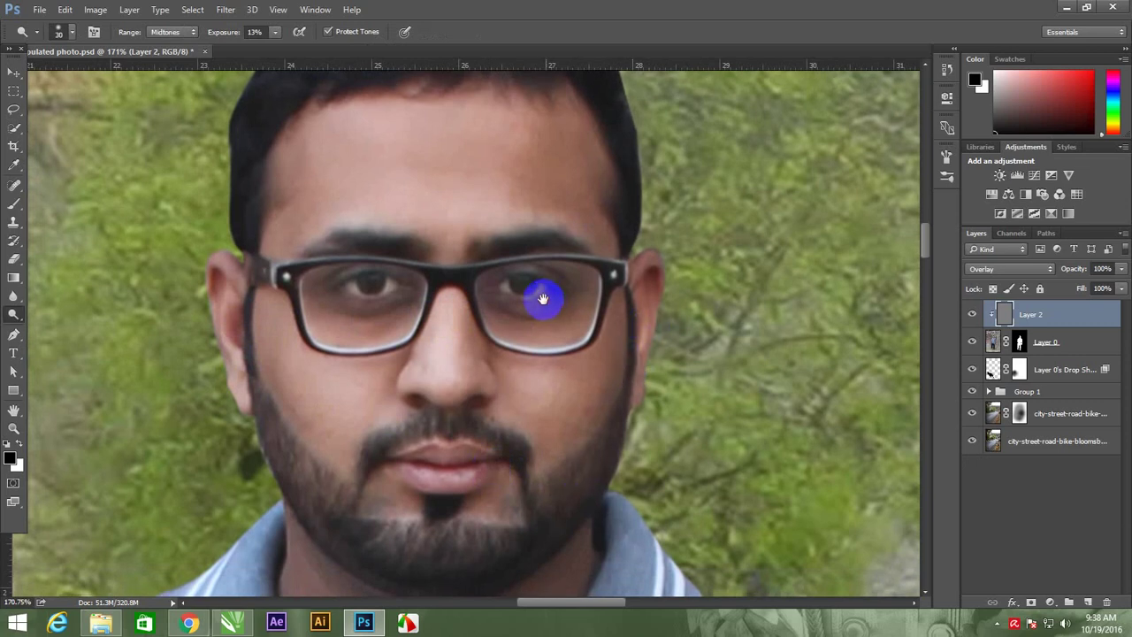
- Lighten the white edge of the shirt collar with a larger brush, then zoom out to the torso
{"action": "left_click_drag", "start_coordinate": [537, 298], "coordinate": [474, 209]}
{"action": "scroll", "coordinate": [478, 274], "scroll_direction": "down", "scroll_amount": 4}
{"action": "scroll", "coordinate": [495, 310], "scroll_direction": "down", "scroll_amount": 2}
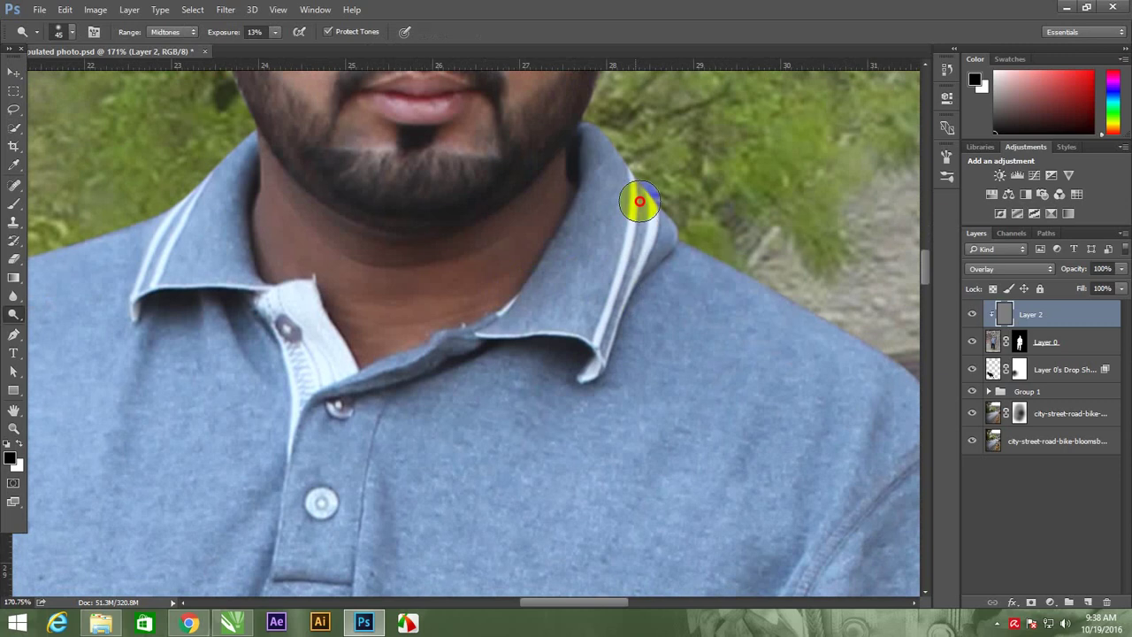
{"action": "key", "text": "bracketright"}
{"action": "key", "text": "bracketright"}
{"action": "key", "text": "bracketright"}
{"action": "mouse_move", "coordinate": [324, 496]}
{"action": "left_mouse_down"}
{"action": "mouse_move", "coordinate": [316, 361]}
{"action": "mouse_move", "coordinate": [298, 341]}
{"action": "left_mouse_up"}
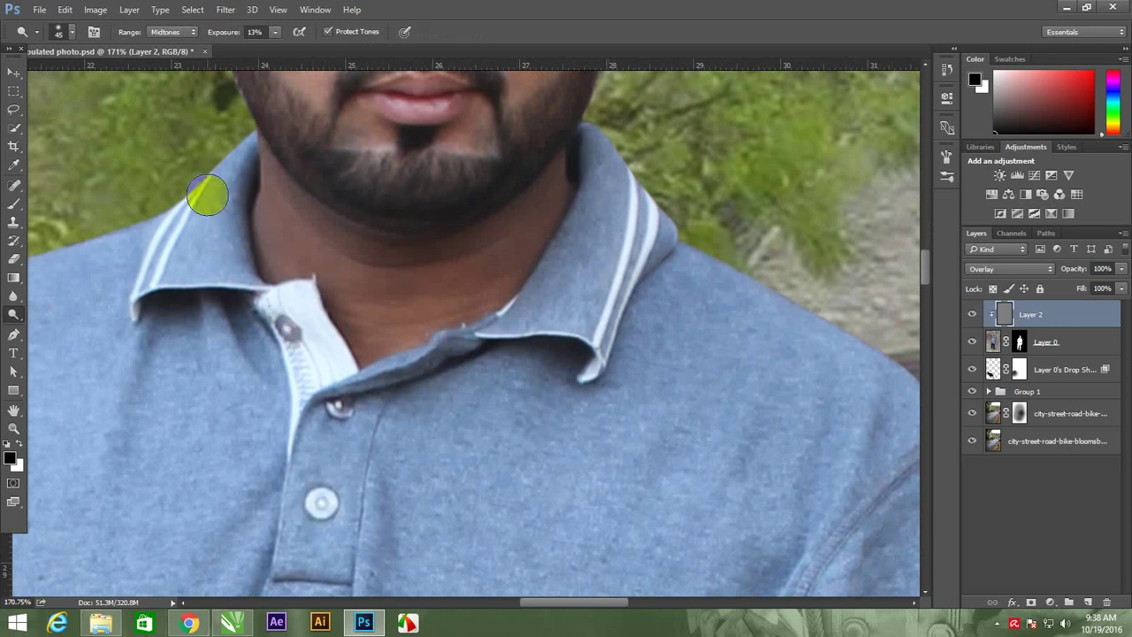
{"action": "key", "text": "z"}
{"action": "left_click_drag", "start_coordinate": [643, 360], "coordinate": [598, 289]}
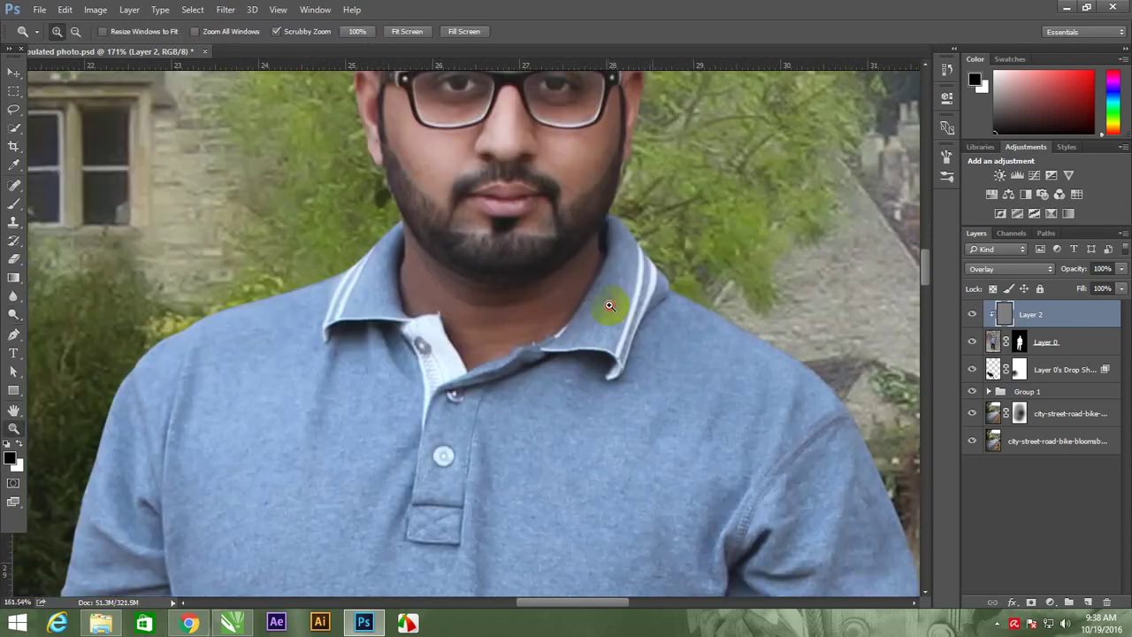
- Lower the dodge exposure to 6% and broadly lighten the blue shirt with a large brush
{"action": "key", "text": "o"}
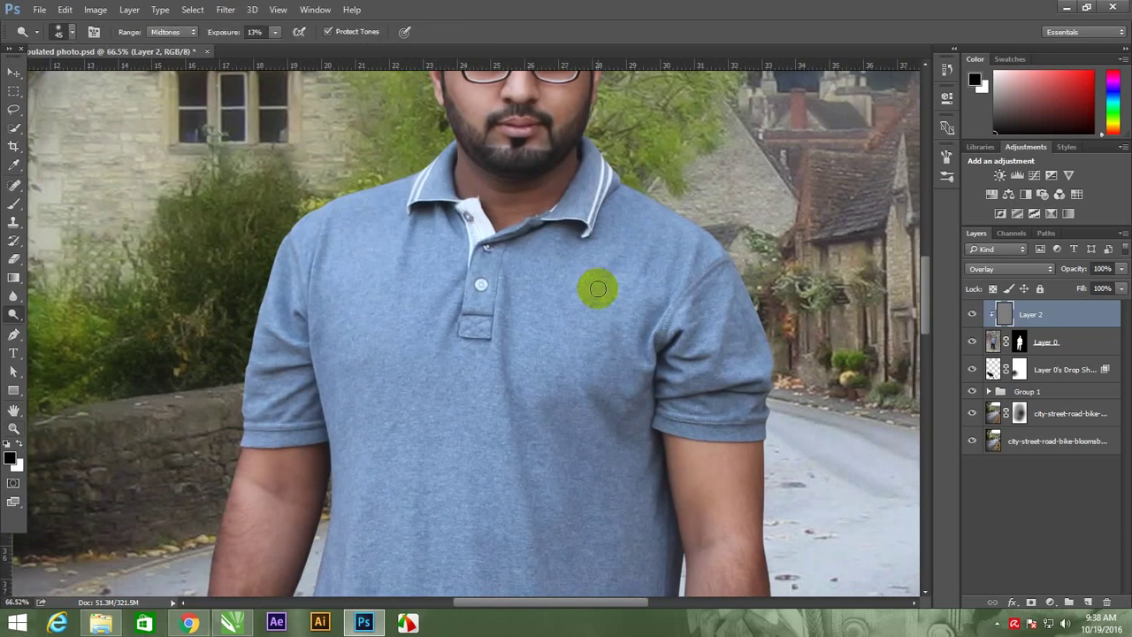
{"action": "key", "text": "bracketright"}
{"action": "key", "text": "bracketright"}
{"action": "left_click_drag", "start_coordinate": [543, 430], "coordinate": [614, 329]}
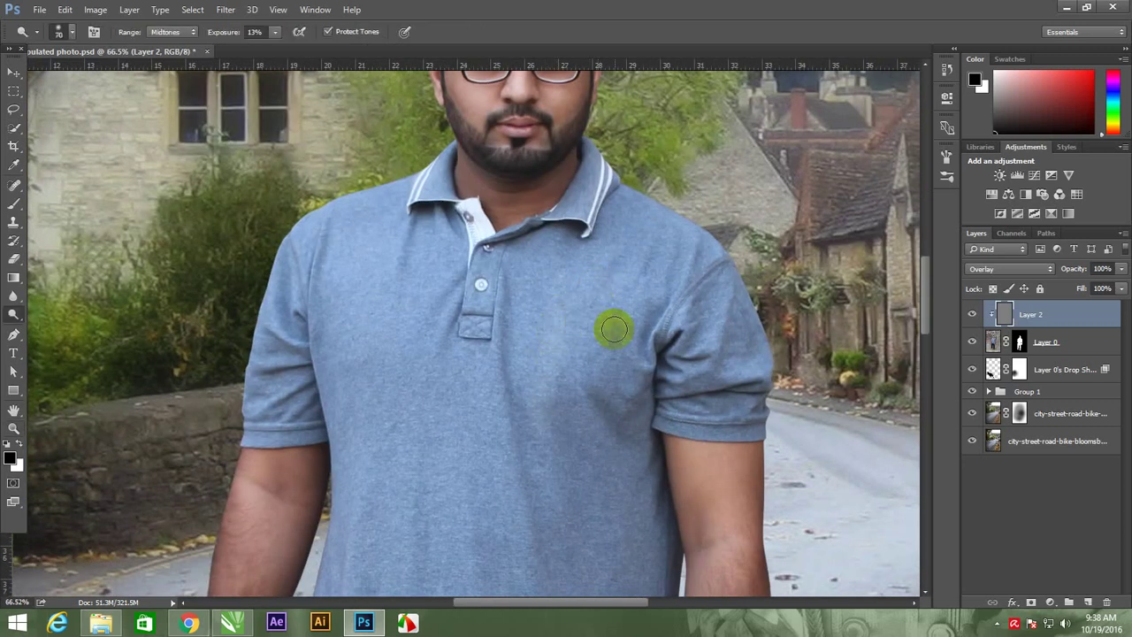
{"action": "left_click", "coordinate": [296, 62]}
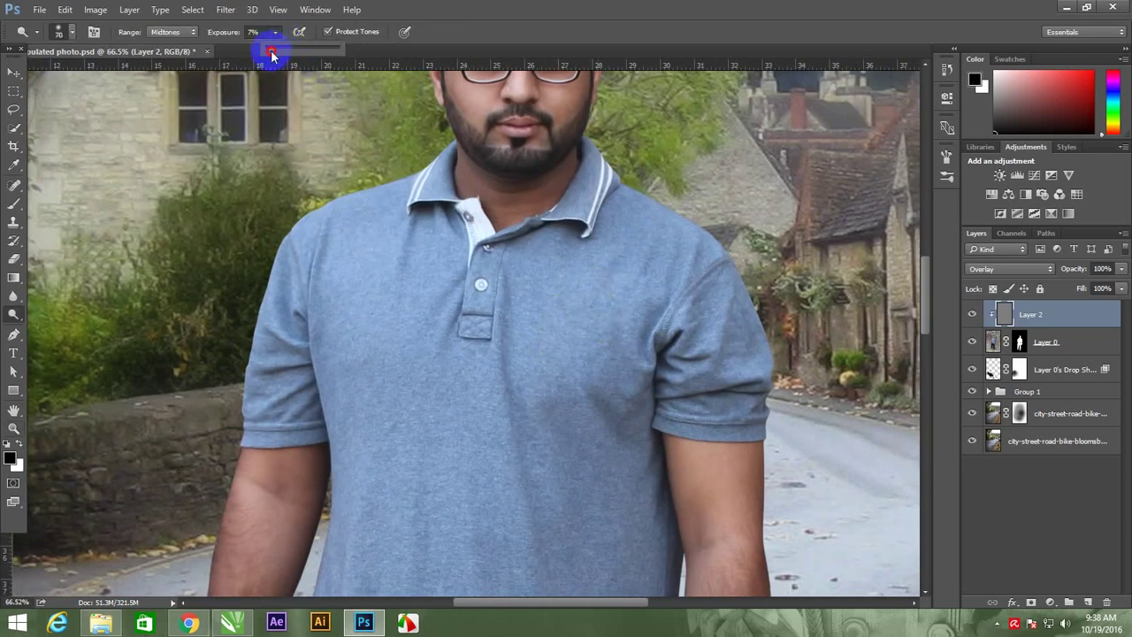
{"action": "left_click_drag", "start_coordinate": [271, 55], "coordinate": [268, 56]}
{"action": "mouse_move", "coordinate": [392, 189]}
{"action": "left_mouse_down"}
{"action": "mouse_move", "coordinate": [370, 293]}
{"action": "mouse_move", "coordinate": [387, 483]}
{"action": "left_mouse_up"}
{"action": "left_click_drag", "start_coordinate": [594, 265], "coordinate": [543, 510]}
- With a smaller brush, lighten the lower shirt and the watch band
{"action": "left_click_drag", "start_coordinate": [572, 432], "coordinate": [536, 177]}
{"action": "key", "text": "bracketleft"}
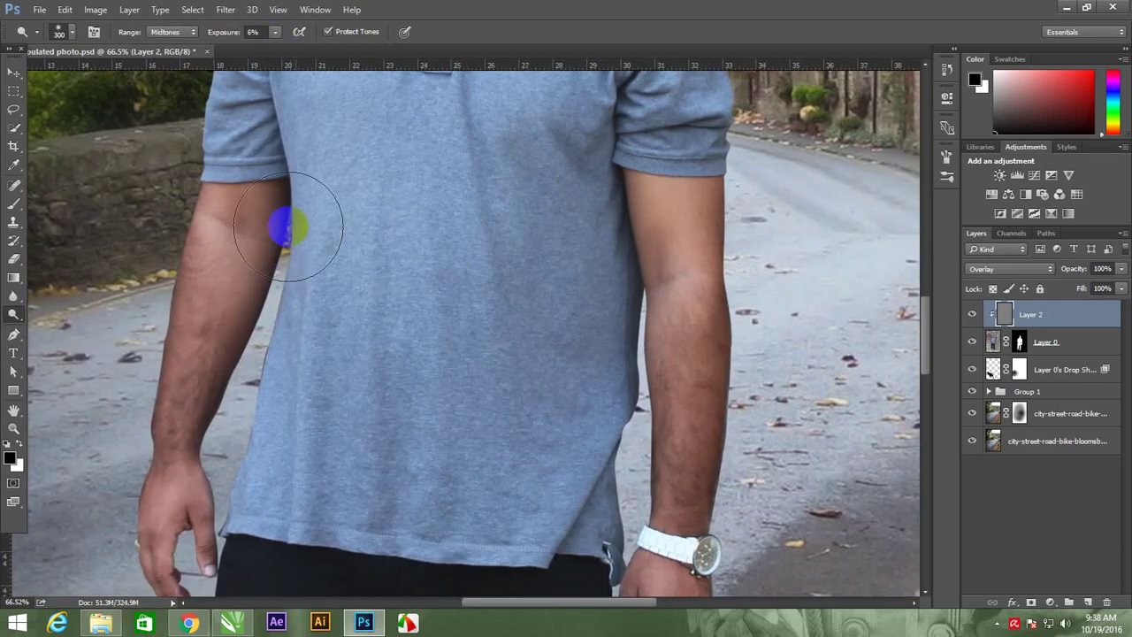
{"action": "key", "text": "bracketleft"}
{"action": "key", "text": "bracketleft"}
{"action": "key", "text": "bracketleft"}
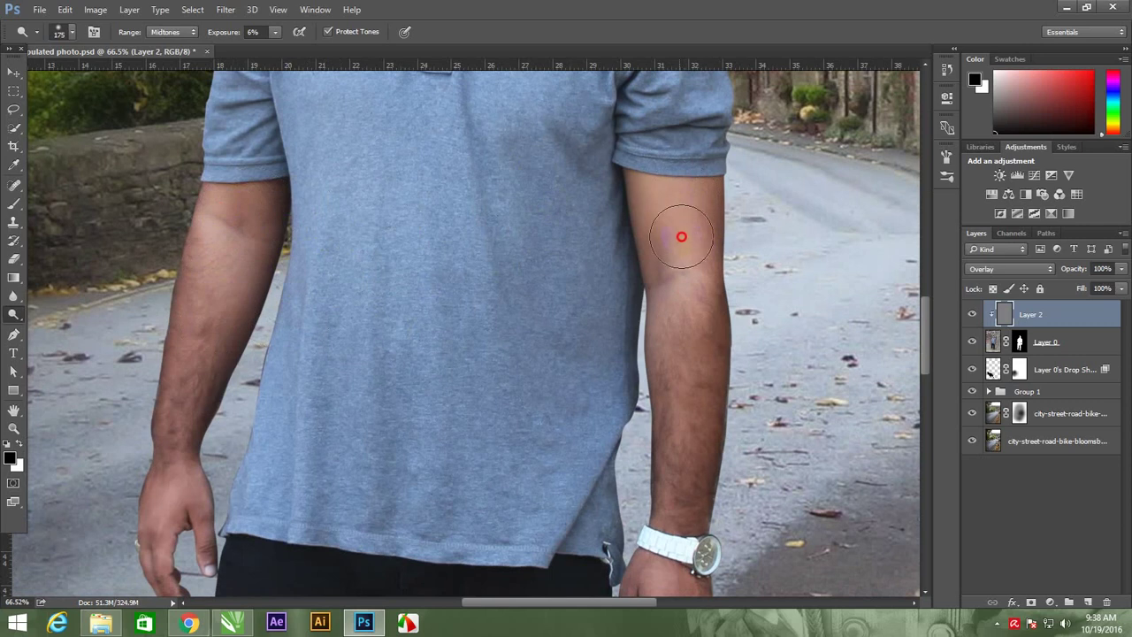
{"action": "left_click_drag", "start_coordinate": [359, 164], "coordinate": [432, 483]}
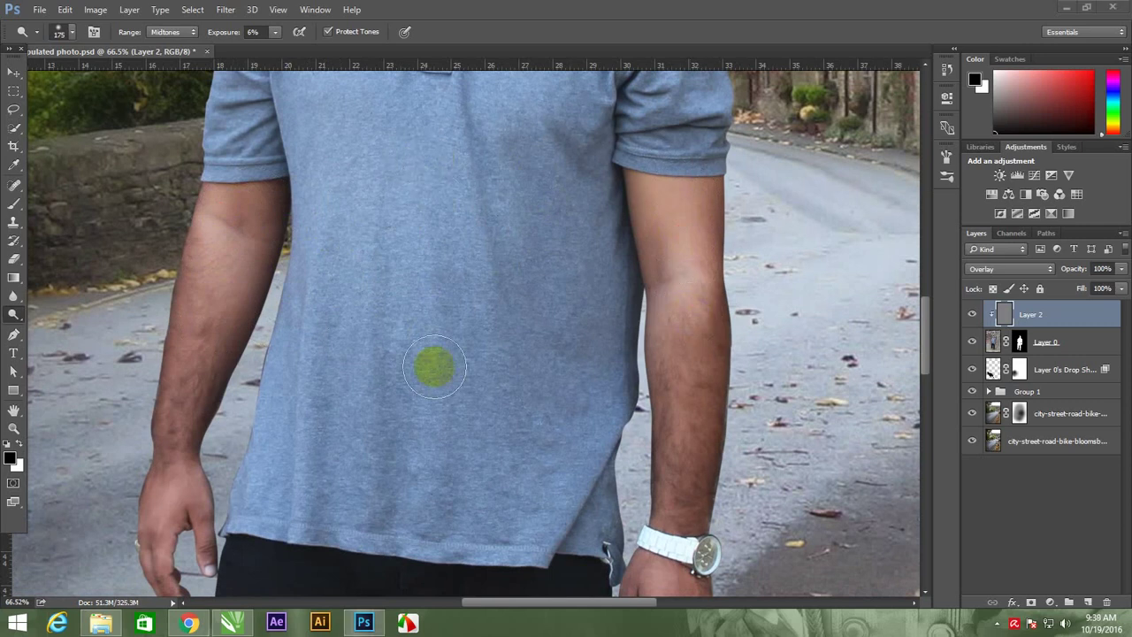
{"action": "left_click_drag", "start_coordinate": [640, 505], "coordinate": [550, 363]}
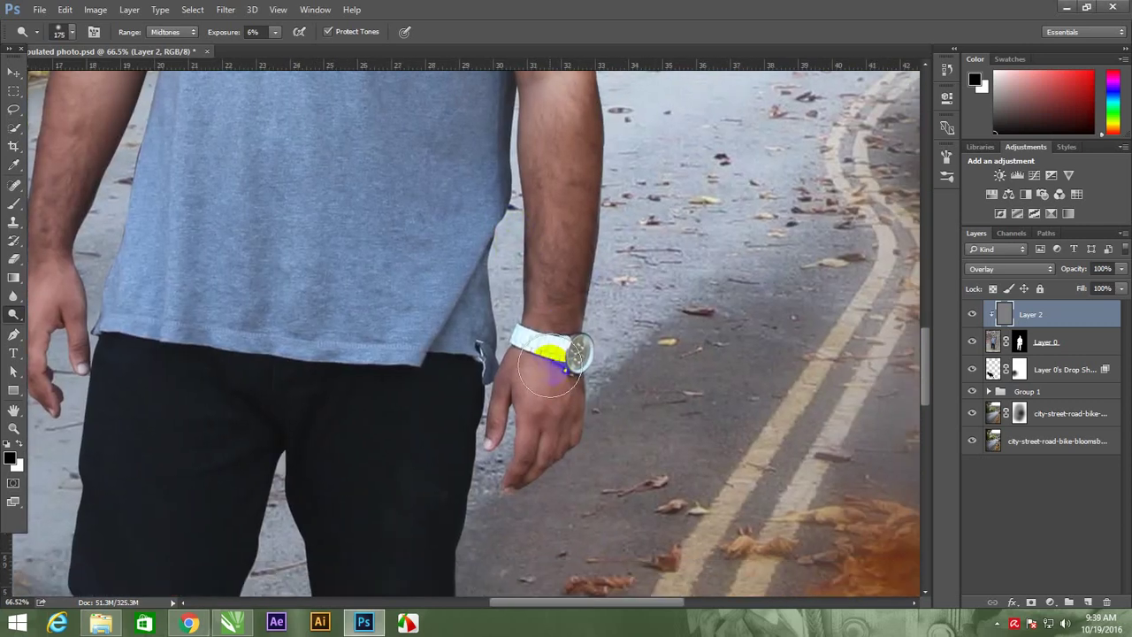
{"action": "key", "text": "bracketleft"}
{"action": "left_click", "coordinate": [524, 339]}
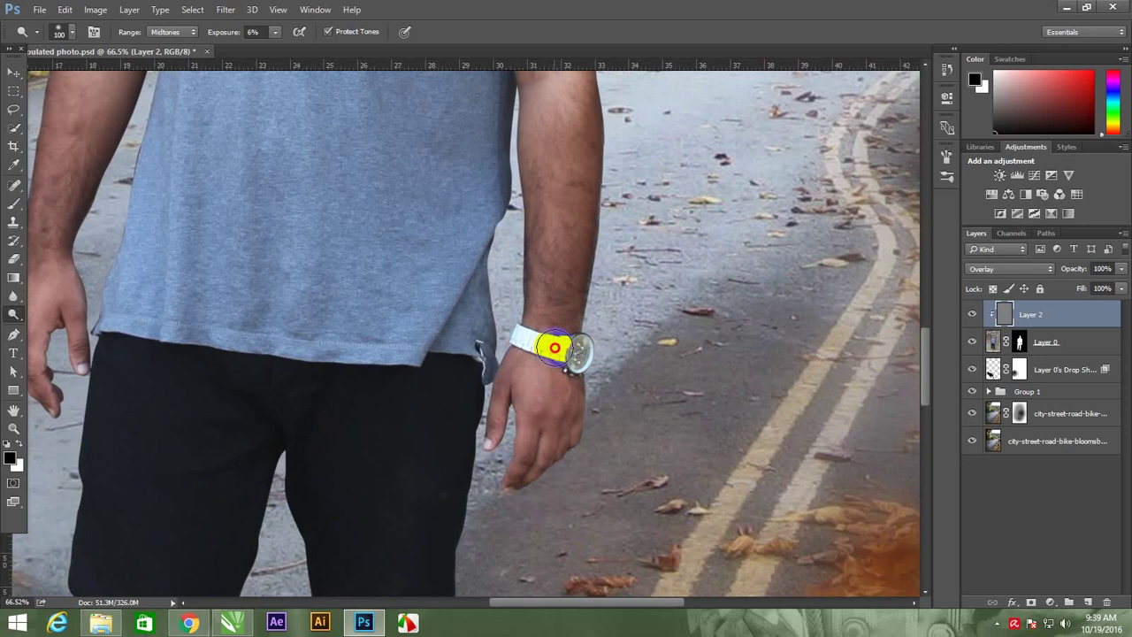
{"action": "left_click_drag", "start_coordinate": [324, 253], "coordinate": [442, 361]}
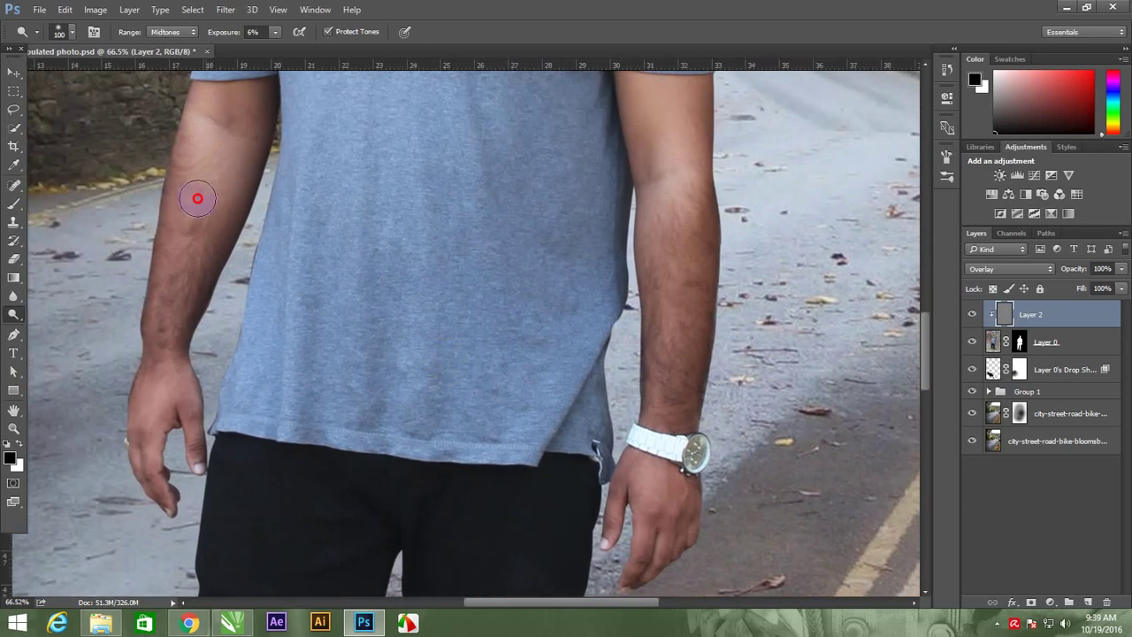
{"action": "mouse_move", "coordinate": [371, 242]}
{"action": "left_mouse_down"}
{"action": "mouse_move", "coordinate": [351, 328]}
{"action": "mouse_move", "coordinate": [341, 222]}
{"action": "left_mouse_up"}
- Zoom in on the feet and dodge the left shoe and the side of the right shoe
{"action": "right_click", "coordinate": [321, 215]}
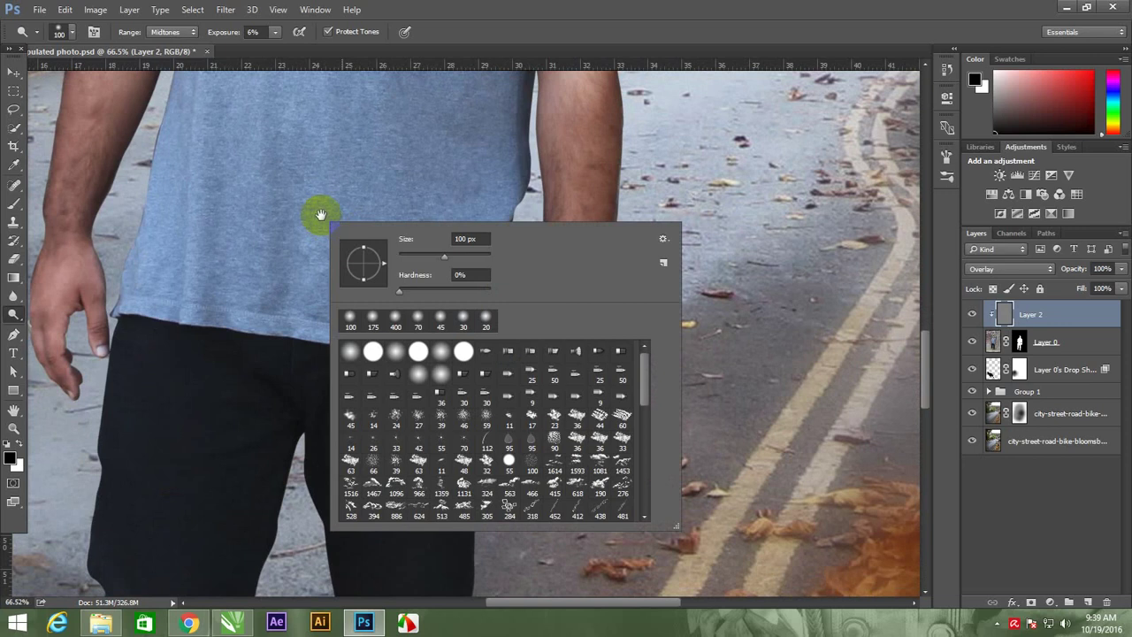
{"action": "key", "text": "Escape"}
{"action": "scroll", "coordinate": [310, 207], "scroll_direction": "down", "scroll_amount": 10}
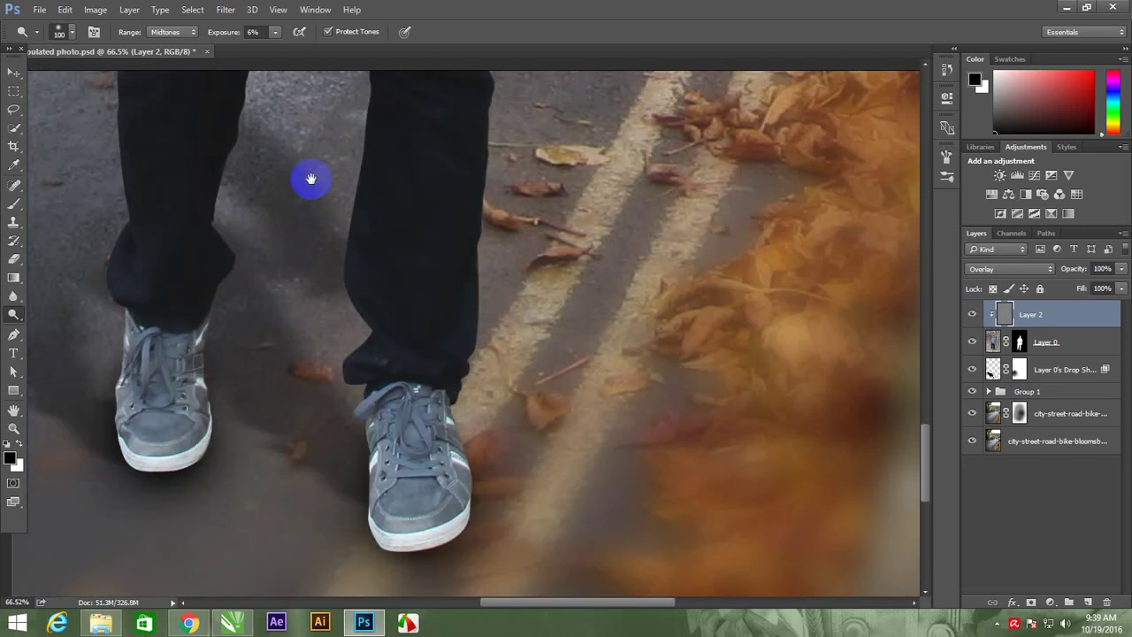
{"action": "scroll", "coordinate": [310, 179], "scroll_direction": "down", "scroll_amount": 5}
{"action": "key", "text": "z"}
{"action": "left_click_drag", "start_coordinate": [374, 298], "coordinate": [374, 312]}
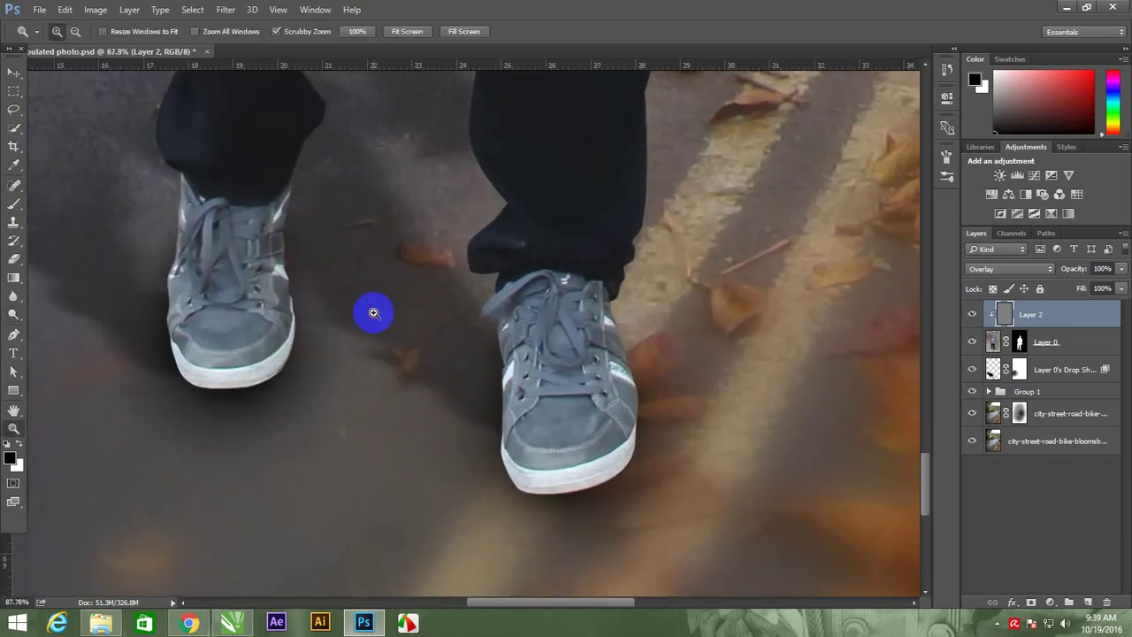
{"action": "key", "text": "o"}
{"action": "left_click", "coordinate": [227, 285]}
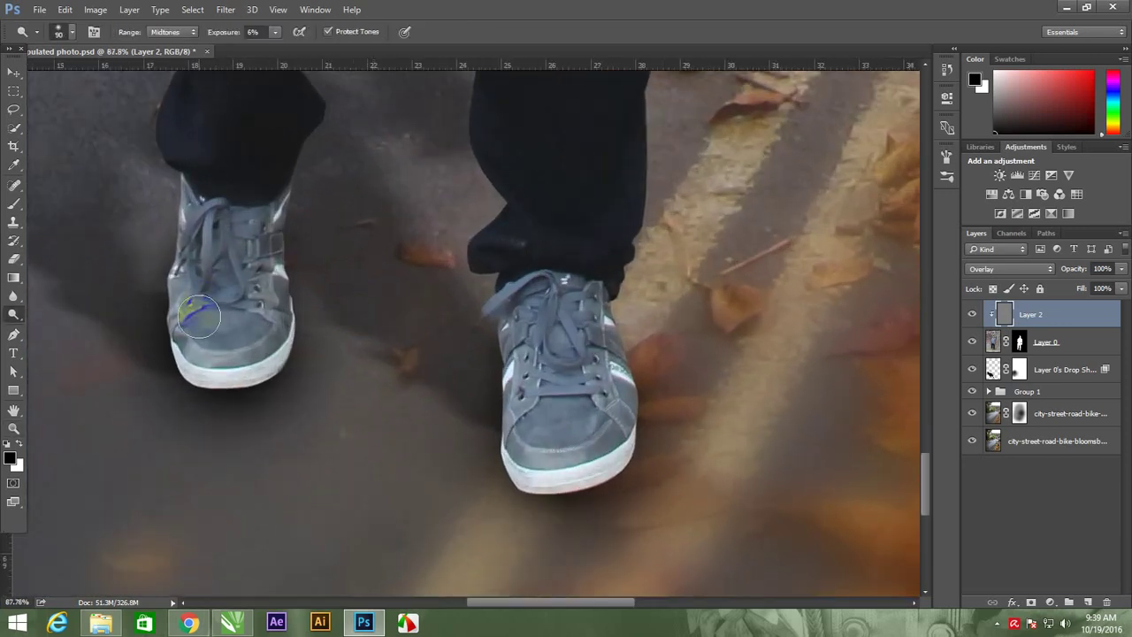
{"action": "left_click", "coordinate": [635, 384]}
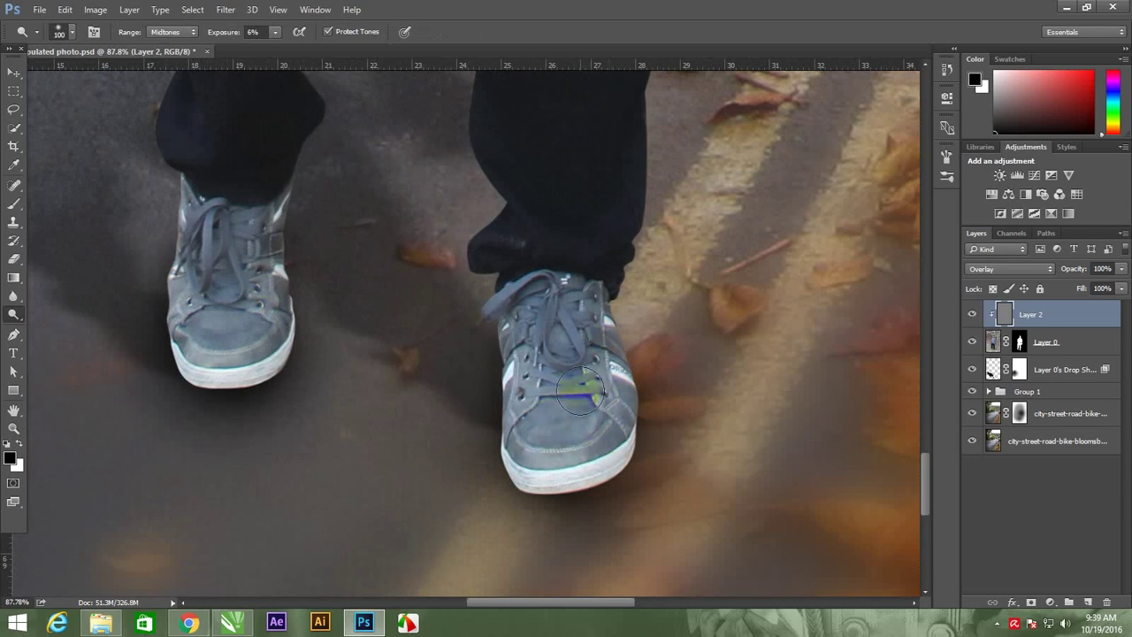
- Fit the whole composition on screen to review the highlights
{"action": "scroll", "coordinate": [518, 384], "scroll_direction": "up", "scroll_amount": 6}
{"action": "scroll", "coordinate": [518, 286], "scroll_direction": "up", "scroll_amount": 3}
{"action": "scroll", "coordinate": [525, 295], "scroll_direction": "up", "scroll_amount": 1}
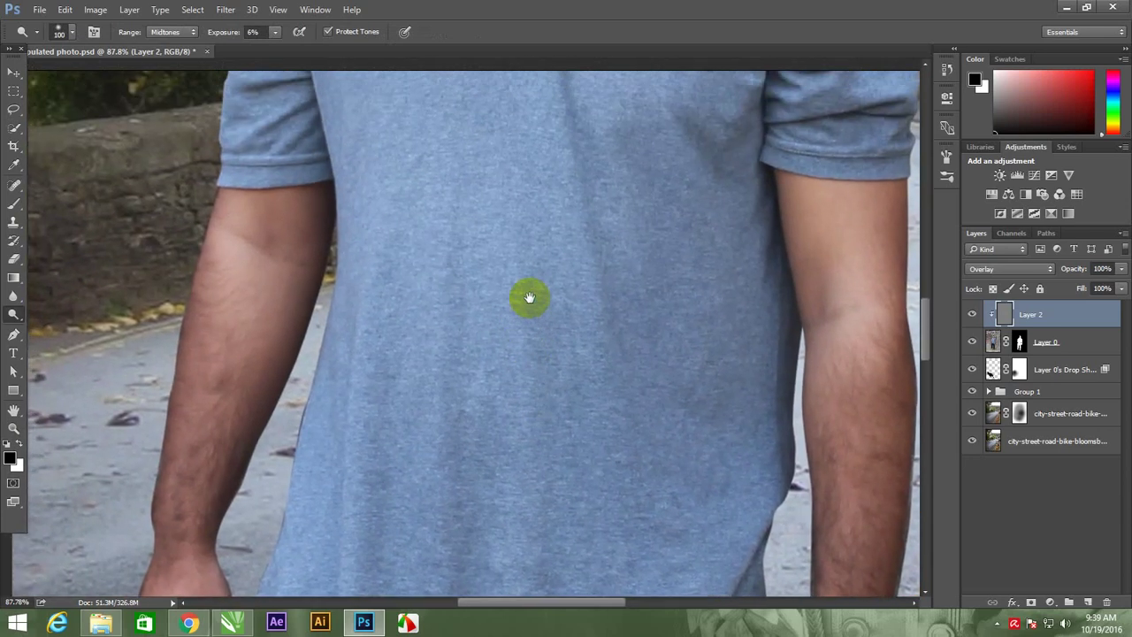
{"action": "right_click", "coordinate": [528, 297]}
{"action": "left_click", "coordinate": [544, 314]}
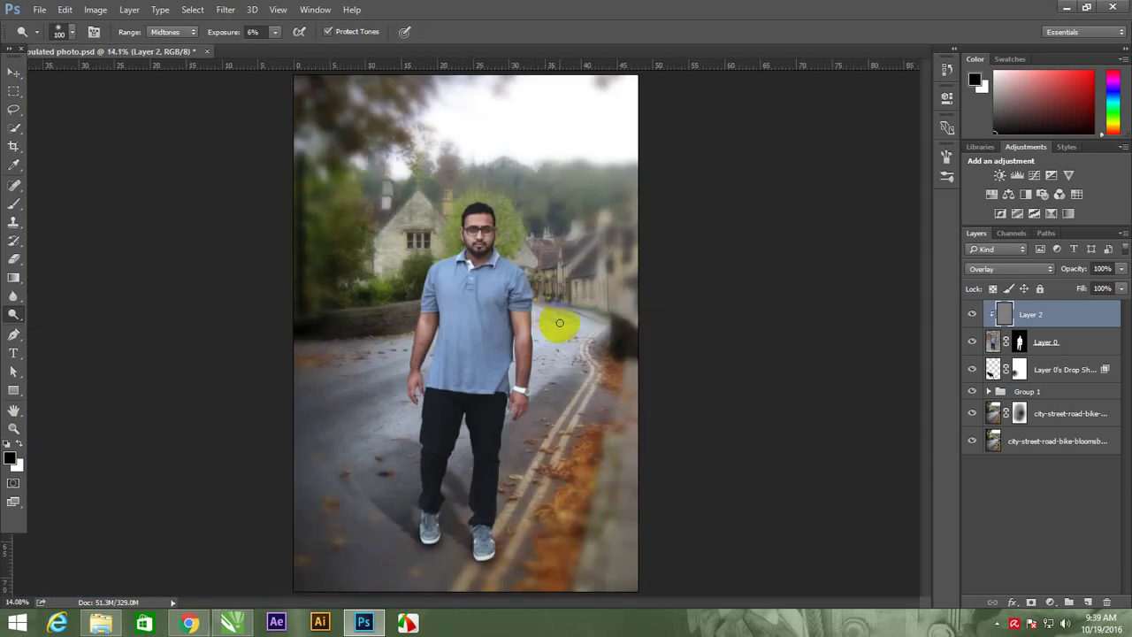
{"action": "key", "text": "v"}
{"action": "left_click", "coordinate": [737, 306]}
{"action": "key", "text": "z"}
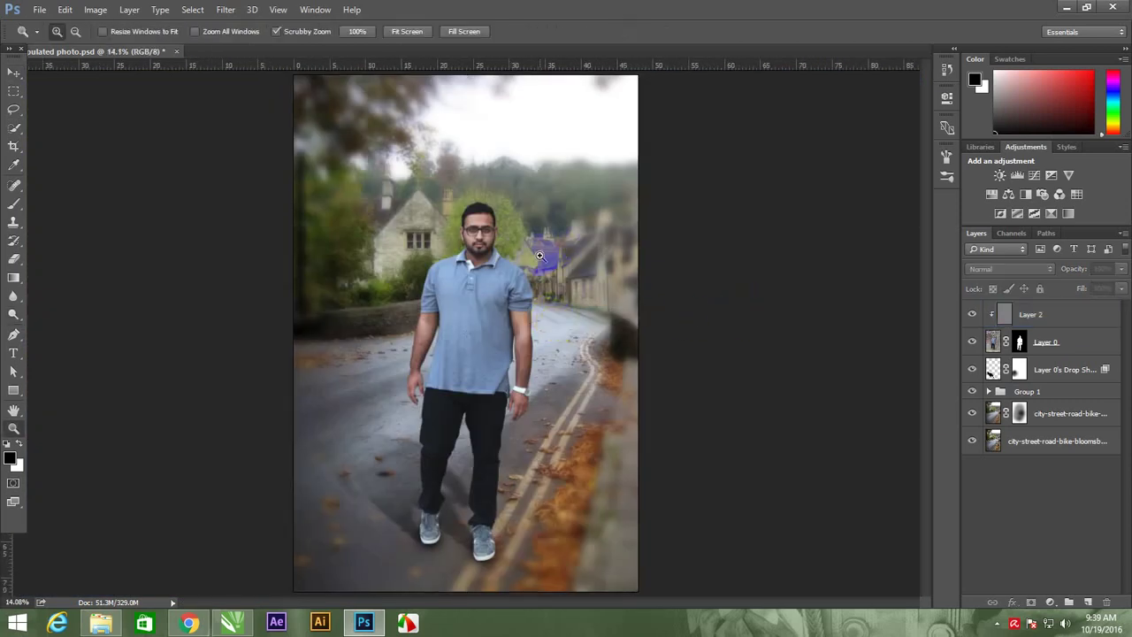
{"action": "left_click_drag", "start_coordinate": [540, 256], "coordinate": [560, 278]}
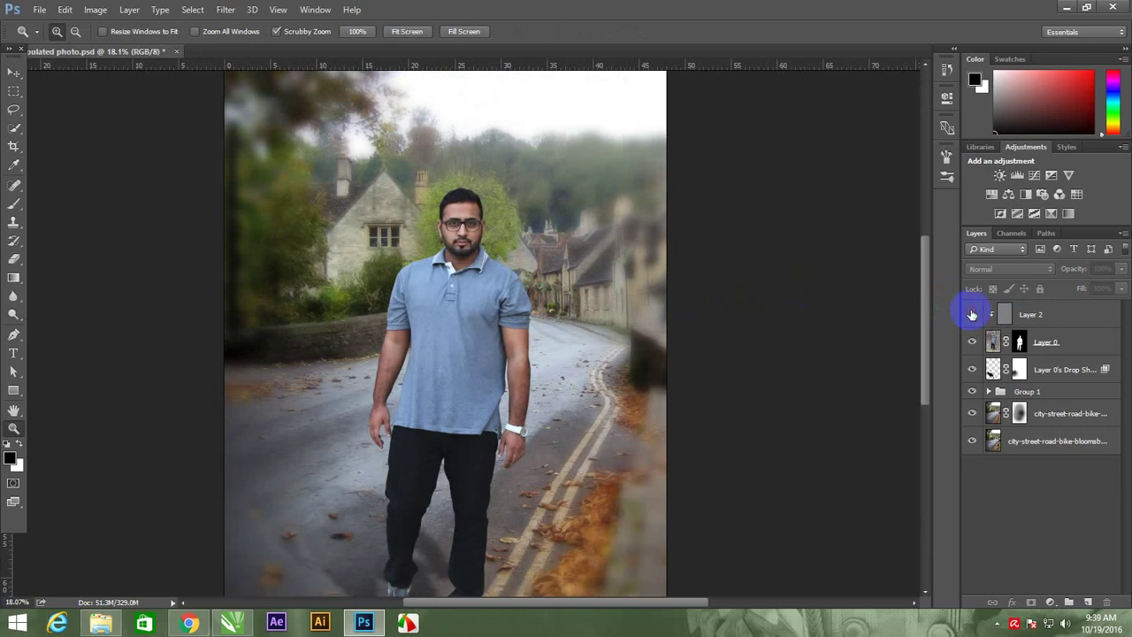
{"action": "left_click_drag", "start_coordinate": [504, 209], "coordinate": [501, 268]}
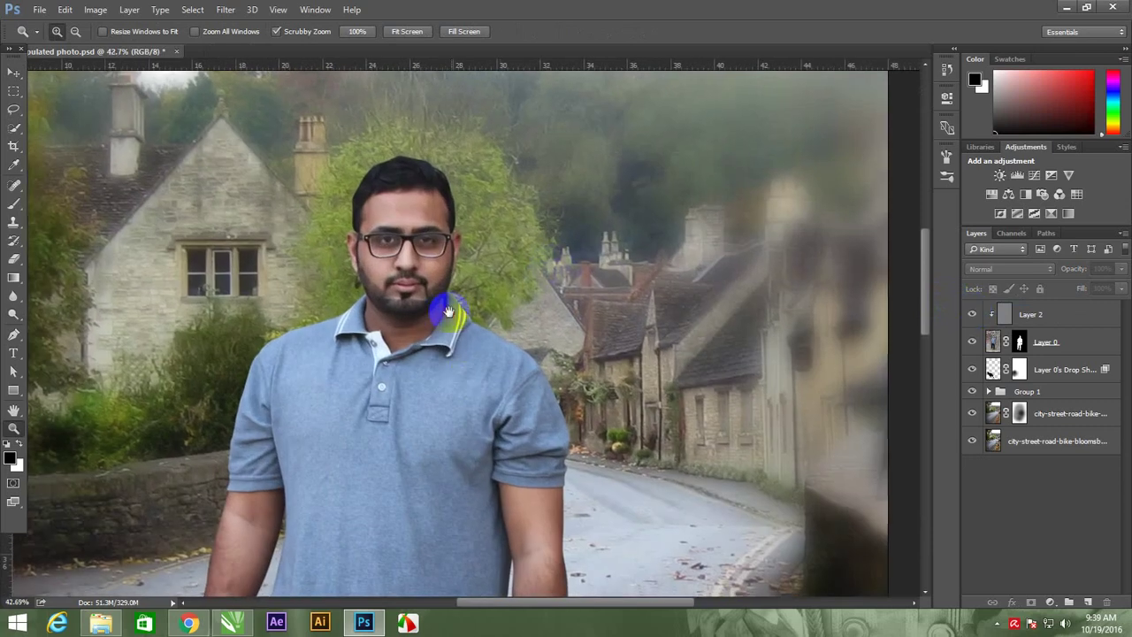
{"action": "scroll", "coordinate": [354, 300], "scroll_direction": "down", "scroll_amount": 1}
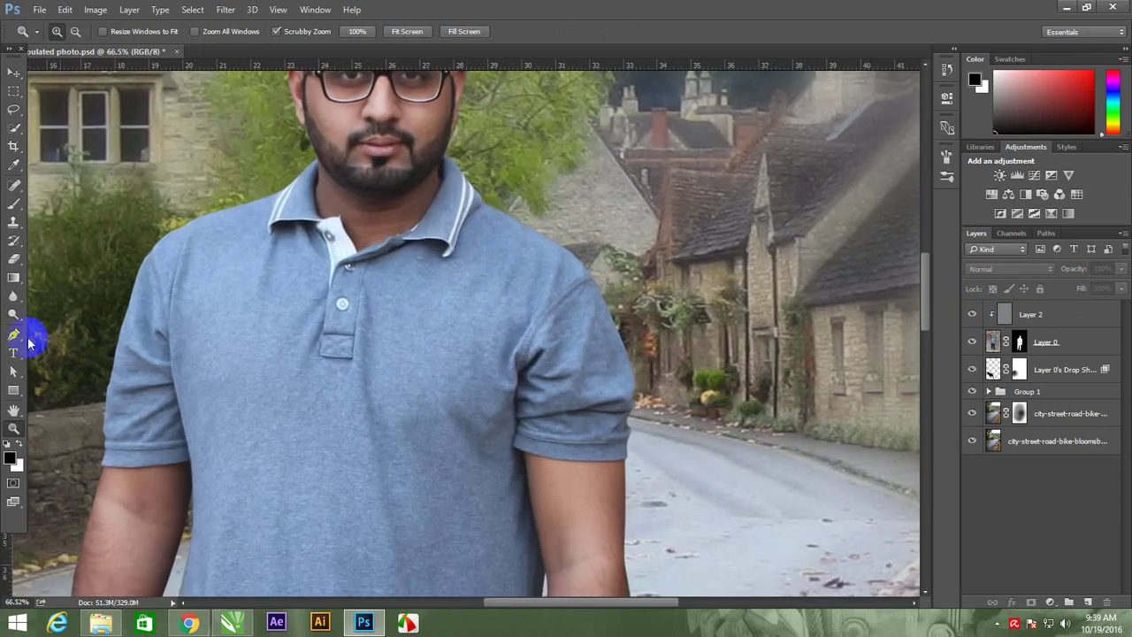
{"action": "right_click", "coordinate": [15, 314]}
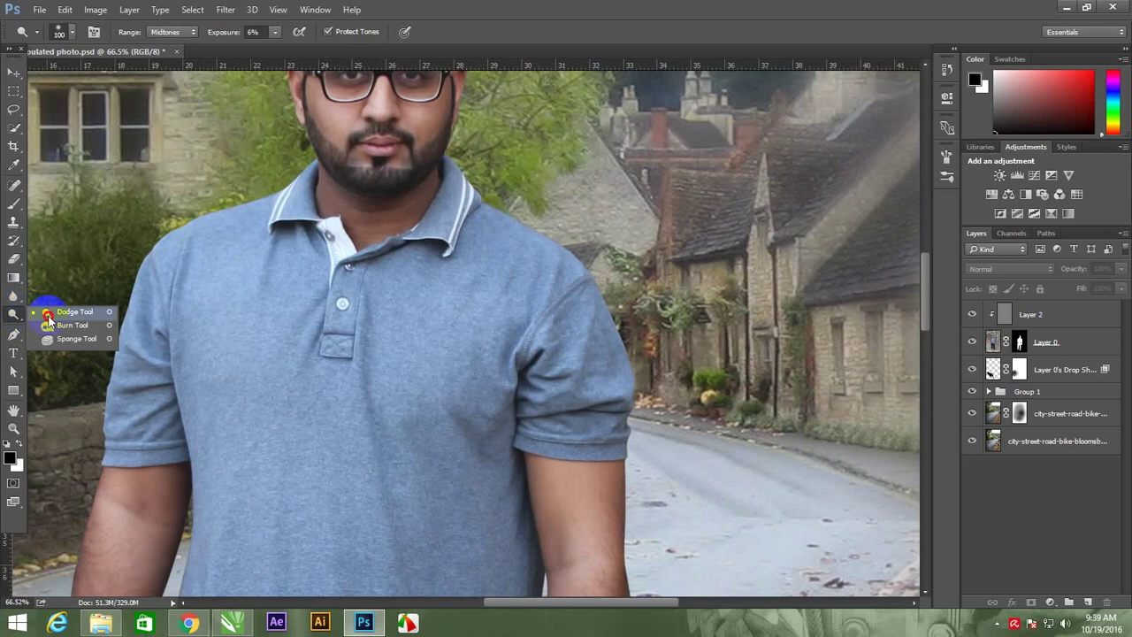
- On Layer 2, zoom to the face and set the Dodge brush to 80 px at 14% exposure
{"action": "left_click", "coordinate": [58, 311]}
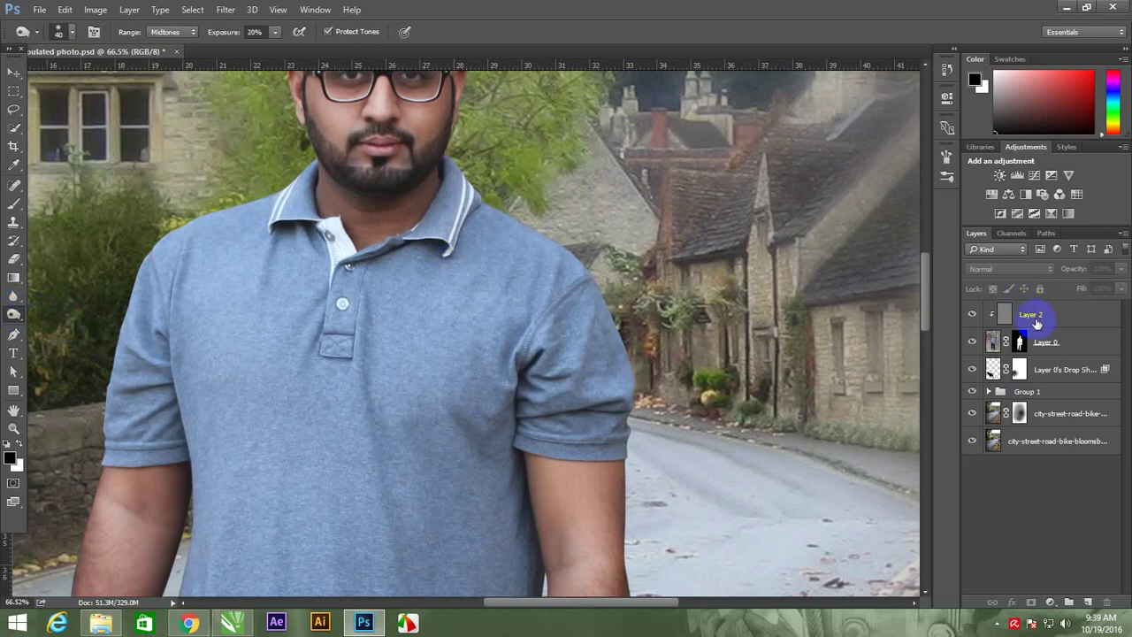
{"action": "left_click", "coordinate": [1036, 321]}
{"action": "key", "text": "z"}
{"action": "left_click", "coordinate": [460, 199]}
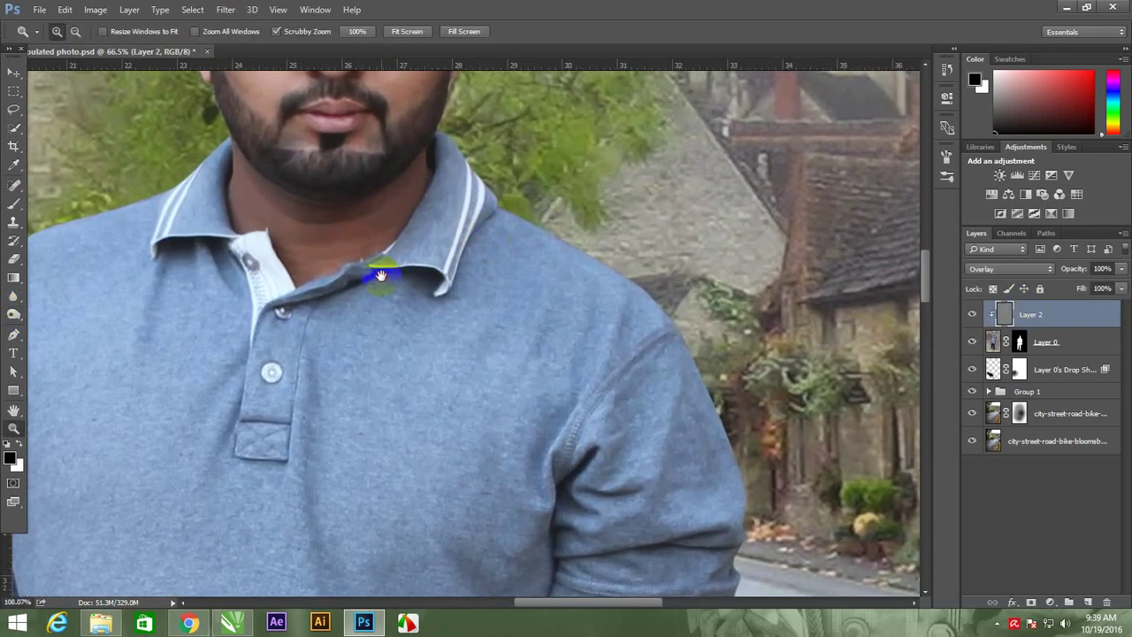
{"action": "left_click_drag", "start_coordinate": [380, 276], "coordinate": [402, 501]}
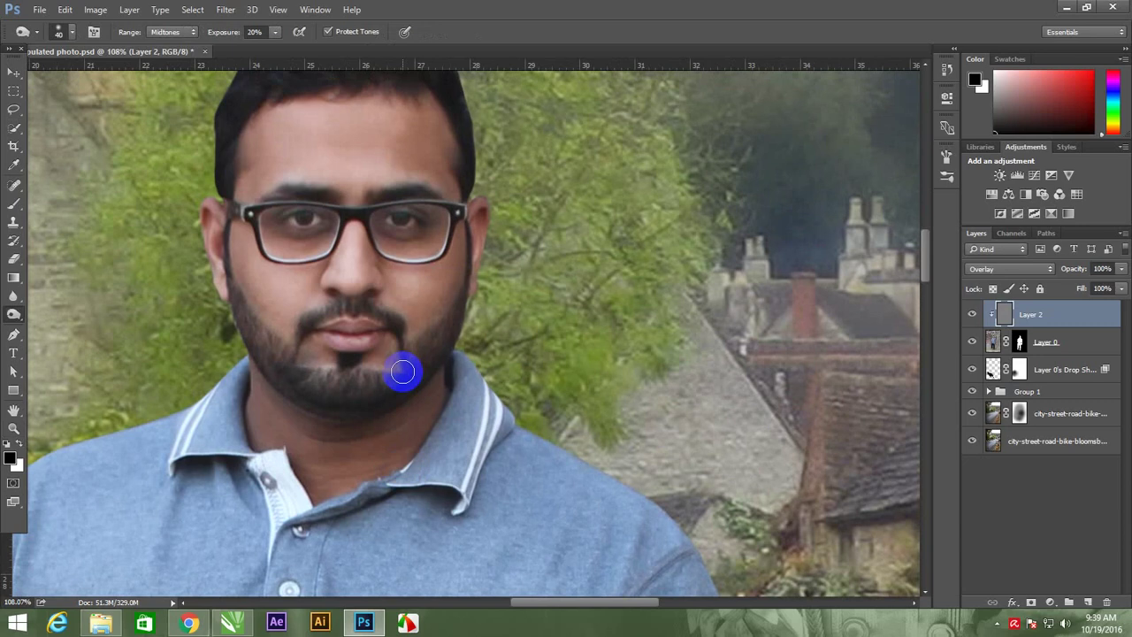
{"action": "key", "text": "bracketright"}
{"action": "key", "text": "bracketright"}
{"action": "key", "text": "bracketright"}
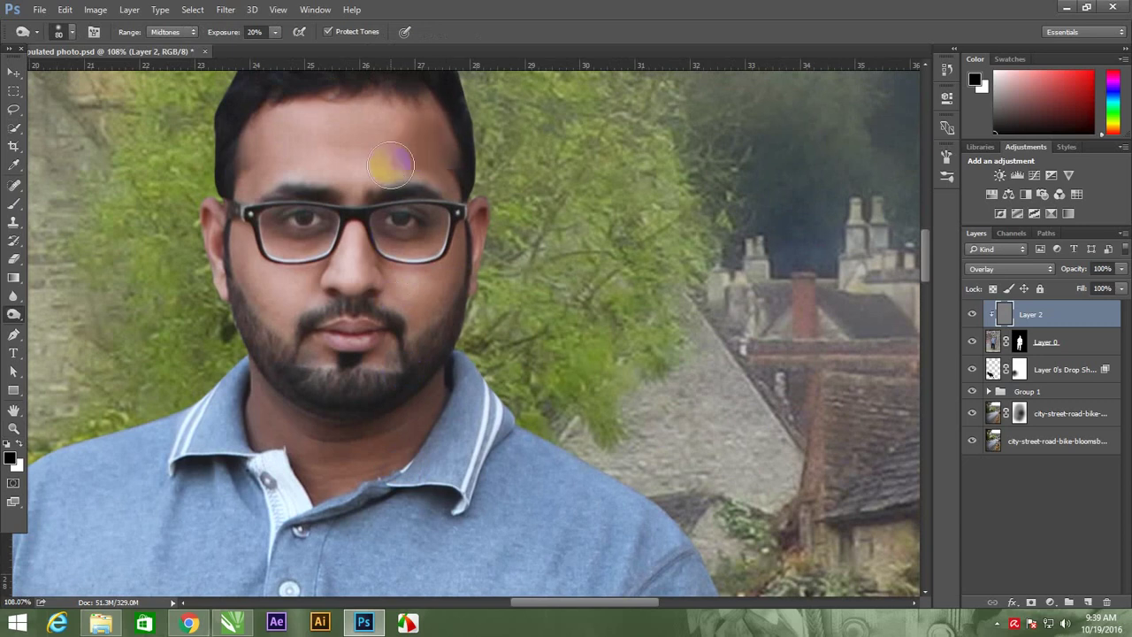
{"action": "left_click", "coordinate": [274, 33]}
{"action": "left_click", "coordinate": [271, 55]}
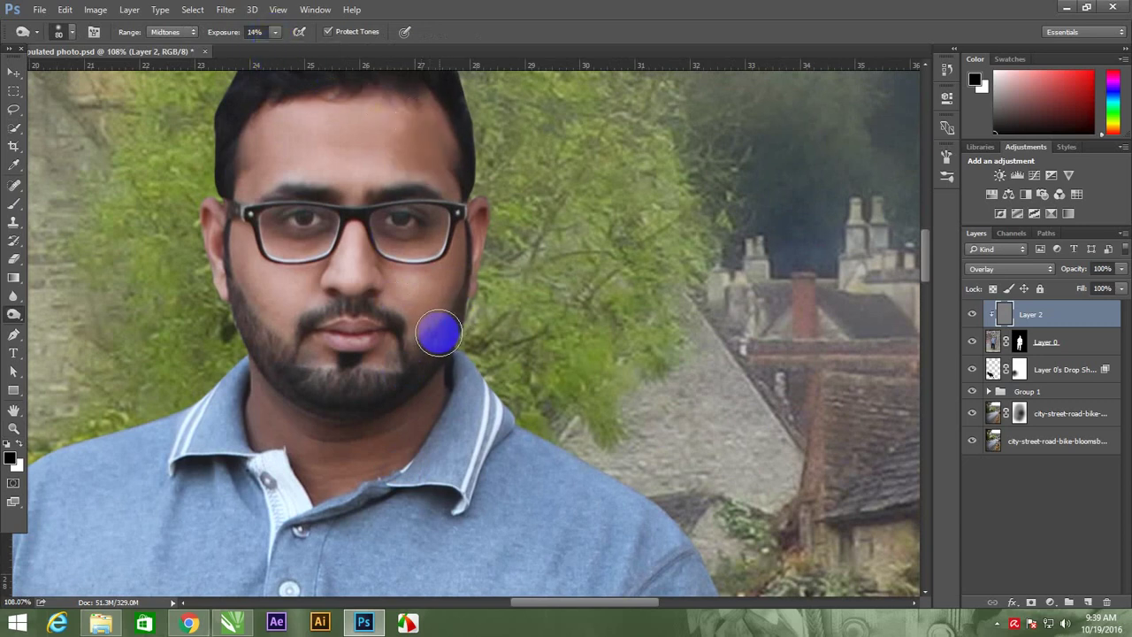
- Dodge along the jaw, lower beard, left cheek and mustache, then zoom closer on the mouth
{"action": "mouse_move", "coordinate": [448, 327]}
{"action": "left_mouse_down"}
{"action": "mouse_move", "coordinate": [286, 392]}
{"action": "mouse_move", "coordinate": [249, 327]}
{"action": "left_mouse_up"}
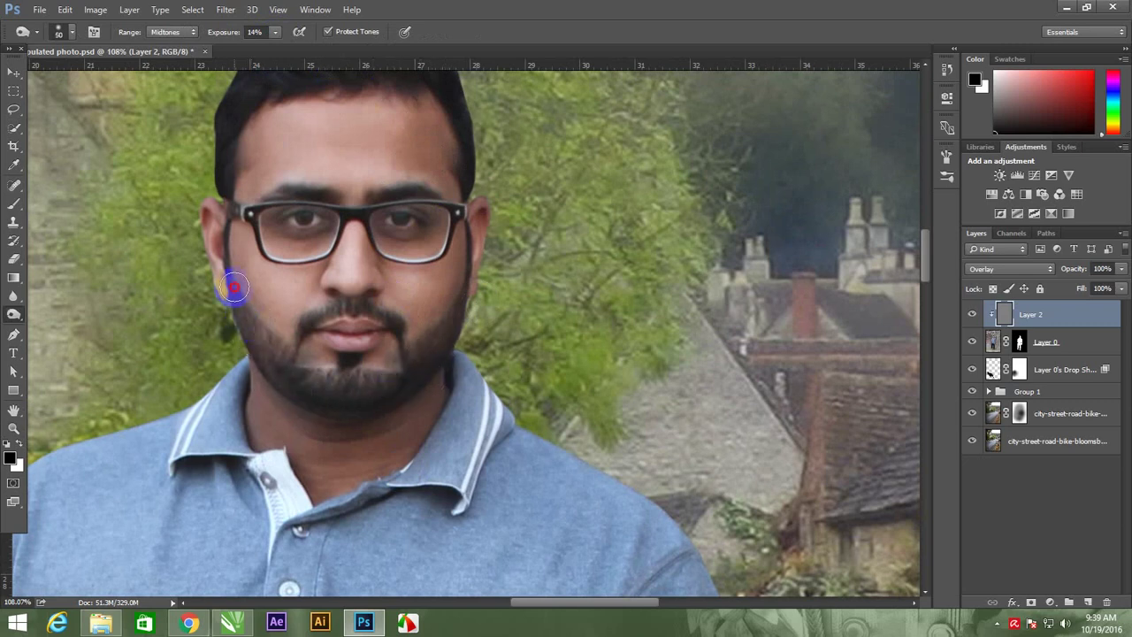
{"action": "mouse_move", "coordinate": [233, 287]}
{"action": "left_mouse_down"}
{"action": "mouse_move", "coordinate": [266, 346]}
{"action": "mouse_move", "coordinate": [371, 315]}
{"action": "mouse_move", "coordinate": [404, 323]}
{"action": "left_mouse_up"}
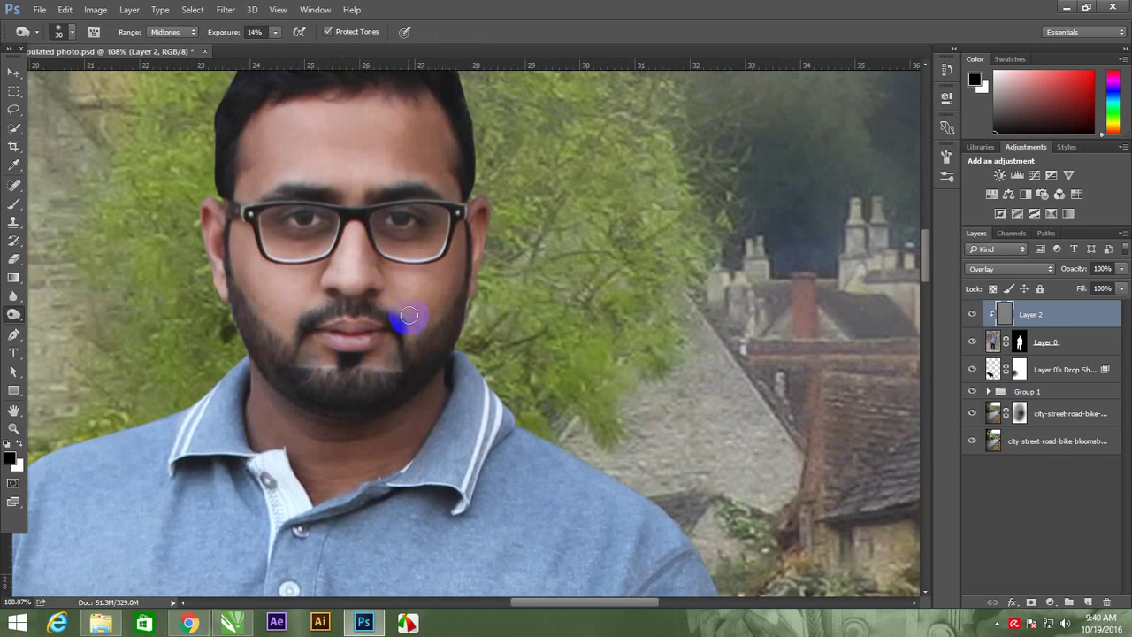
{"action": "key", "text": "z"}
{"action": "left_click_drag", "start_coordinate": [398, 285], "coordinate": [386, 358]}
- Dodge along the top of the mustache, the jaw edge and the glasses frame
{"action": "key", "text": "o"}
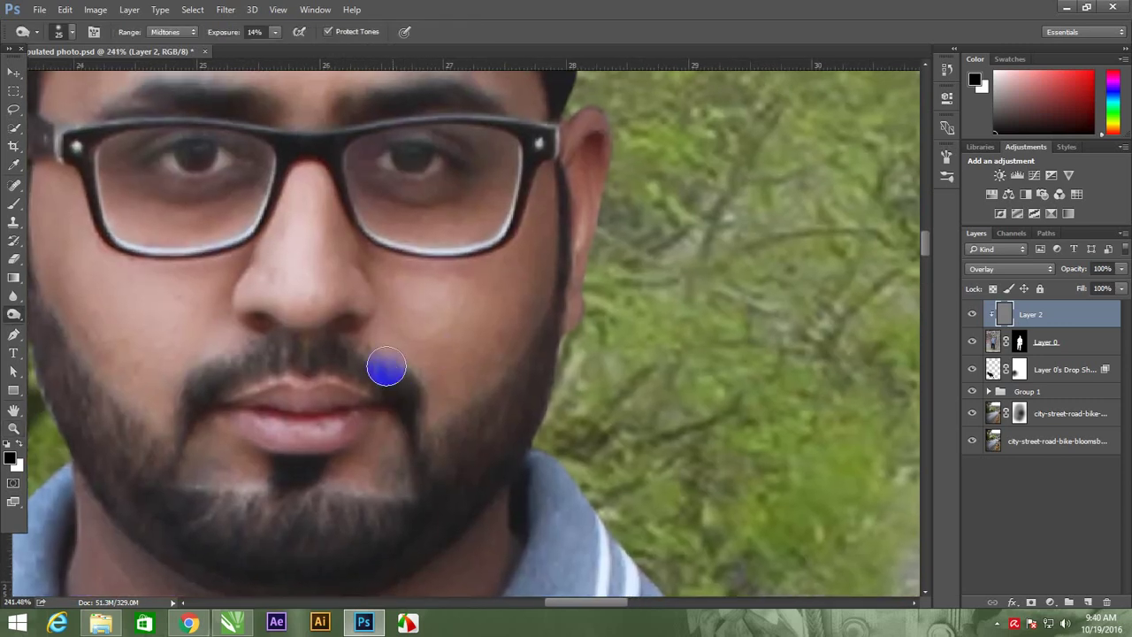
{"action": "mouse_move", "coordinate": [350, 321]}
{"action": "left_mouse_down"}
{"action": "mouse_move", "coordinate": [257, 318]}
{"action": "mouse_move", "coordinate": [270, 324]}
{"action": "left_mouse_up"}
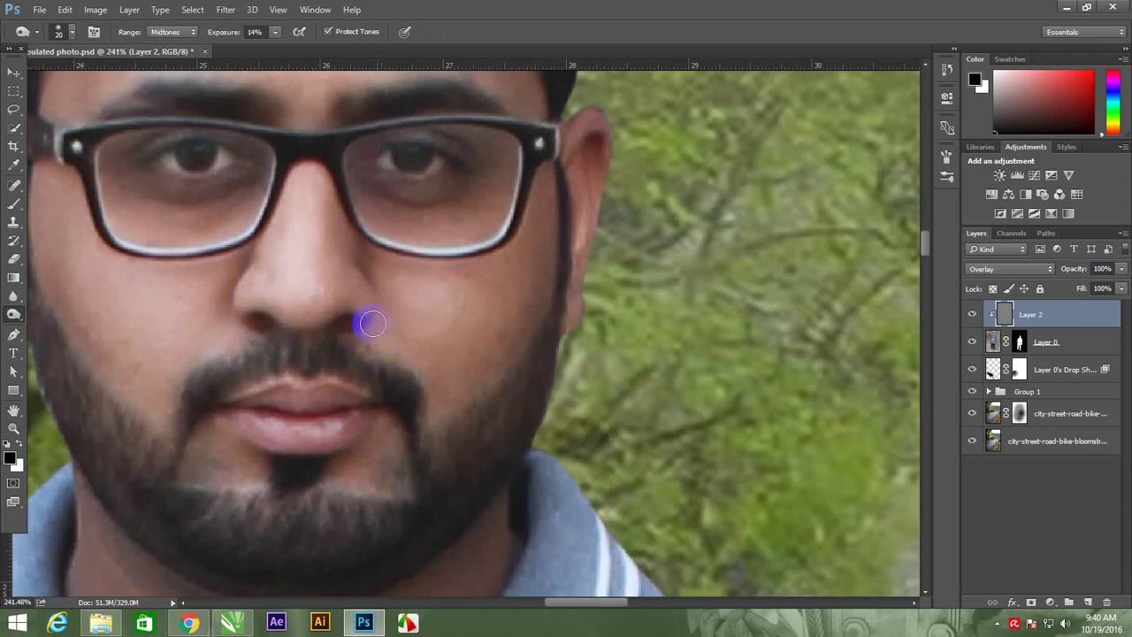
{"action": "mouse_move", "coordinate": [554, 323]}
{"action": "left_mouse_down"}
{"action": "mouse_move", "coordinate": [570, 197]}
{"action": "mouse_move", "coordinate": [558, 235]}
{"action": "mouse_move", "coordinate": [531, 131]}
{"action": "mouse_move", "coordinate": [522, 228]}
{"action": "left_mouse_up"}
{"action": "mouse_move", "coordinate": [293, 142]}
{"action": "left_mouse_down"}
{"action": "mouse_move", "coordinate": [340, 137]}
{"action": "mouse_move", "coordinate": [339, 189]}
{"action": "left_mouse_up"}
- Lighten the eyebrows and the hair out to its left edge, resizing the brush between 15 and 70
{"action": "left_click_drag", "start_coordinate": [247, 253], "coordinate": [369, 448]}
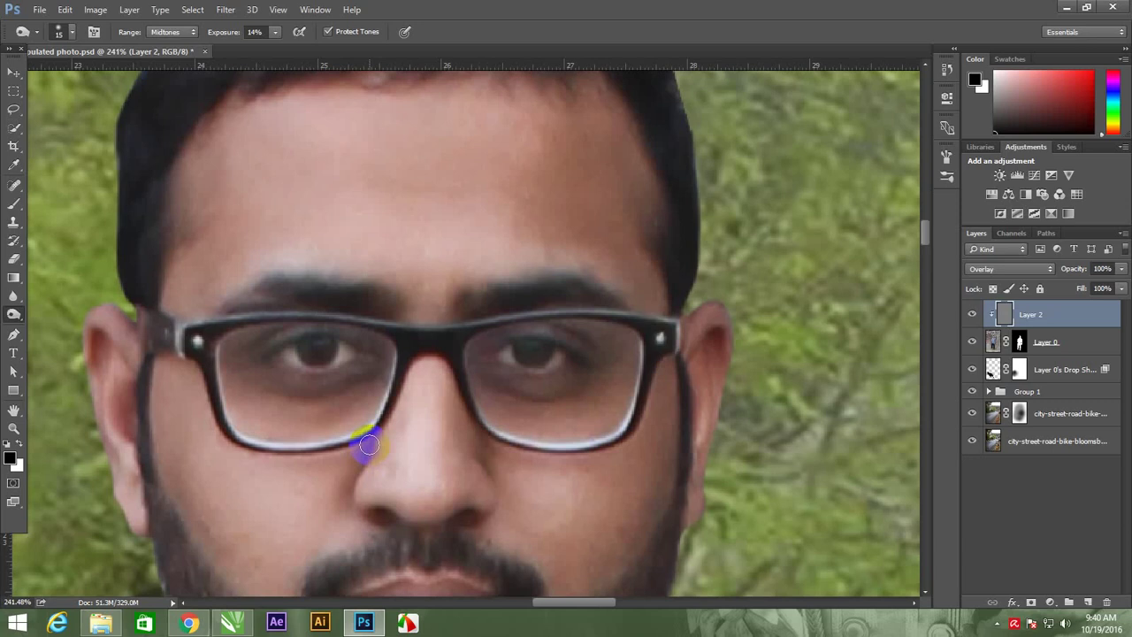
{"action": "left_click", "coordinate": [510, 314]}
{"action": "mouse_move", "coordinate": [499, 299]}
{"action": "left_mouse_down"}
{"action": "mouse_move", "coordinate": [584, 291]}
{"action": "mouse_move", "coordinate": [313, 288]}
{"action": "mouse_move", "coordinate": [371, 306]}
{"action": "mouse_move", "coordinate": [370, 469]}
{"action": "left_mouse_up"}
{"action": "key", "text": "bracketleft"}
{"action": "key", "text": "bracketright"}
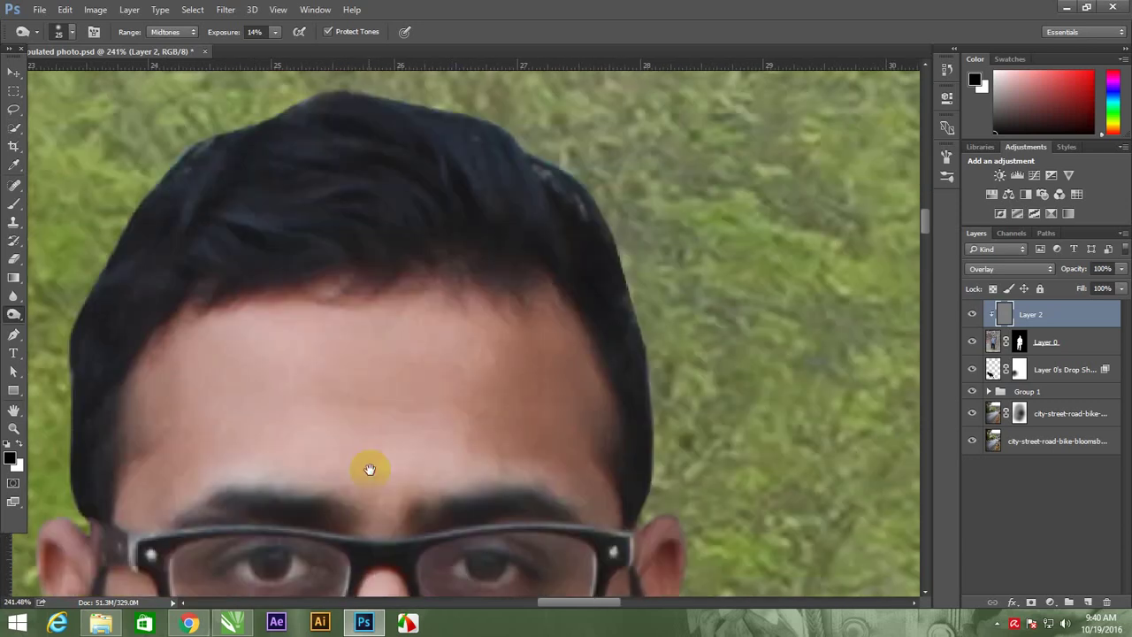
{"action": "key", "text": "bracketright"}
{"action": "key", "text": "bracketright"}
{"action": "mouse_move", "coordinate": [420, 316]}
{"action": "left_mouse_down"}
{"action": "mouse_move", "coordinate": [442, 260]}
{"action": "mouse_move", "coordinate": [522, 253]}
{"action": "mouse_move", "coordinate": [295, 222]}
{"action": "mouse_move", "coordinate": [123, 253]}
{"action": "left_mouse_up"}
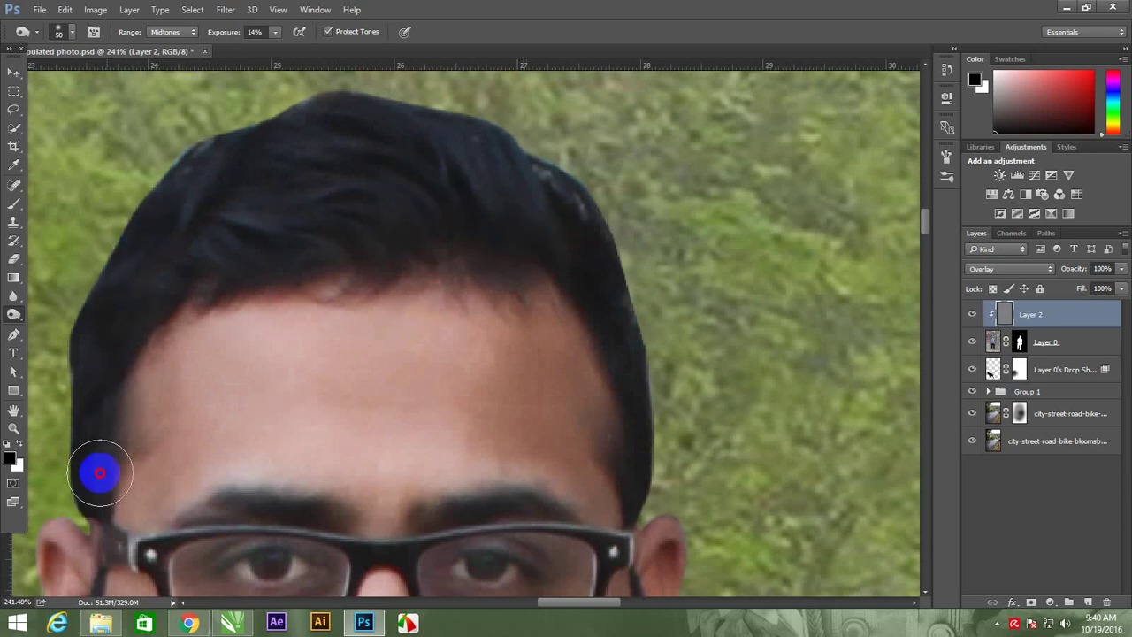
{"action": "key", "text": "bracketright"}
{"action": "key", "text": "bracketright"}
{"action": "key", "text": "bracketleft"}
{"action": "key", "text": "bracketleft"}
{"action": "key", "text": "bracketleft"}
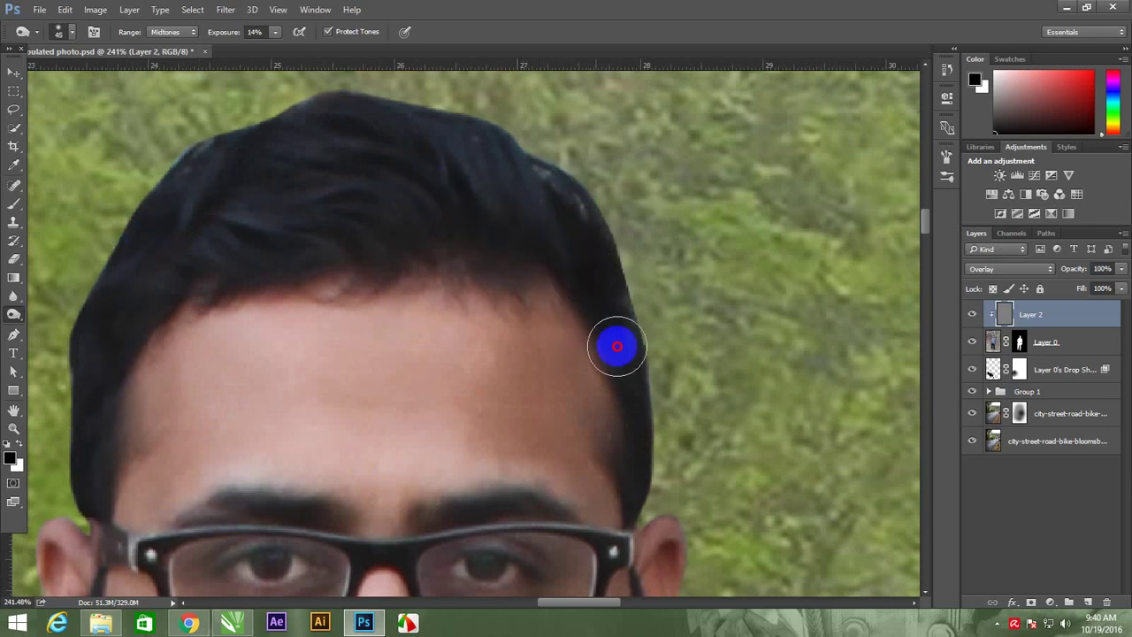
{"action": "key", "text": "bracketleft"}
- Gently darken across both eyes with a size-25 brush
{"action": "left_click_drag", "start_coordinate": [434, 501], "coordinate": [404, 210]}
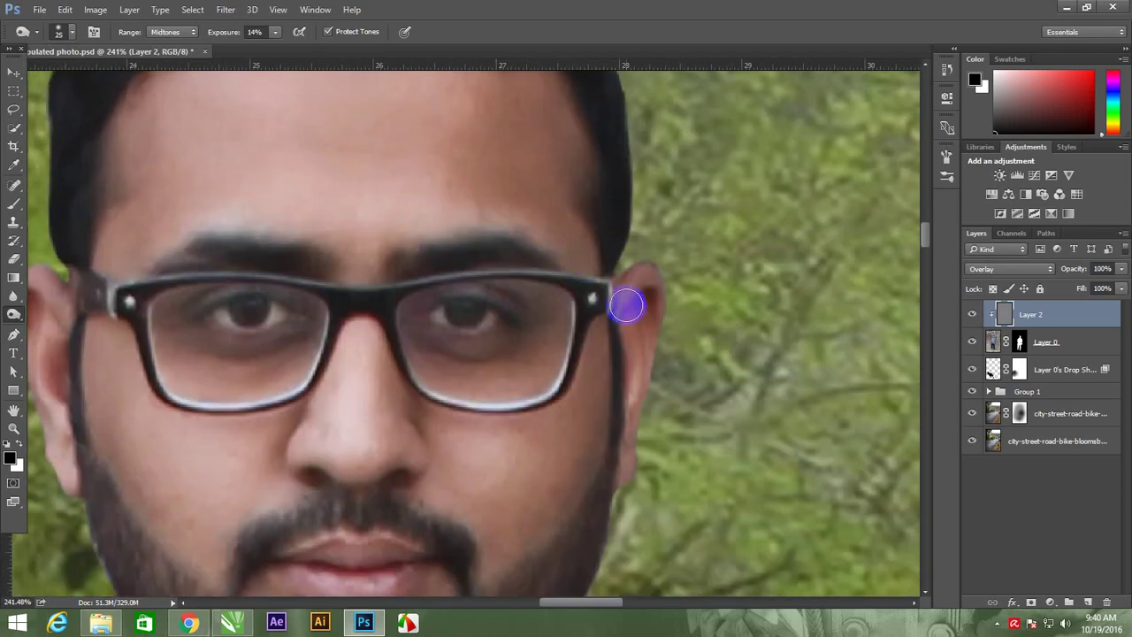
{"action": "key", "text": "bracketleft"}
{"action": "key", "text": "bracketleft"}
{"action": "key", "text": "bracketleft"}
{"action": "left_click_drag", "start_coordinate": [425, 410], "coordinate": [474, 282]}
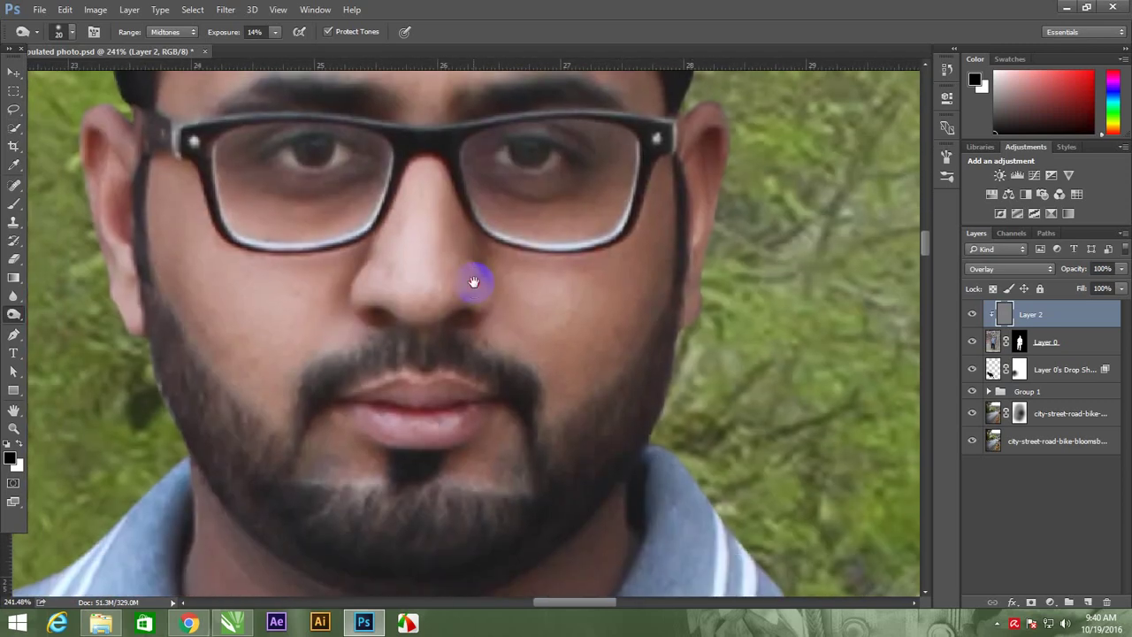
{"action": "key", "text": "bracketright"}
{"action": "key", "text": "bracketright"}
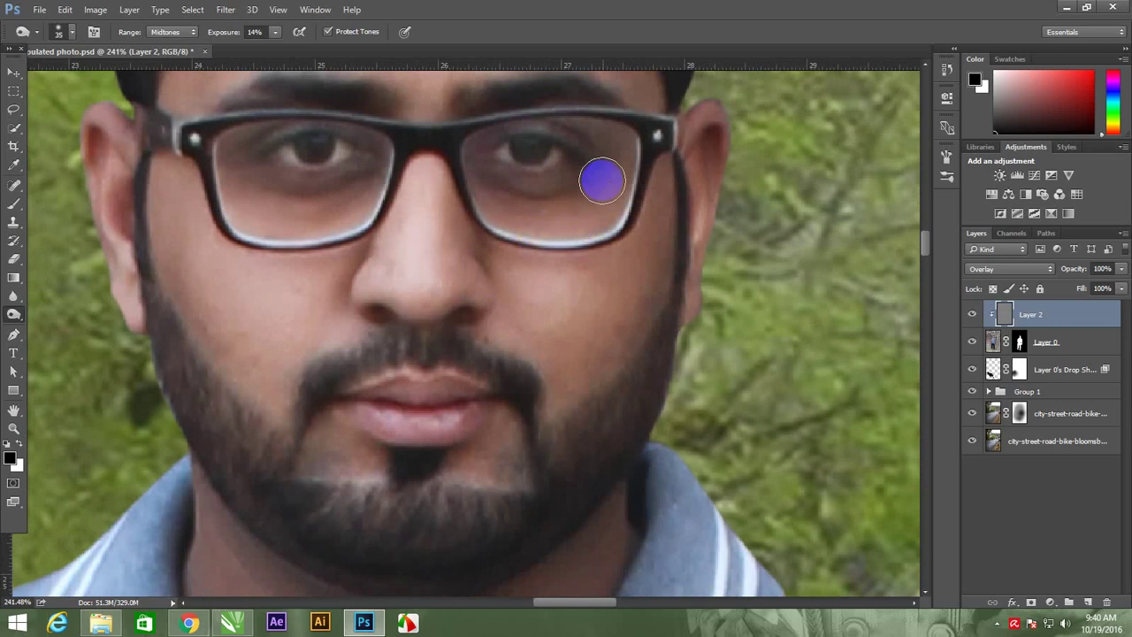
{"action": "key", "text": "bracketleft"}
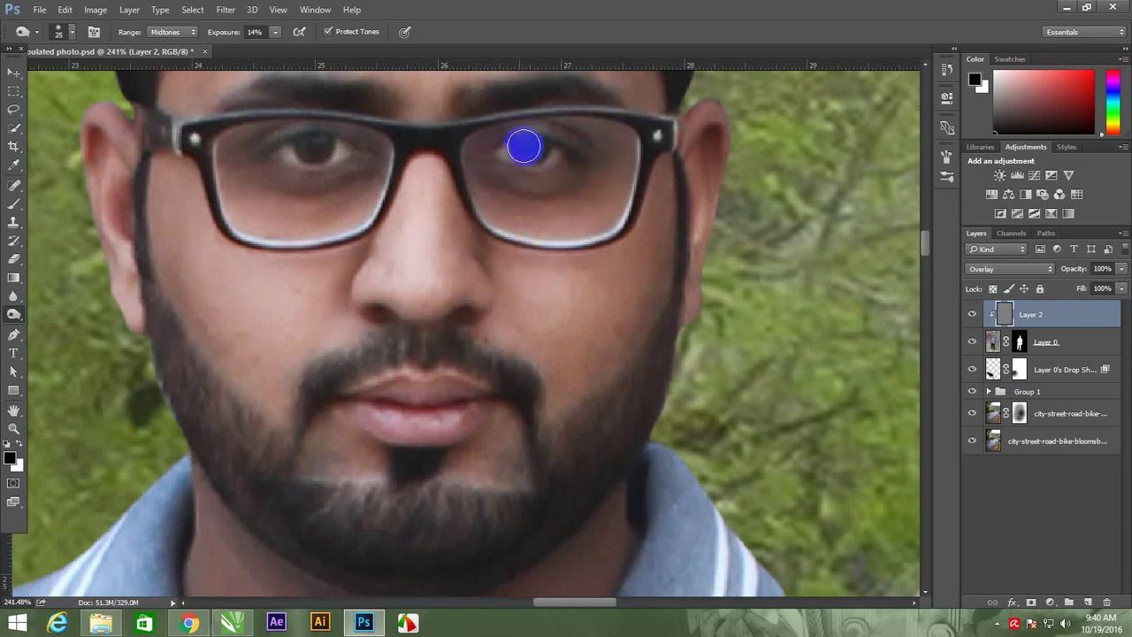
{"action": "mouse_move", "coordinate": [501, 141]}
{"action": "left_mouse_down"}
{"action": "mouse_move", "coordinate": [581, 164]}
{"action": "mouse_move", "coordinate": [291, 127]}
{"action": "mouse_move", "coordinate": [254, 160]}
{"action": "left_mouse_up"}
- Zoom in on the shirt and arm and dodge the shirt edge beside the arm
{"action": "right_click", "coordinate": [391, 262]}
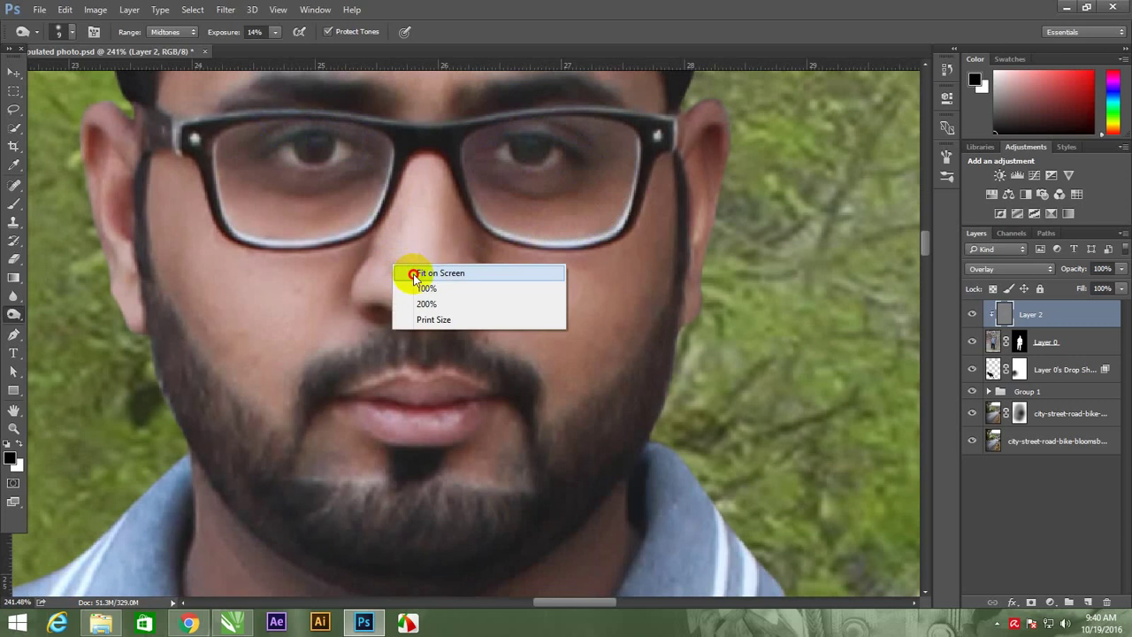
{"action": "left_click", "coordinate": [416, 272]}
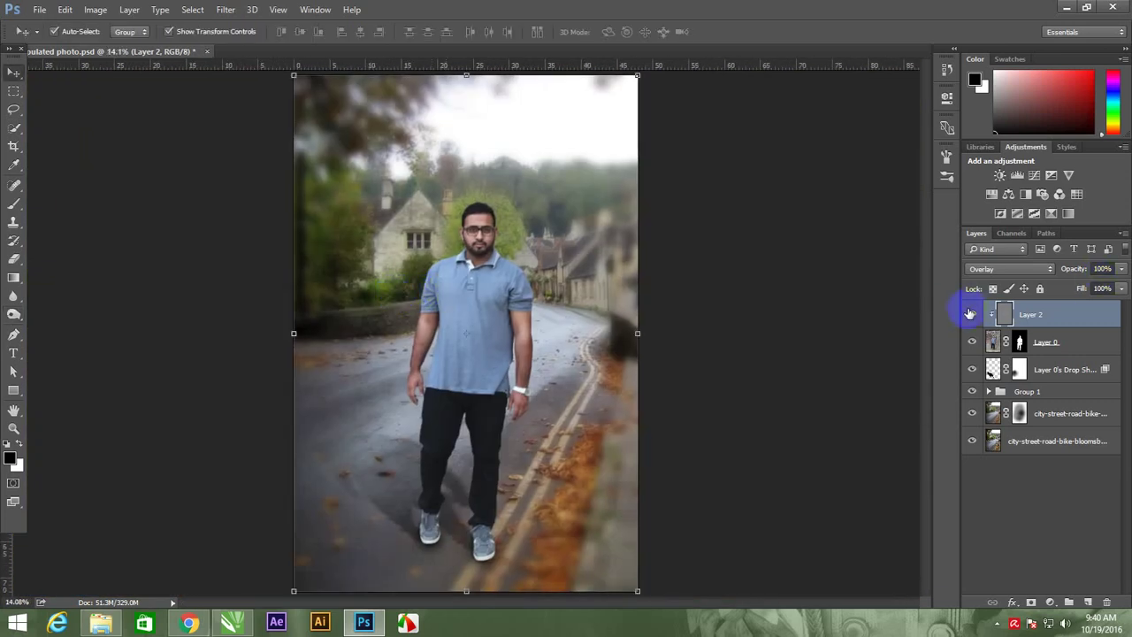
{"action": "key", "text": "z"}
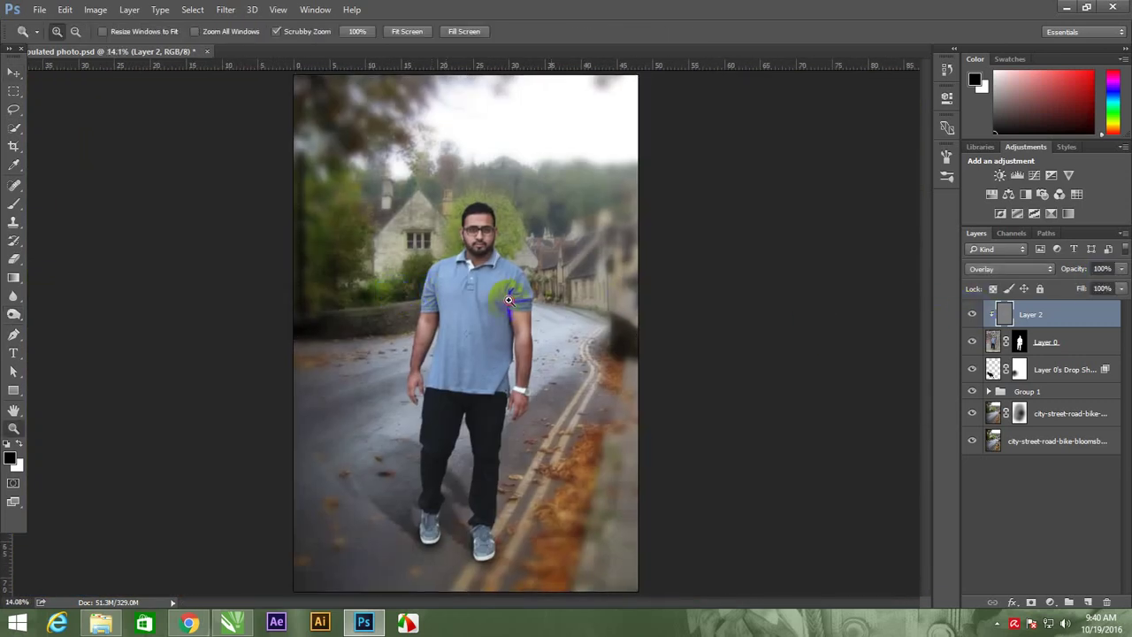
{"action": "mouse_move", "coordinate": [535, 348]}
{"action": "left_mouse_down"}
{"action": "mouse_move", "coordinate": [616, 409]}
{"action": "mouse_move", "coordinate": [571, 417]}
{"action": "mouse_move", "coordinate": [545, 387]}
{"action": "left_mouse_up"}
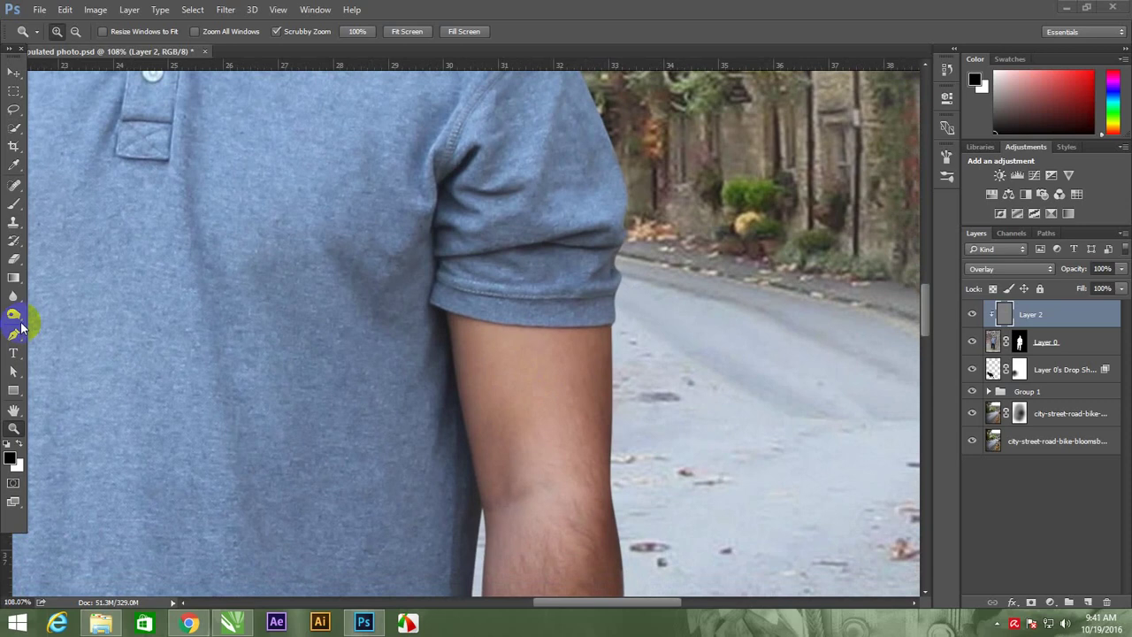
{"action": "left_click", "coordinate": [14, 315]}
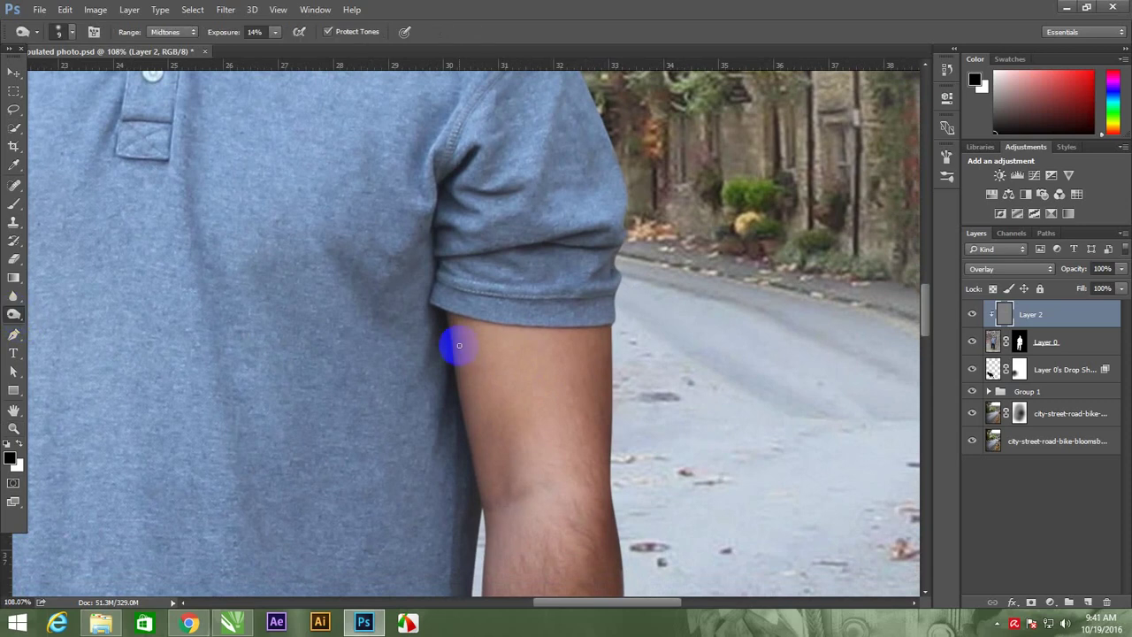
{"action": "left_click_drag", "start_coordinate": [435, 407], "coordinate": [454, 475]}
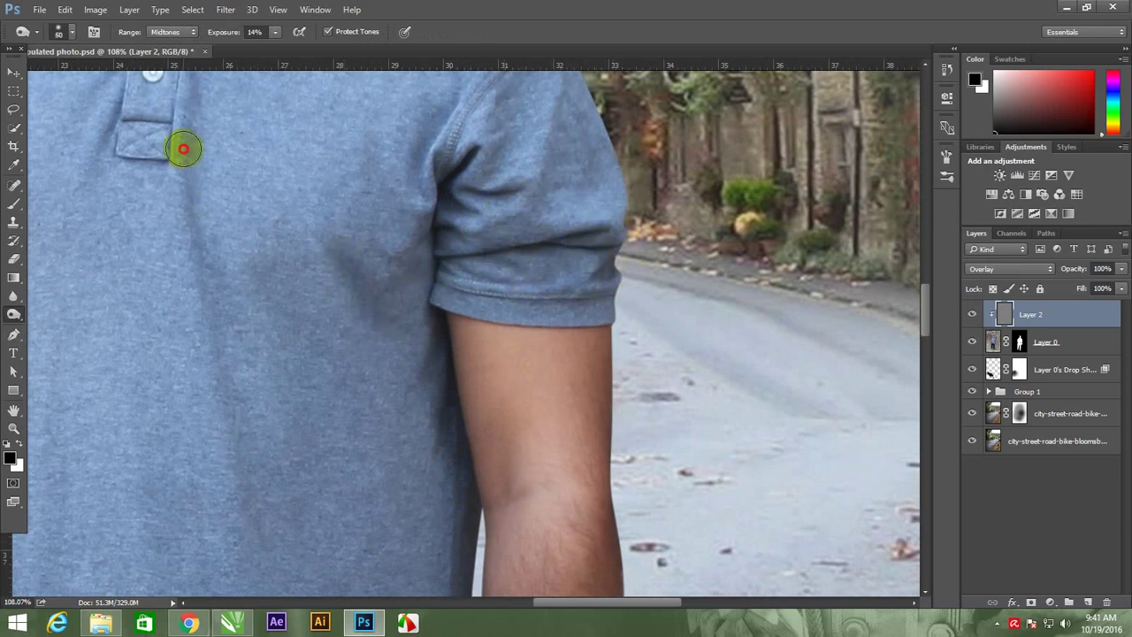
- Dodge along the collar edge and down the button placket
{"action": "mouse_move", "coordinate": [285, 441]}
{"action": "left_mouse_down"}
{"action": "mouse_move", "coordinate": [297, 452]}
{"action": "mouse_move", "coordinate": [371, 233]}
{"action": "left_mouse_up"}
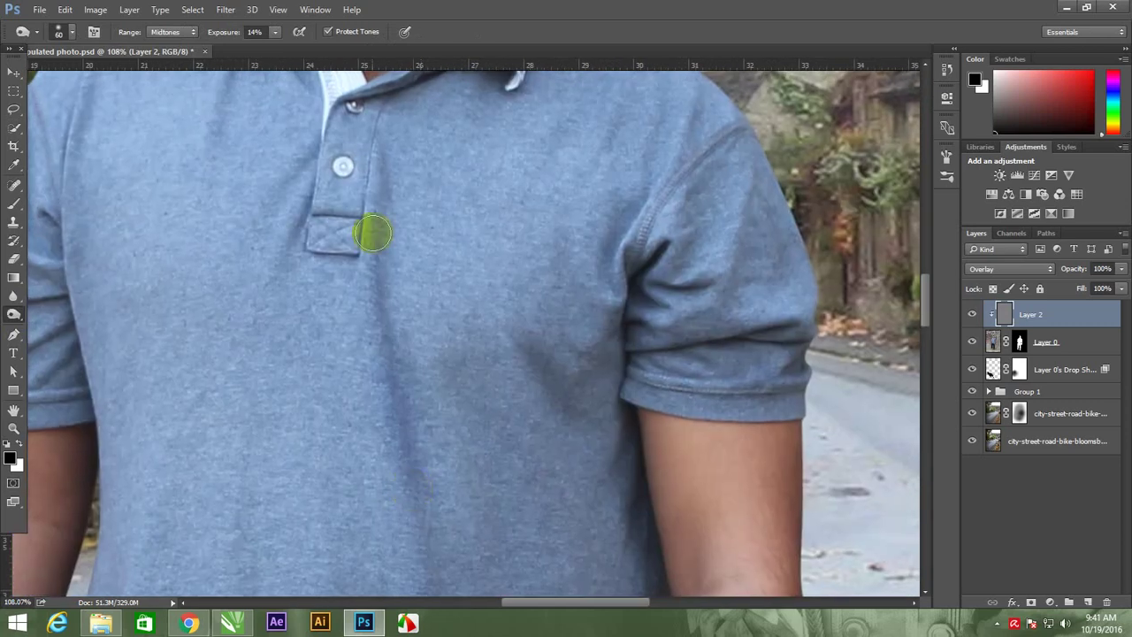
{"action": "left_click_drag", "start_coordinate": [310, 268], "coordinate": [332, 336]}
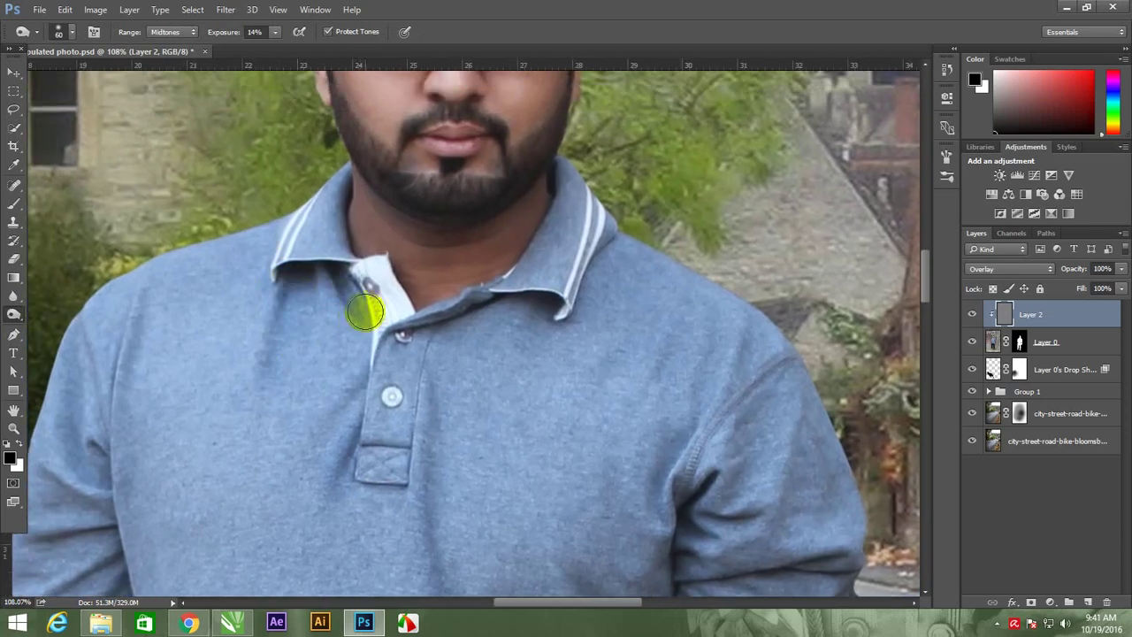
{"action": "left_click", "coordinate": [389, 386]}
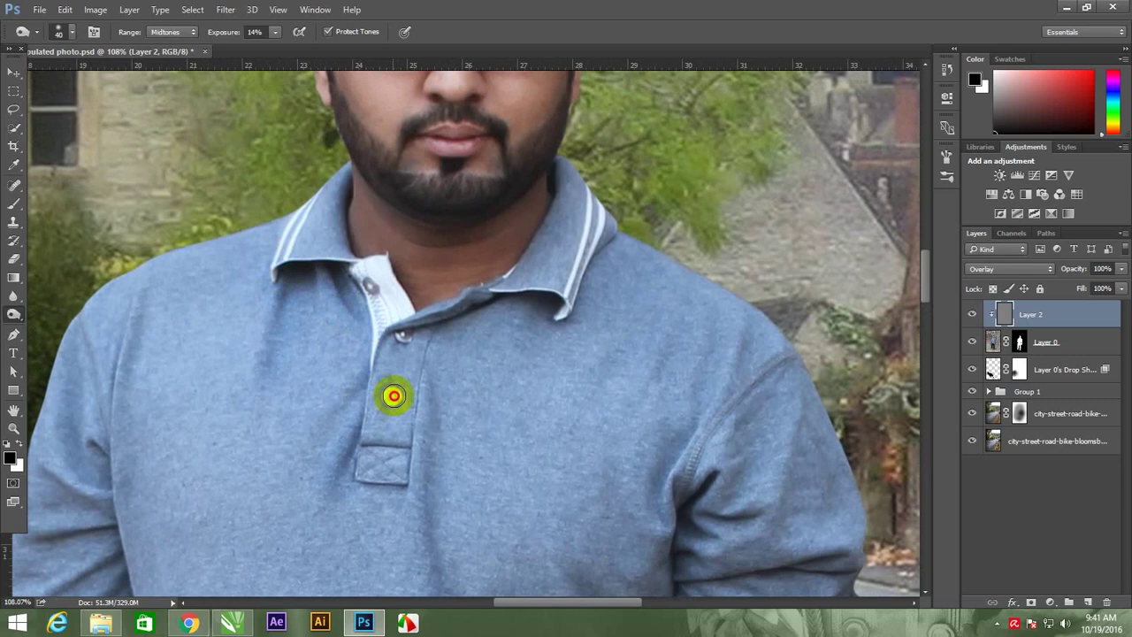
{"action": "left_click_drag", "start_coordinate": [551, 298], "coordinate": [490, 303]}
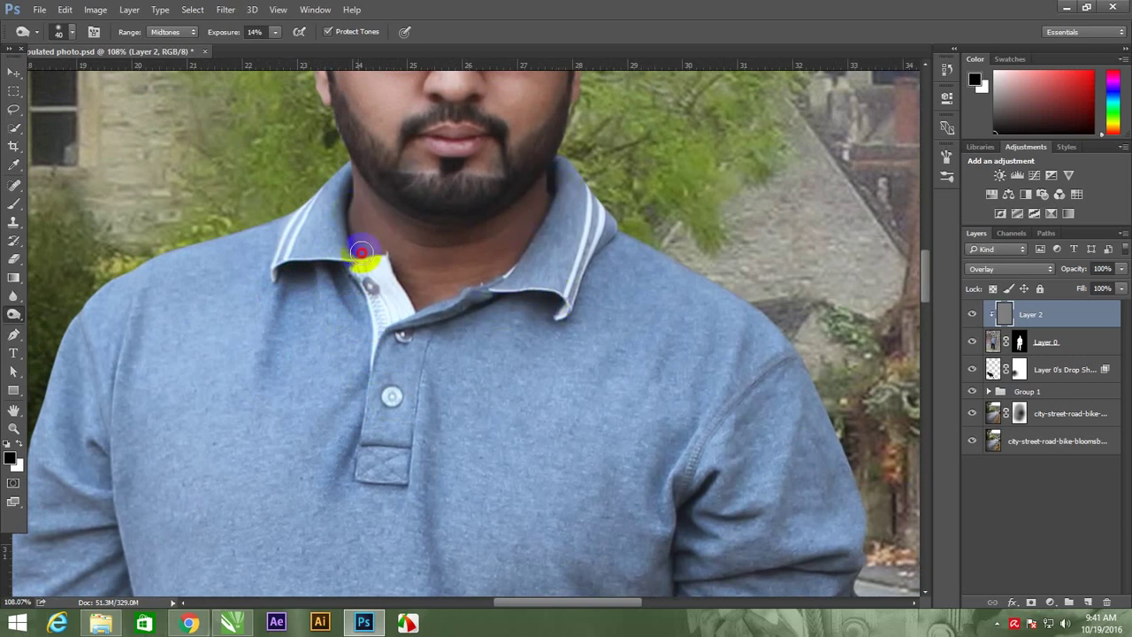
{"action": "left_click_drag", "start_coordinate": [362, 253], "coordinate": [404, 315]}
{"action": "scroll", "coordinate": [253, 416], "scroll_direction": "down", "scroll_amount": 3}
{"action": "scroll", "coordinate": [253, 417], "scroll_direction": "left", "scroll_amount": 3}
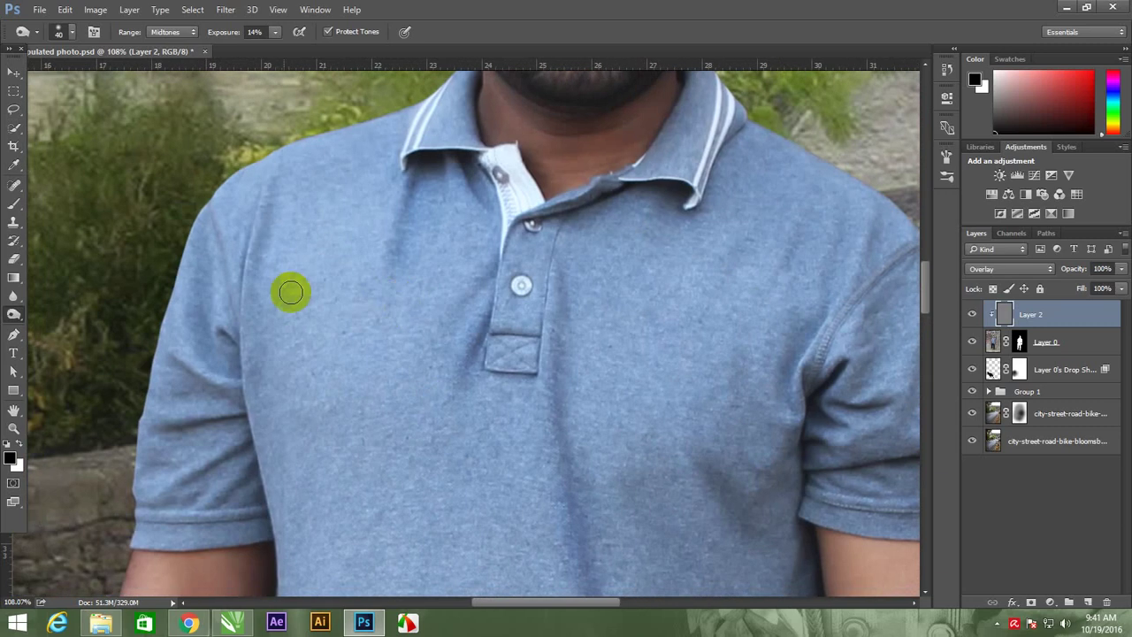
- Dodge the sleeve seam and, with a slightly larger brush, the shirt edge beside the arm
{"action": "left_click_drag", "start_coordinate": [259, 218], "coordinate": [241, 346]}
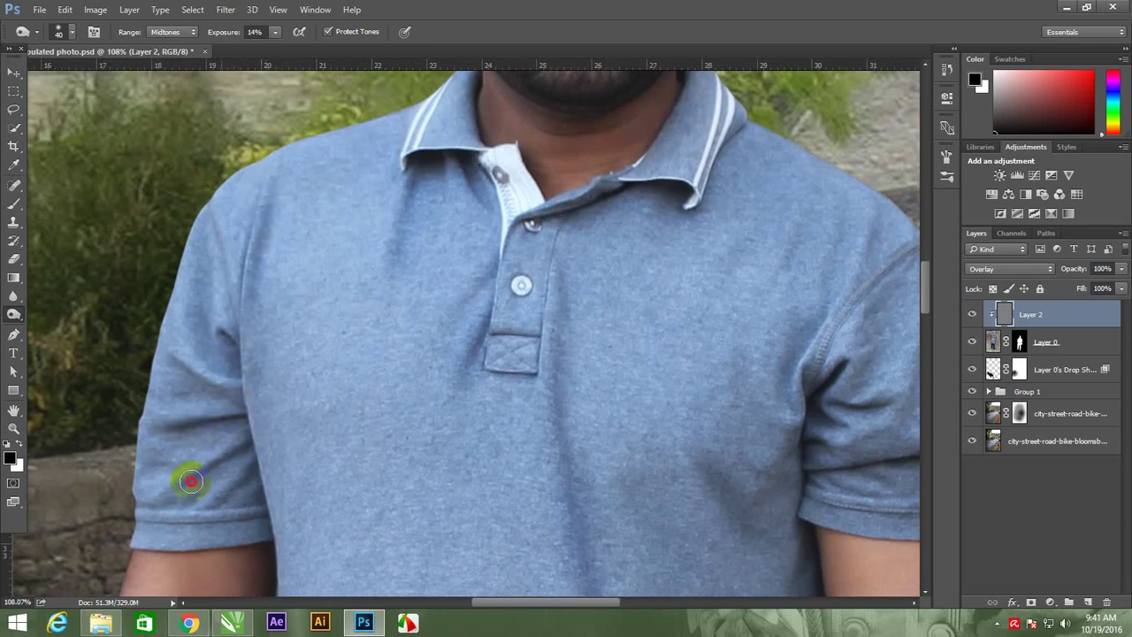
{"action": "left_click_drag", "start_coordinate": [325, 494], "coordinate": [324, 262]}
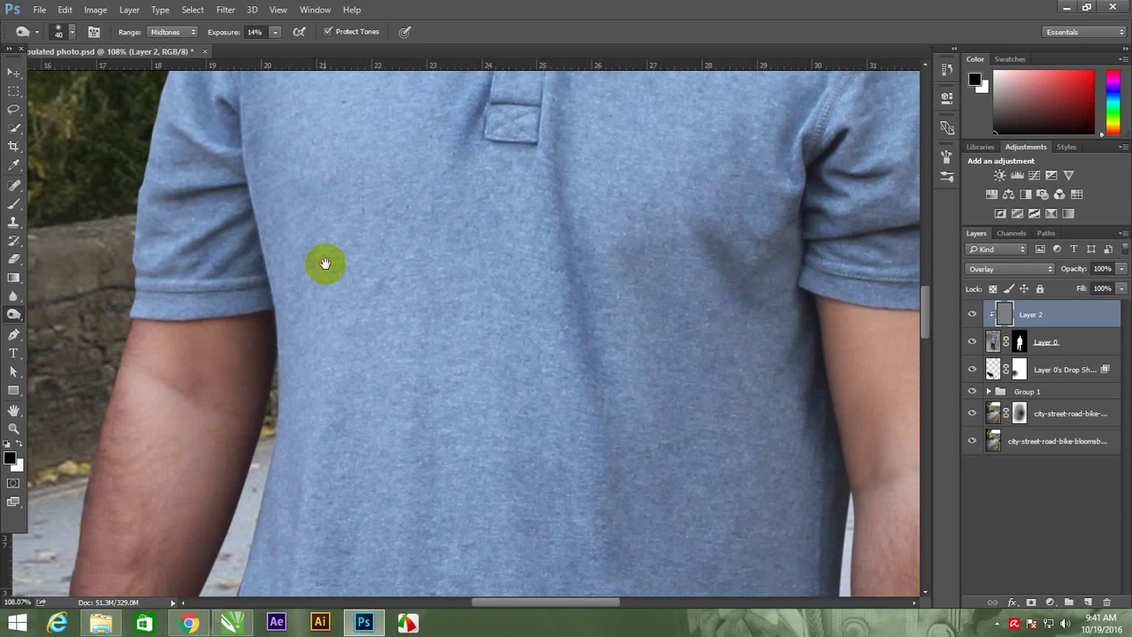
{"action": "key", "text": "bracketright"}
{"action": "mouse_move", "coordinate": [274, 366]}
{"action": "left_mouse_down"}
{"action": "mouse_move", "coordinate": [253, 442]}
{"action": "mouse_move", "coordinate": [277, 454]}
{"action": "left_mouse_up"}
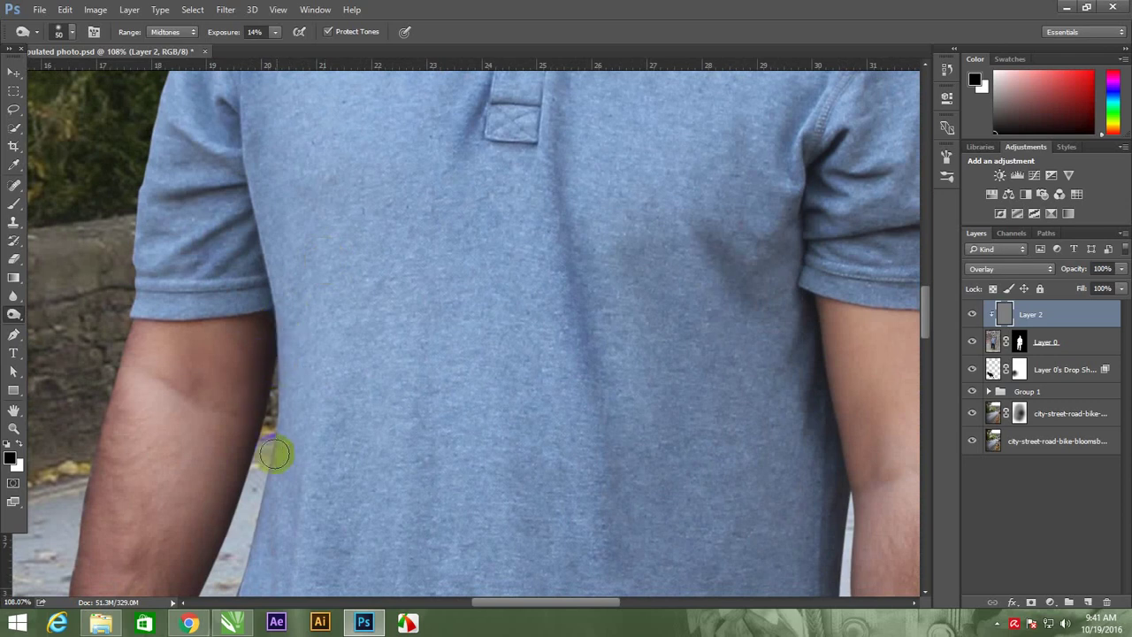
{"action": "scroll", "coordinate": [278, 455], "scroll_direction": "down", "scroll_amount": 3}
{"action": "scroll", "coordinate": [278, 455], "scroll_direction": "left", "scroll_amount": 1}
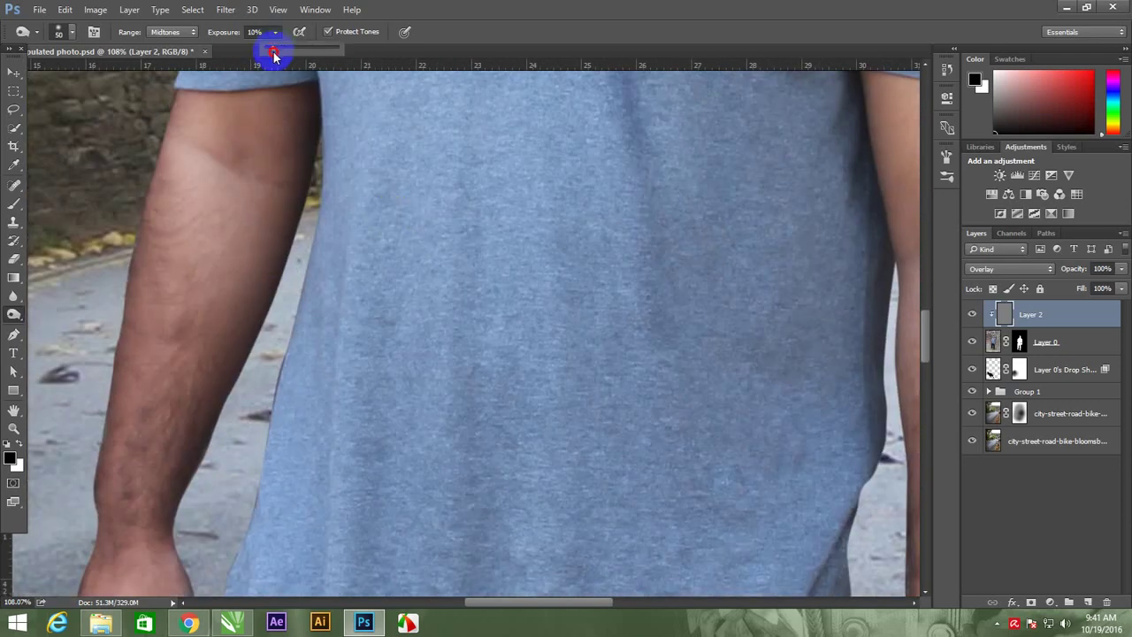
- Lower the dodge exposure to 7% and lighten the shirt edges next to the arm
{"action": "left_click_drag", "start_coordinate": [274, 55], "coordinate": [270, 54]}
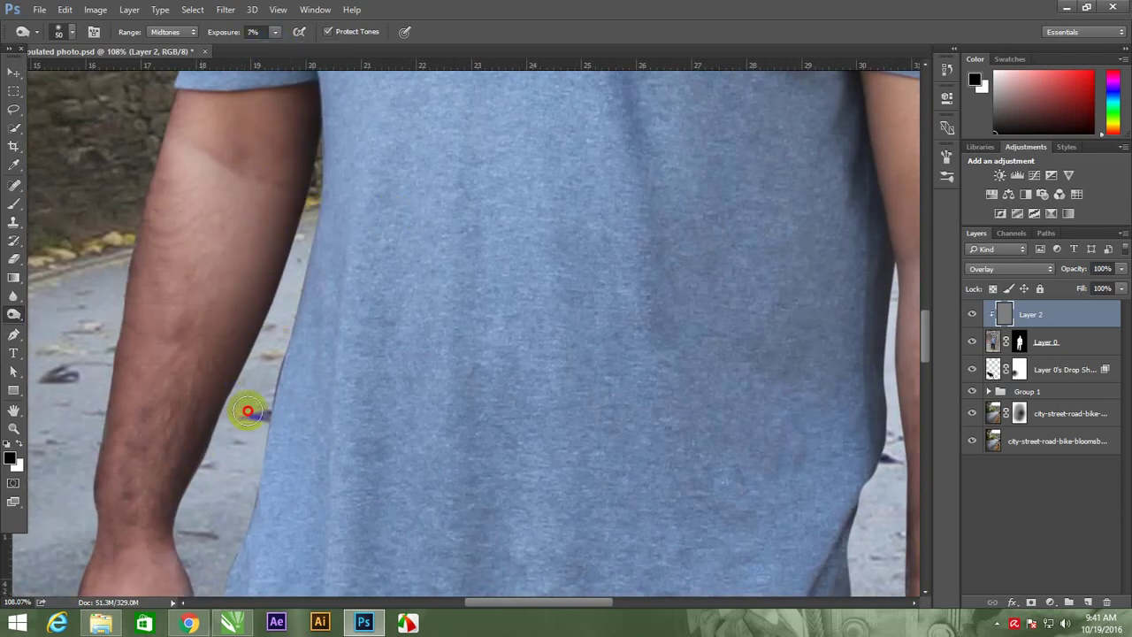
{"action": "left_click_drag", "start_coordinate": [248, 411], "coordinate": [324, 255]}
{"action": "left_click_drag", "start_coordinate": [309, 406], "coordinate": [323, 362]}
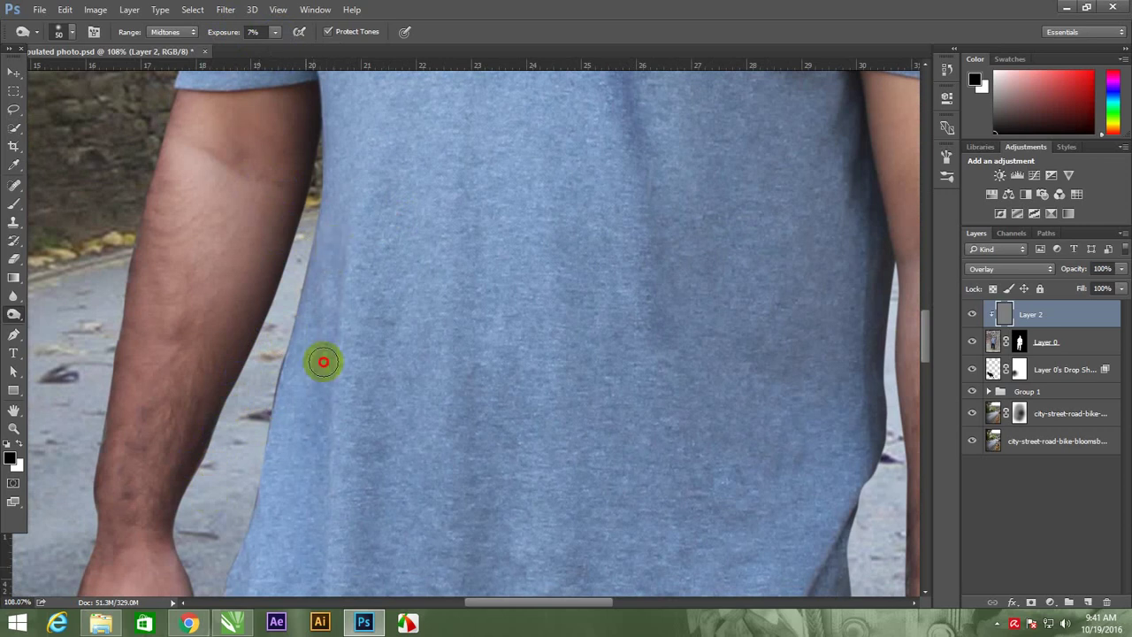
{"action": "scroll", "coordinate": [467, 291], "scroll_direction": "down", "scroll_amount": 2}
{"action": "scroll", "coordinate": [398, 265], "scroll_direction": "down", "scroll_amount": 1}
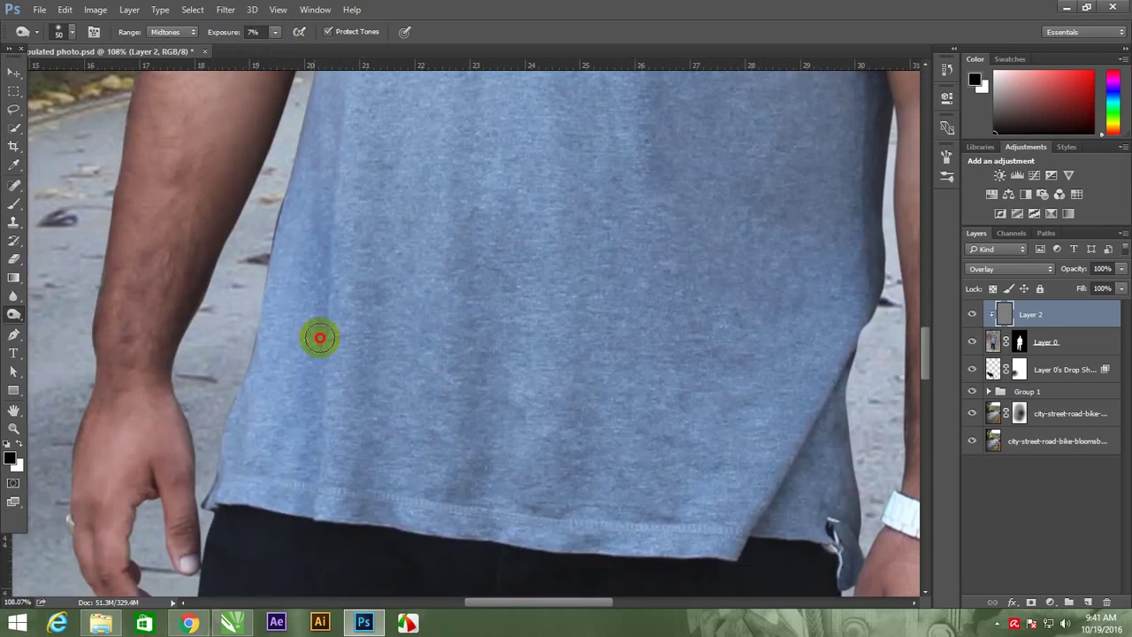
{"action": "scroll", "coordinate": [265, 505], "scroll_direction": "left", "scroll_amount": 3}
{"action": "scroll", "coordinate": [202, 114], "scroll_direction": "up", "scroll_amount": 2}
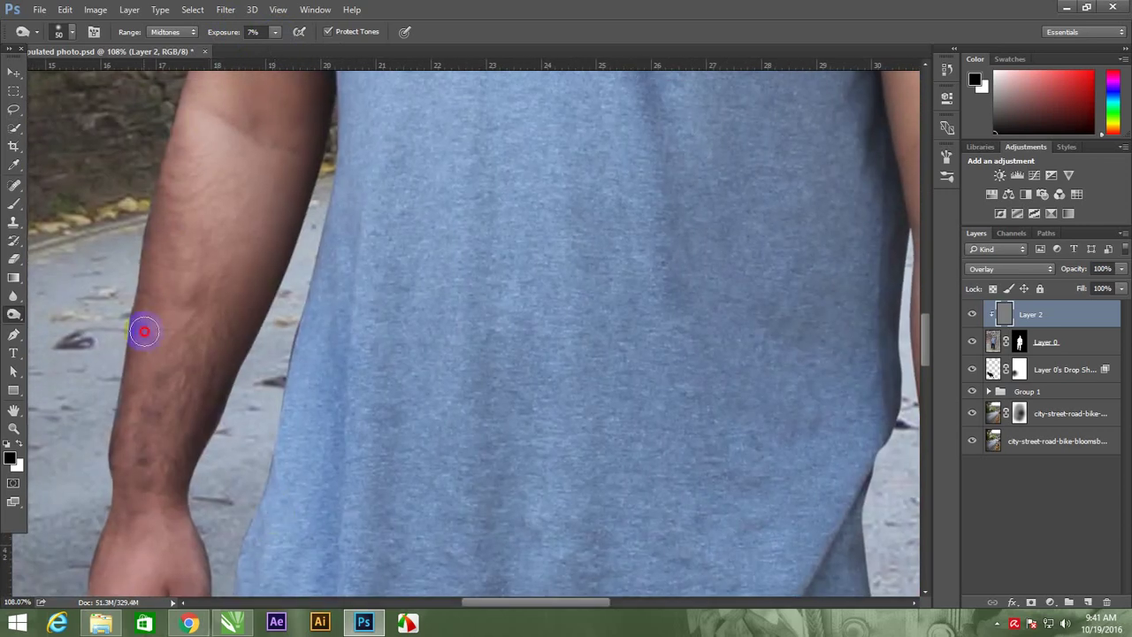
{"action": "scroll", "coordinate": [268, 413], "scroll_direction": "down", "scroll_amount": 2}
{"action": "scroll", "coordinate": [364, 202], "scroll_direction": "down", "scroll_amount": 1}
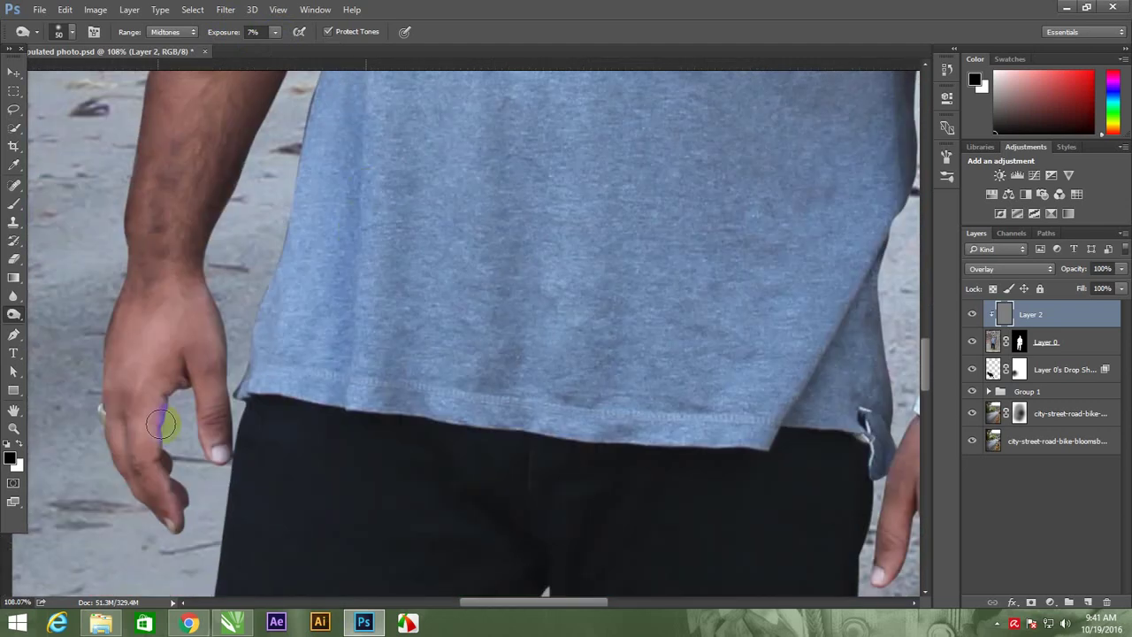
{"action": "scroll", "coordinate": [442, 336], "scroll_direction": "down", "scroll_amount": 2}
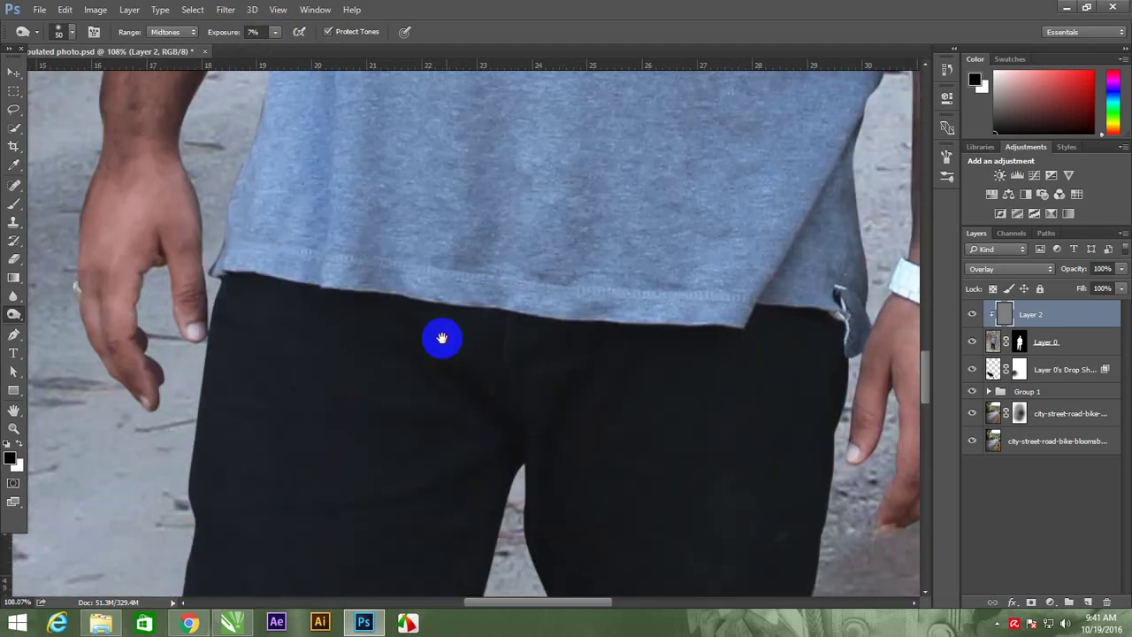
{"action": "scroll", "coordinate": [530, 371], "scroll_direction": "down", "scroll_amount": 1}
- Darken both trouser legs with the Burn tool
{"action": "left_click_drag", "start_coordinate": [584, 369], "coordinate": [495, 451]}
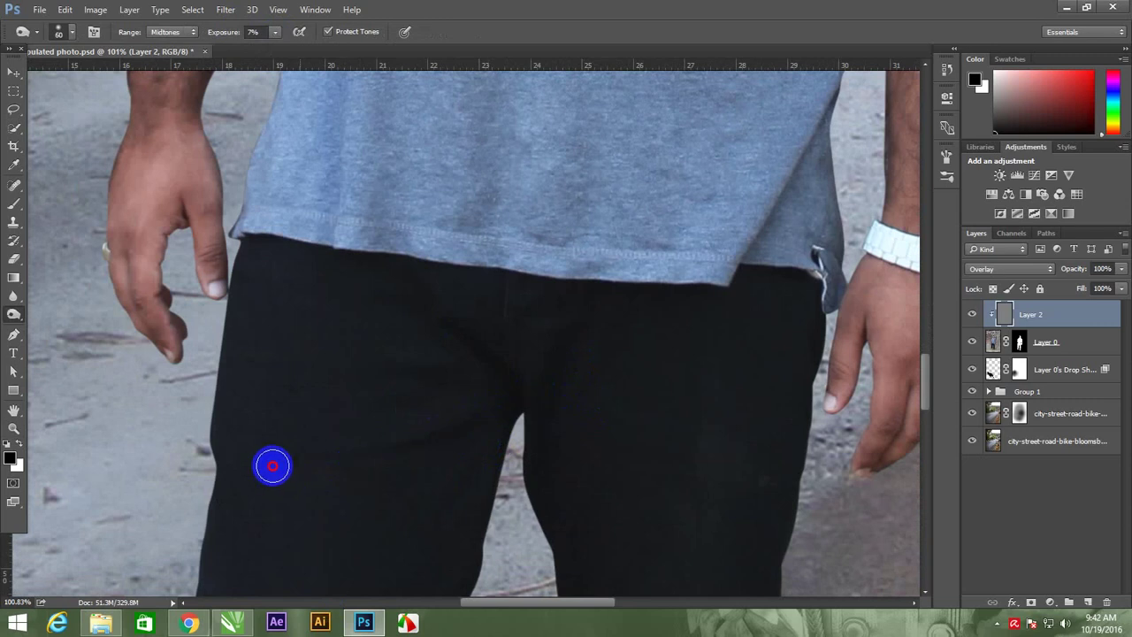
{"action": "scroll", "coordinate": [530, 334], "scroll_direction": "down", "scroll_amount": 1}
{"action": "scroll", "coordinate": [496, 328], "scroll_direction": "down", "scroll_amount": 1}
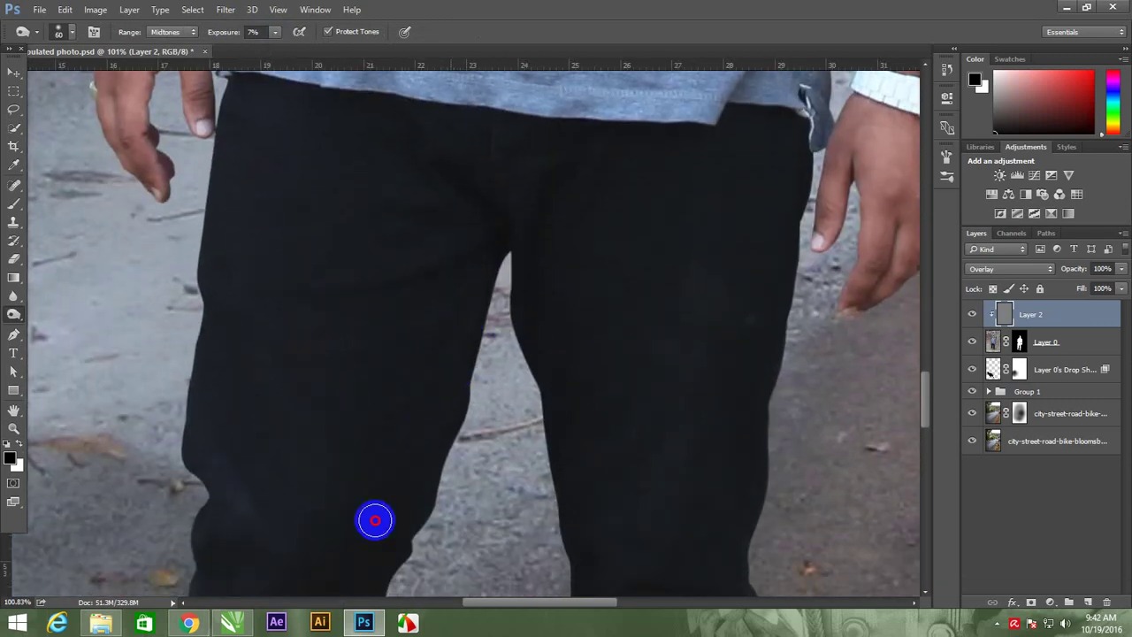
{"action": "scroll", "coordinate": [484, 352], "scroll_direction": "down", "scroll_amount": 2}
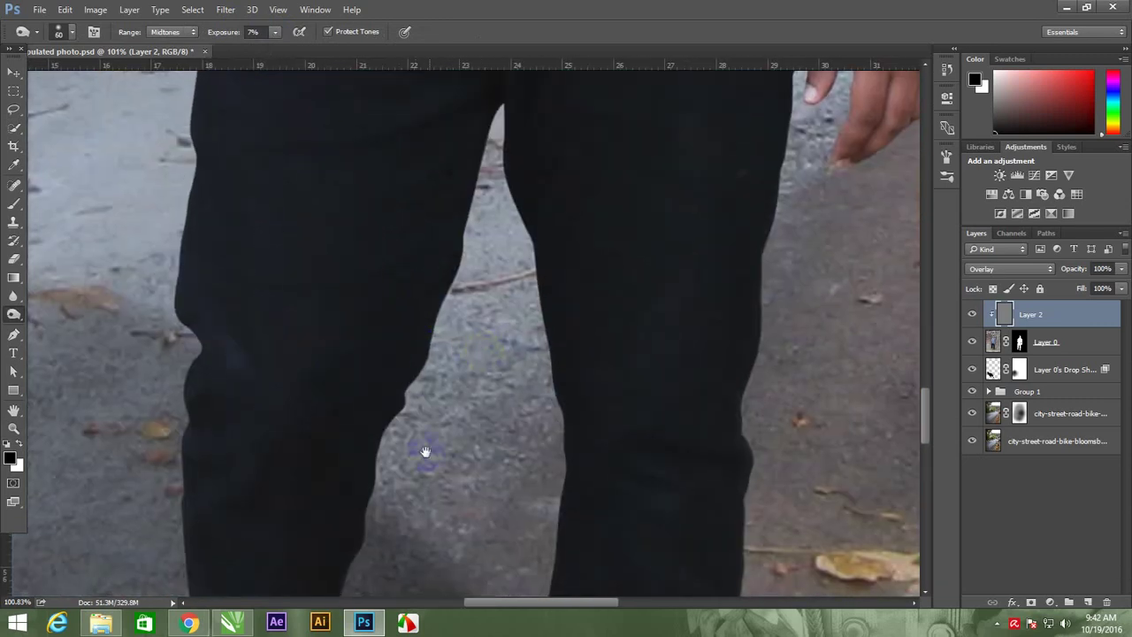
{"action": "mouse_move", "coordinate": [425, 455]}
{"action": "left_mouse_down"}
{"action": "mouse_move", "coordinate": [519, 372]}
{"action": "mouse_move", "coordinate": [590, 197]}
{"action": "left_mouse_up"}
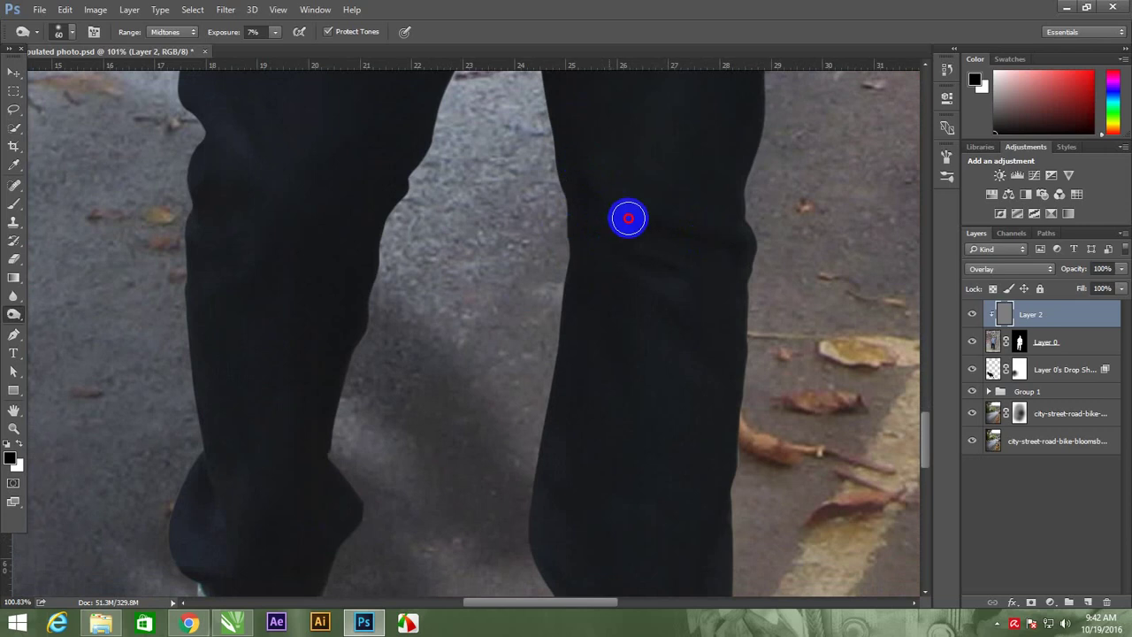
{"action": "mouse_move", "coordinate": [717, 374]}
{"action": "left_mouse_down"}
{"action": "mouse_move", "coordinate": [569, 274]}
{"action": "mouse_move", "coordinate": [384, 424]}
{"action": "mouse_move", "coordinate": [245, 372]}
{"action": "mouse_move", "coordinate": [193, 433]}
{"action": "left_mouse_up"}
{"action": "mouse_move", "coordinate": [351, 508]}
{"action": "left_mouse_down"}
{"action": "mouse_move", "coordinate": [379, 308]}
{"action": "mouse_move", "coordinate": [278, 146]}
{"action": "left_mouse_up"}
{"action": "mouse_move", "coordinate": [562, 263]}
{"action": "left_mouse_down"}
{"action": "mouse_move", "coordinate": [576, 286]}
{"action": "mouse_move", "coordinate": [602, 261]}
{"action": "mouse_move", "coordinate": [693, 241]}
{"action": "mouse_move", "coordinate": [695, 404]}
{"action": "mouse_move", "coordinate": [560, 367]}
{"action": "mouse_move", "coordinate": [579, 361]}
{"action": "left_mouse_up"}
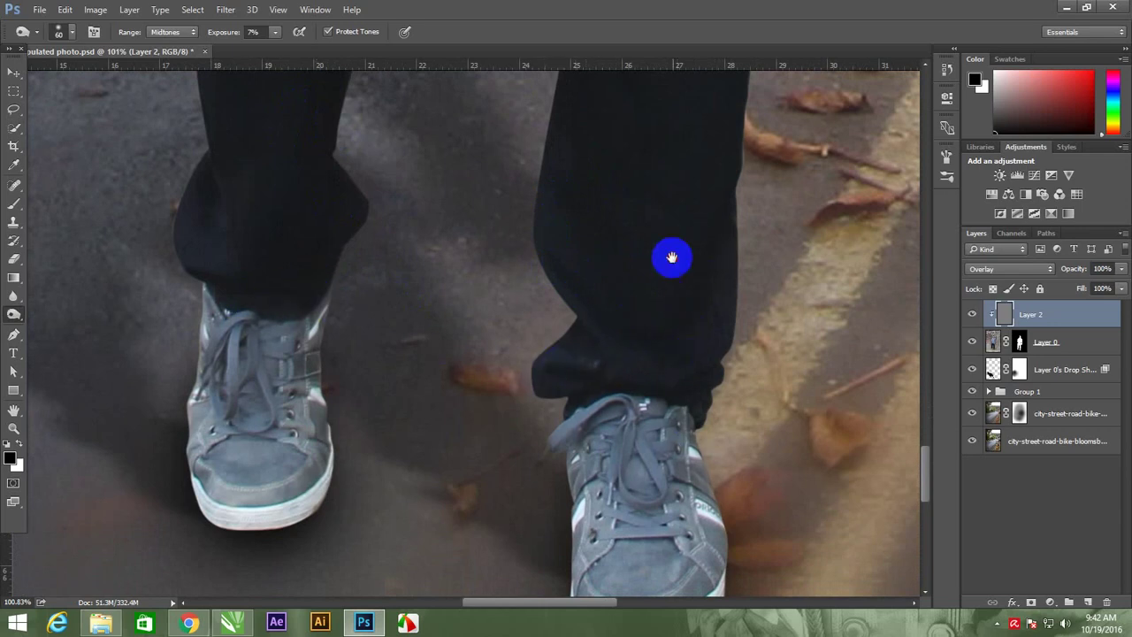
- With a size-40 brush, lighten the collar edge and the shirt folds near the sleeve
{"action": "scroll", "coordinate": [640, 436], "scroll_direction": "up", "scroll_amount": 5}
{"action": "scroll", "coordinate": [648, 414], "scroll_direction": "up", "scroll_amount": 3}
{"action": "mouse_move", "coordinate": [648, 415]}
{"action": "left_mouse_down"}
{"action": "mouse_move", "coordinate": [383, 500]}
{"action": "mouse_move", "coordinate": [404, 560]}
{"action": "mouse_move", "coordinate": [463, 518]}
{"action": "mouse_move", "coordinate": [455, 552]}
{"action": "left_mouse_up"}
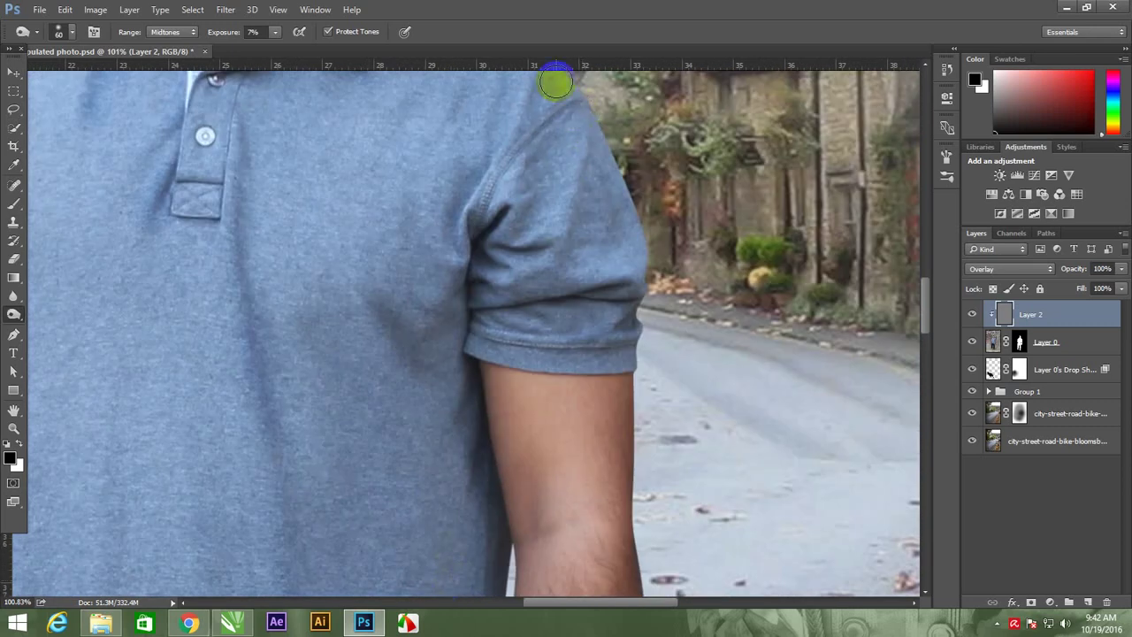
{"action": "scroll", "coordinate": [528, 272], "scroll_direction": "up", "scroll_amount": 3}
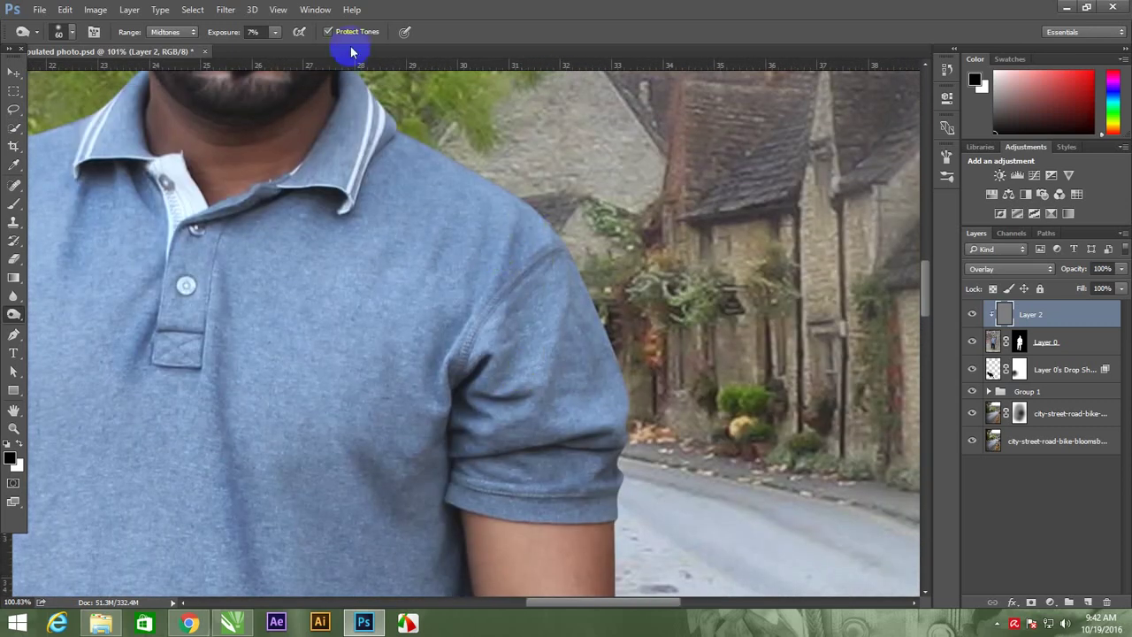
{"action": "key", "text": "bracketleft"}
{"action": "left_click_drag", "start_coordinate": [379, 115], "coordinate": [365, 195]}
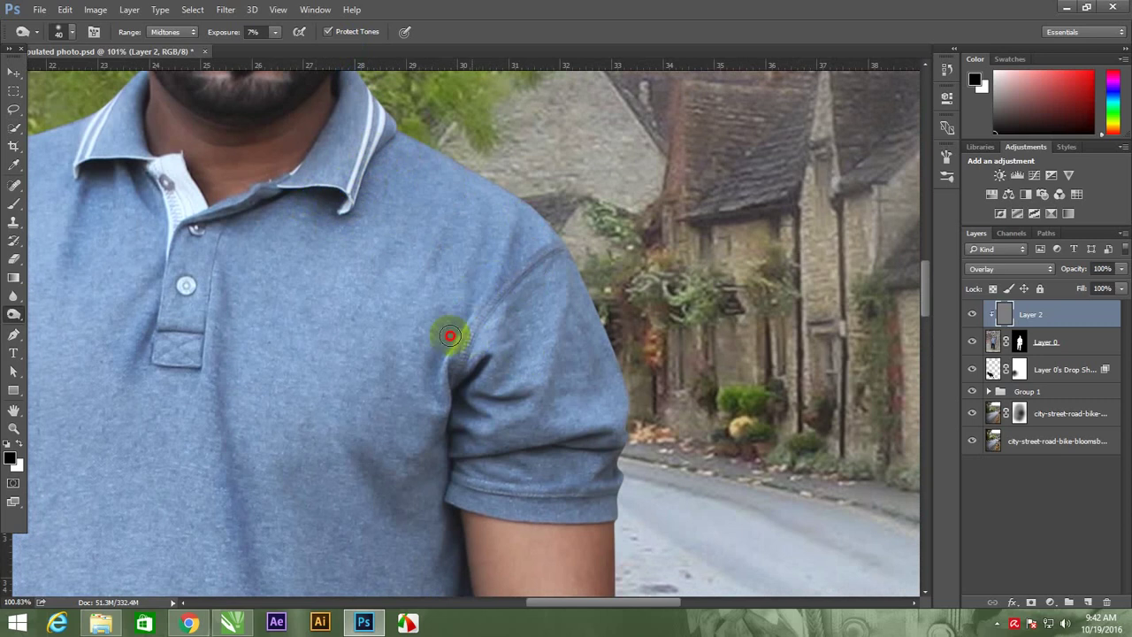
{"action": "left_click_drag", "start_coordinate": [450, 335], "coordinate": [460, 222]}
{"action": "left_click_drag", "start_coordinate": [398, 278], "coordinate": [359, 298]}
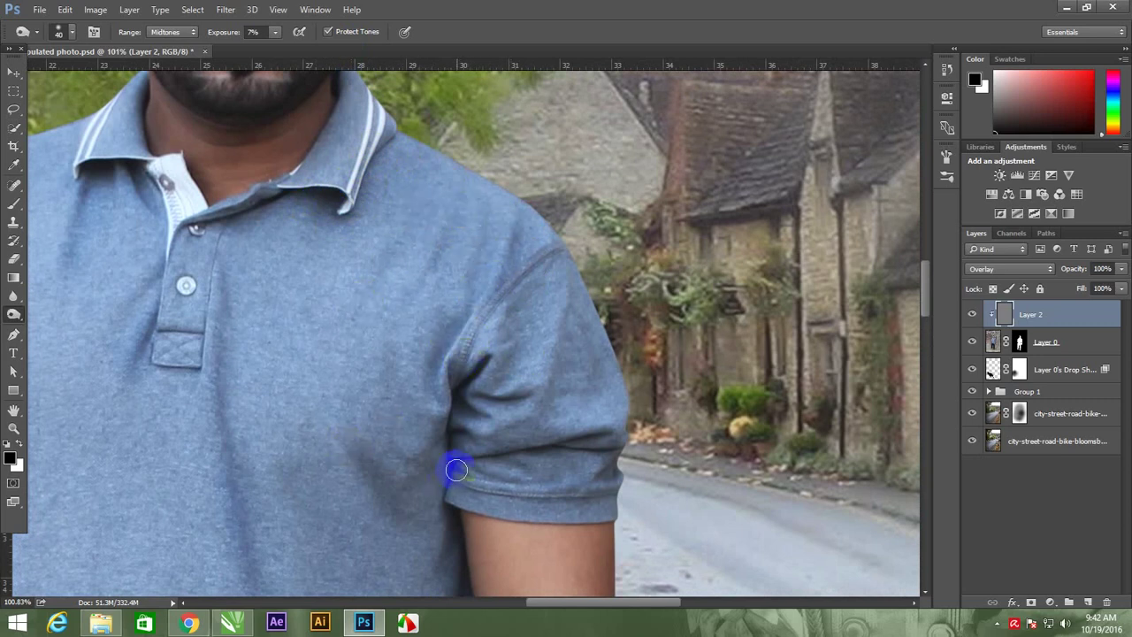
- Fit the image on screen and toggle Layer 2's visibility to compare the retouch
{"action": "right_click", "coordinate": [429, 343]}
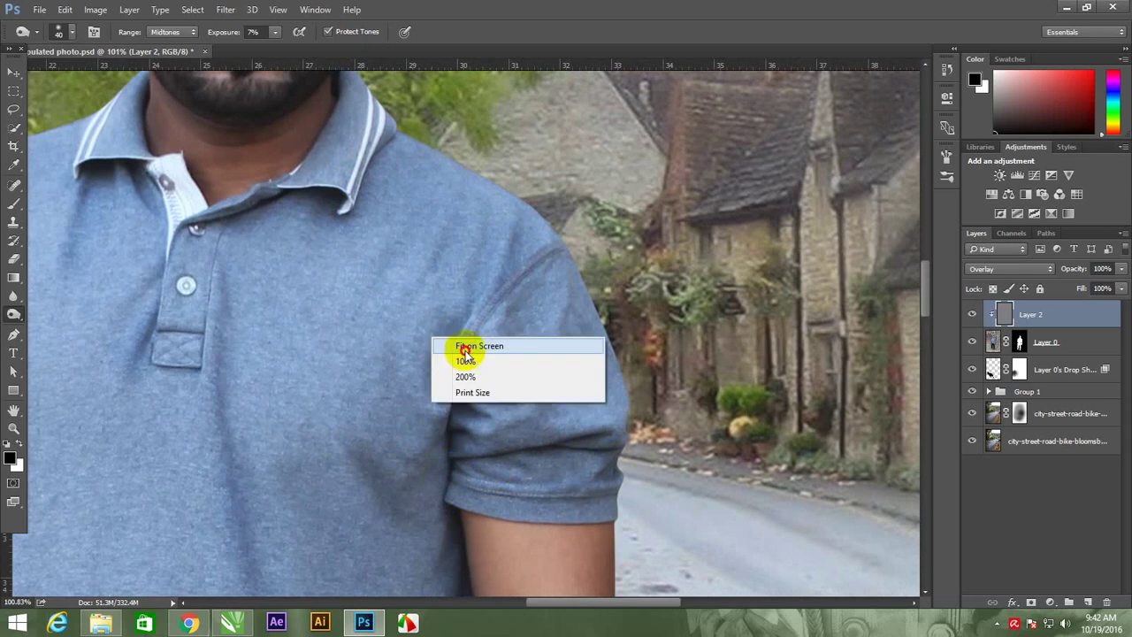
{"action": "left_click", "coordinate": [482, 351]}
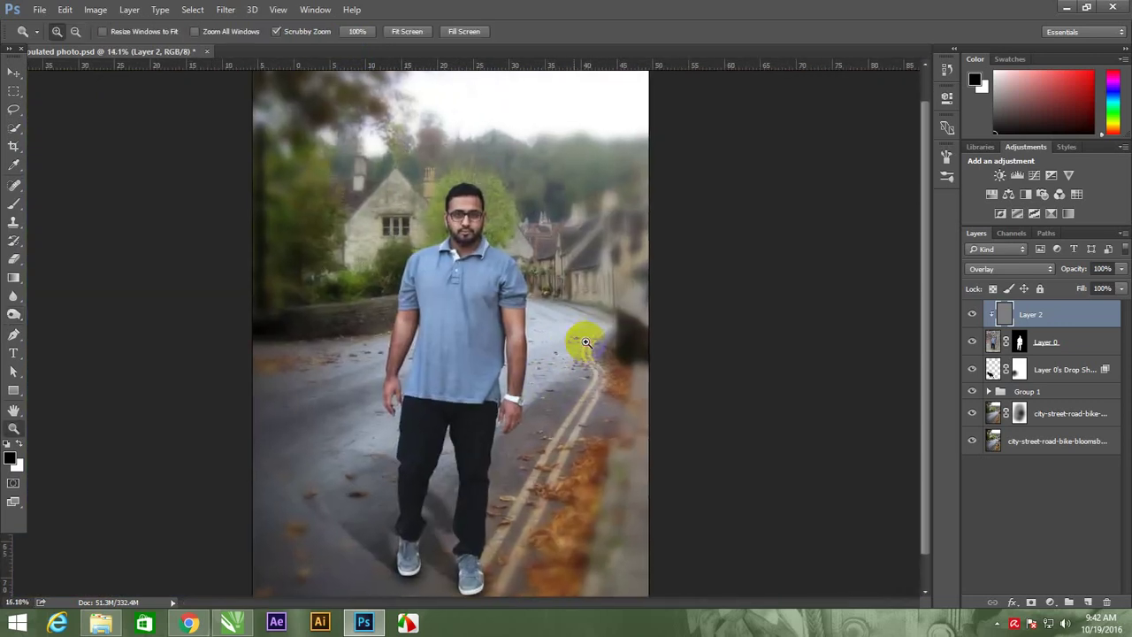
{"action": "key", "text": "v"}
{"action": "left_click", "coordinate": [1039, 343]}
{"action": "left_click", "coordinate": [971, 315]}
{"action": "left_click", "coordinate": [971, 315]}
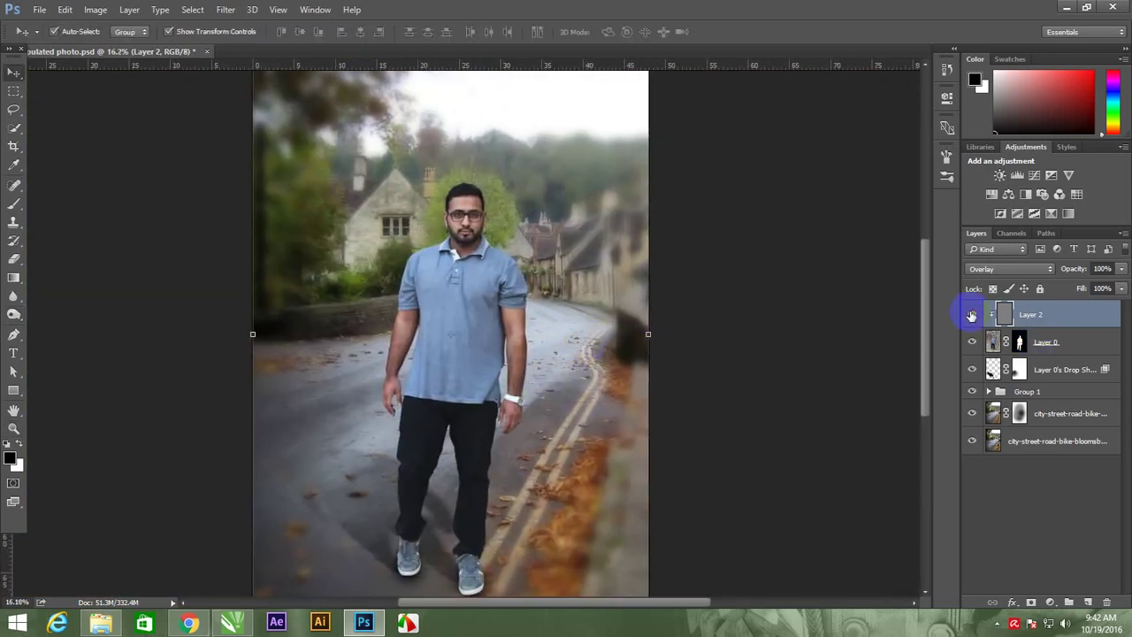
- Drag Audi-PNG-Image from File Explorer onto the fitted canvas
{"action": "right_click", "coordinate": [478, 347]}
{"action": "left_click", "coordinate": [479, 347]}
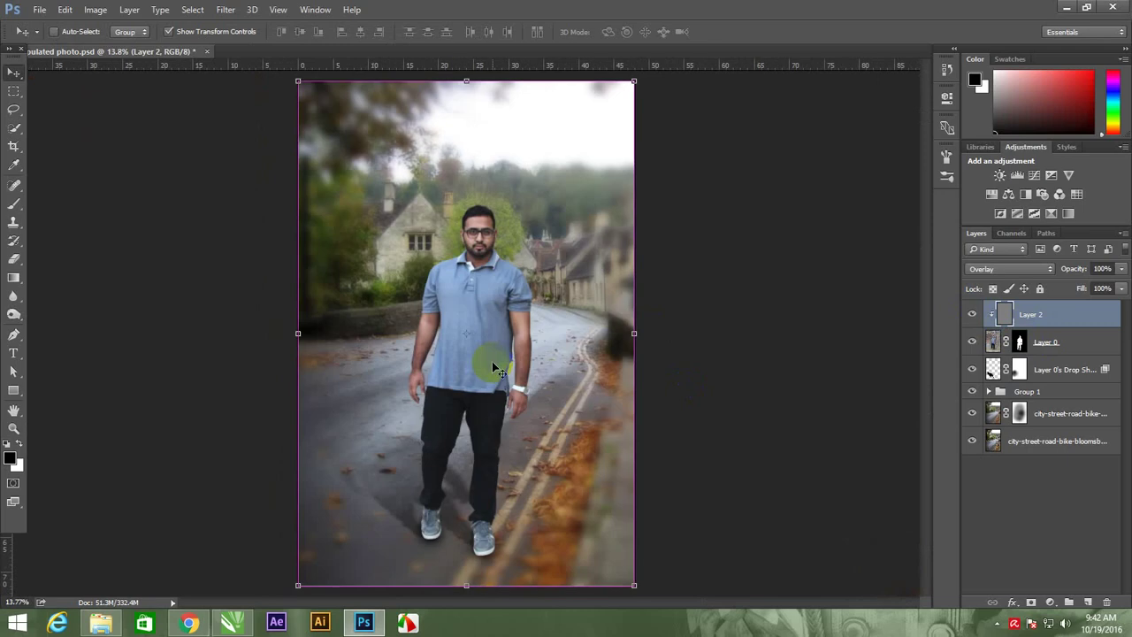
{"action": "mouse_move", "coordinate": [102, 624]}
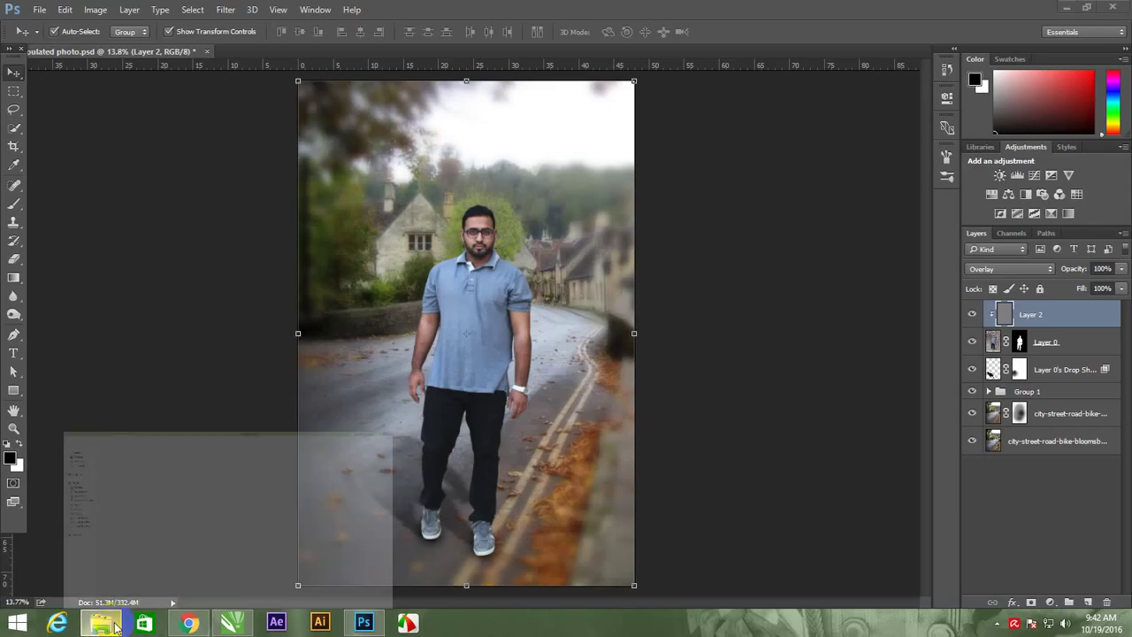
{"action": "left_click", "coordinate": [115, 626]}
{"action": "mouse_move", "coordinate": [160, 93]}
{"action": "left_mouse_down"}
{"action": "mouse_move", "coordinate": [318, 624]}
{"action": "mouse_move", "coordinate": [417, 341]}
{"action": "left_mouse_up"}
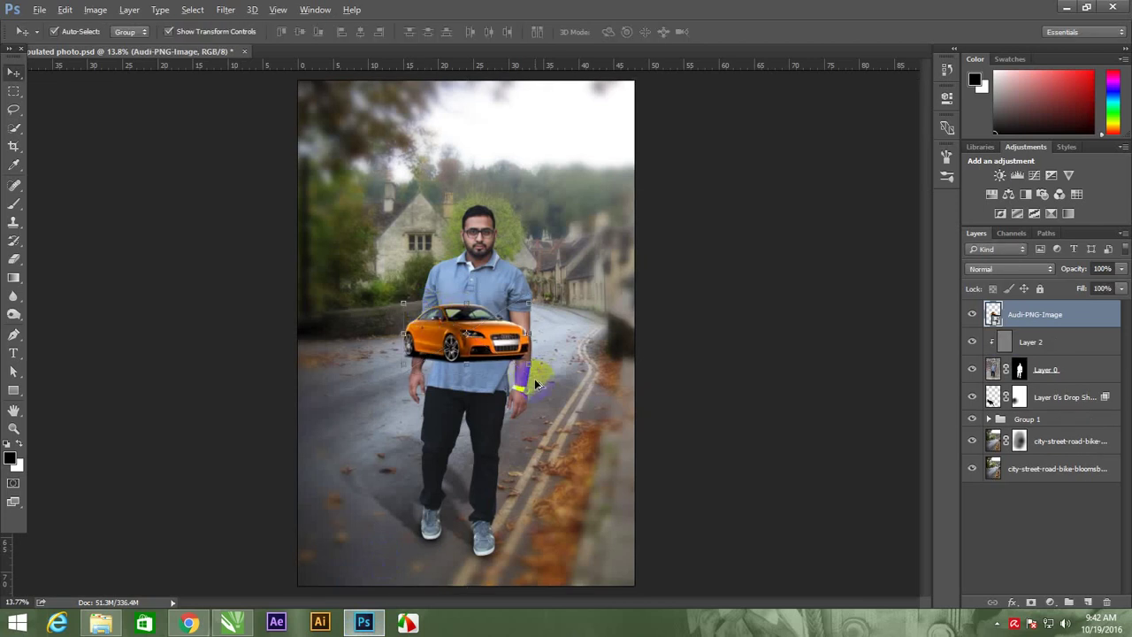
- Enlarge the placed Audi, move its layer below Group 1 and position it behind the man
{"action": "left_click_drag", "start_coordinate": [529, 363], "coordinate": [630, 462]}
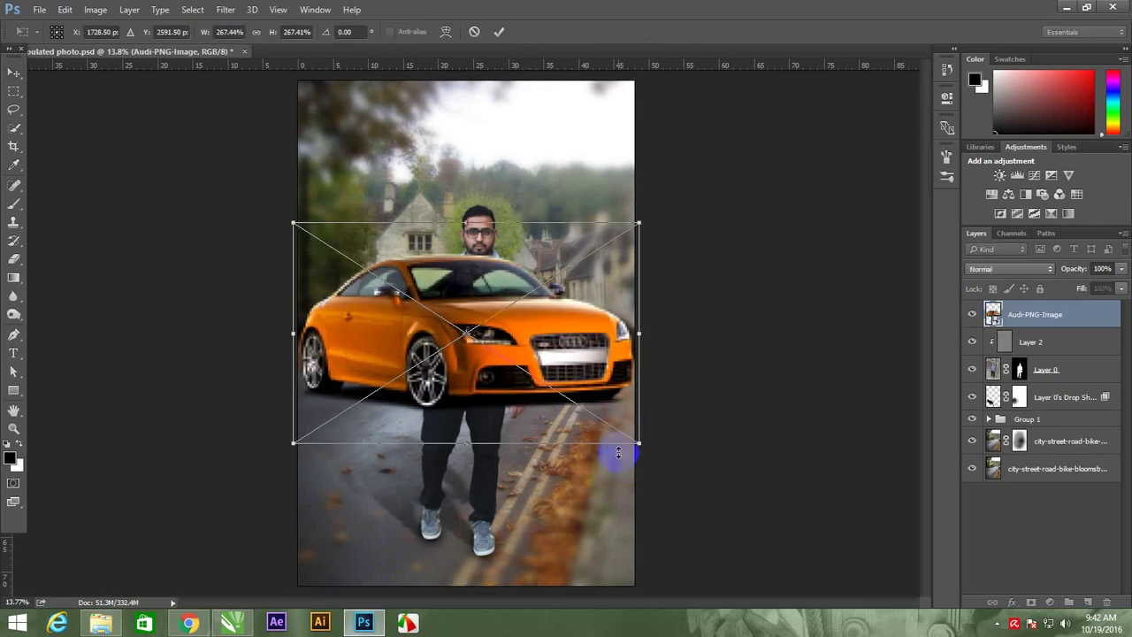
{"action": "key", "text": "Return"}
{"action": "left_click_drag", "start_coordinate": [1078, 313], "coordinate": [1072, 415]}
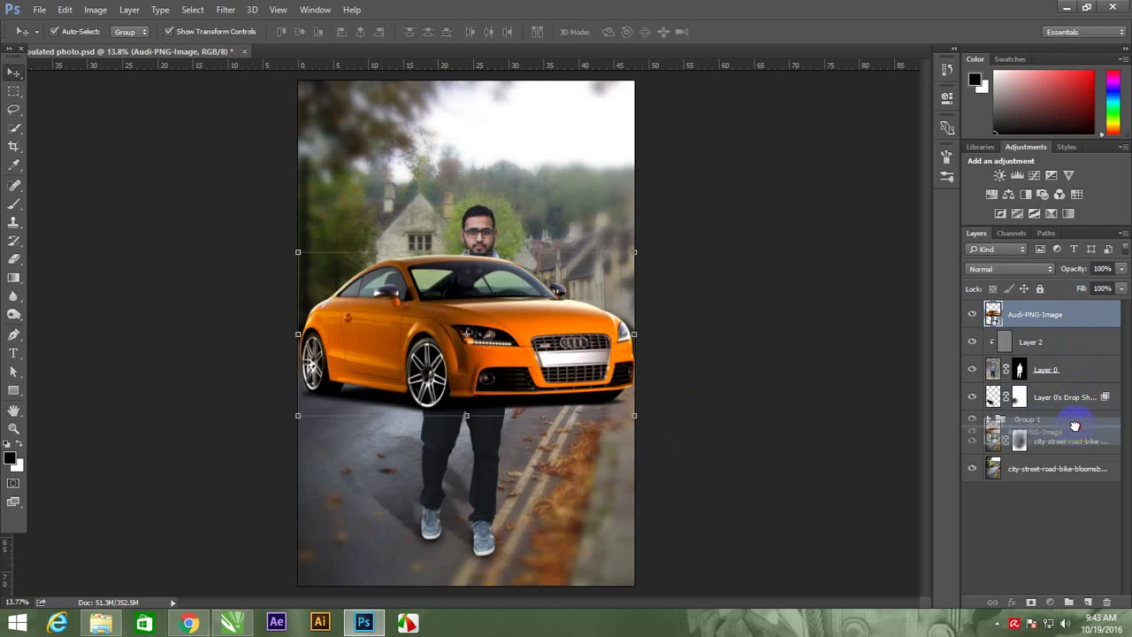
{"action": "left_click_drag", "start_coordinate": [1072, 415], "coordinate": [1074, 430]}
{"action": "right_click", "coordinate": [602, 343]}
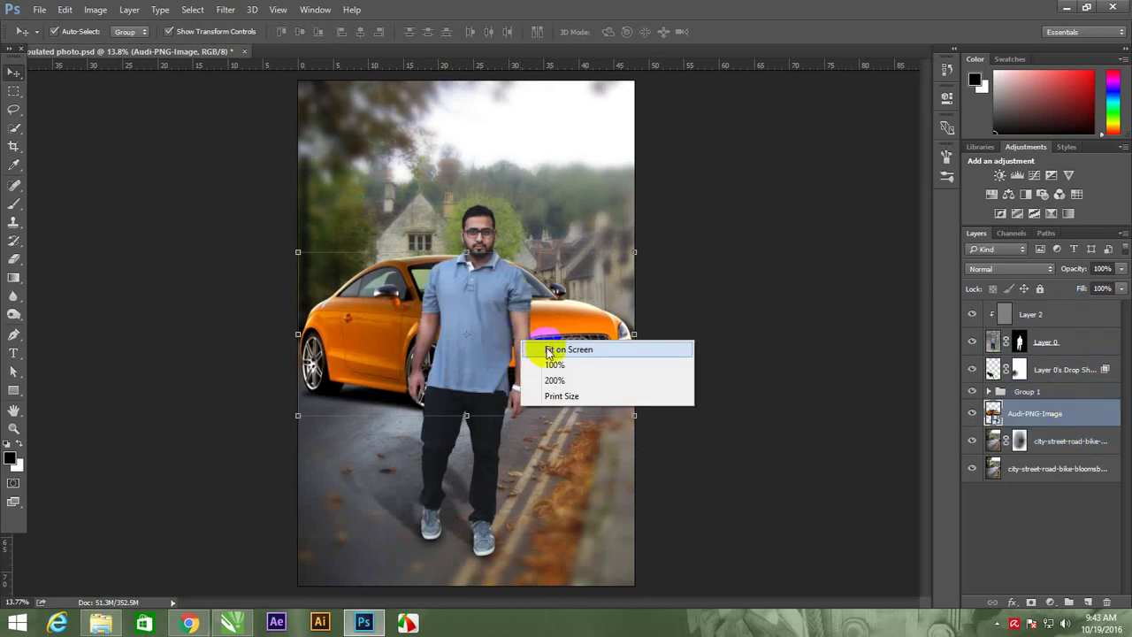
{"action": "left_click", "coordinate": [614, 352]}
{"action": "mouse_move", "coordinate": [594, 352]}
{"action": "left_mouse_down"}
{"action": "mouse_move", "coordinate": [580, 376]}
{"action": "mouse_move", "coordinate": [559, 373]}
{"action": "left_mouse_up"}
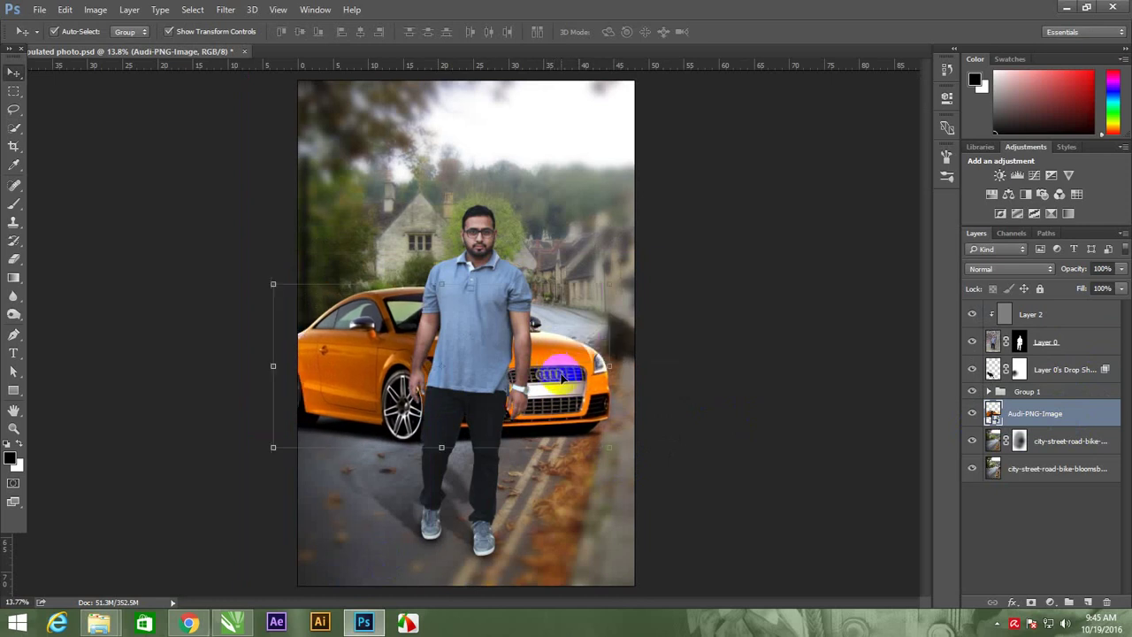
{"action": "left_click_drag", "start_coordinate": [552, 376], "coordinate": [552, 367]}
- Zoom in on the Audi and the man, then abandon a first attempt at enlarging the car
{"action": "right_click", "coordinate": [550, 382]}
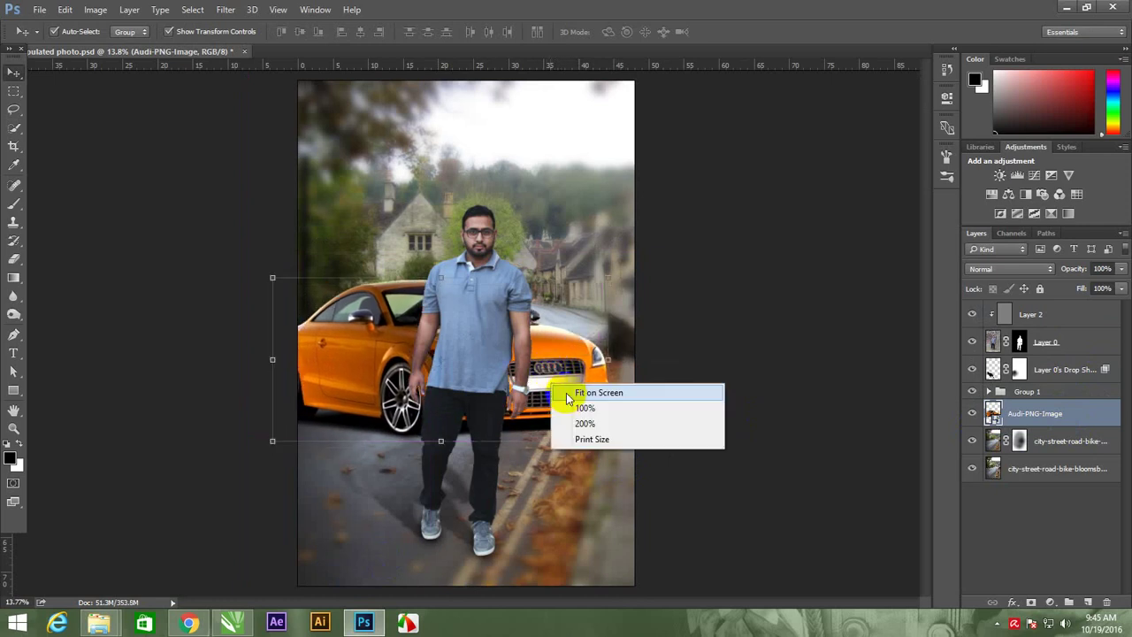
{"action": "left_click", "coordinate": [559, 394]}
{"action": "left_click", "coordinate": [746, 432]}
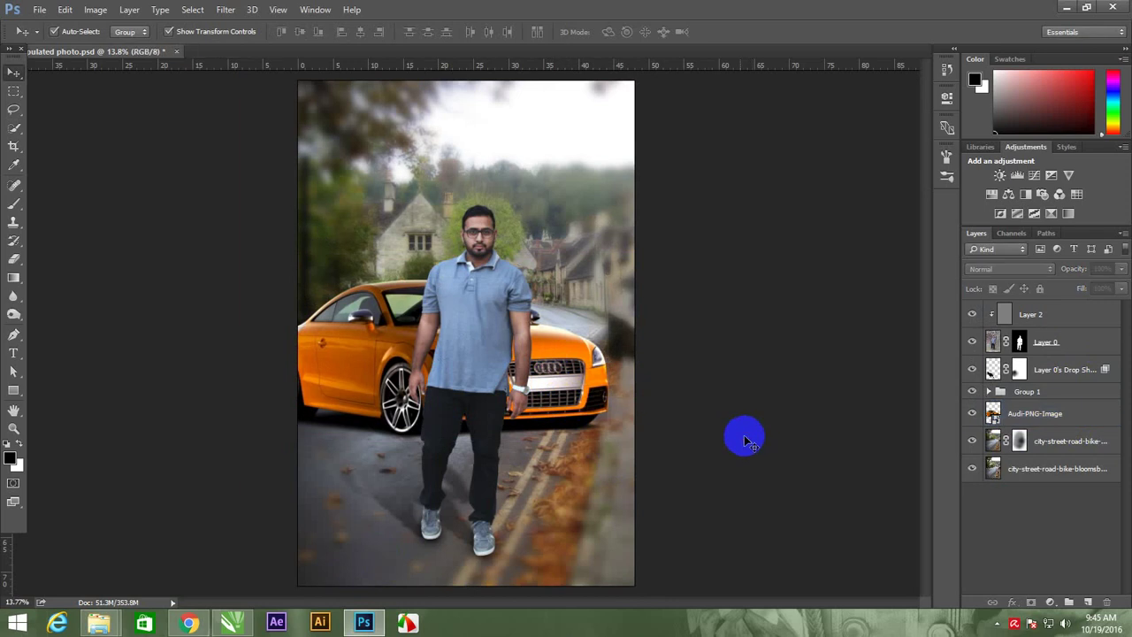
{"action": "key", "text": "z"}
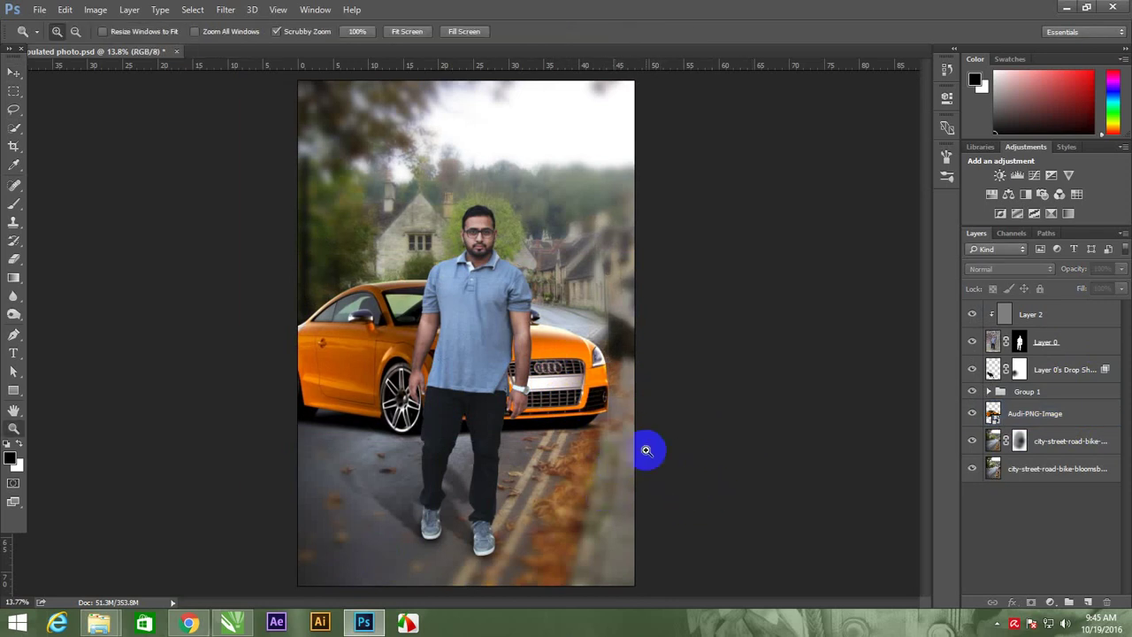
{"action": "left_click_drag", "start_coordinate": [647, 449], "coordinate": [682, 468]}
{"action": "key", "text": "v"}
{"action": "left_click", "coordinate": [535, 367]}
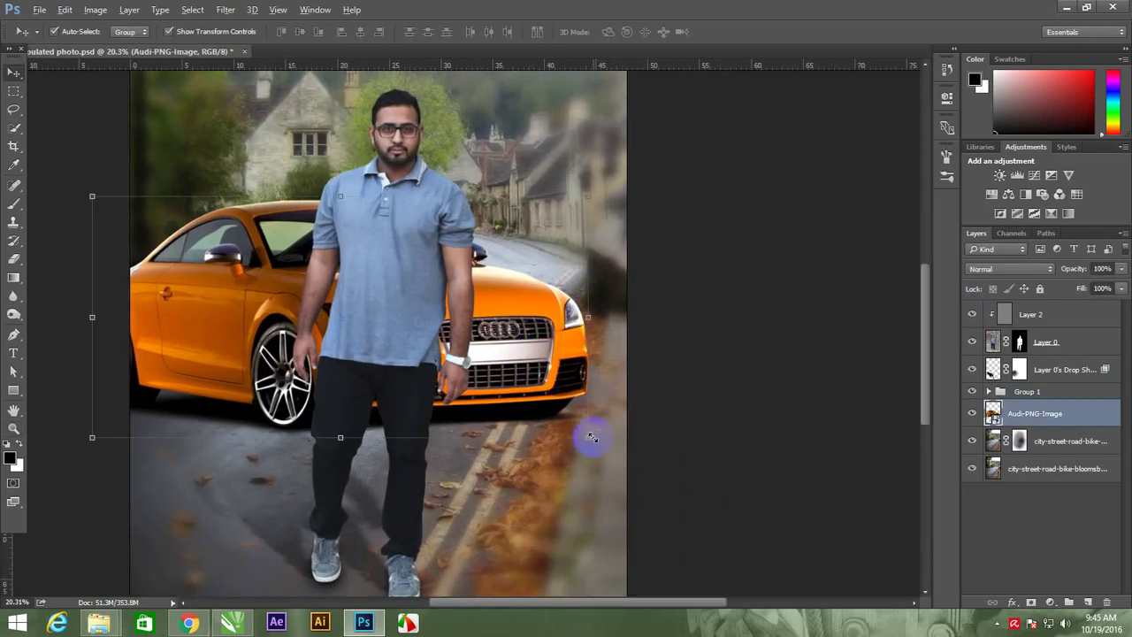
{"action": "mouse_move", "coordinate": [592, 437]}
{"action": "left_mouse_down"}
{"action": "mouse_move", "coordinate": [619, 470]}
{"action": "mouse_move", "coordinate": [601, 455]}
{"action": "mouse_move", "coordinate": [631, 466]}
{"action": "left_mouse_up"}
{"action": "key", "text": "Escape"}
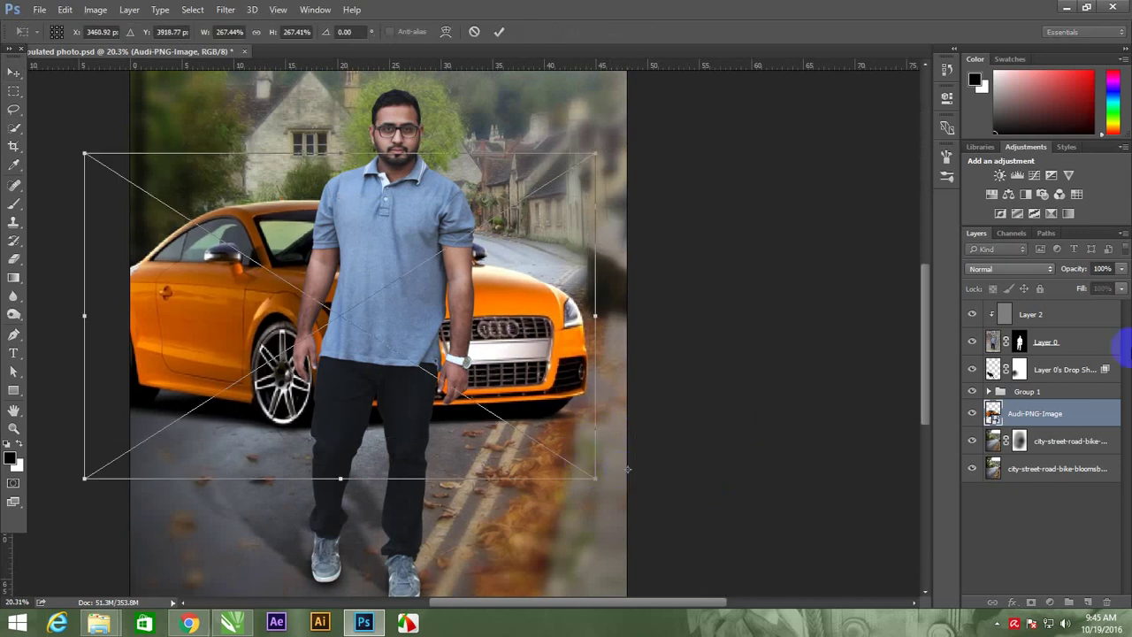
{"action": "key", "text": "Escape"}
- Rasterize the Audi layer, enlarge it to about 119% and move it further left
{"action": "right_click", "coordinate": [1068, 414]}
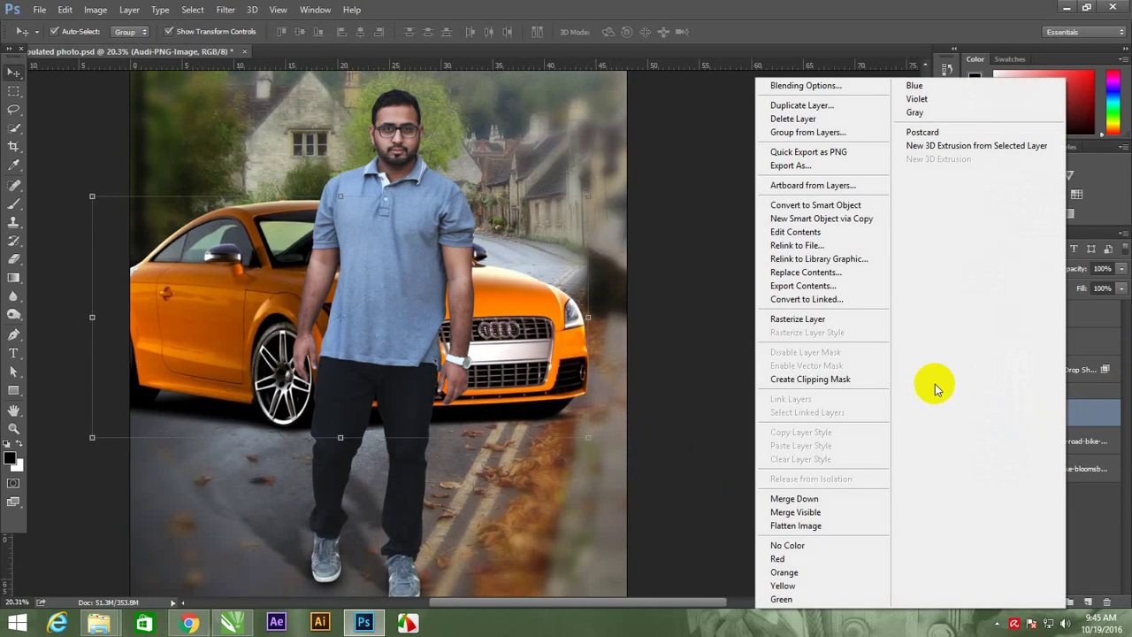
{"action": "left_click", "coordinate": [808, 319]}
{"action": "left_click_drag", "start_coordinate": [589, 437], "coordinate": [631, 469]}
{"action": "double_click", "coordinate": [531, 392]}
{"action": "mouse_move", "coordinate": [531, 392]}
{"action": "left_mouse_down"}
{"action": "mouse_move", "coordinate": [526, 403]}
{"action": "mouse_move", "coordinate": [519, 392]}
{"action": "left_mouse_up"}
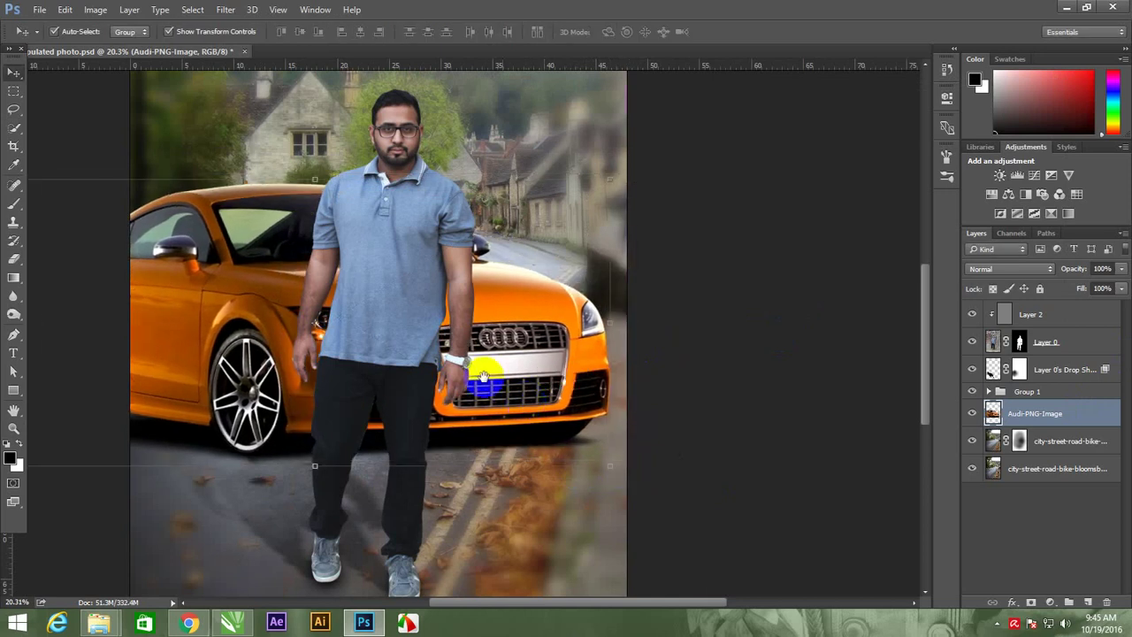
- Zoom in on the car grille and nudge the Audi slightly right into place
{"action": "right_click", "coordinate": [447, 341]}
{"action": "left_click", "coordinate": [459, 358]}
{"action": "left_click", "coordinate": [716, 372]}
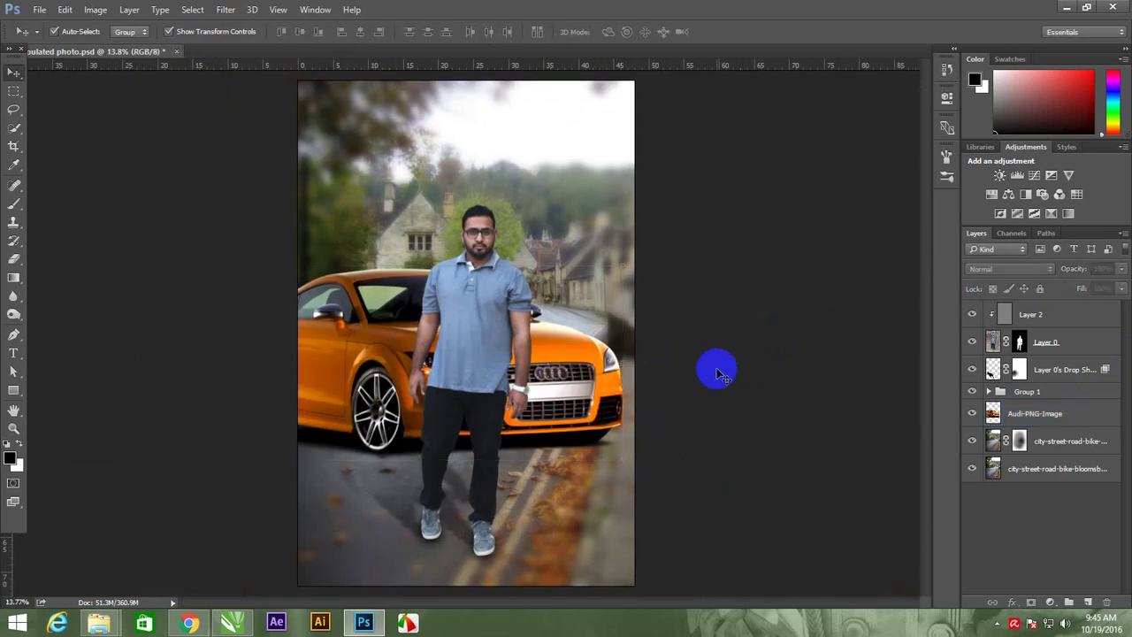
{"action": "key", "text": "z"}
{"action": "left_click_drag", "start_coordinate": [650, 404], "coordinate": [541, 396]}
{"action": "key", "text": "v"}
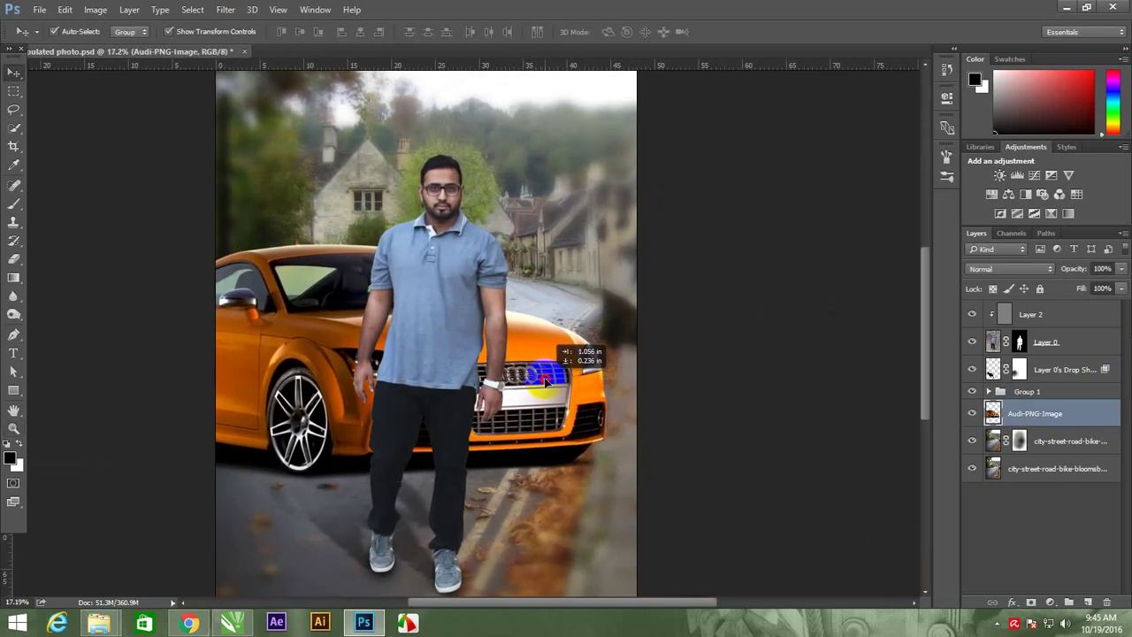
{"action": "left_click_drag", "start_coordinate": [538, 378], "coordinate": [547, 379]}
- Select the blurred street copy layer and target its layer mask
{"action": "left_click", "coordinate": [753, 375]}
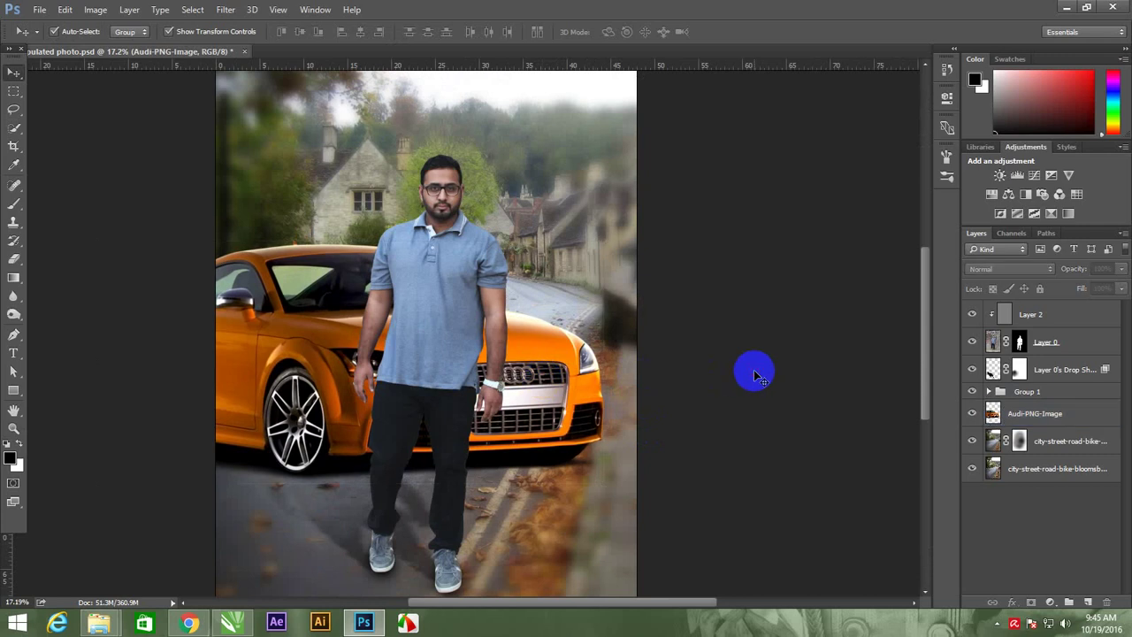
{"action": "left_click", "coordinate": [617, 292]}
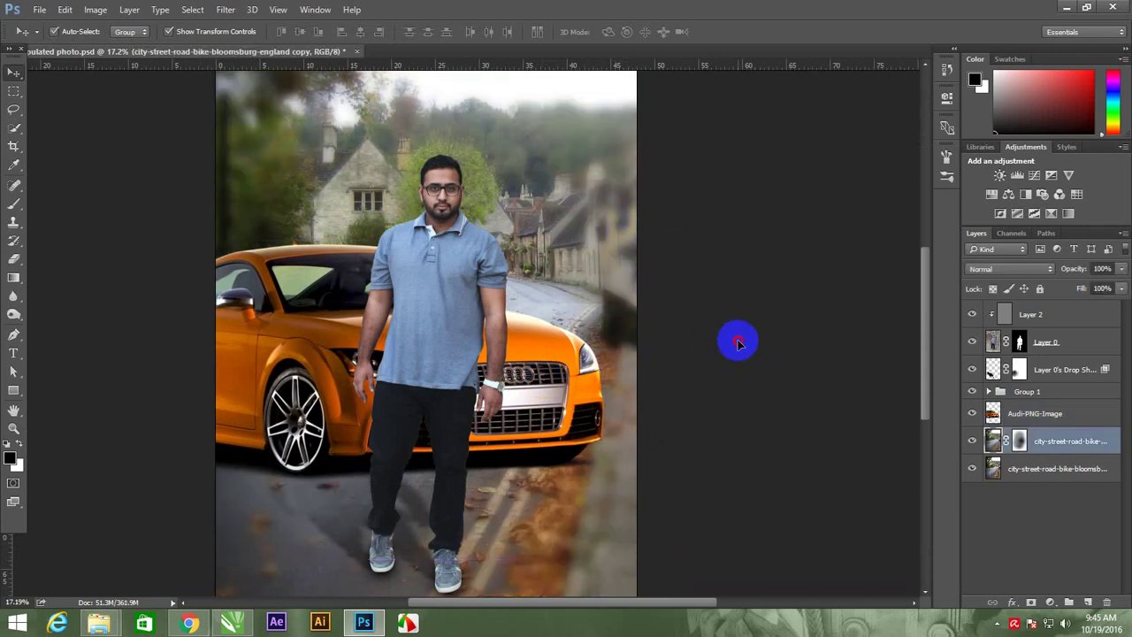
{"action": "left_click", "coordinate": [1020, 440]}
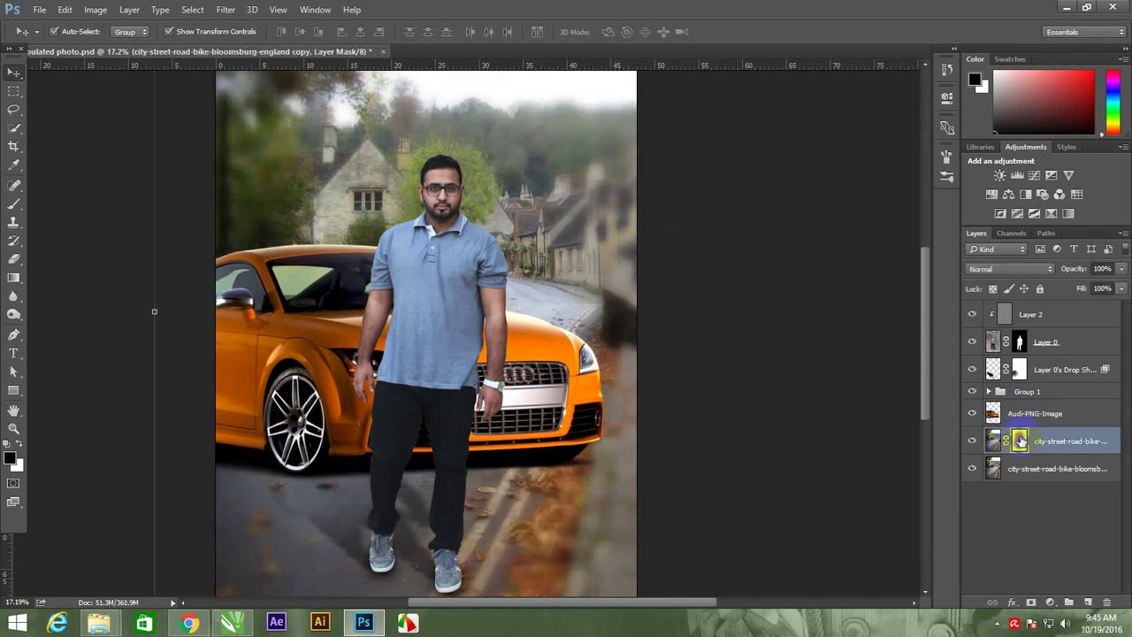
- Paint white with a soft 52% brush on the street copy mask, from the right edge across the street
{"action": "key", "text": "x"}
{"action": "left_click", "coordinate": [588, 352]}
{"action": "key", "text": "b"}
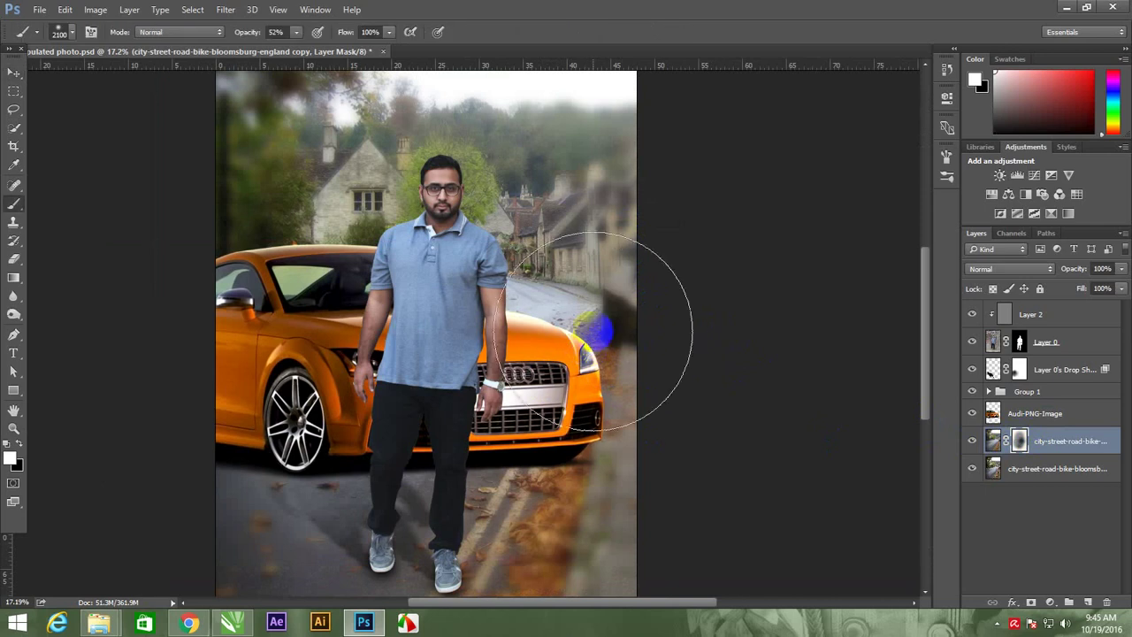
{"action": "left_click_drag", "start_coordinate": [584, 266], "coordinate": [835, 296]}
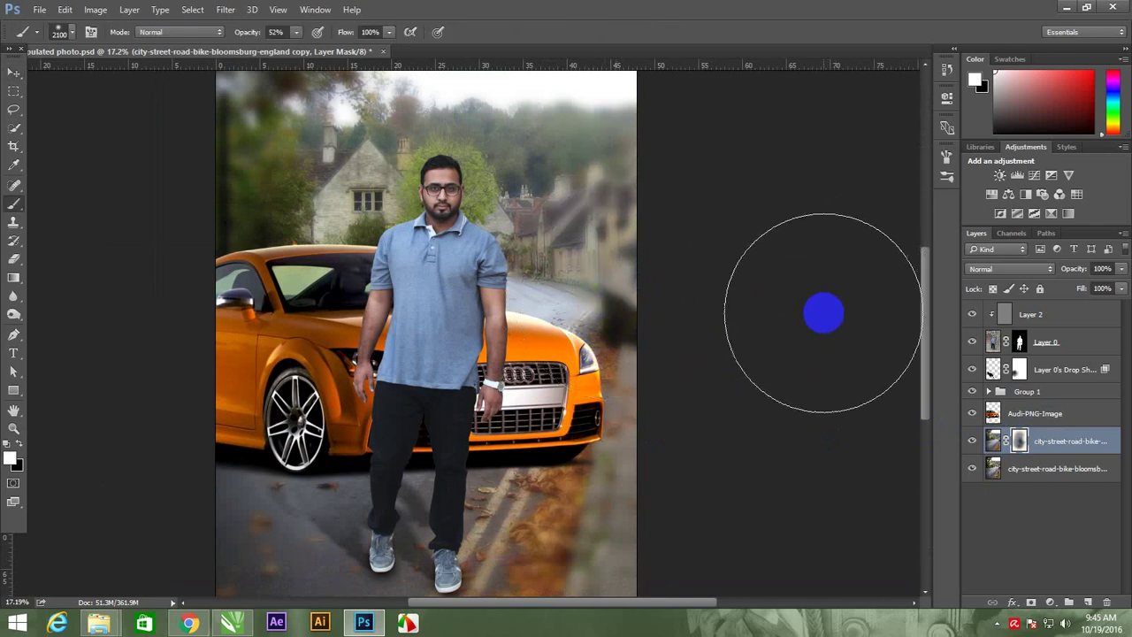
{"action": "left_click_drag", "start_coordinate": [836, 296], "coordinate": [460, 376]}
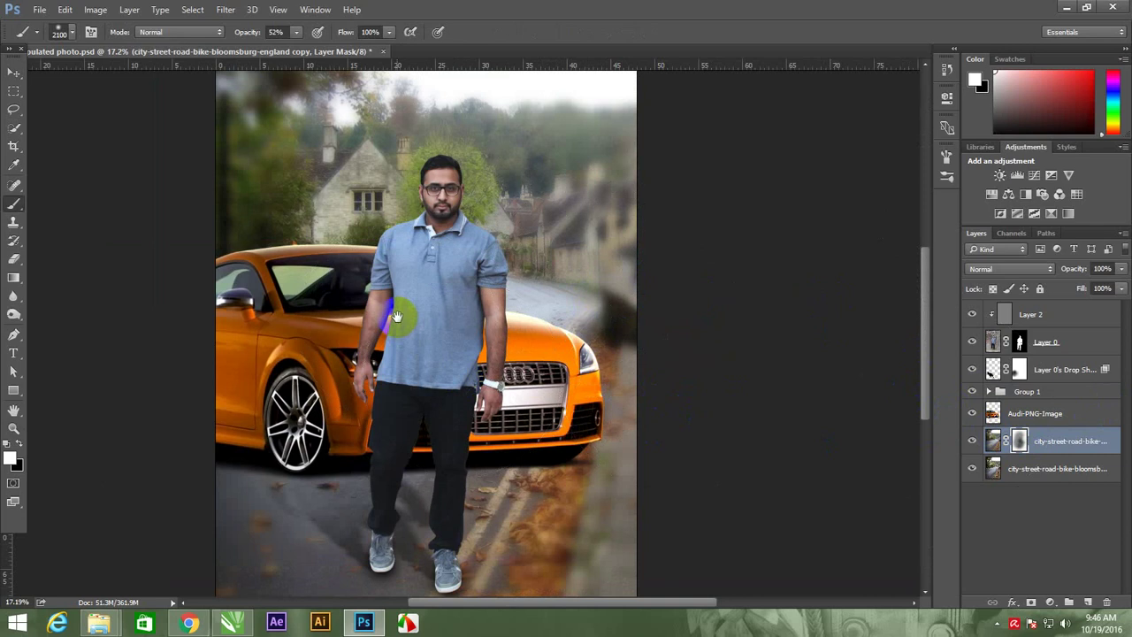
{"action": "key", "text": "v"}
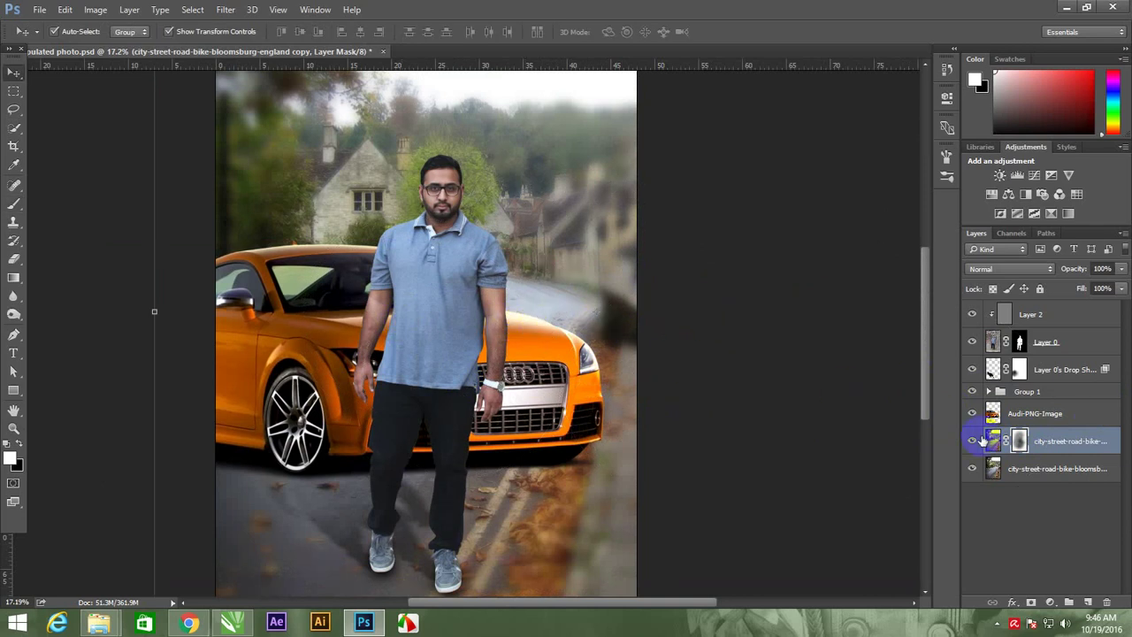
{"action": "left_click", "coordinate": [535, 398]}
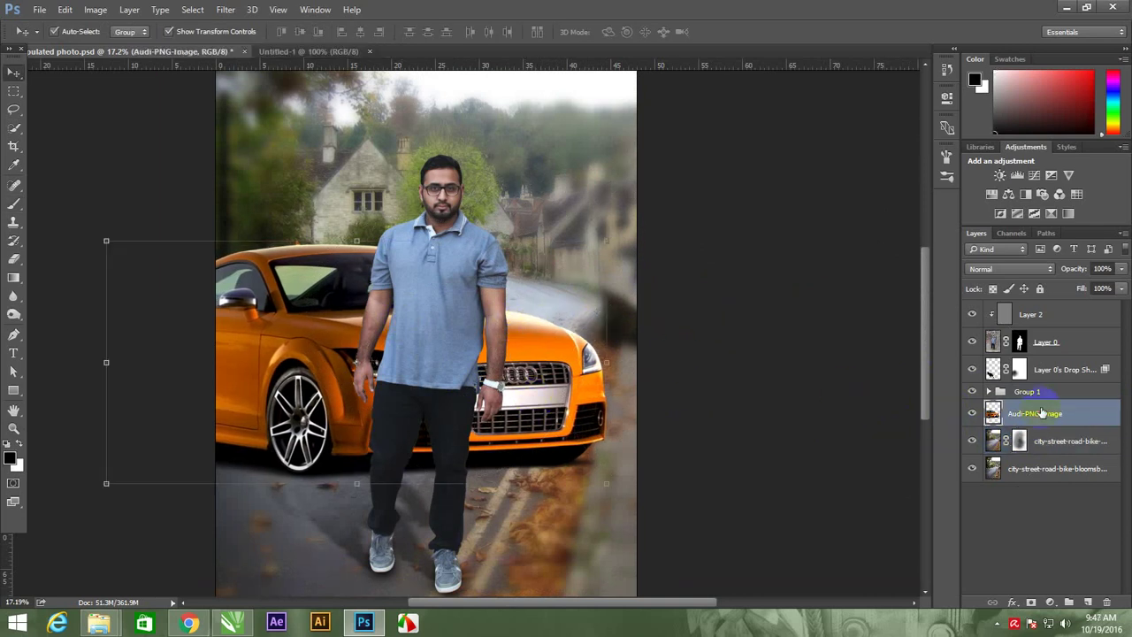
- Apply a 3.5-pixel Gaussian Blur to the Audi layer and view the whole image
{"action": "left_click", "coordinate": [222, 10]}
{"action": "mouse_move", "coordinate": [232, 165]}
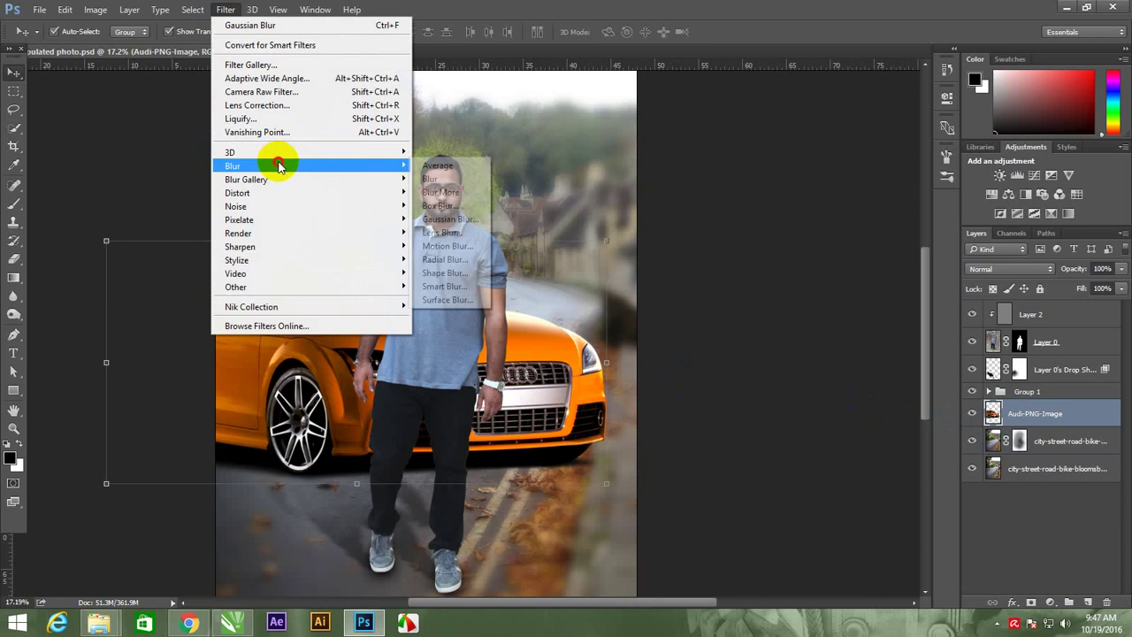
{"action": "left_click", "coordinate": [441, 219]}
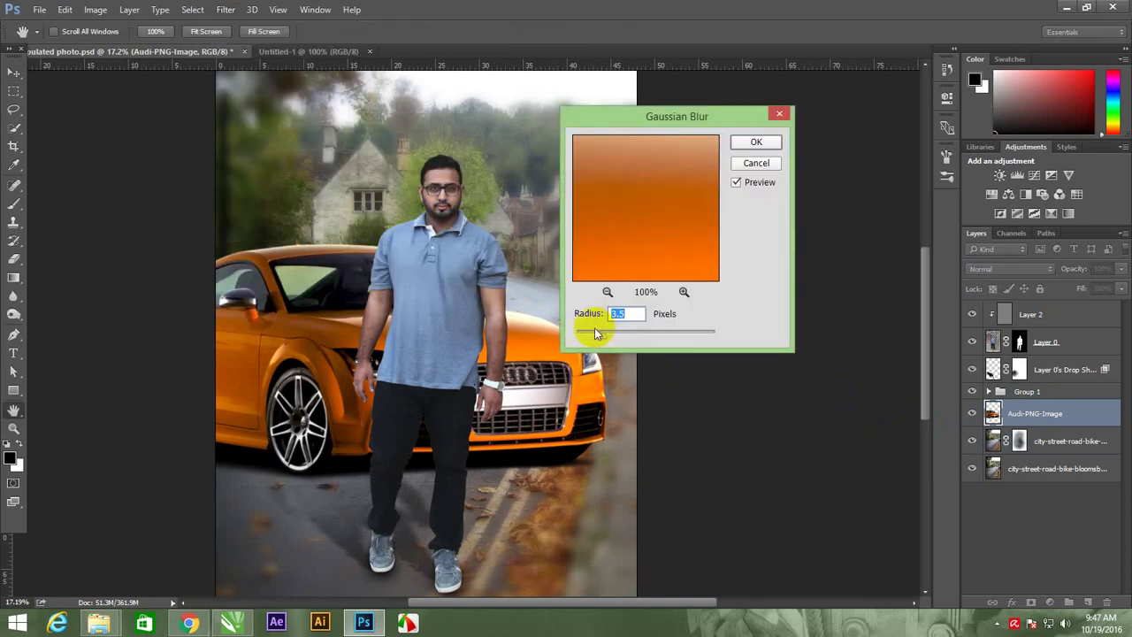
{"action": "left_click", "coordinate": [753, 141]}
{"action": "left_click", "coordinate": [383, 301]}
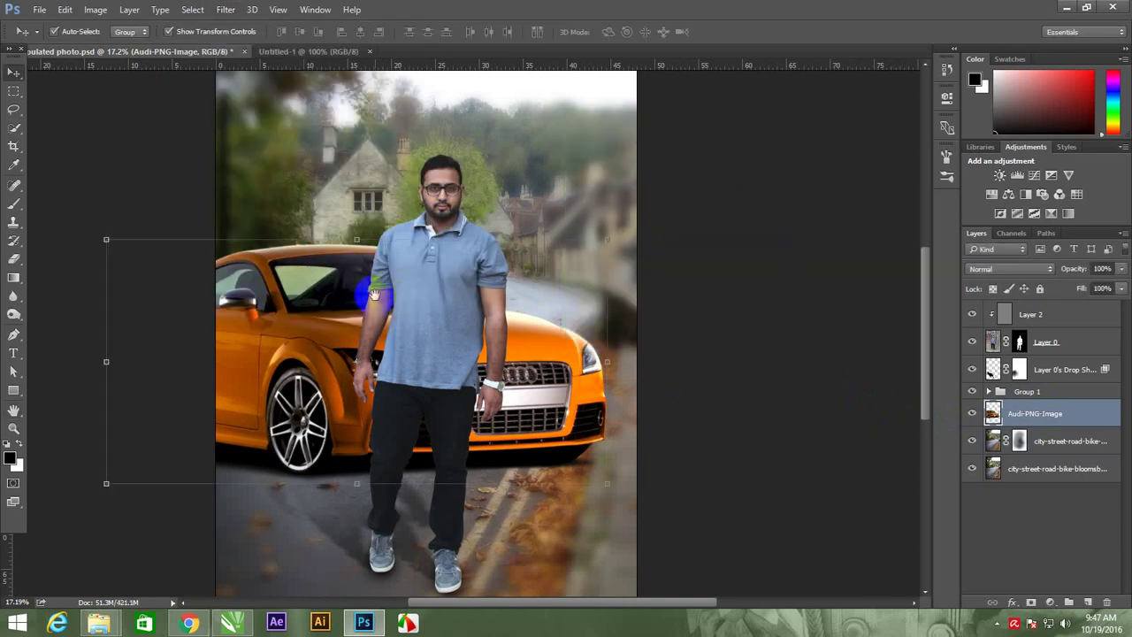
{"action": "right_click", "coordinate": [375, 294]}
{"action": "left_click", "coordinate": [384, 291]}
{"action": "left_click", "coordinate": [712, 277]}
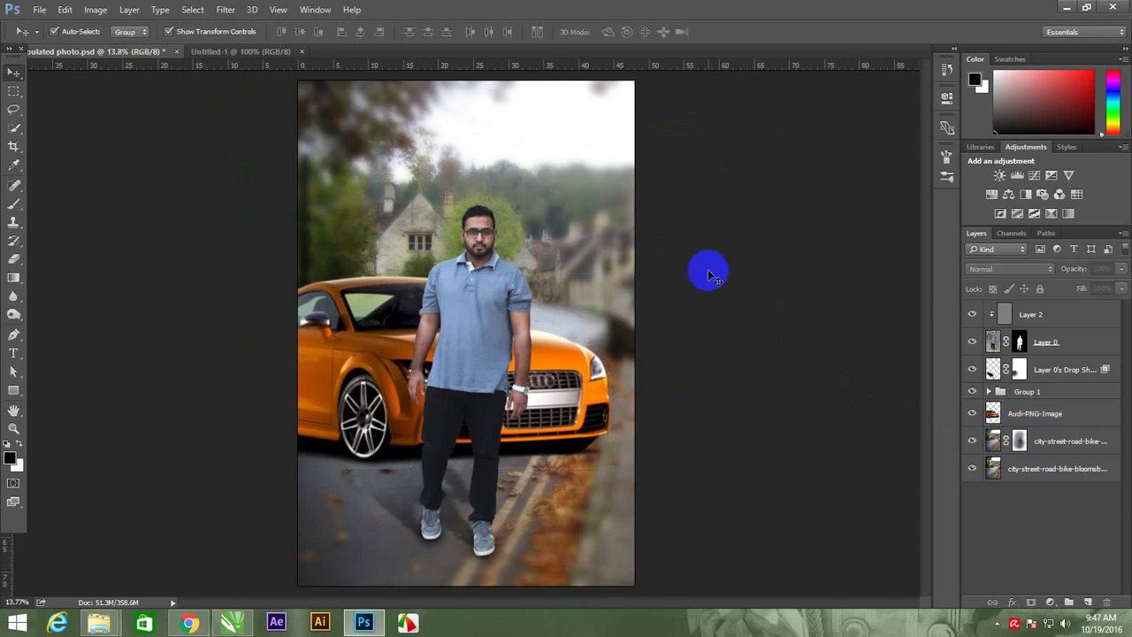
{"action": "left_click", "coordinate": [547, 373]}
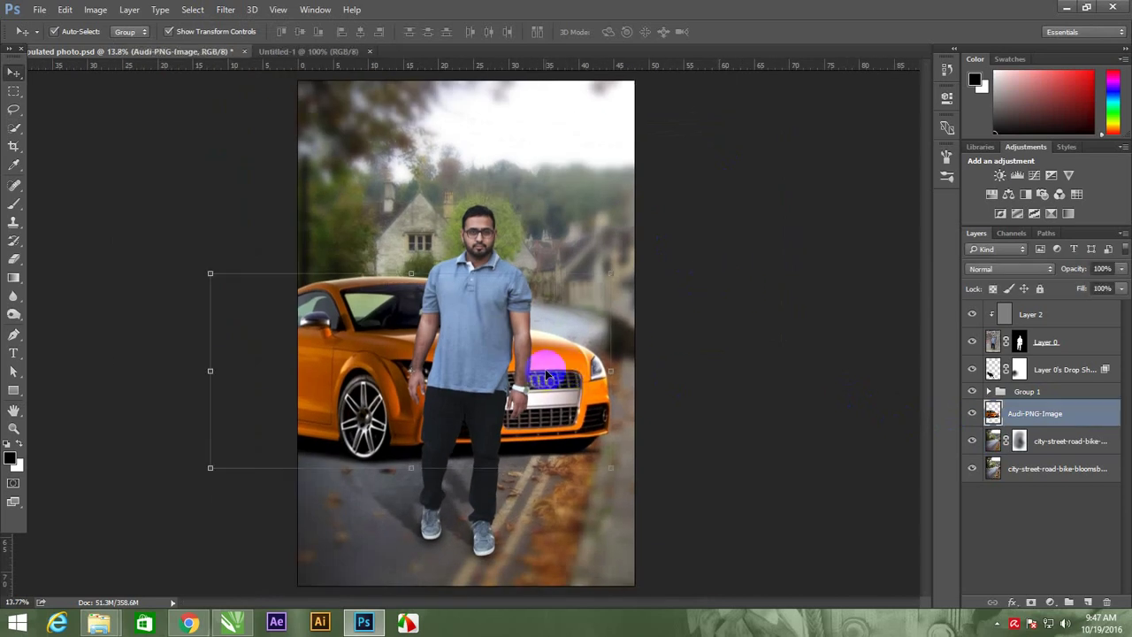
{"action": "left_click", "coordinate": [518, 367]}
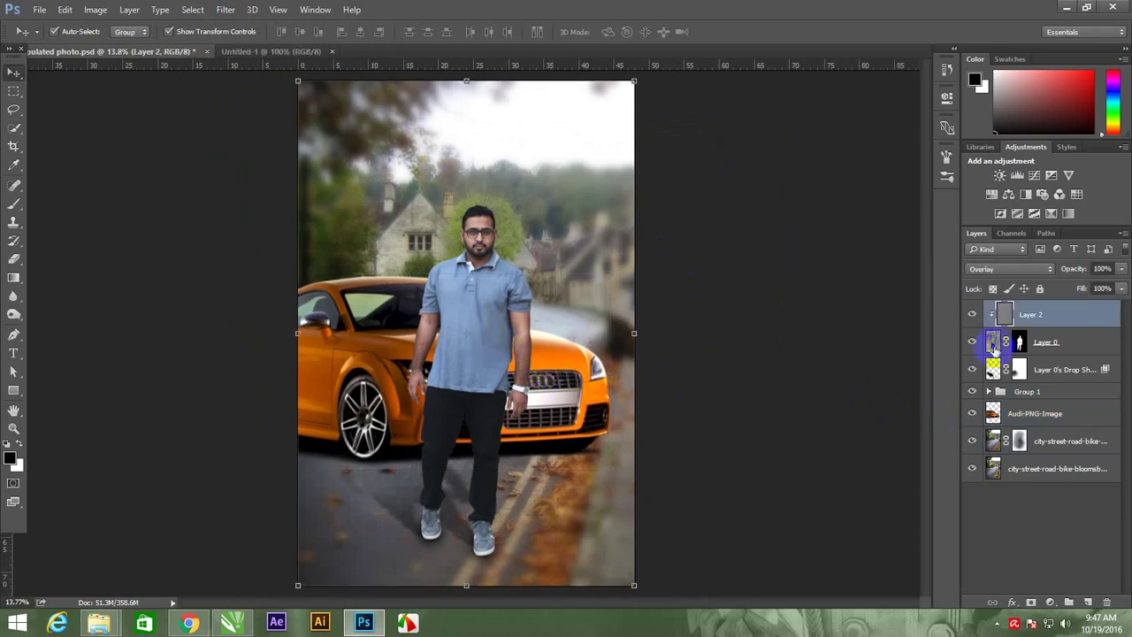
{"action": "left_click", "coordinate": [1068, 345], "text": "shift"}
{"action": "left_click", "coordinate": [1072, 375], "text": "shift"}
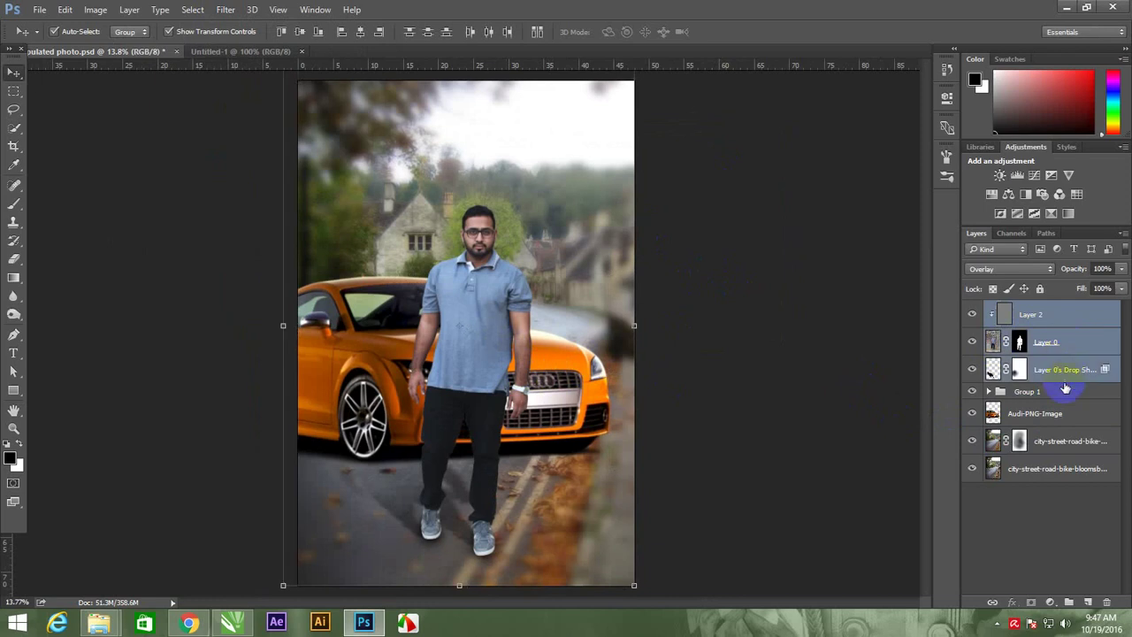
{"action": "left_click", "coordinate": [1062, 393], "text": "shift"}
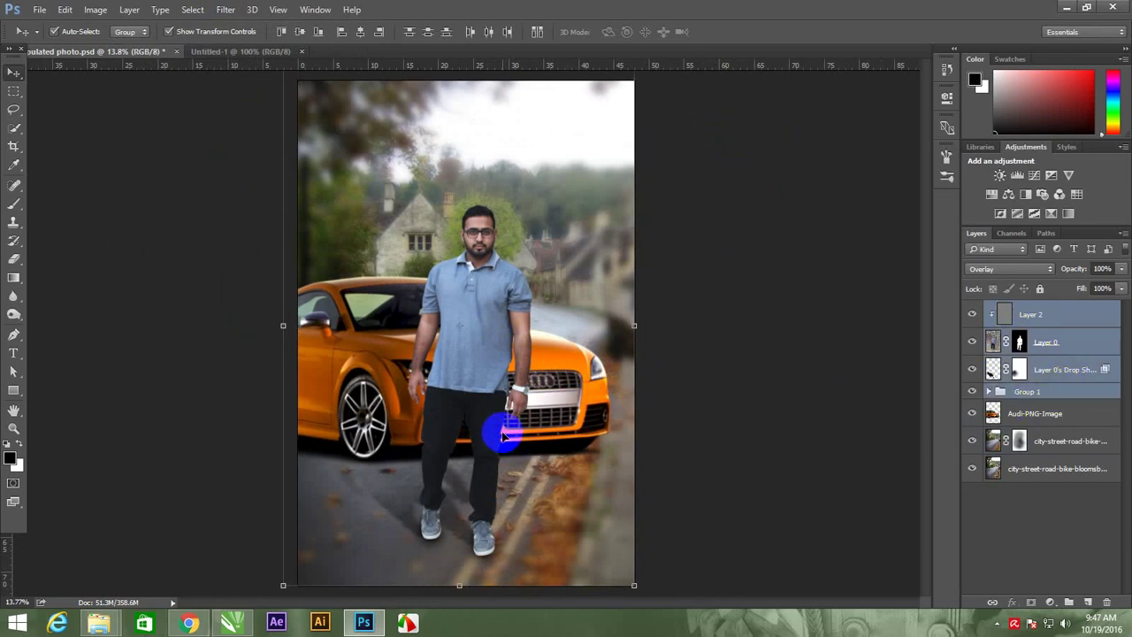
{"action": "left_click_drag", "start_coordinate": [503, 435], "coordinate": [499, 428]}
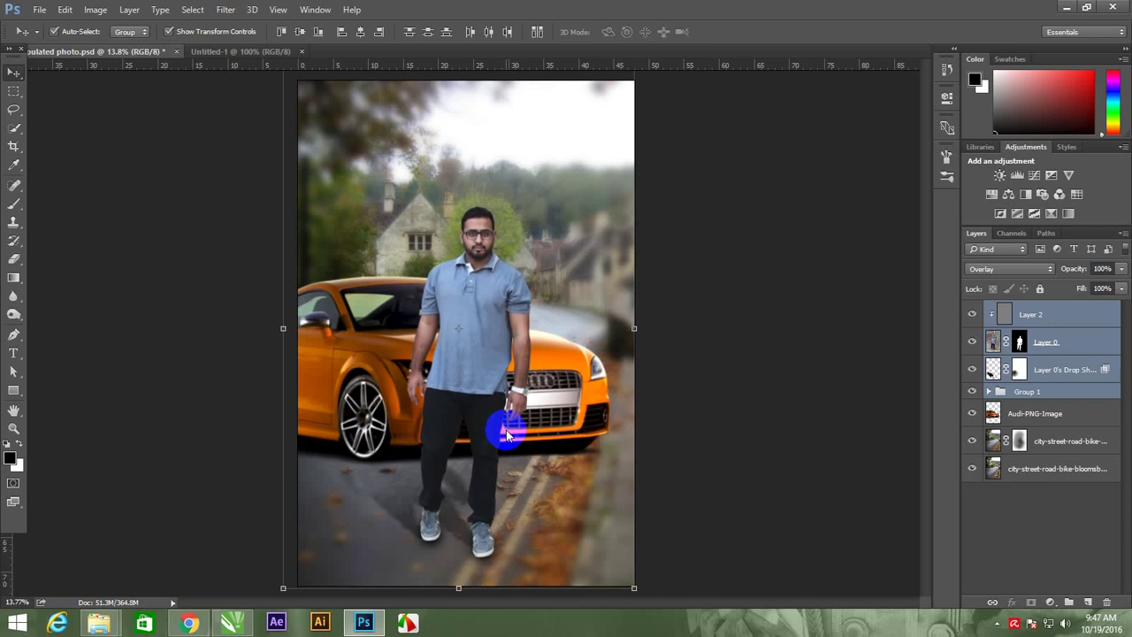
{"action": "left_click", "coordinate": [725, 398]}
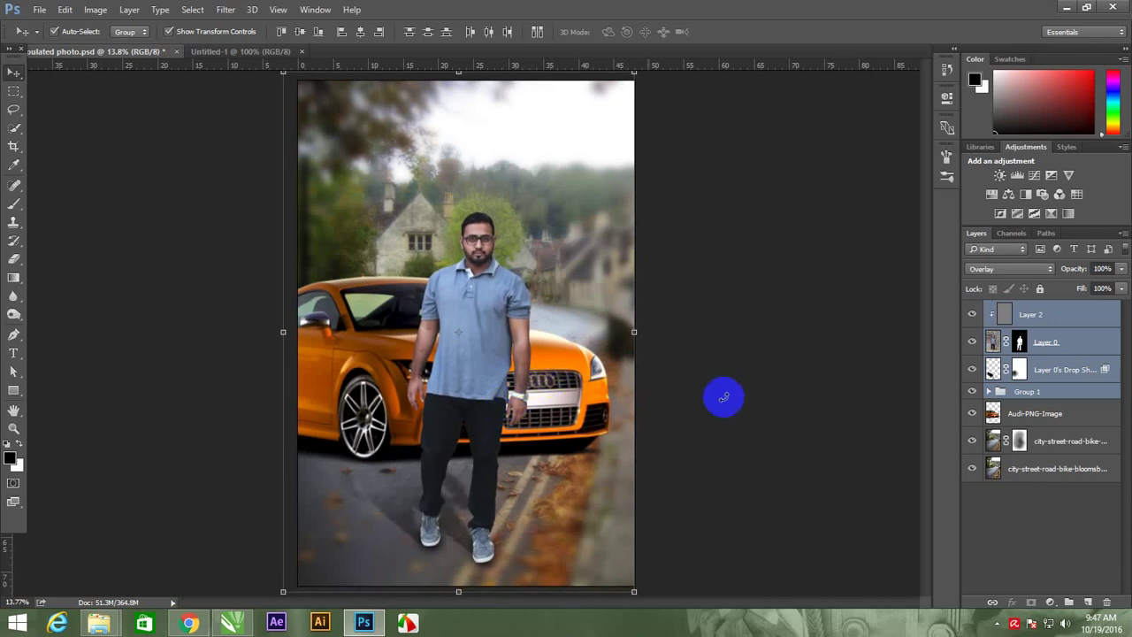
{"action": "left_click_drag", "start_coordinate": [480, 328], "coordinate": [507, 334]}
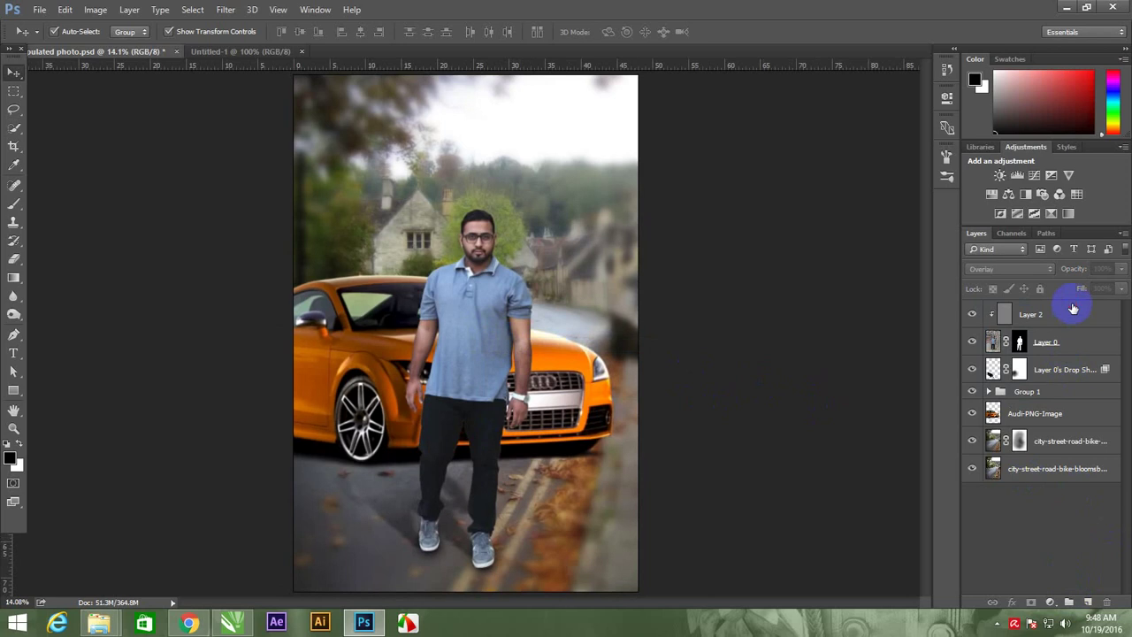
{"action": "left_click", "coordinate": [1071, 315]}
- Add a Gradient Map adjustment layer using the Gold 2 gradient preset
{"action": "left_click", "coordinate": [1048, 604]}
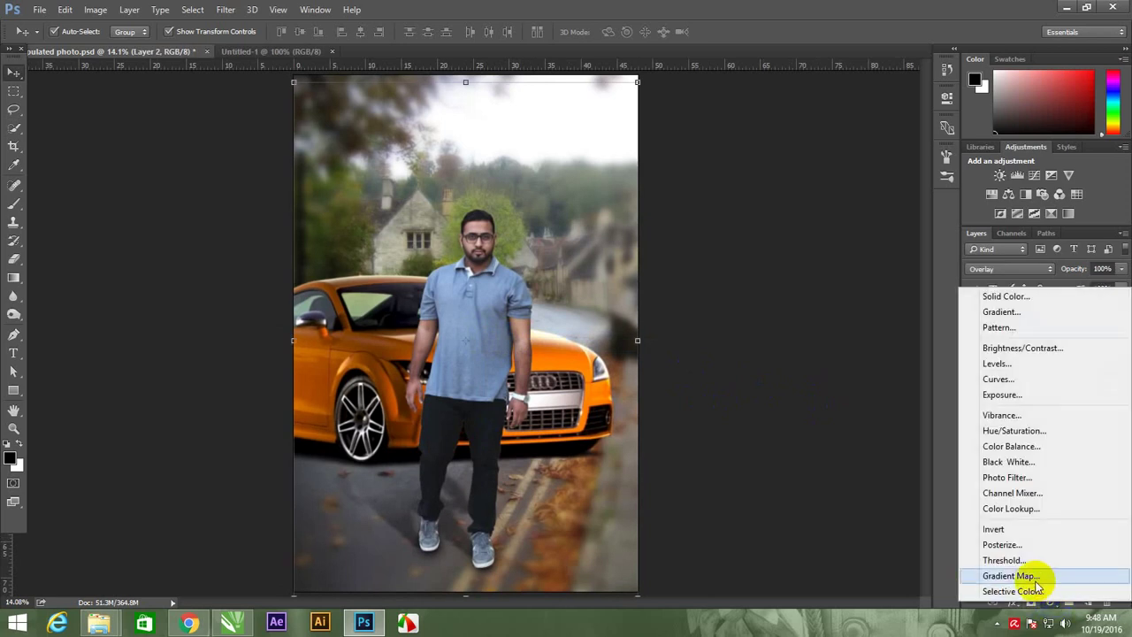
{"action": "left_click", "coordinate": [1008, 574]}
{"action": "left_click", "coordinate": [821, 135]}
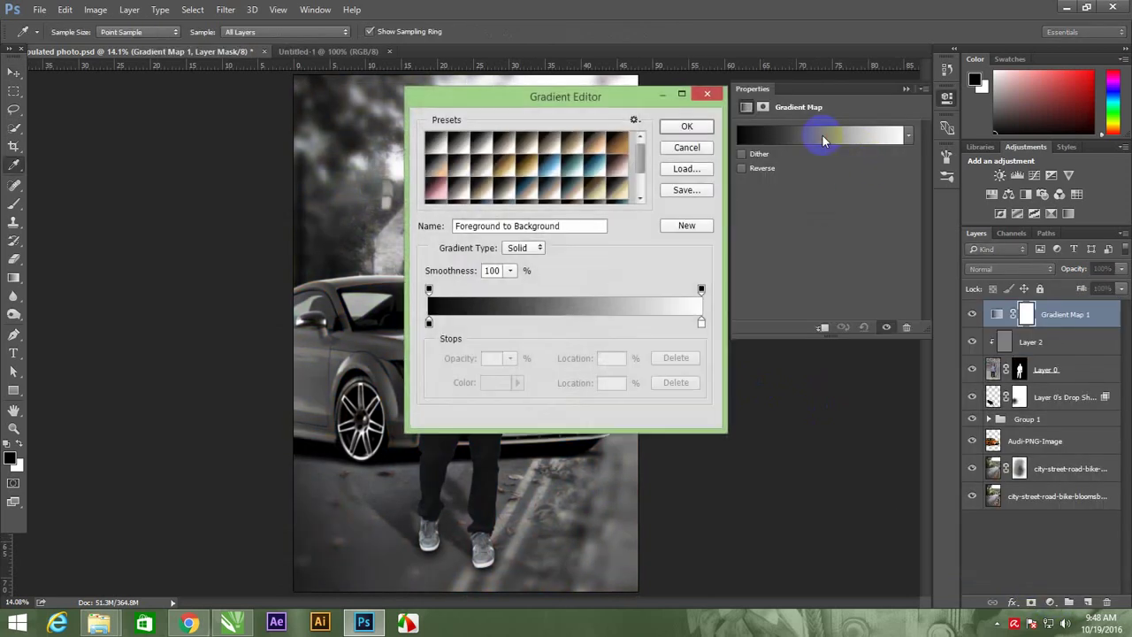
{"action": "left_click", "coordinate": [528, 170]}
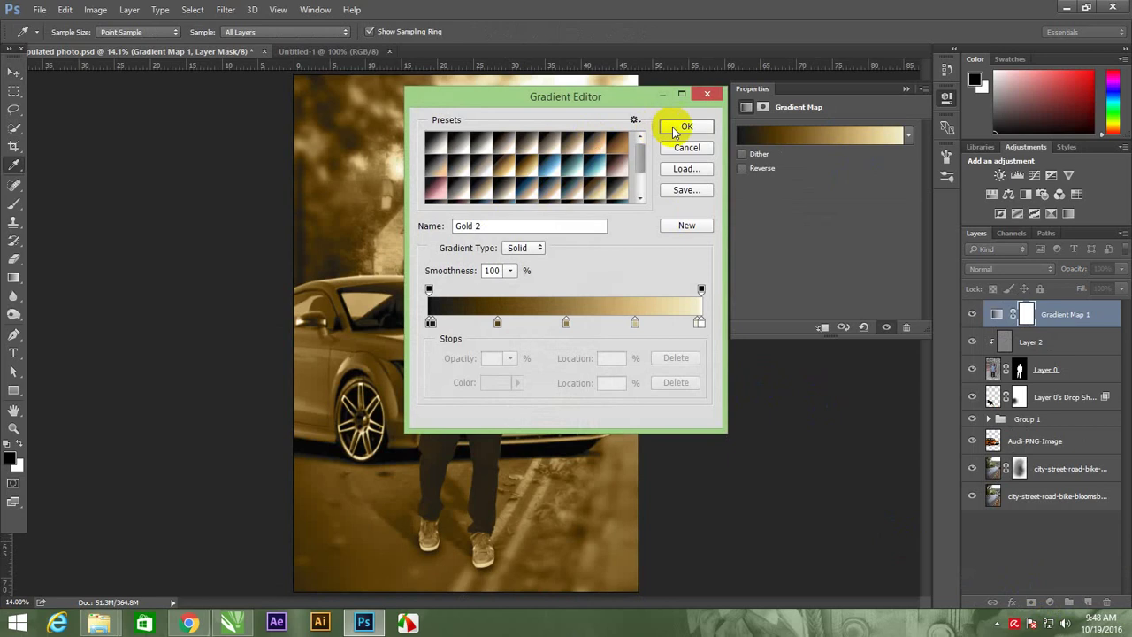
{"action": "left_click", "coordinate": [686, 126]}
{"action": "left_click", "coordinate": [904, 89]}
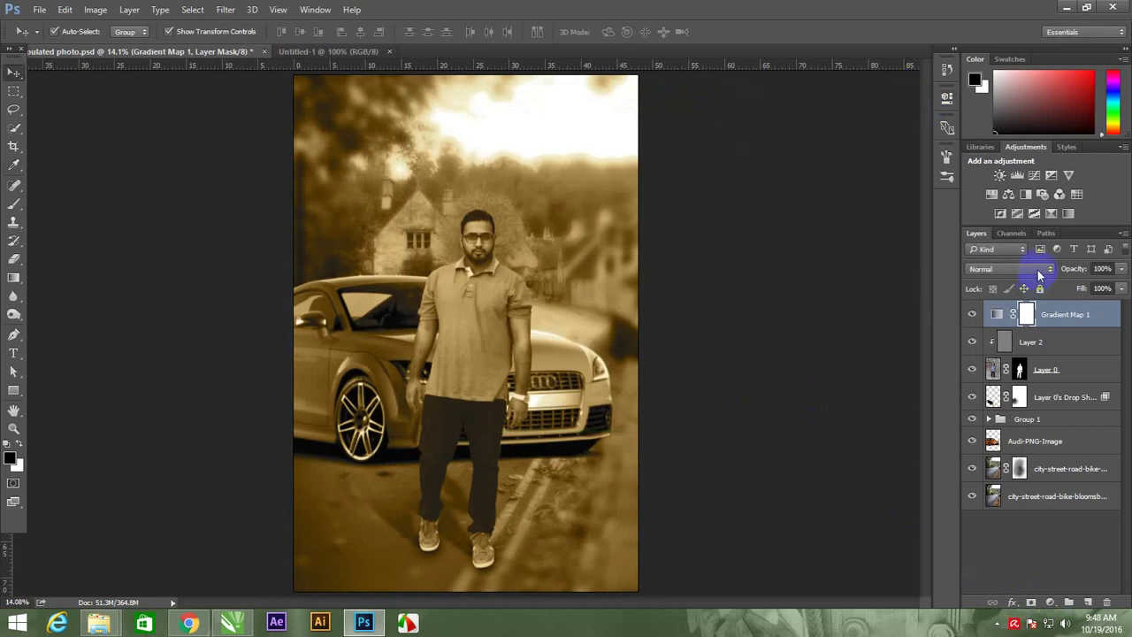
- Blend Gradient Map 1 as Soft Light and lower its opacity to 43%
{"action": "left_click", "coordinate": [1039, 274]}
{"action": "left_click", "coordinate": [1012, 407]}
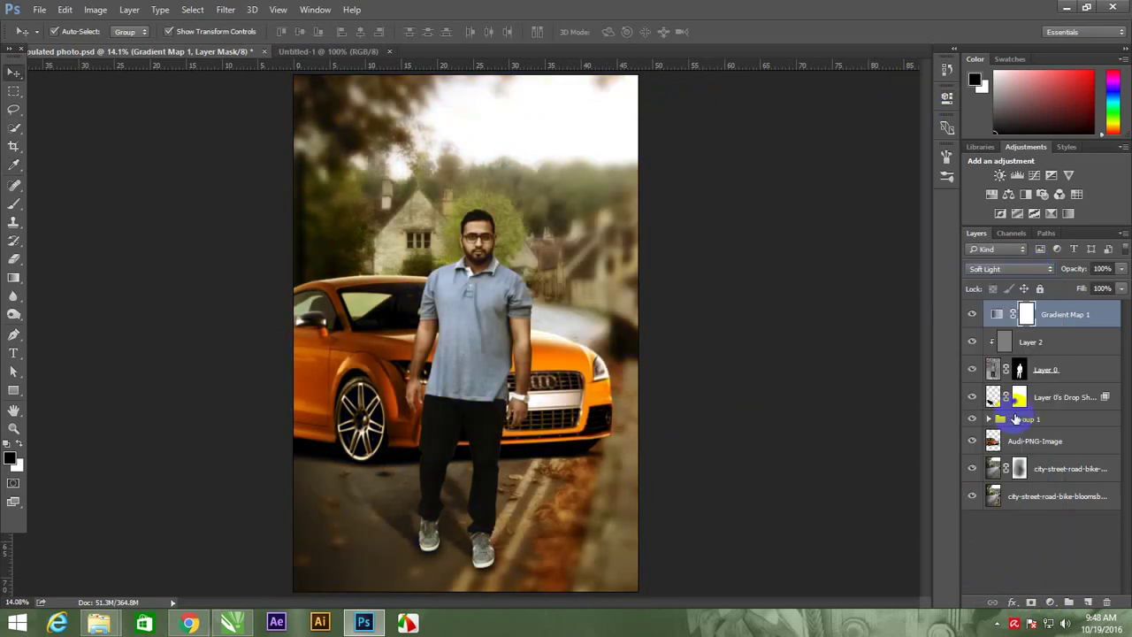
{"action": "left_click_drag", "start_coordinate": [1016, 419], "coordinate": [1021, 370]}
{"action": "left_click", "coordinate": [1120, 269]}
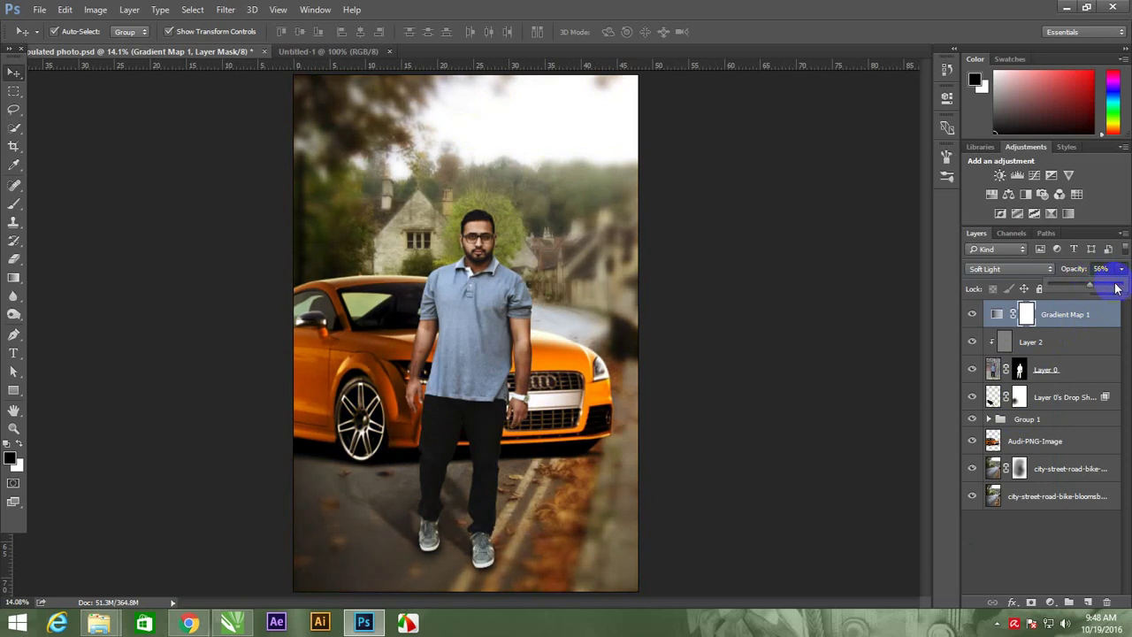
{"action": "left_click", "coordinate": [1074, 340]}
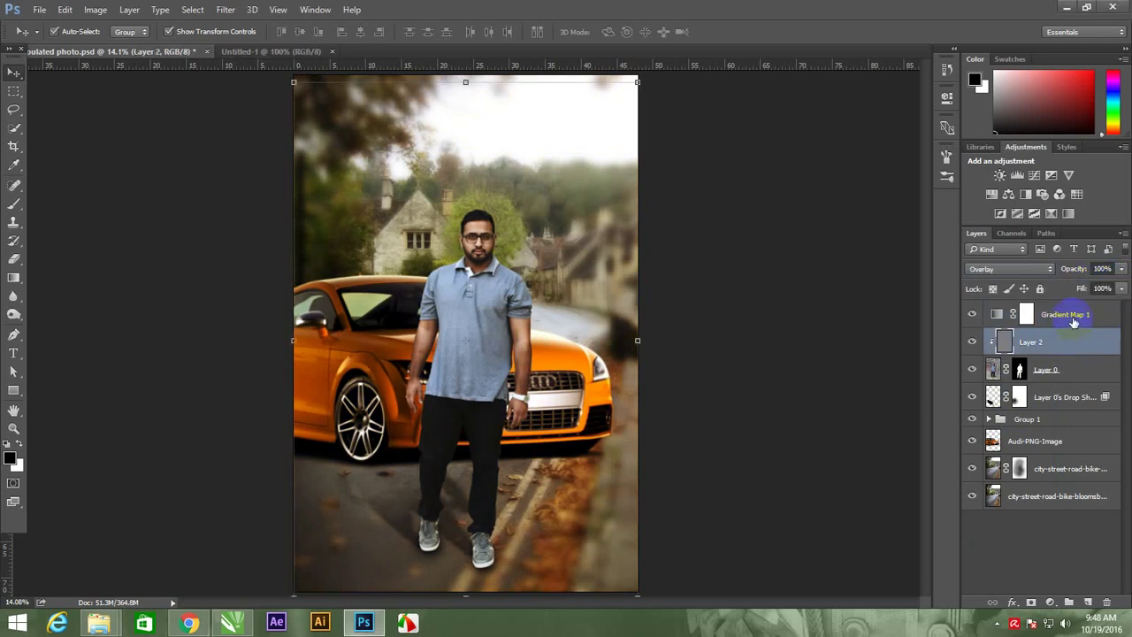
{"action": "left_click", "coordinate": [1070, 315]}
{"action": "left_click", "coordinate": [1121, 269]}
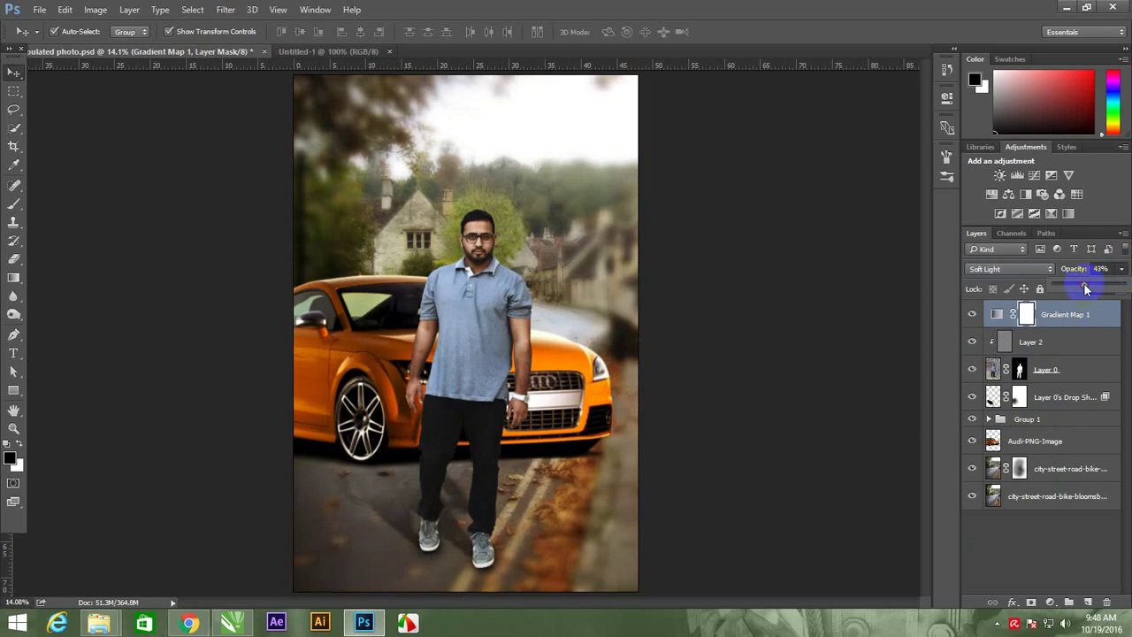
{"action": "left_click", "coordinate": [760, 343]}
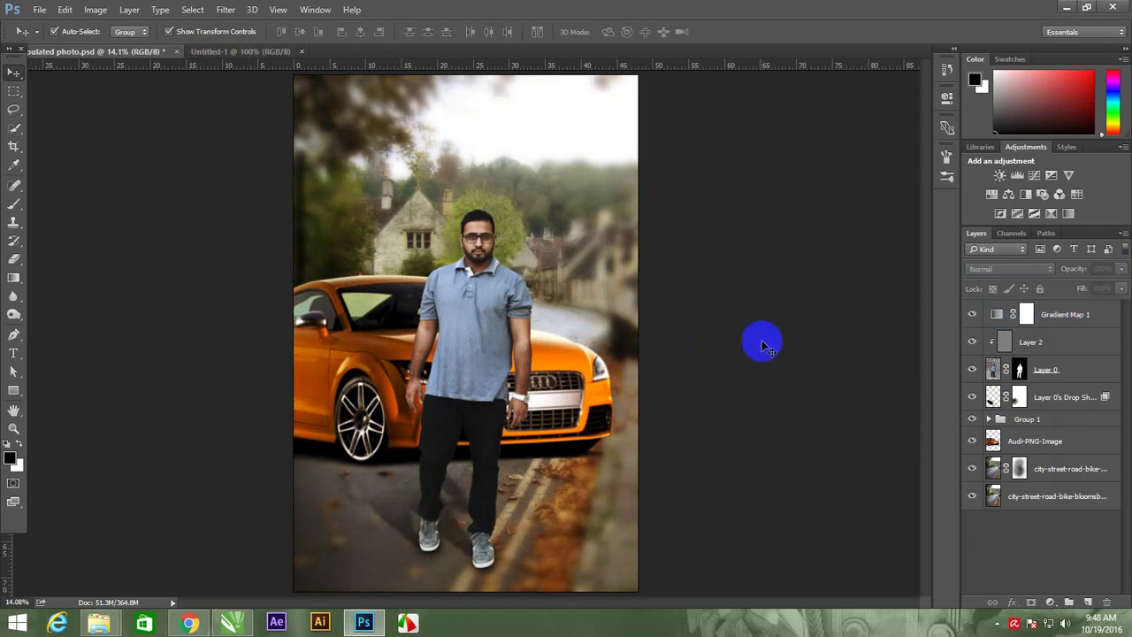
{"action": "left_click", "coordinate": [1067, 315]}
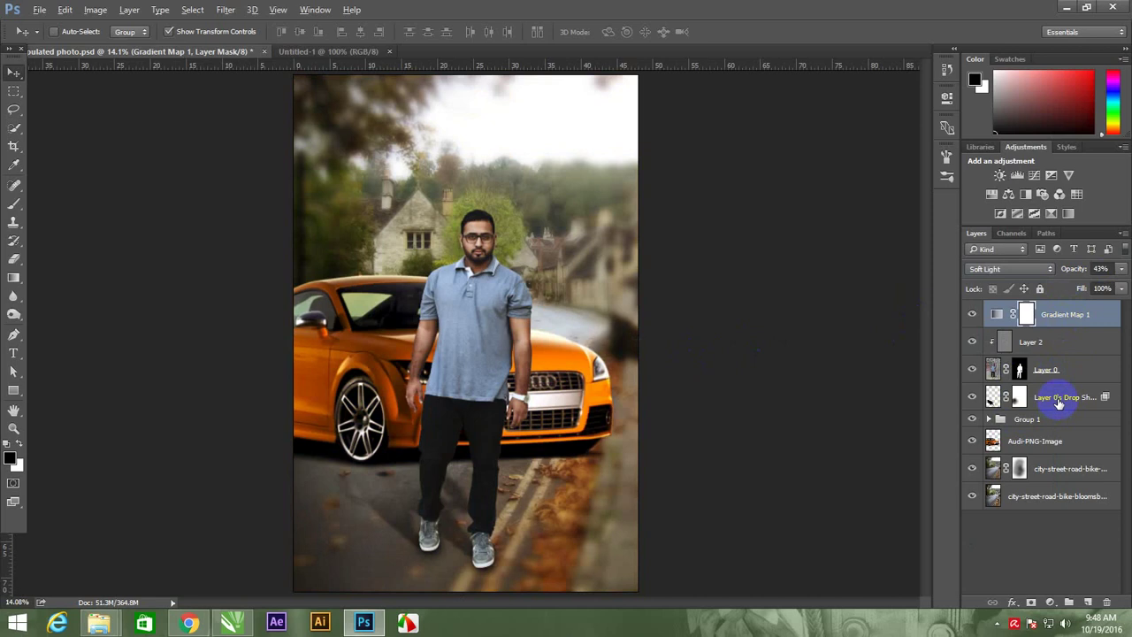
- Stamp all visible layers into a new merged Layer 3
{"action": "key", "text": "ctrl+alt+shift+e"}
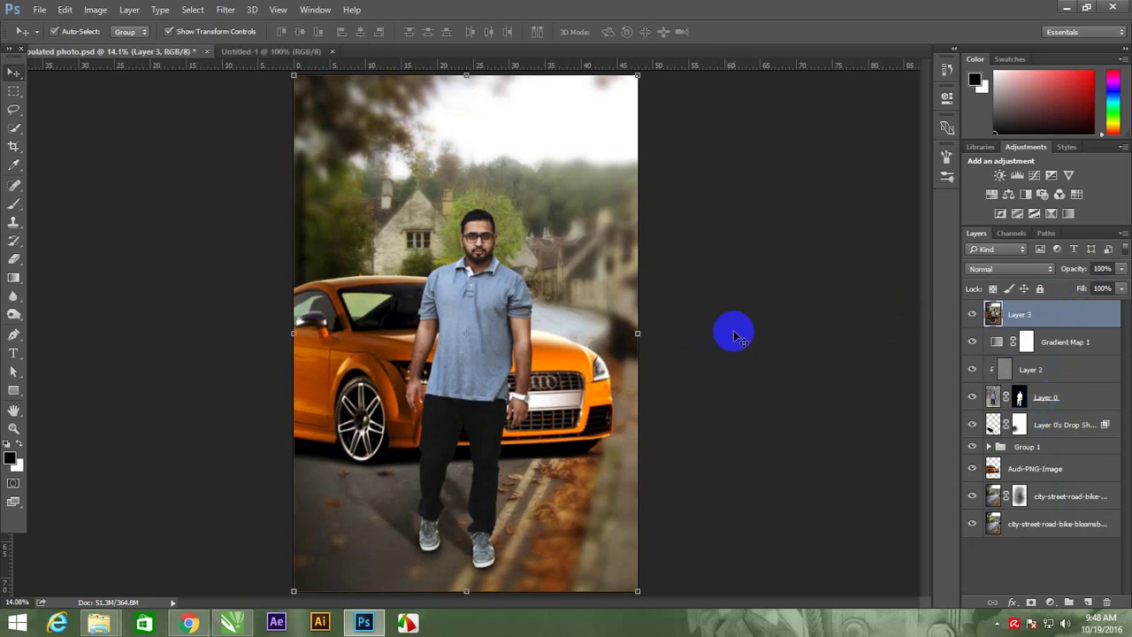
{"action": "left_click", "coordinate": [736, 334]}
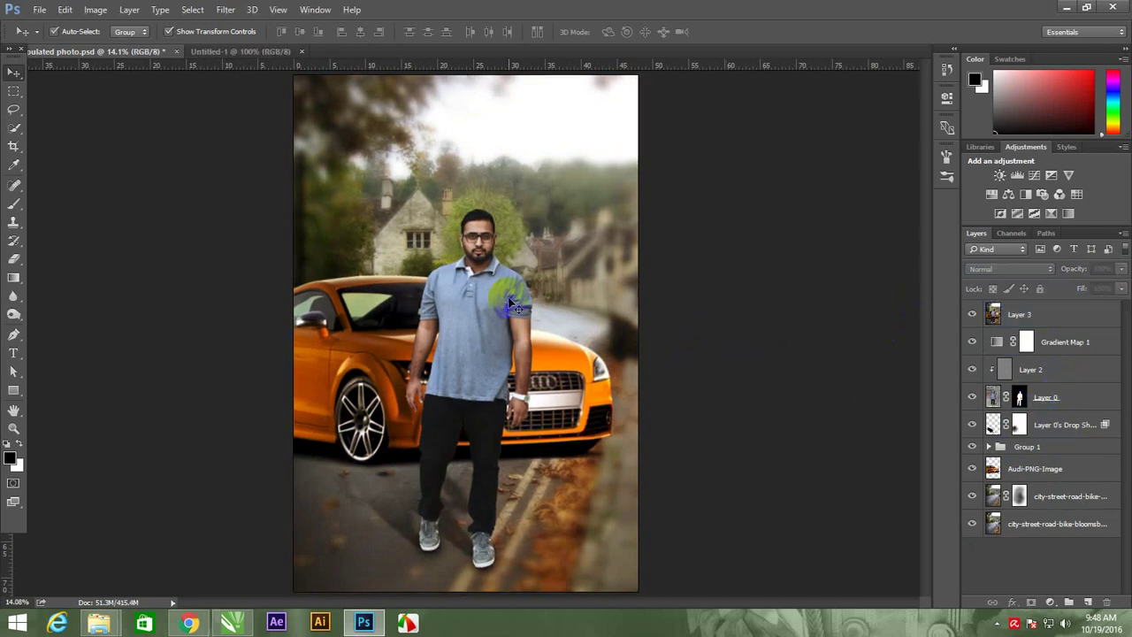
{"action": "left_click", "coordinate": [1060, 314]}
{"action": "left_click", "coordinate": [333, 249]}
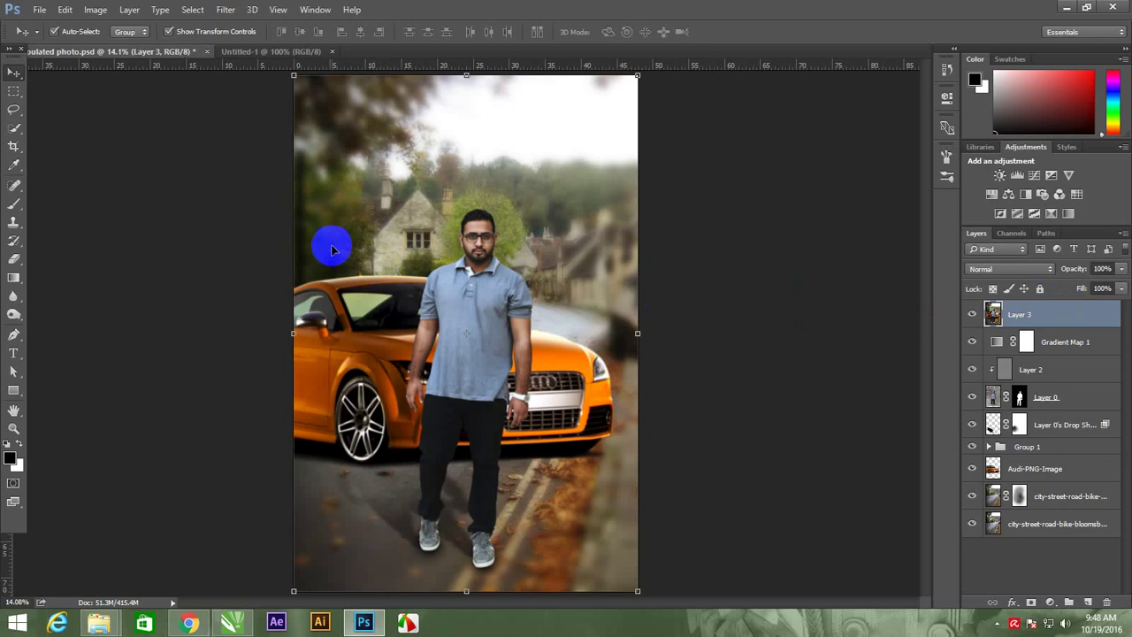
- Apply the Color Efex Pro 4 Ink filter to the merged layer at about 38% strength
{"action": "left_click", "coordinate": [227, 12]}
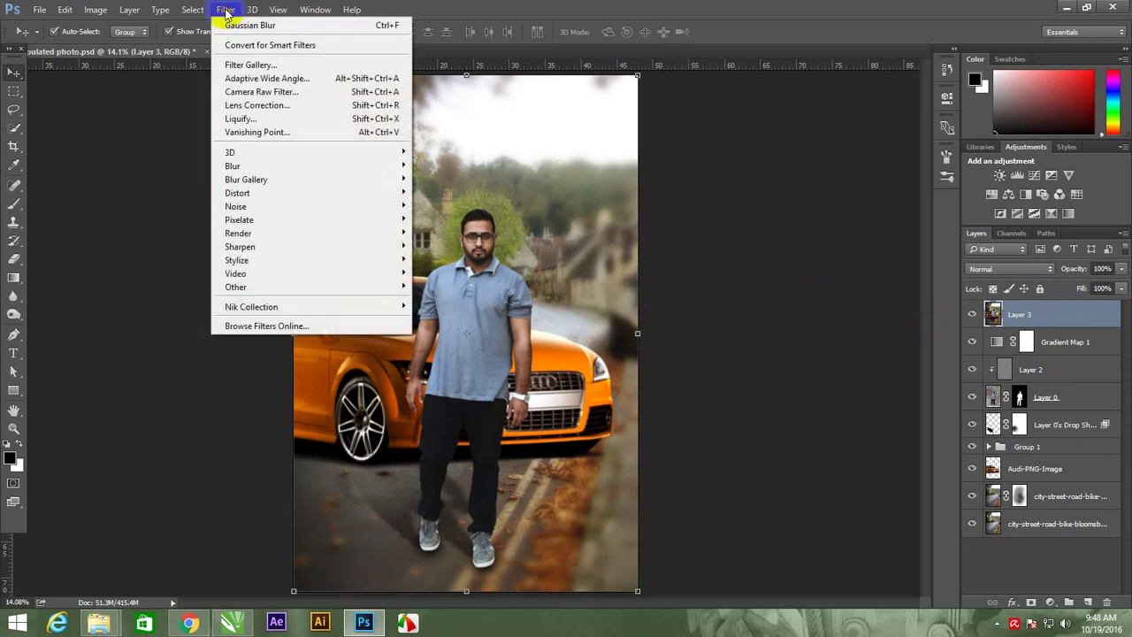
{"action": "mouse_move", "coordinate": [251, 306]}
{"action": "left_click", "coordinate": [458, 321]}
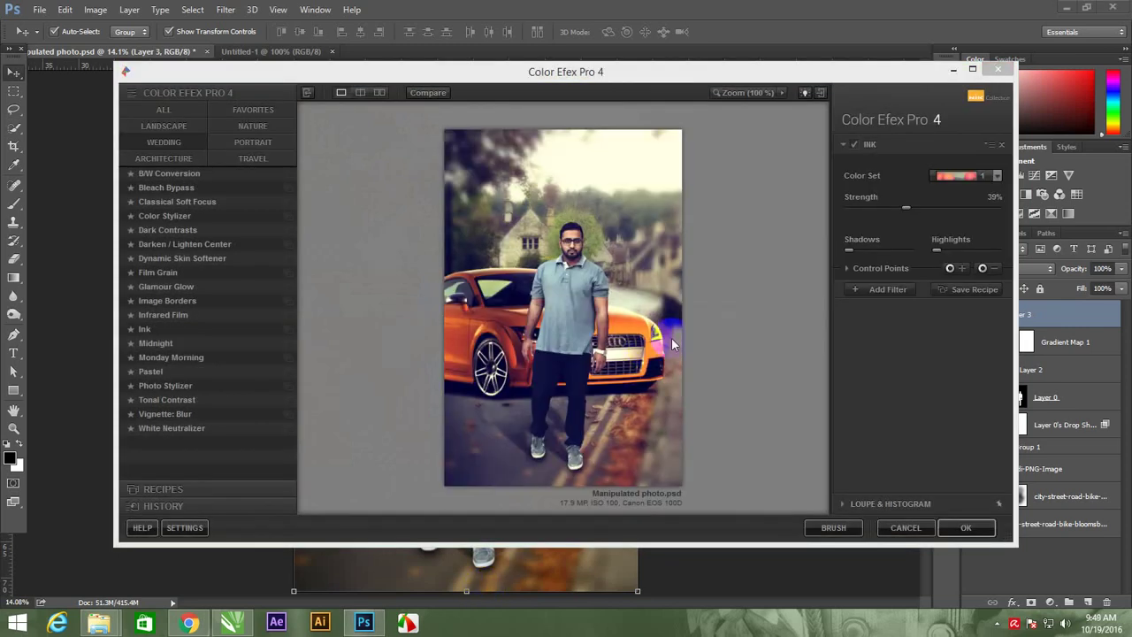
{"action": "left_click", "coordinate": [903, 210]}
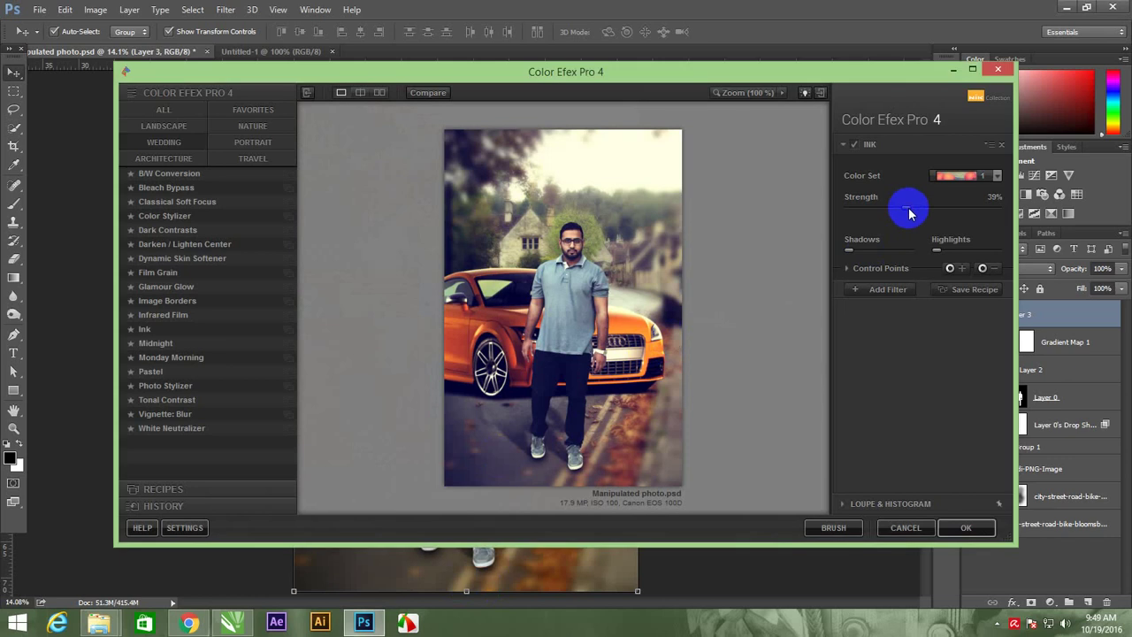
{"action": "left_click_drag", "start_coordinate": [910, 212], "coordinate": [966, 207]}
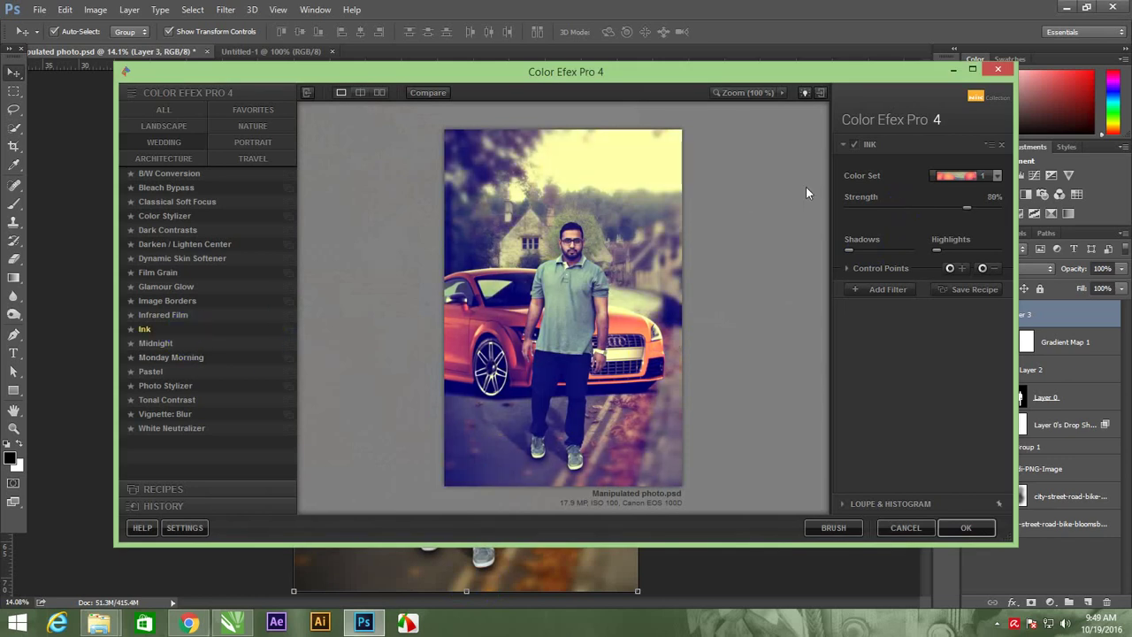
{"action": "left_click", "coordinate": [940, 209]}
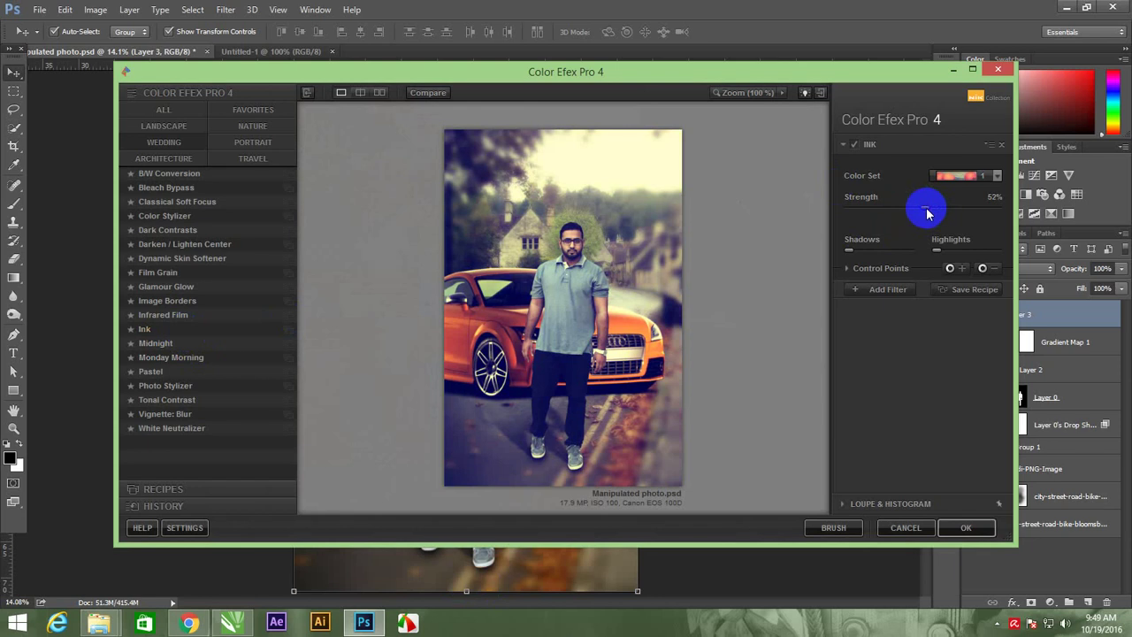
{"action": "left_click_drag", "start_coordinate": [918, 213], "coordinate": [904, 214]}
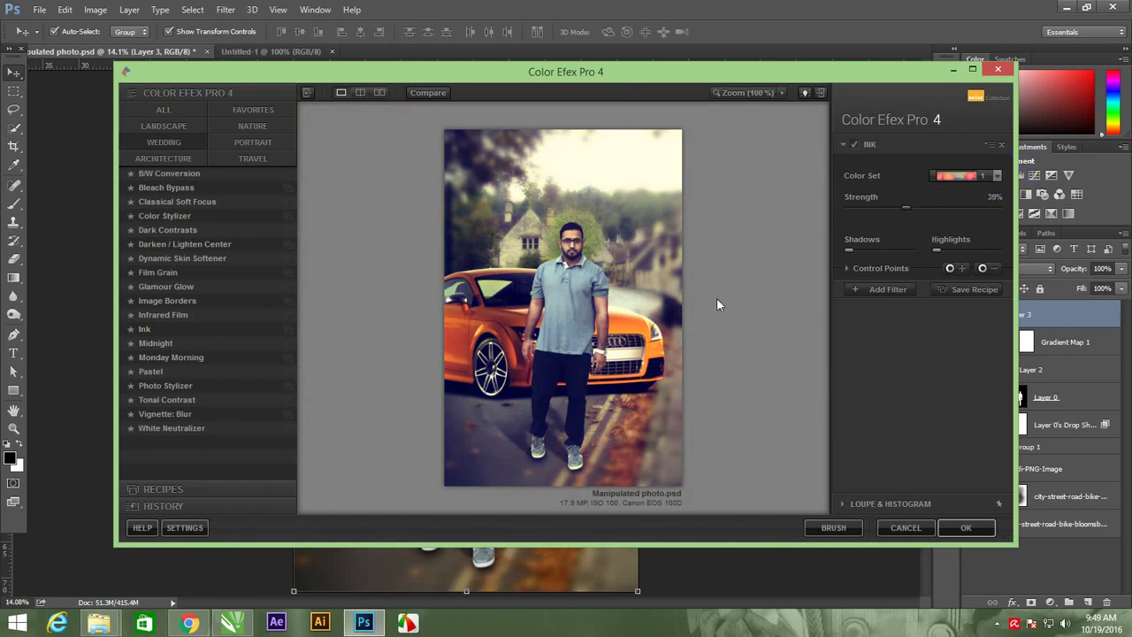
{"action": "left_click", "coordinate": [633, 275]}
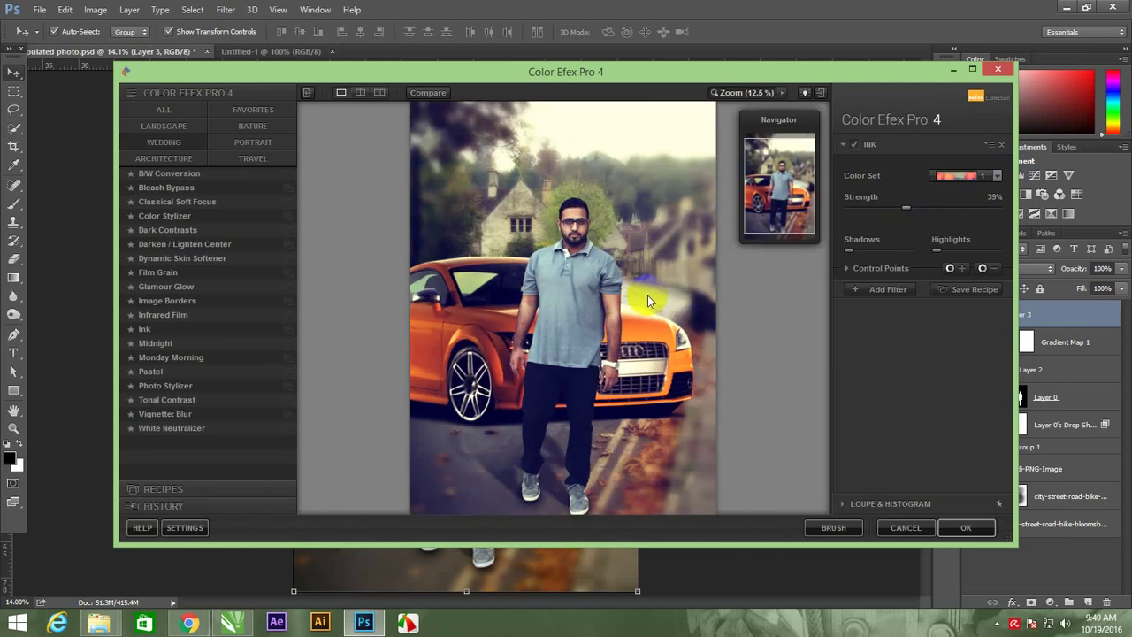
{"action": "left_click", "coordinate": [579, 247]}
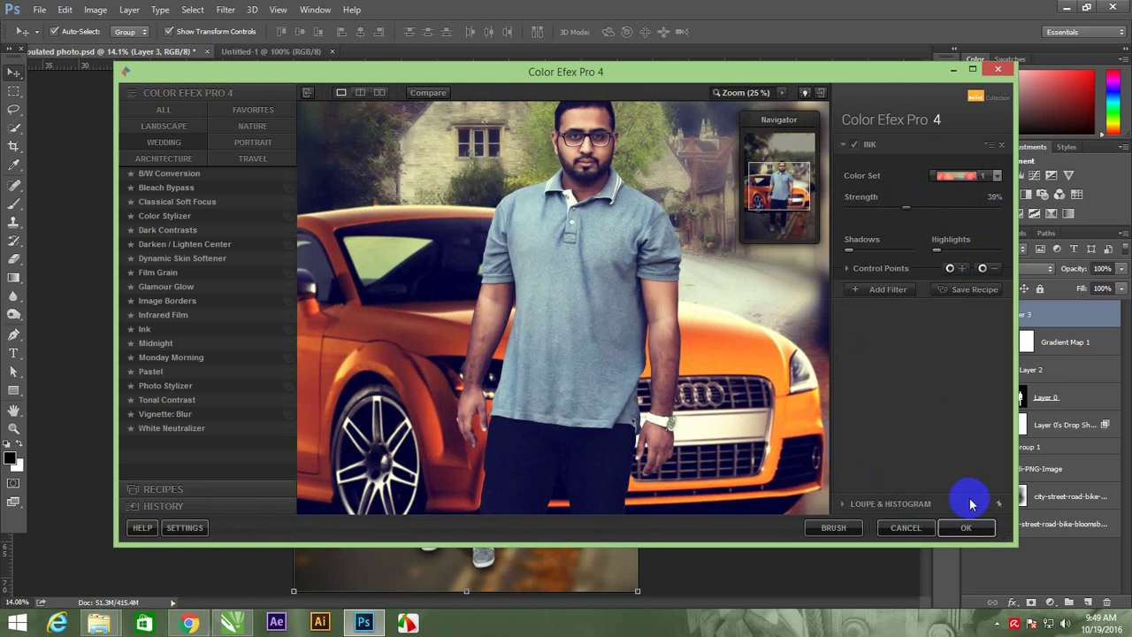
{"action": "left_click", "coordinate": [964, 527]}
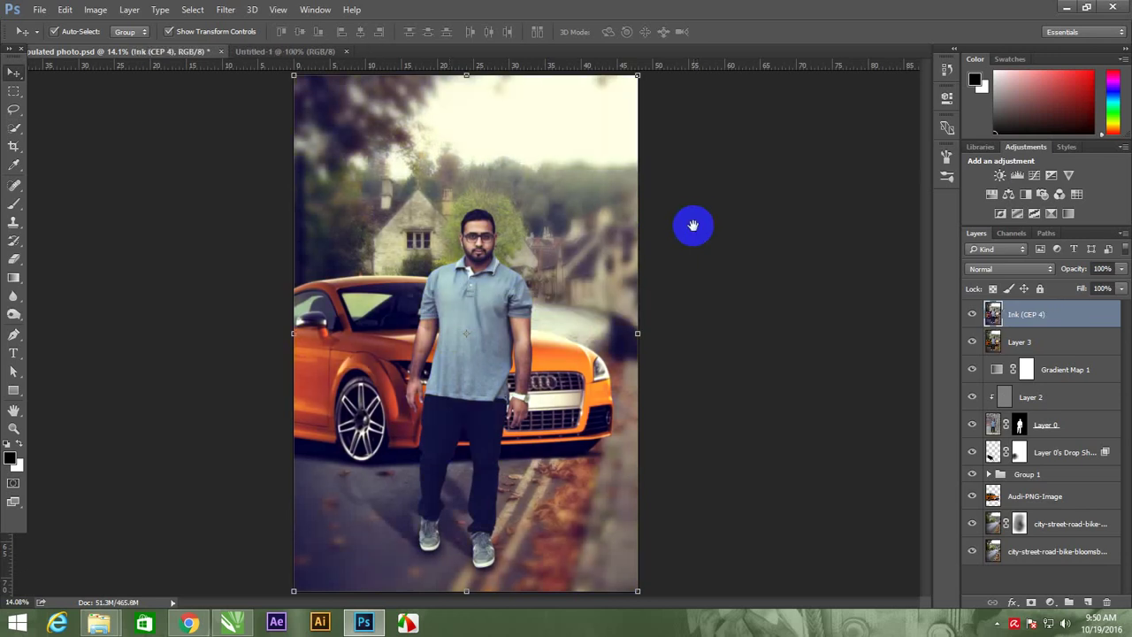
- Hide the panels, go full screen with menu bar, and fit the composite on screen
{"action": "left_click", "coordinate": [731, 311]}
{"action": "key", "text": "z"}
{"action": "left_click", "coordinate": [633, 349]}
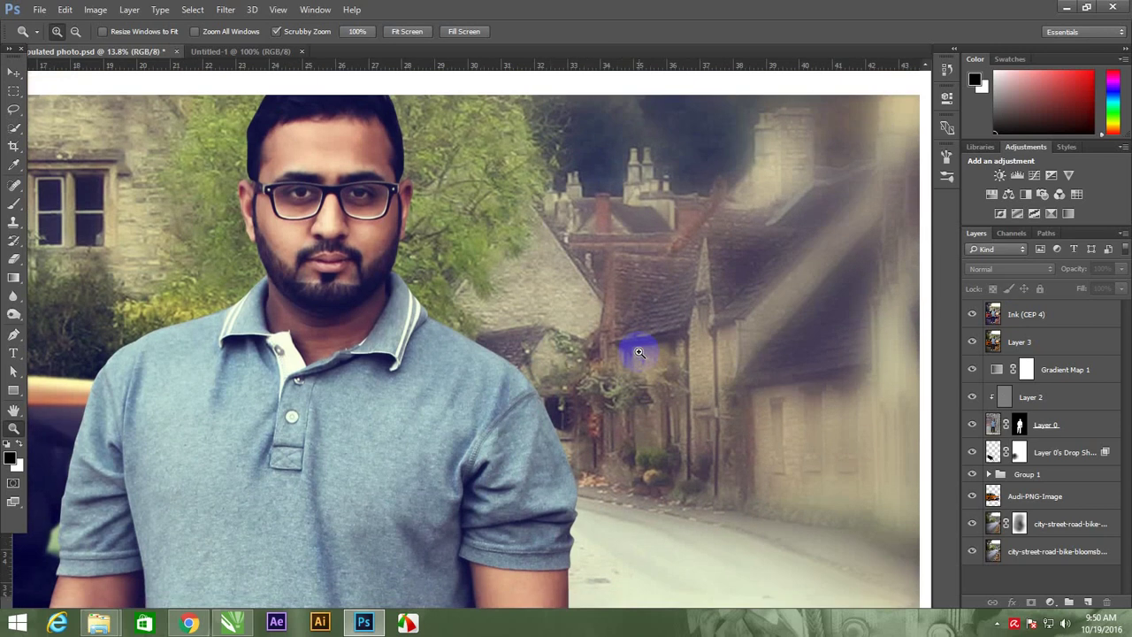
{"action": "key", "text": "Tab"}
{"action": "key", "text": "f"}
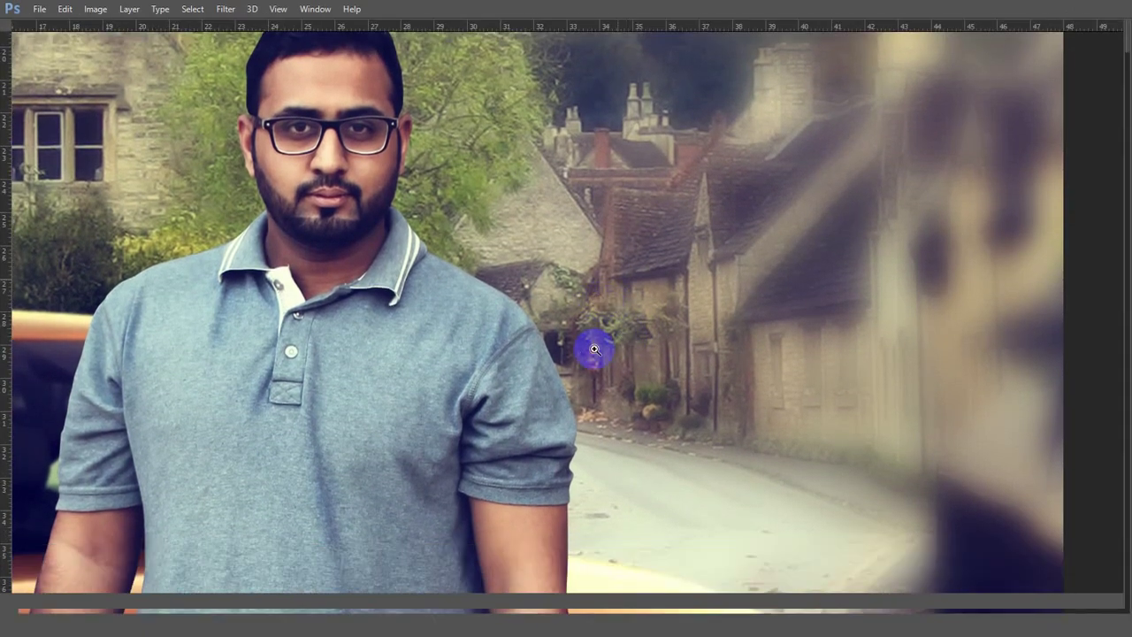
{"action": "right_click", "coordinate": [450, 278]}
{"action": "left_click", "coordinate": [468, 284]}
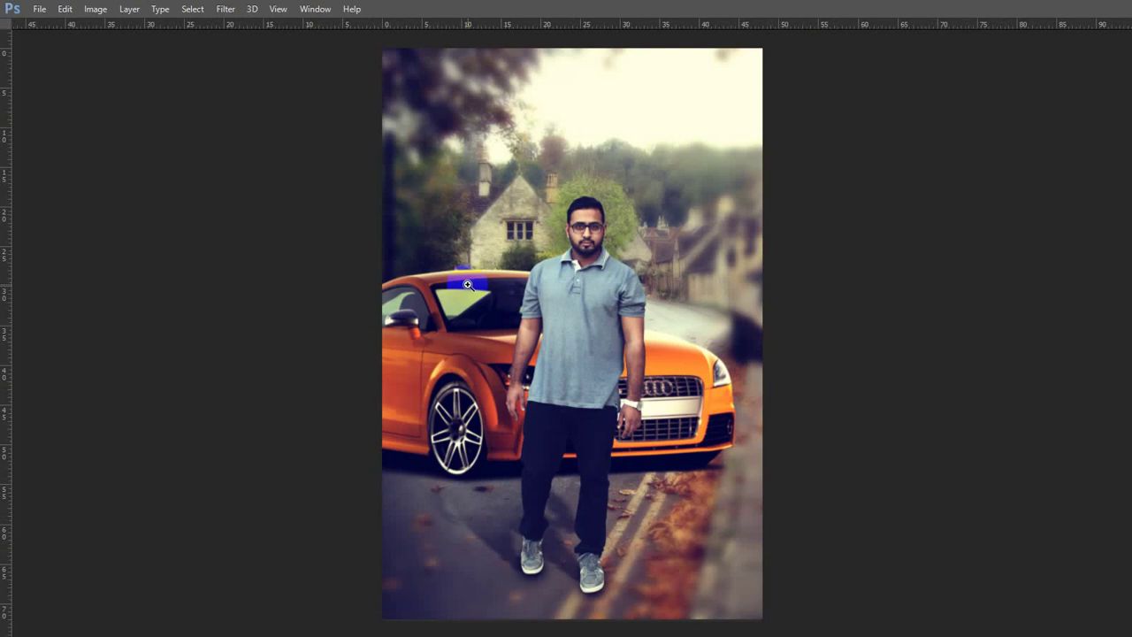
{"action": "key", "text": "v"}
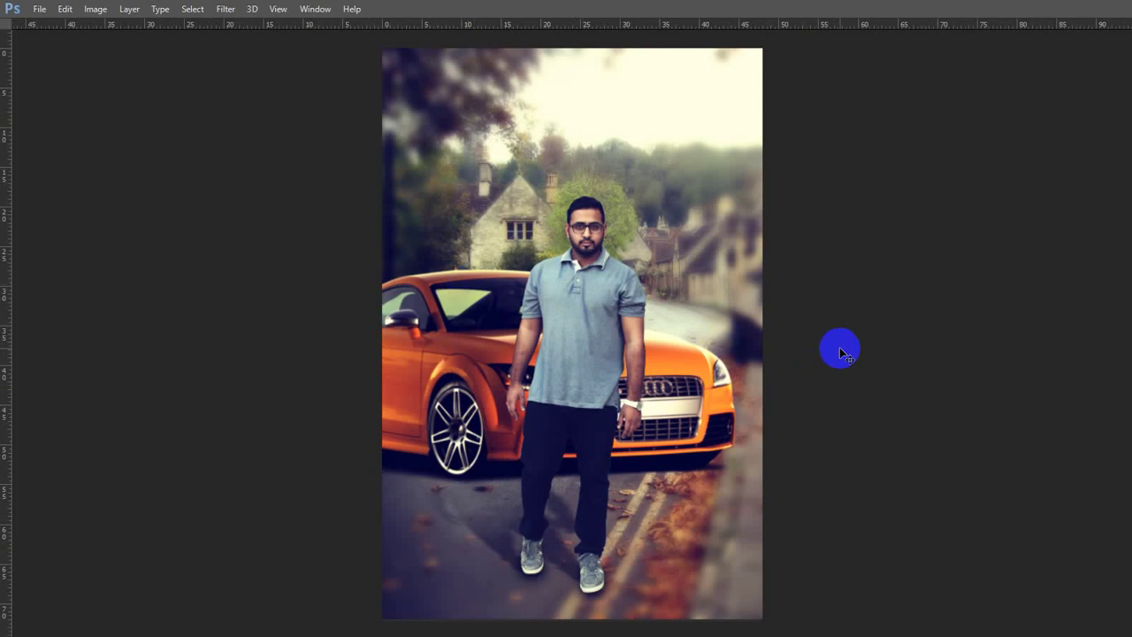